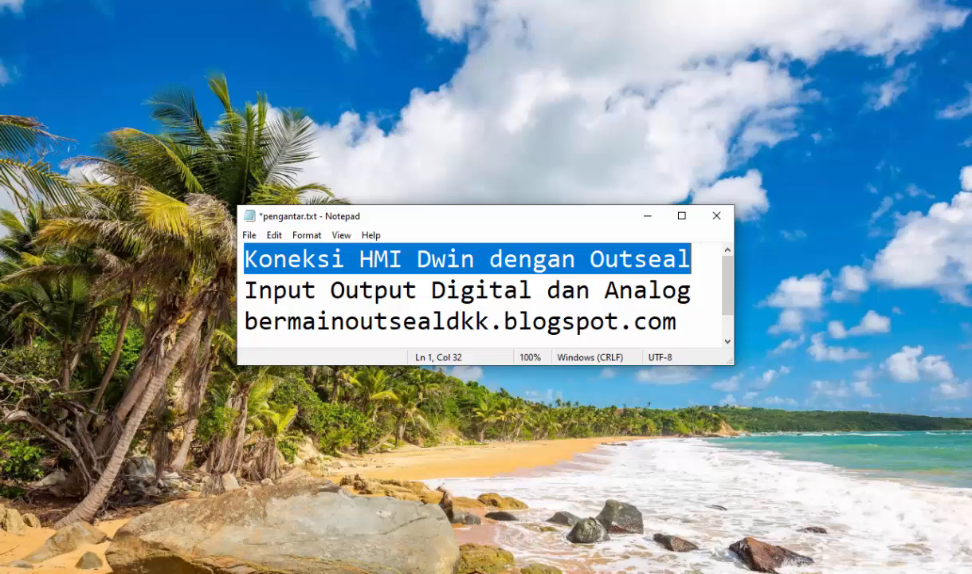
Highlight the Input Output Digital dan Analog line and the blog address line in the introduction notes.
drag(245, 290, 691, 290)
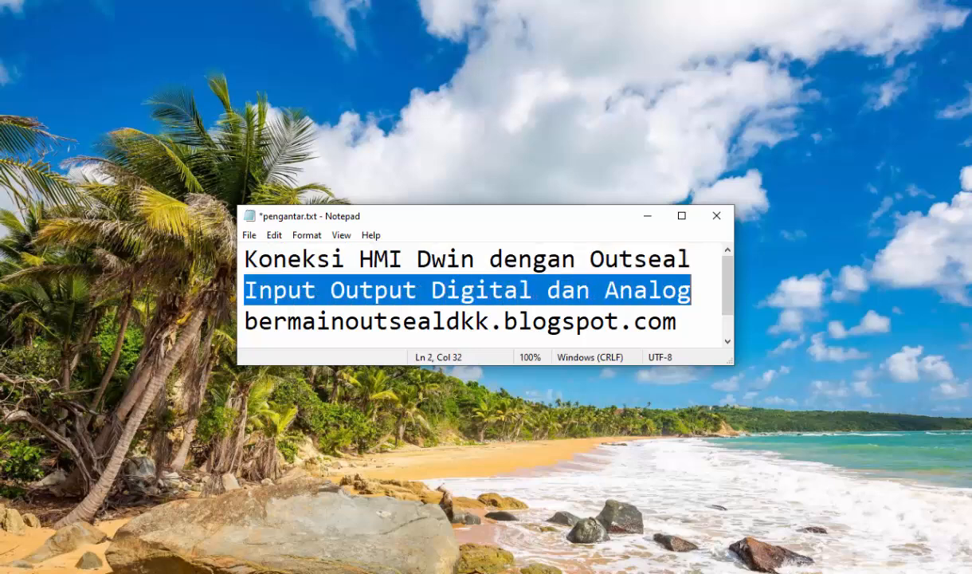
click(244, 321)
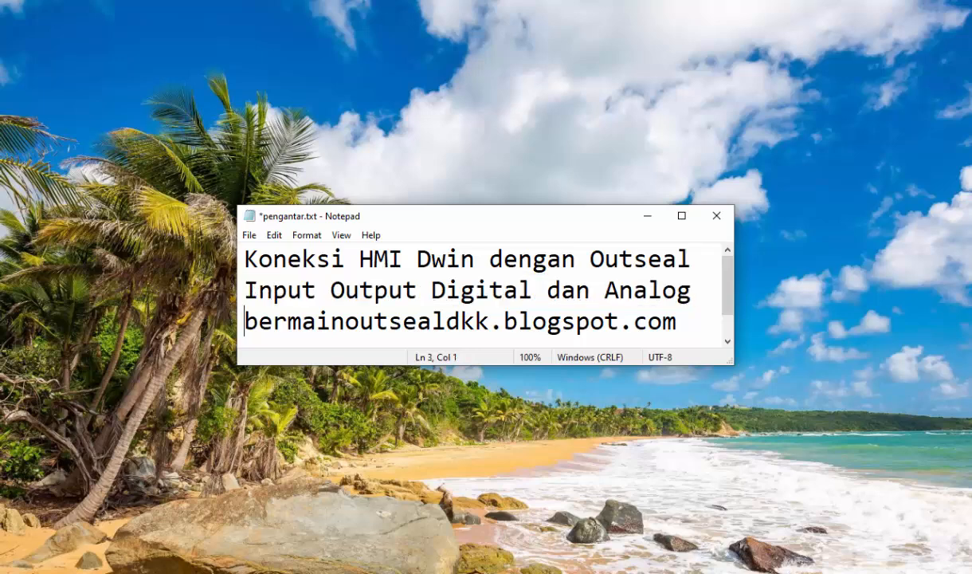
drag(245, 321, 676, 321)
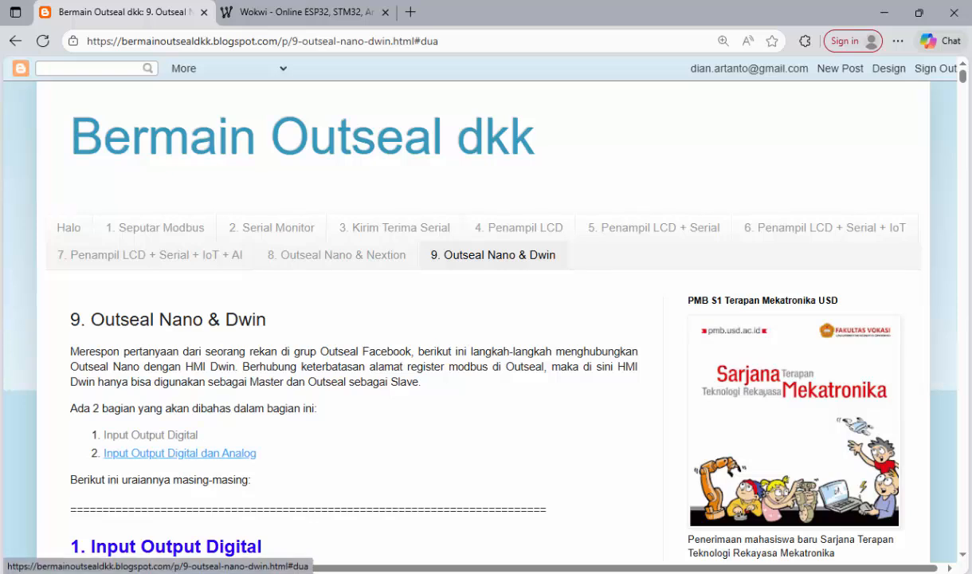
Go to the blog's Input Output Digital dan Analog section, and bring up the webcam view beside the dwin_outseal2 Wokwi project.
click(179, 452)
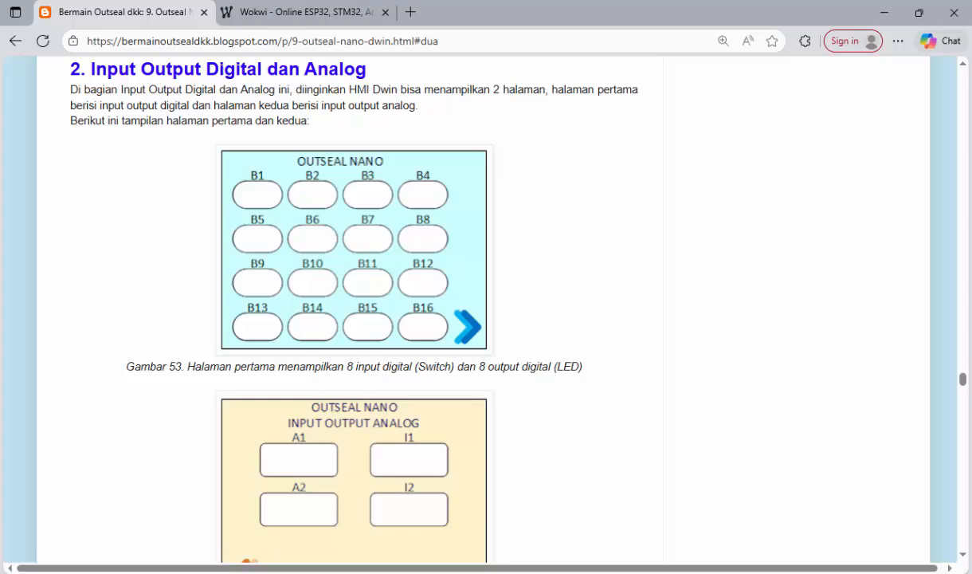
key(alt+Tab)
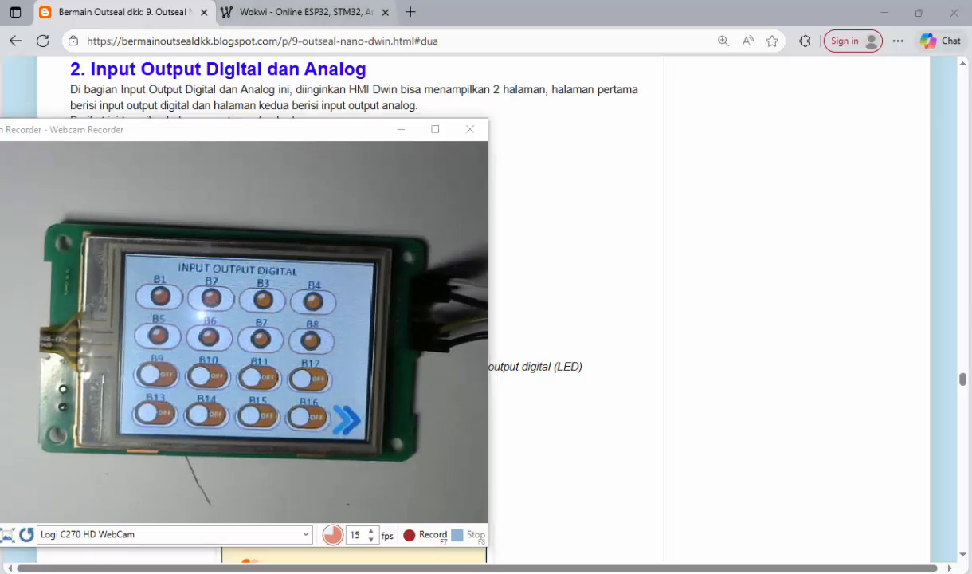
click(370, 12)
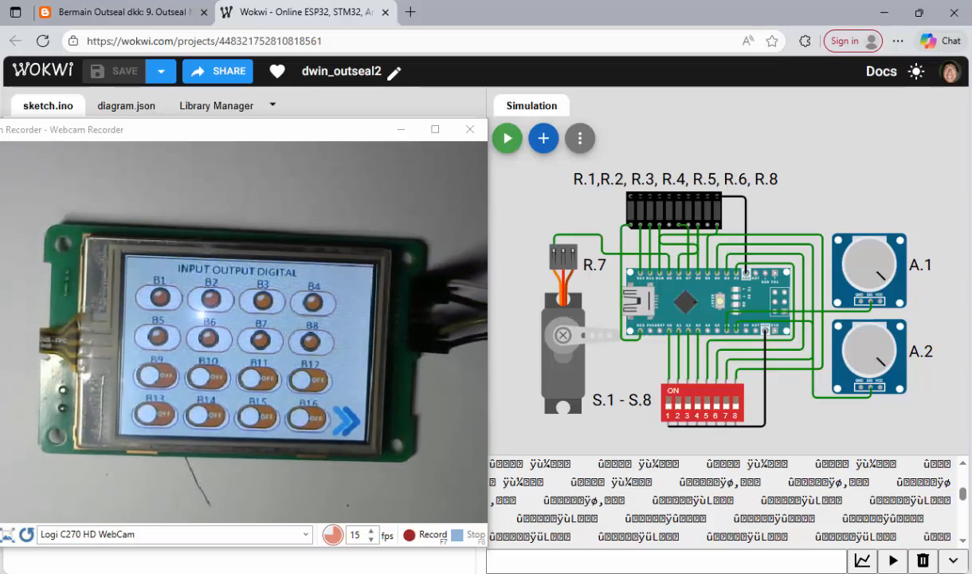
Switch to Outseal Studio and examine the DWIN2.plc ladder program from the analog rung through the SETPWM rung.
mouse_move(334, 139)
mouse_down()
mouse_move(310, 177)
mouse_move(331, 213)
mouse_up()
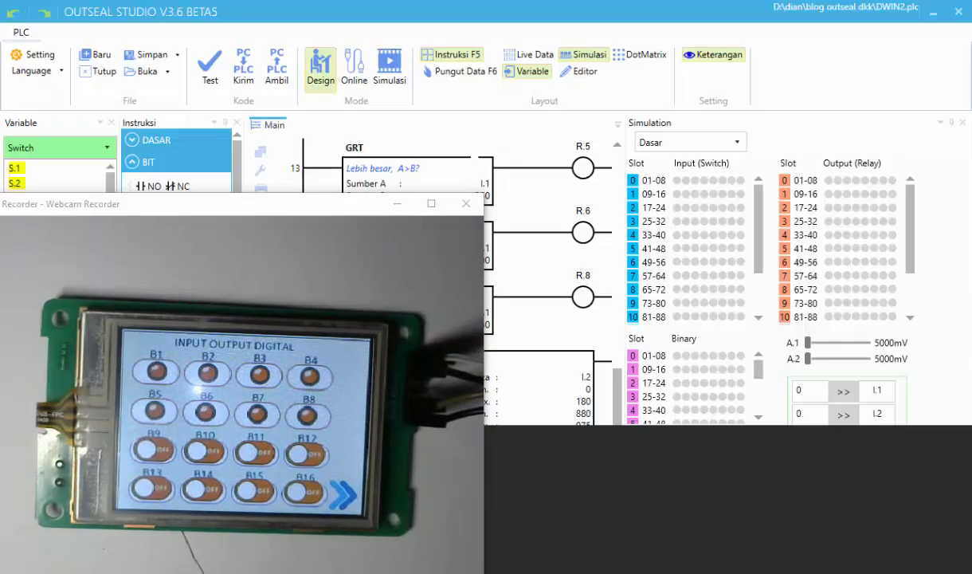
drag(300, 221, 468, 479)
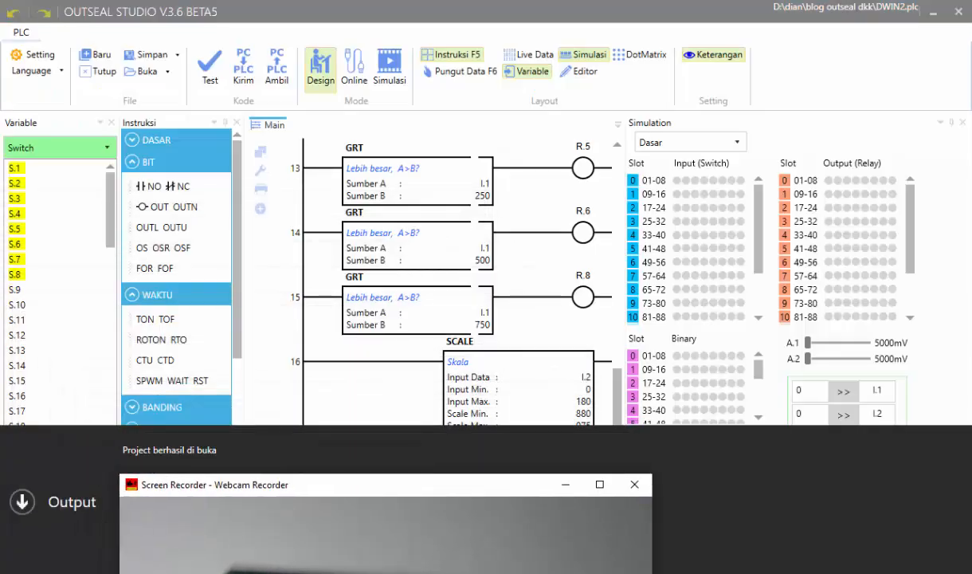
drag(616, 396, 617, 169)
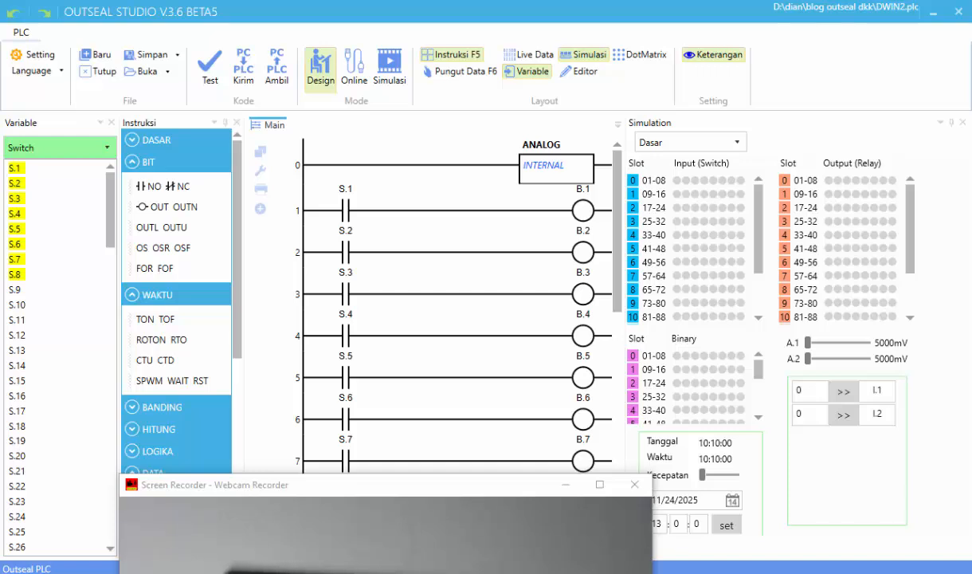
drag(617, 231, 616, 284)
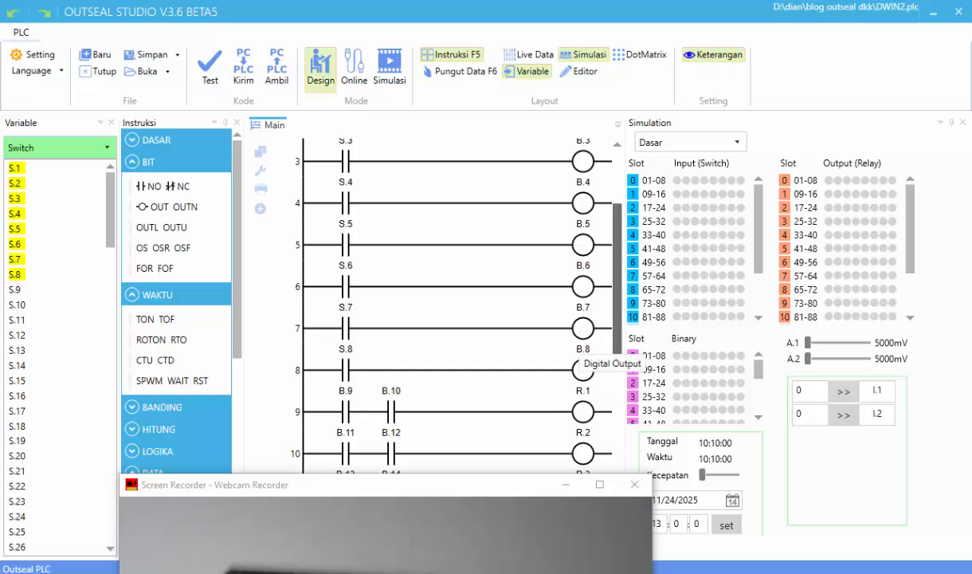
scroll(614, 343, down, 3)
scroll(446, 291, down, 1)
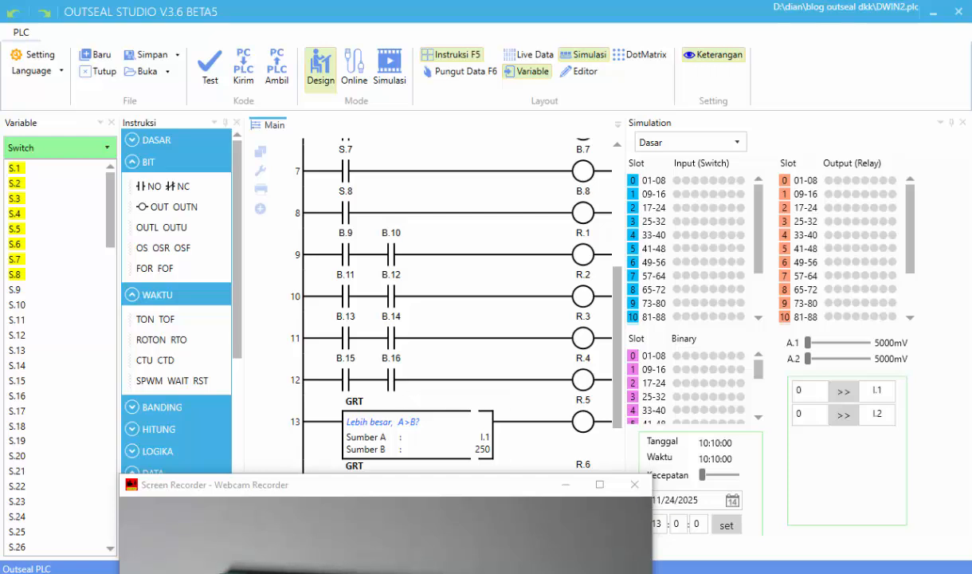
scroll(446, 303, down, 3)
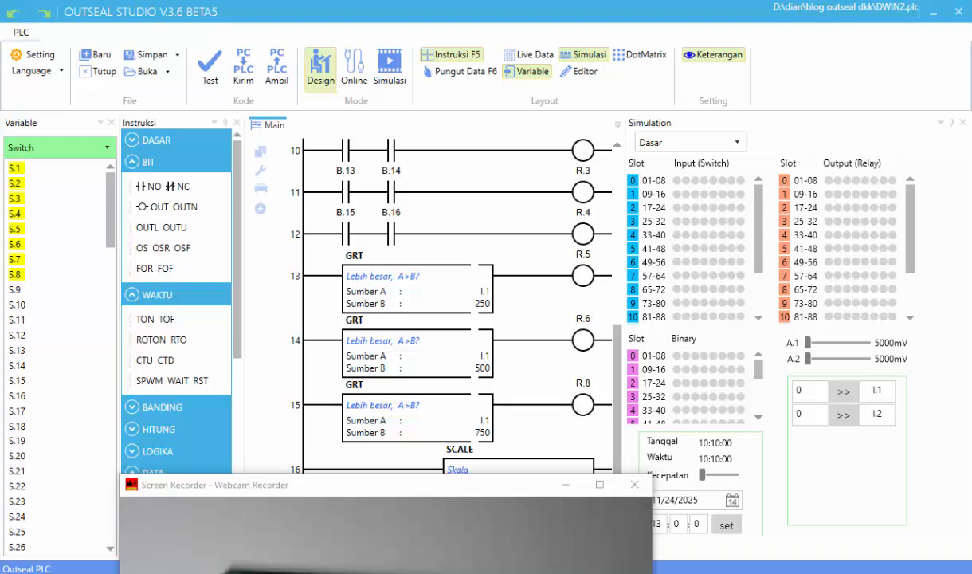
drag(526, 490, 349, 37)
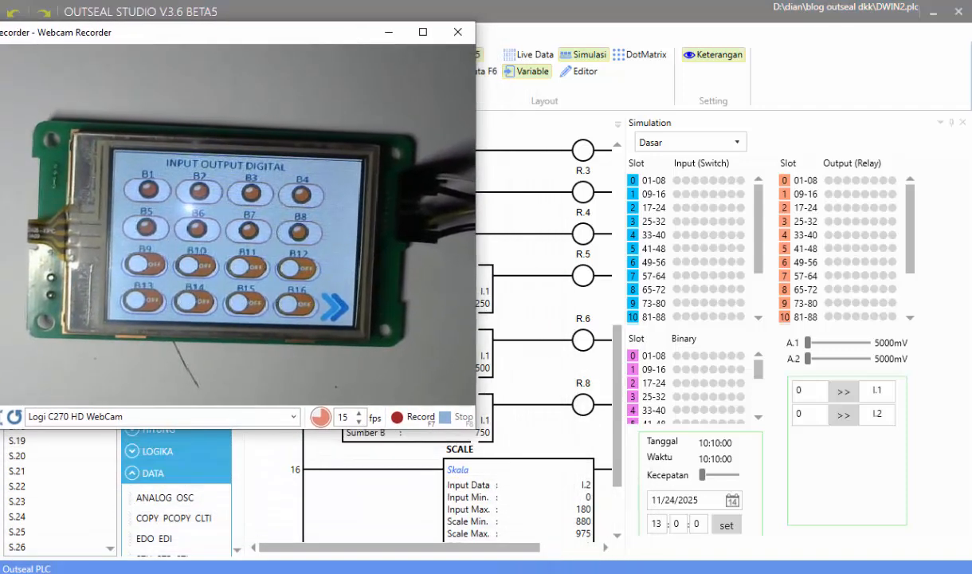
scroll(588, 394, down, 3)
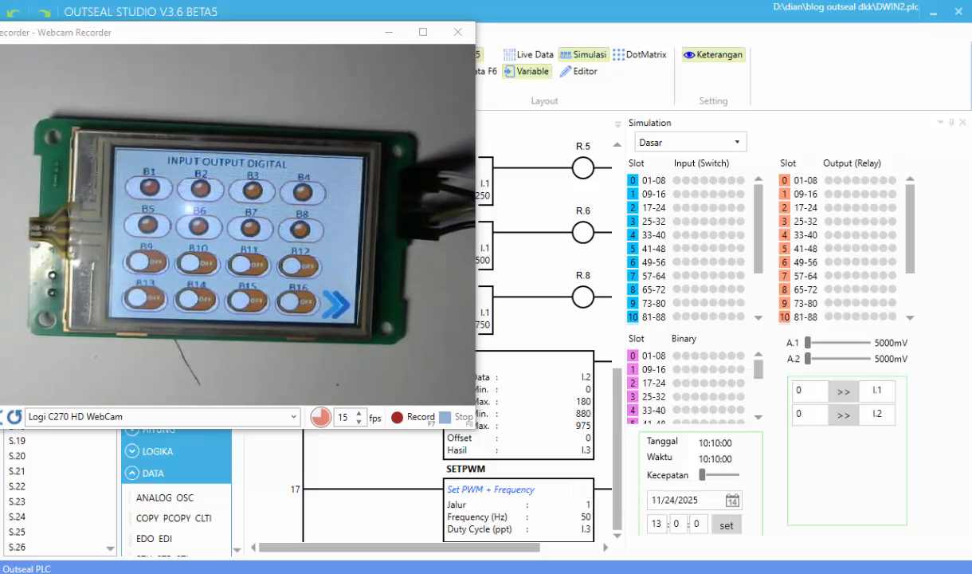
Switch back to the Wokwi project and move the webcam window clear of the sketch code.
key(alt+Tab)
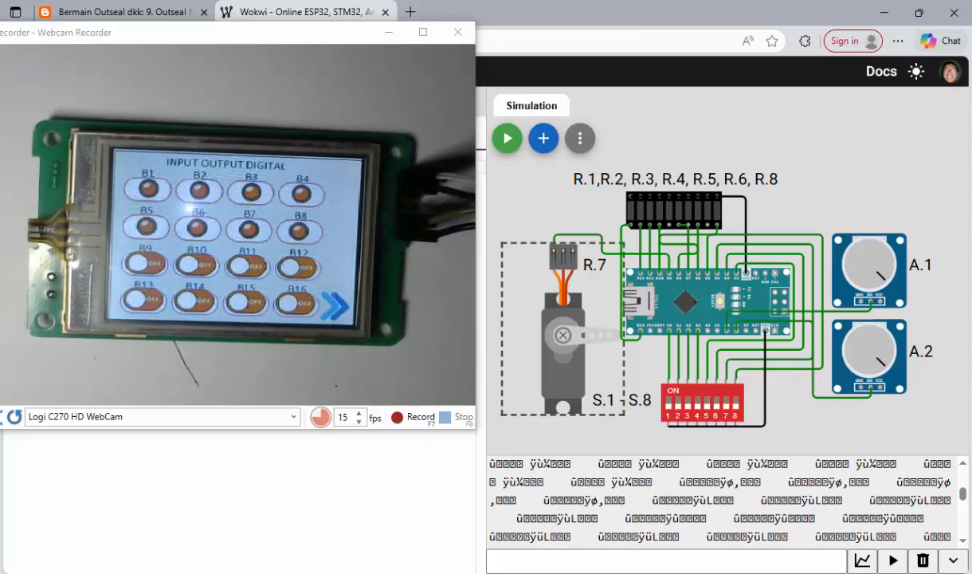
drag(350, 32, 420, 403)
right_click(355, 144)
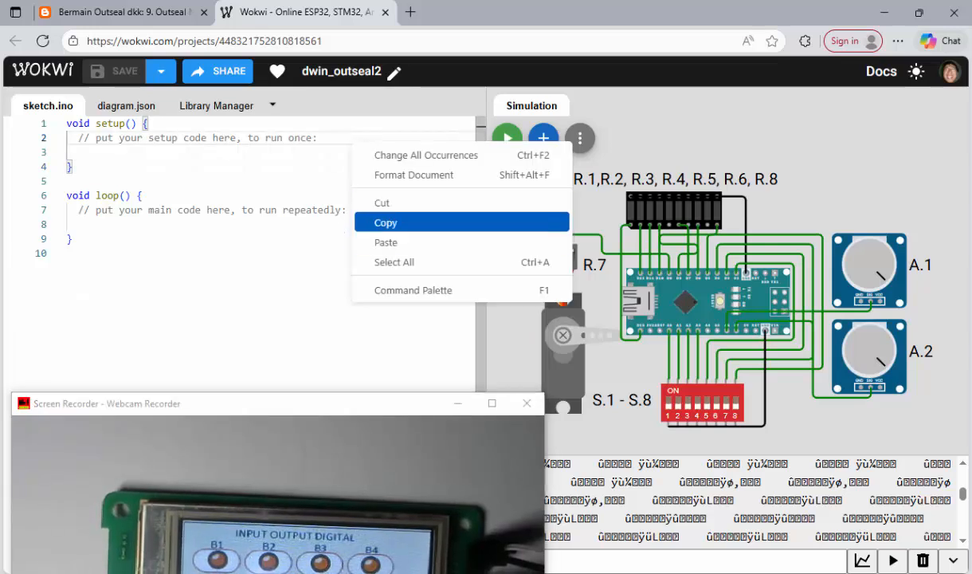
click(413, 290)
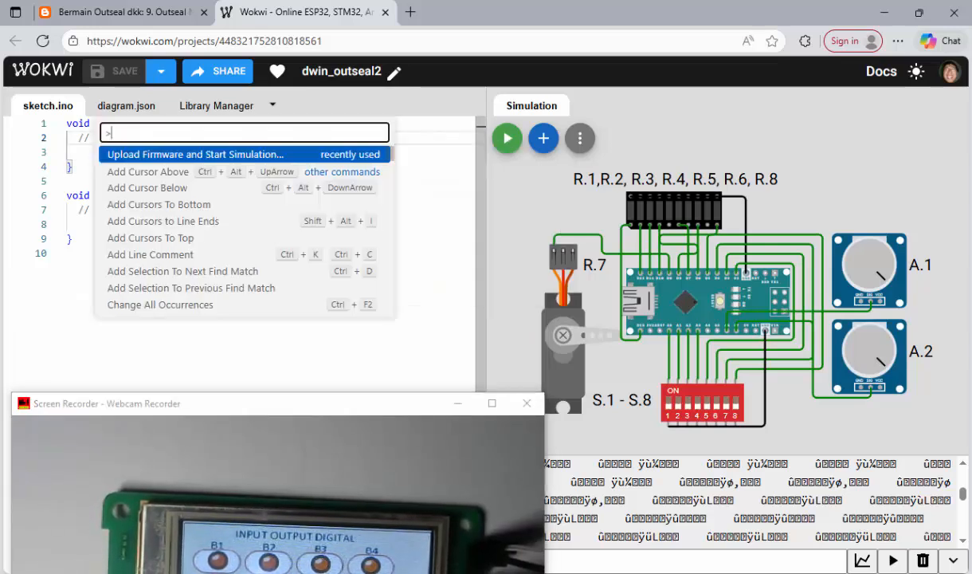
key(Return)
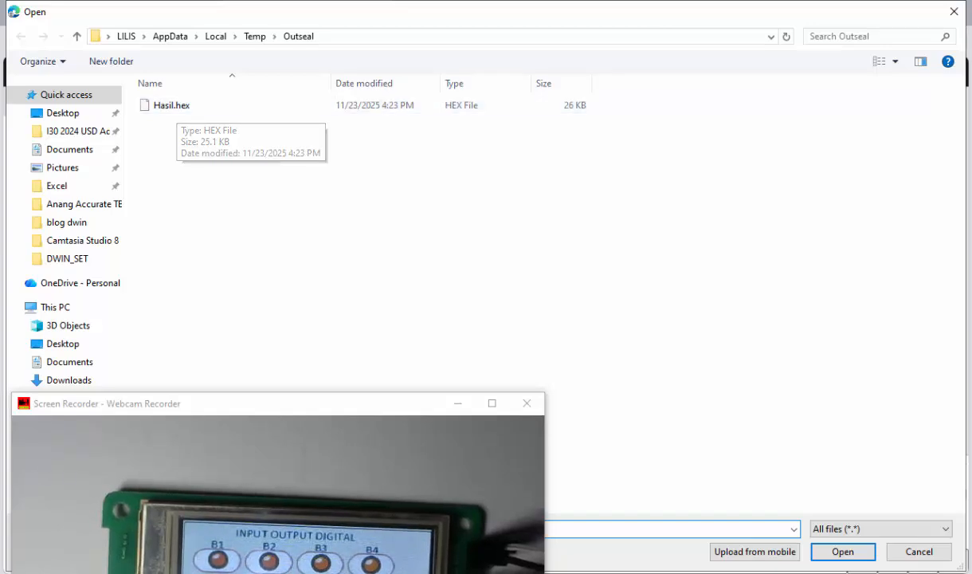
double_click(176, 106)
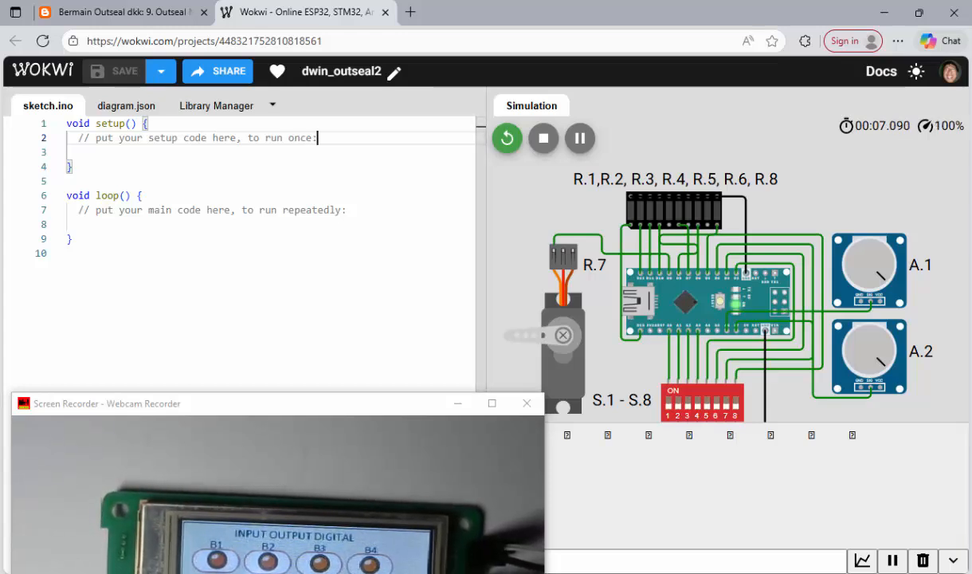
click(543, 137)
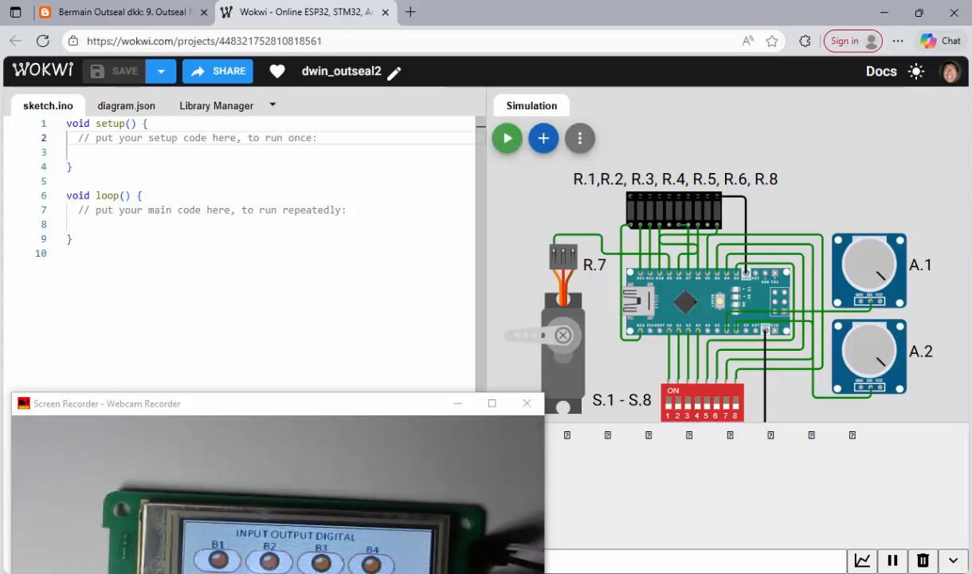
Start the simulation with the uploaded firmware Hasil.hex and connect it to the USB-Serial Controller (COM18) port.
right_click(231, 167)
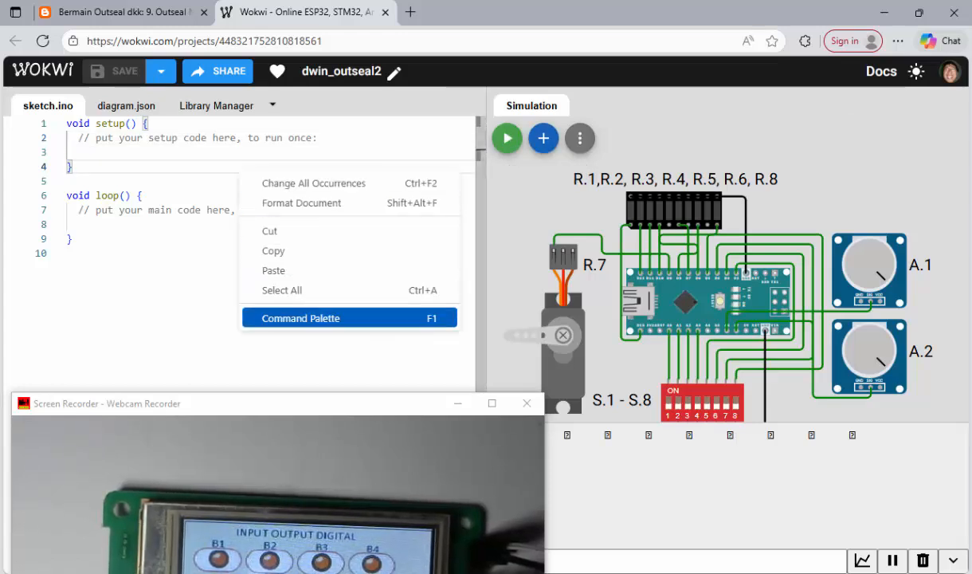
click(279, 302)
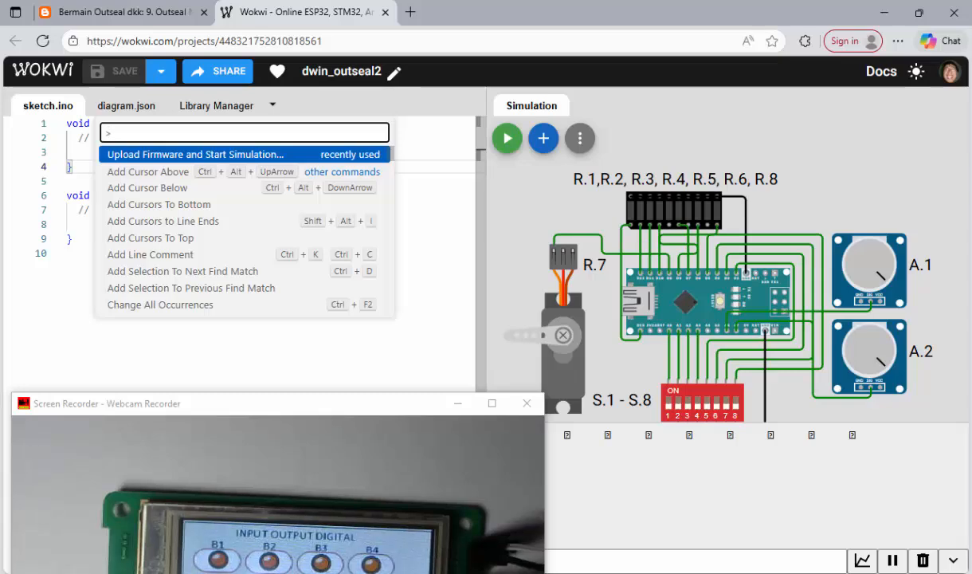
key(Return)
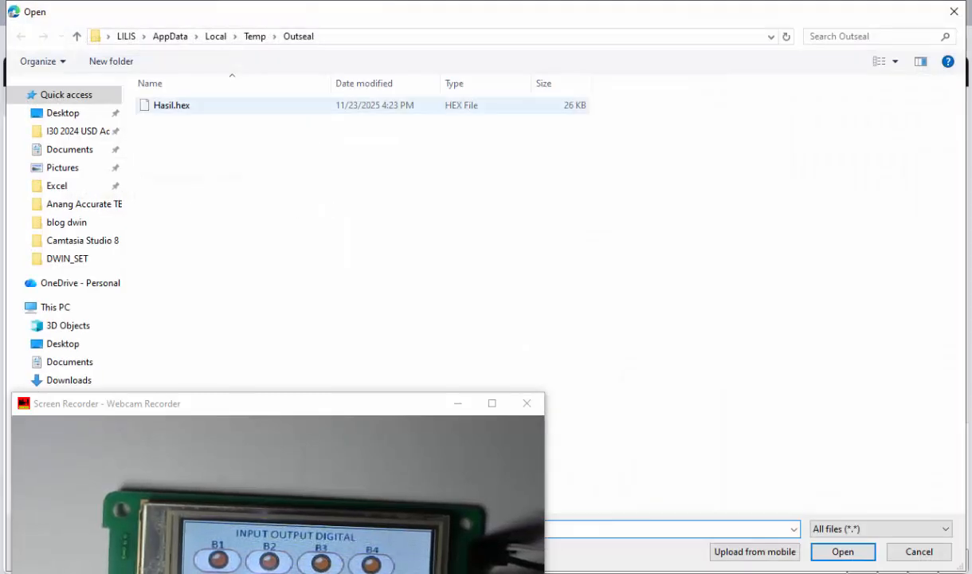
double_click(172, 105)
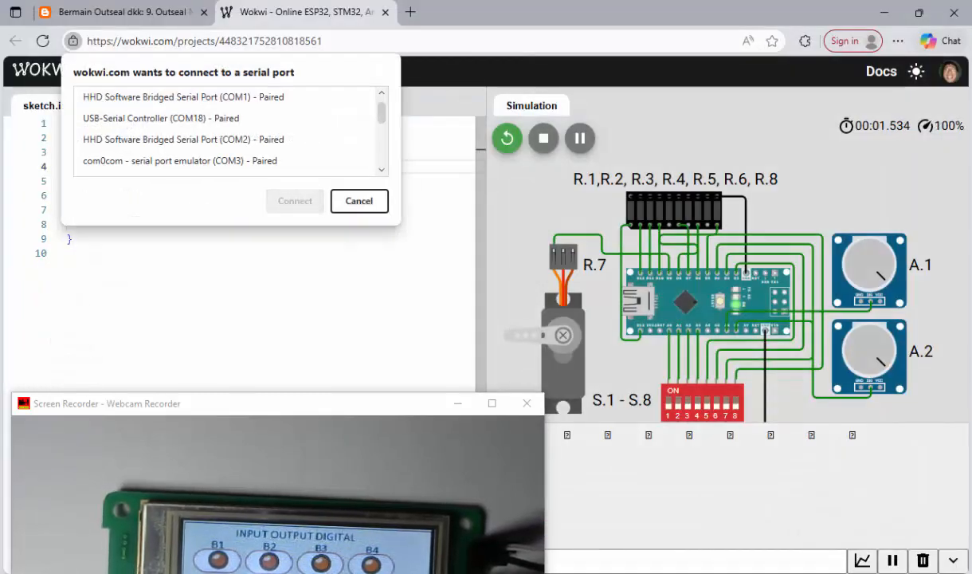
click(161, 118)
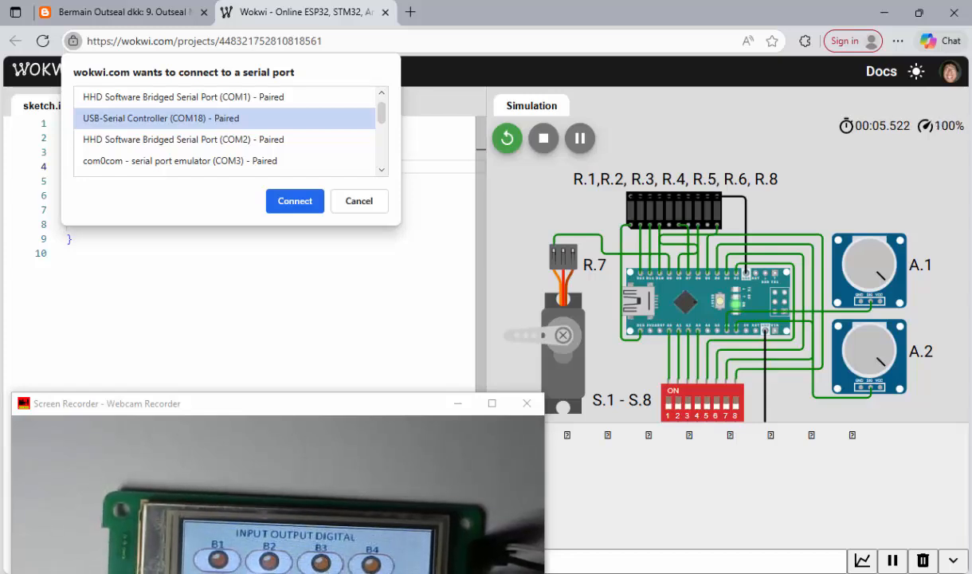
click(295, 201)
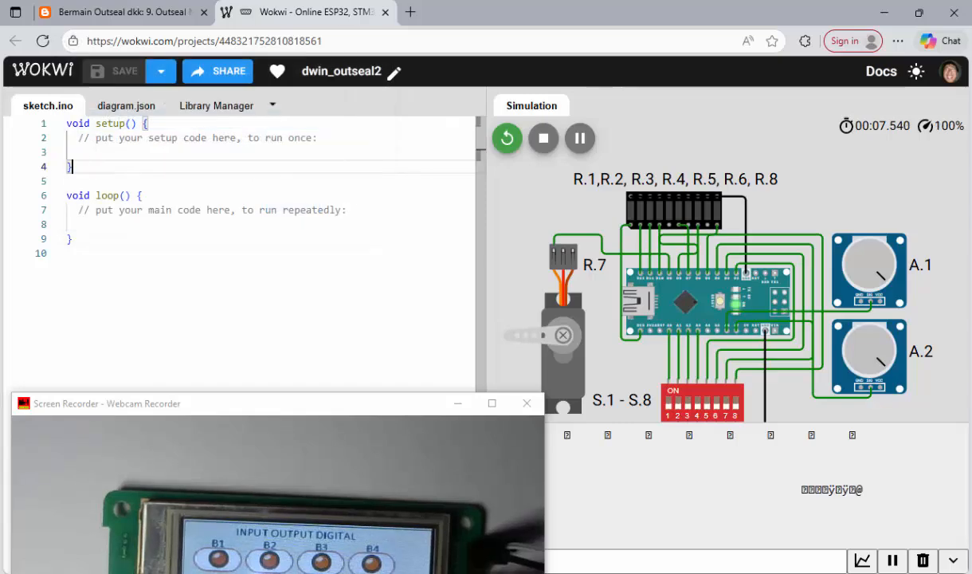
Arrange the webcam view and serial monitor so the circuit is uncovered, and toggle the S.1 - S.8 DIP switches to test the digital inputs.
drag(349, 412, 285, 115)
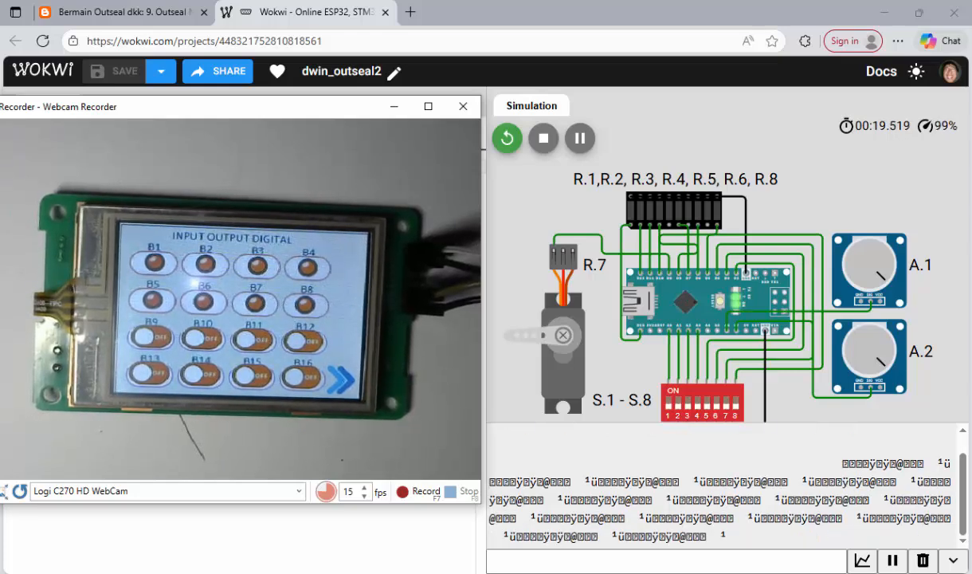
drag(725, 421, 725, 455)
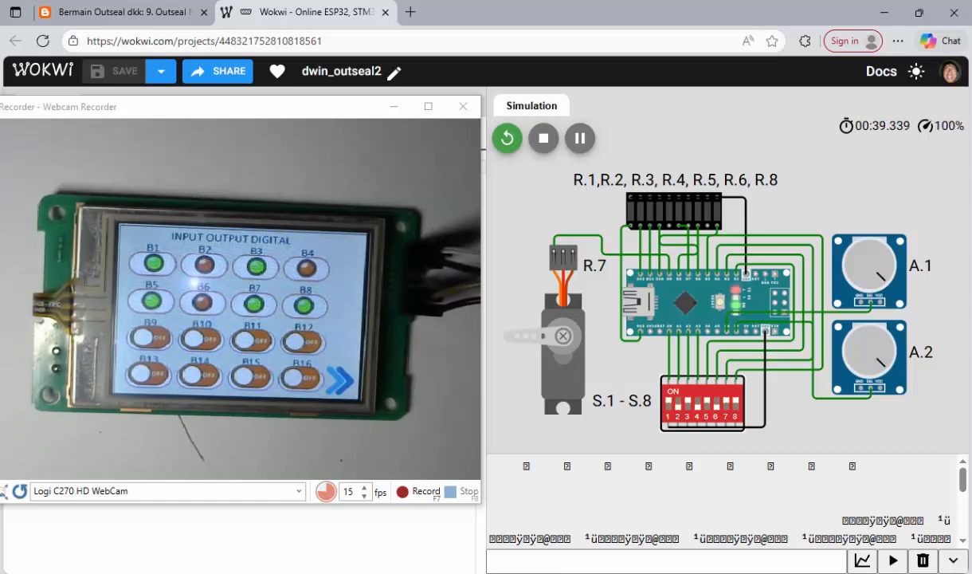
click(698, 404)
click(717, 405)
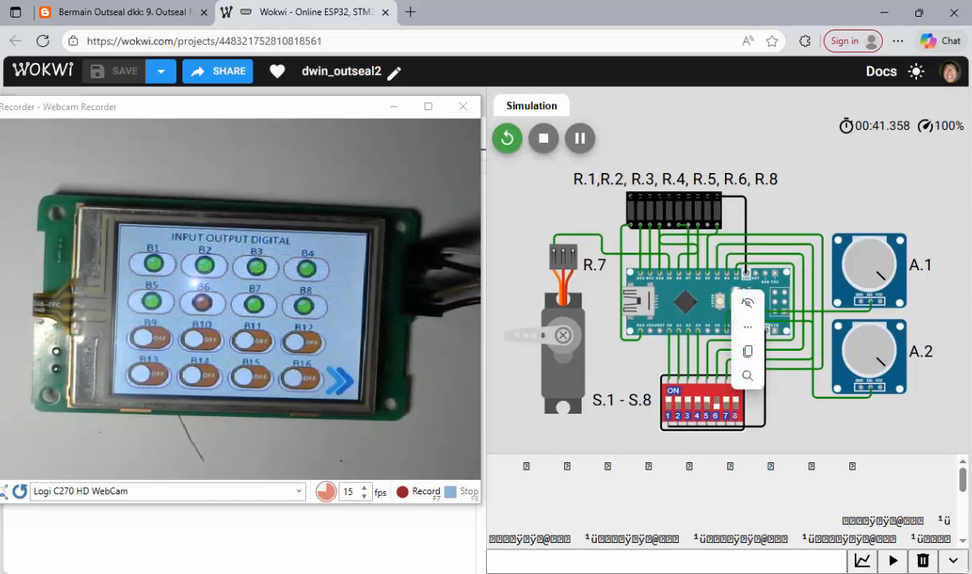
click(717, 404)
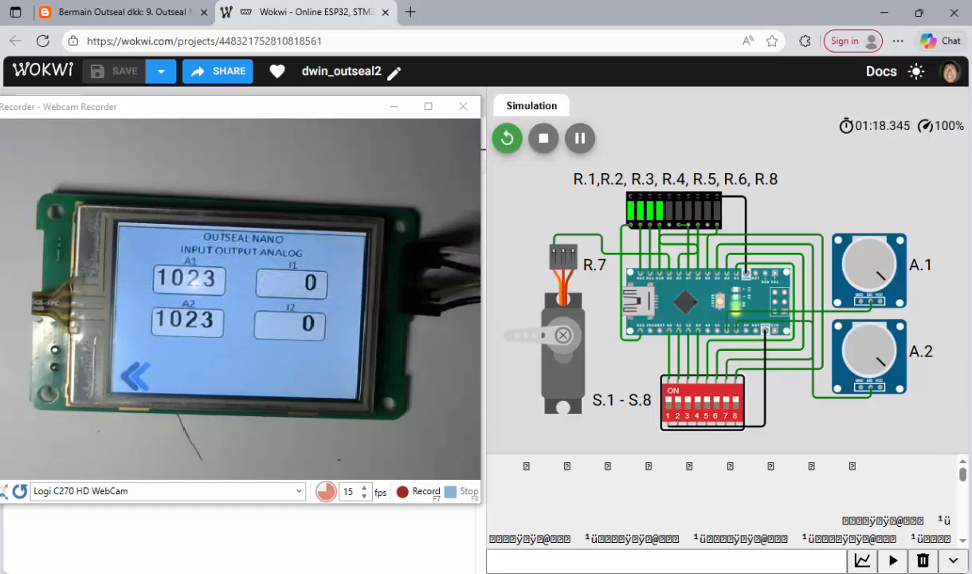
Turn potentiometer A.1 down to 0, and sweep potentiometer A.2 down to 0 and back up to 1023.
drag(884, 272, 887, 266)
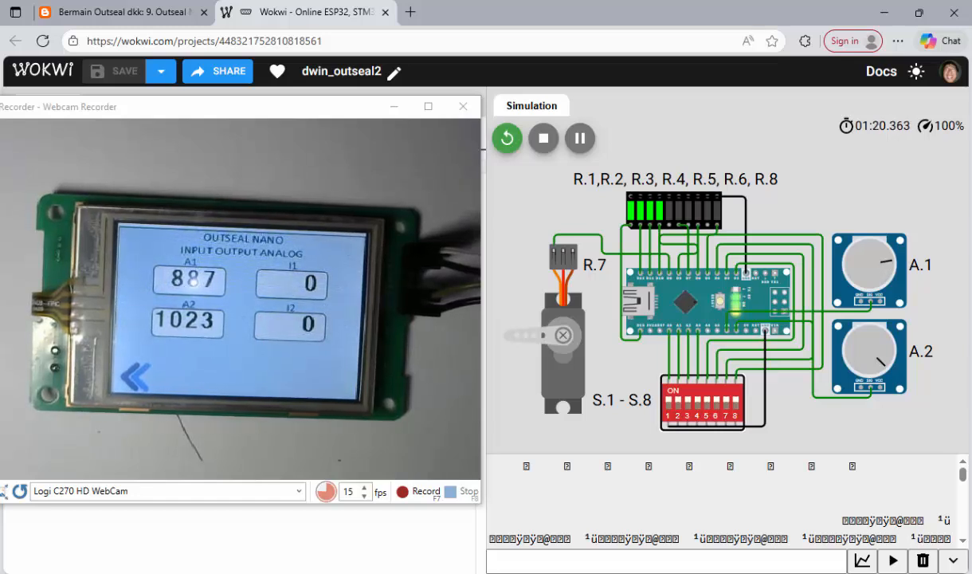
drag(841, 245, 807, 242)
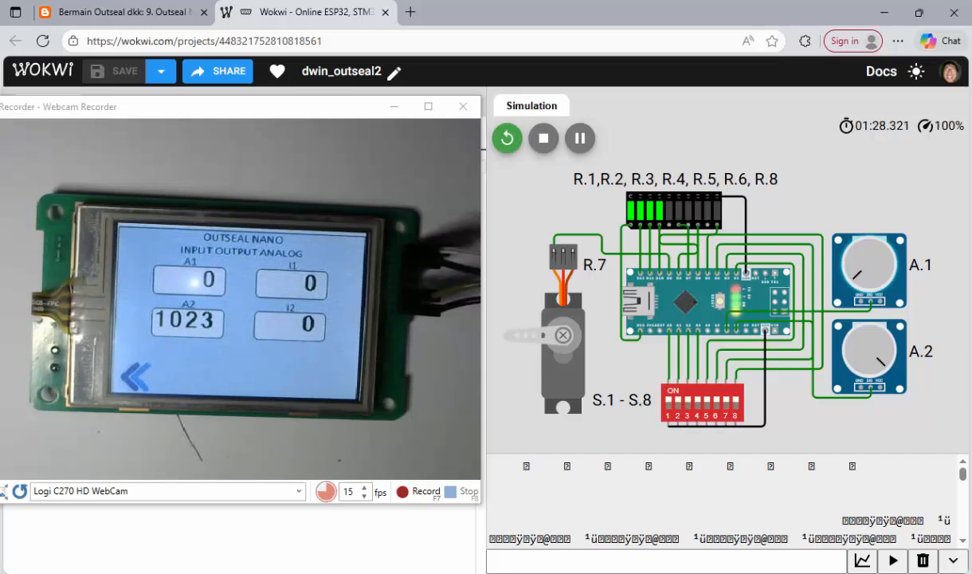
drag(883, 364, 883, 333)
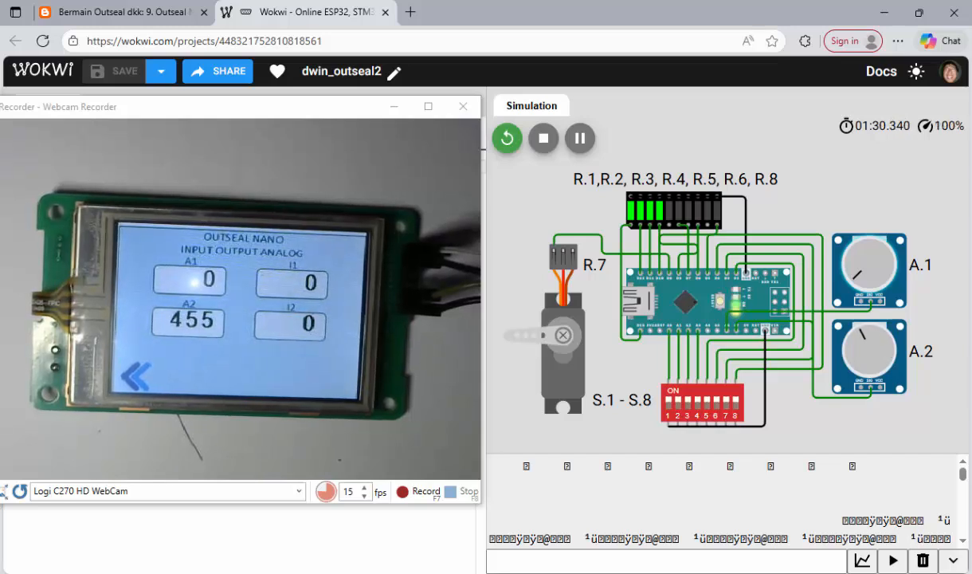
drag(813, 323, 814, 339)
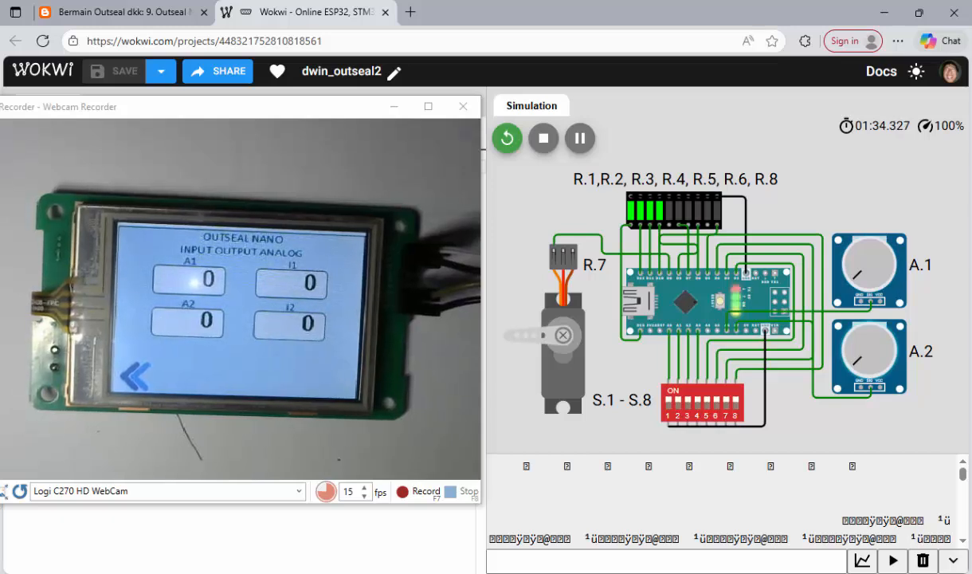
drag(865, 333, 881, 363)
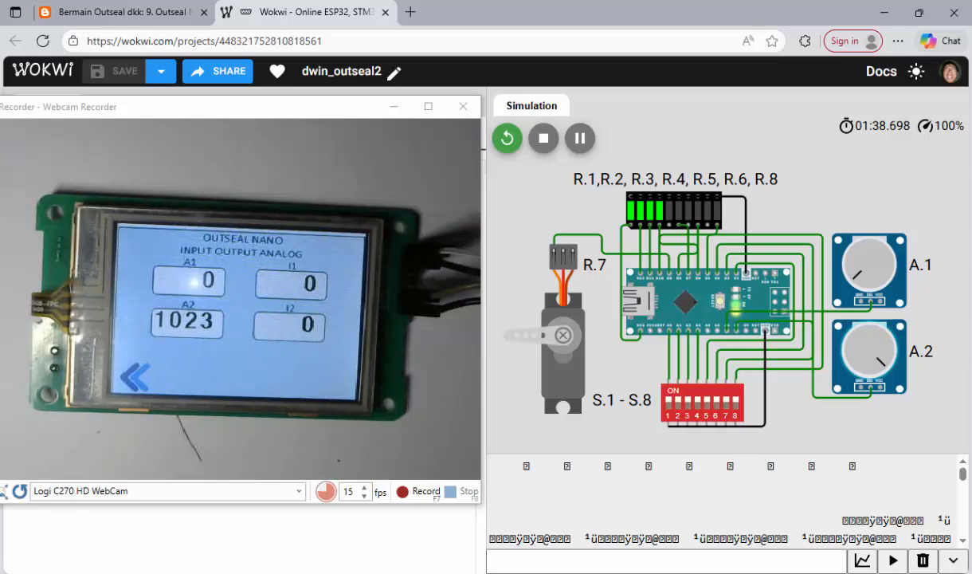
Turn potentiometer A.1 up to 1023 in the running simulation.
drag(815, 261, 840, 263)
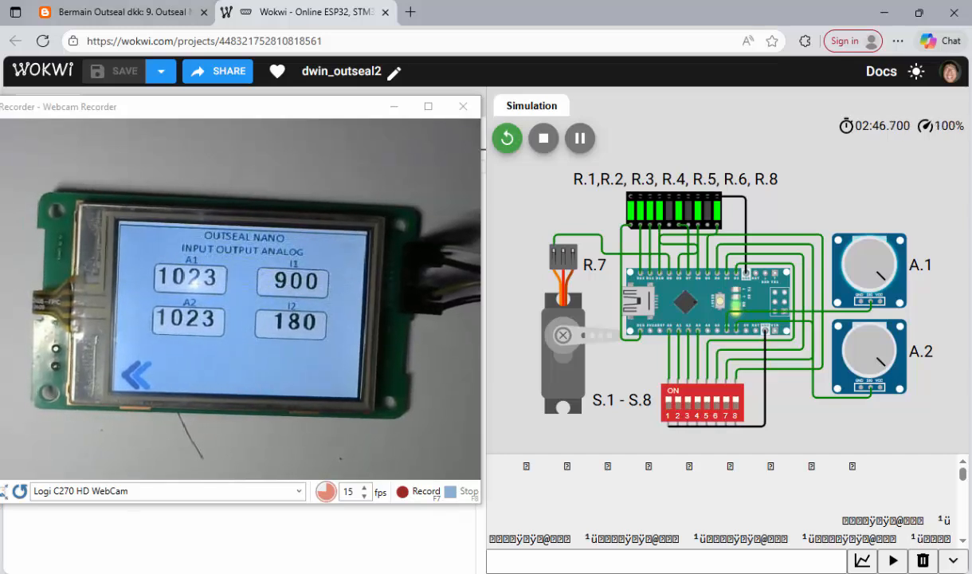
Switch to the Bermain Outseal article, minimize the webcam window, and go to the eight-step list under Input Output Digital dan Analog.
click(120, 12)
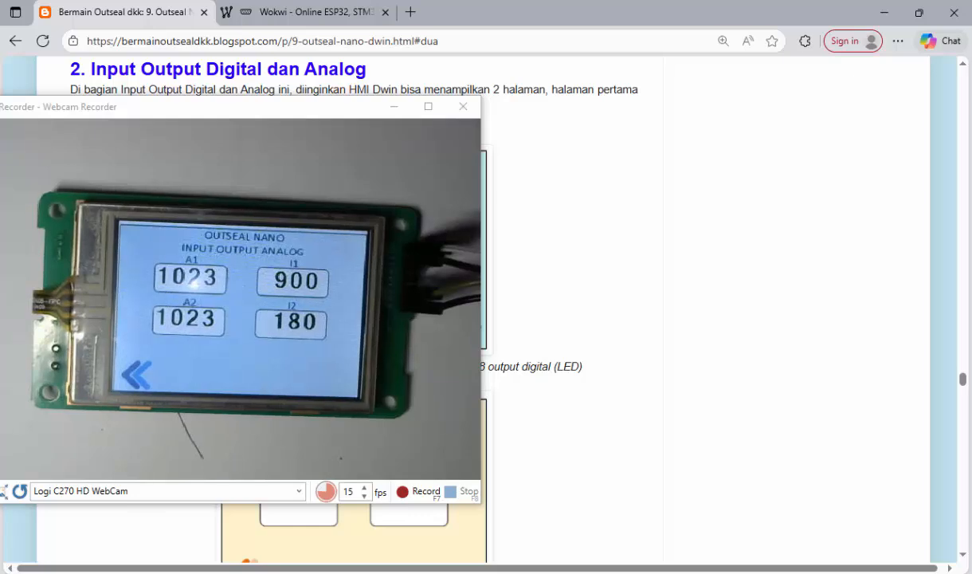
click(393, 107)
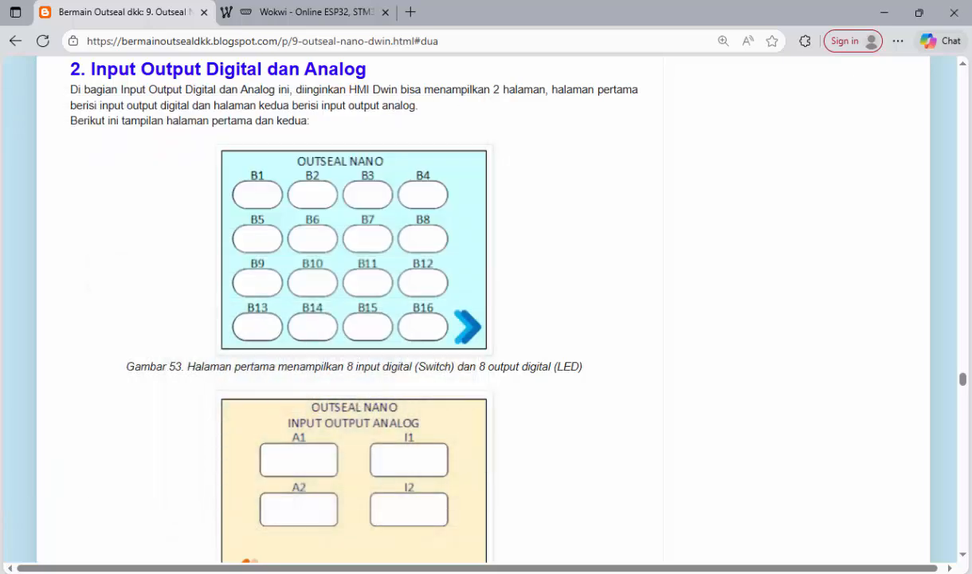
scroll(350, 311, down, 7)
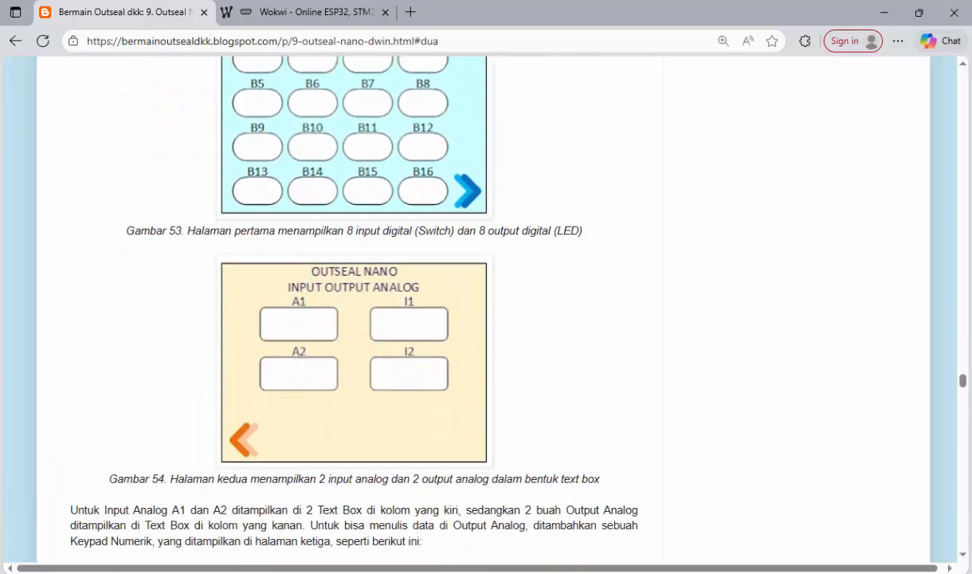
scroll(351, 311, down, 5)
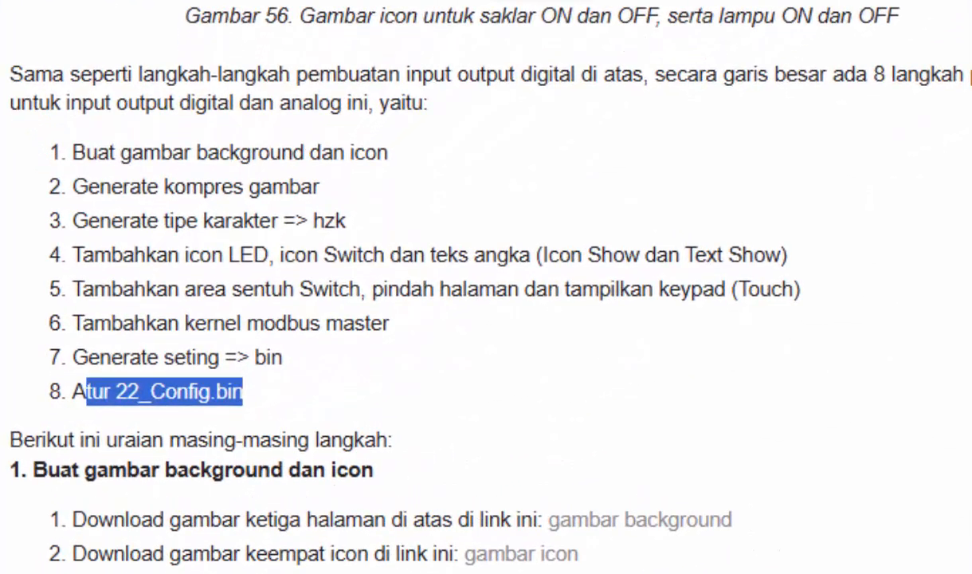
Highlight each of the eight build steps in turn, from Buat gambar background dan icon to Atur 22_Config.bin.
drag(72, 151, 388, 151)
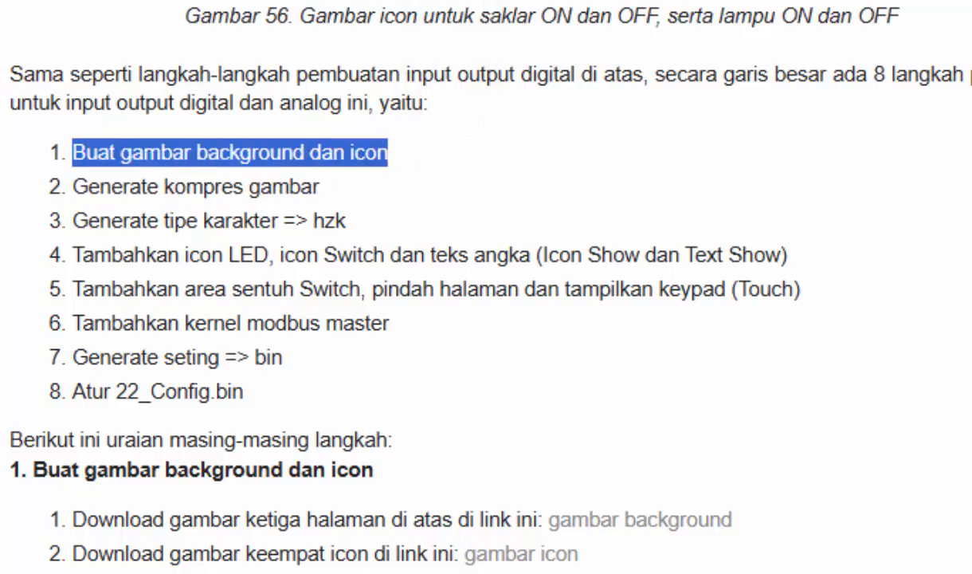
drag(73, 186, 322, 185)
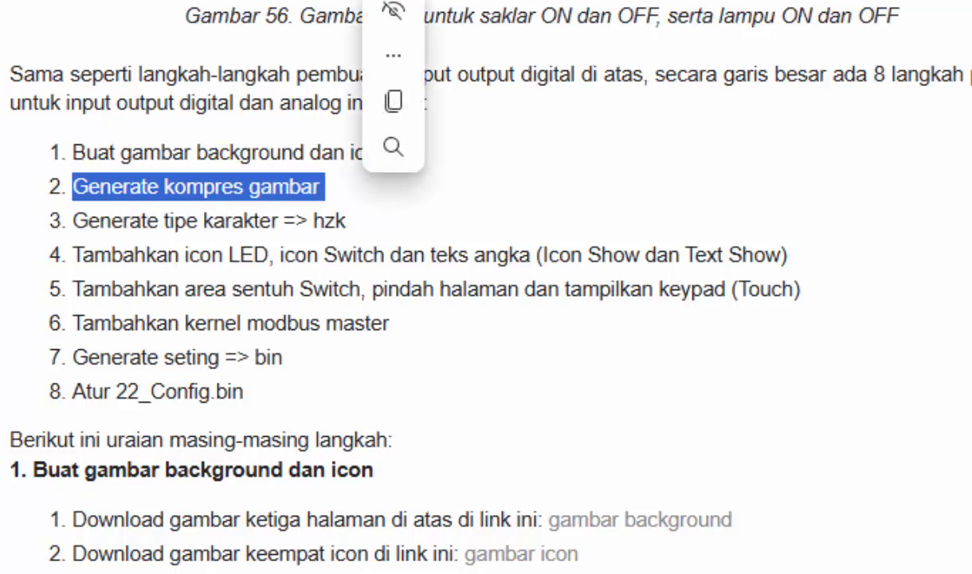
drag(72, 220, 345, 220)
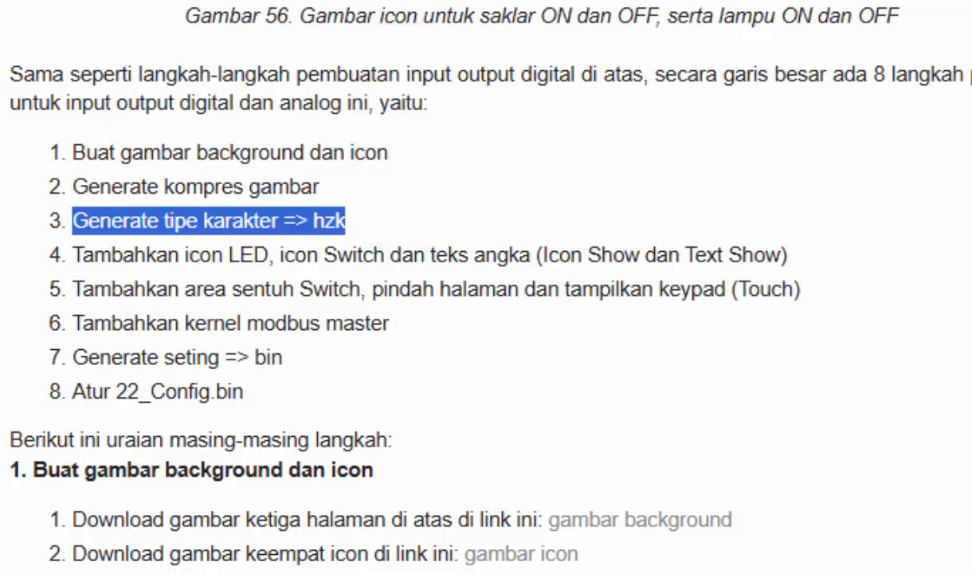
drag(72, 255, 535, 255)
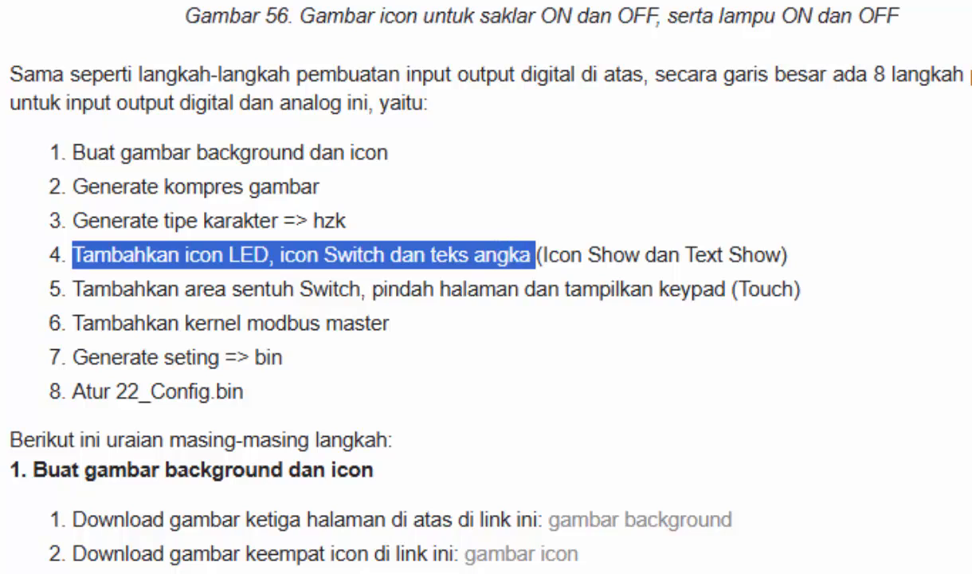
drag(73, 288, 690, 288)
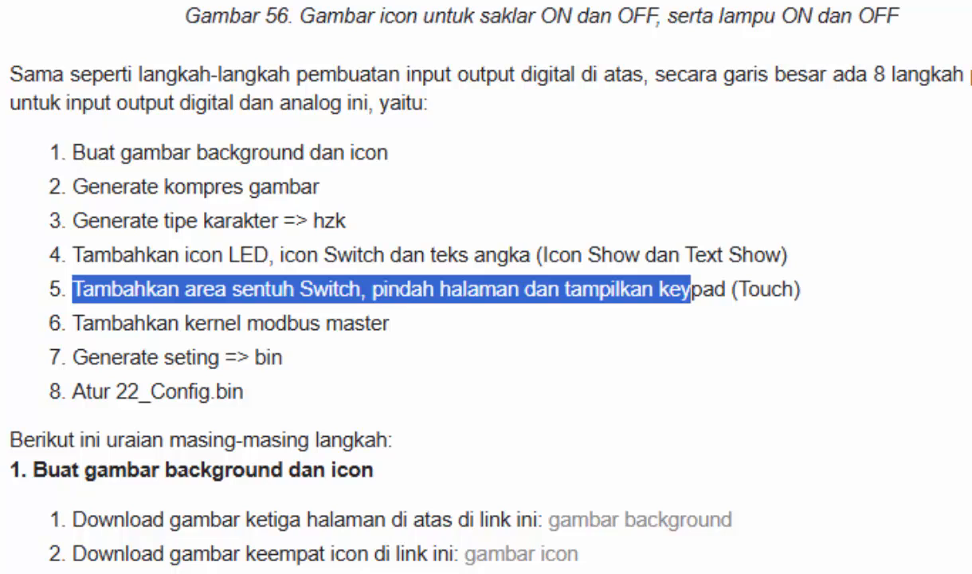
drag(73, 323, 389, 323)
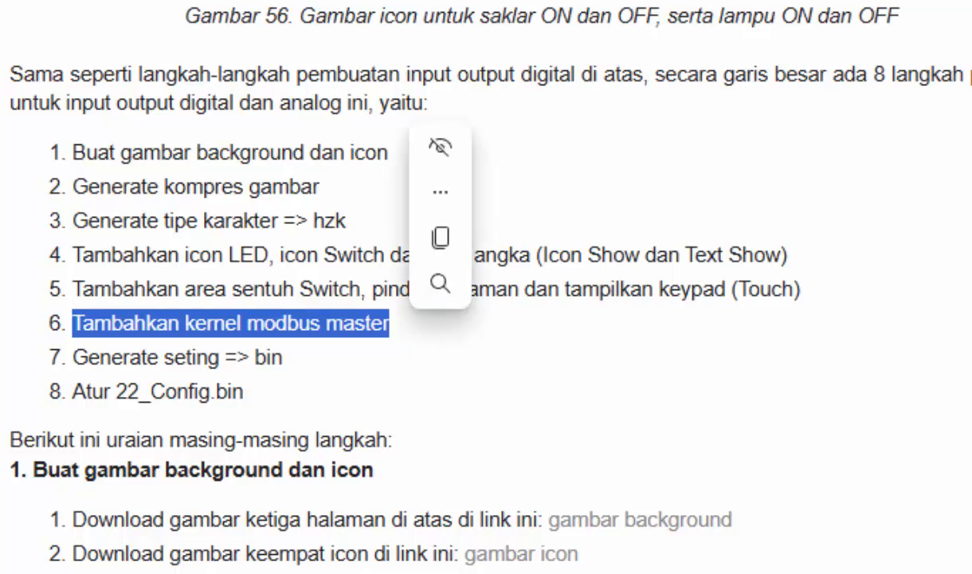
drag(72, 356, 273, 357)
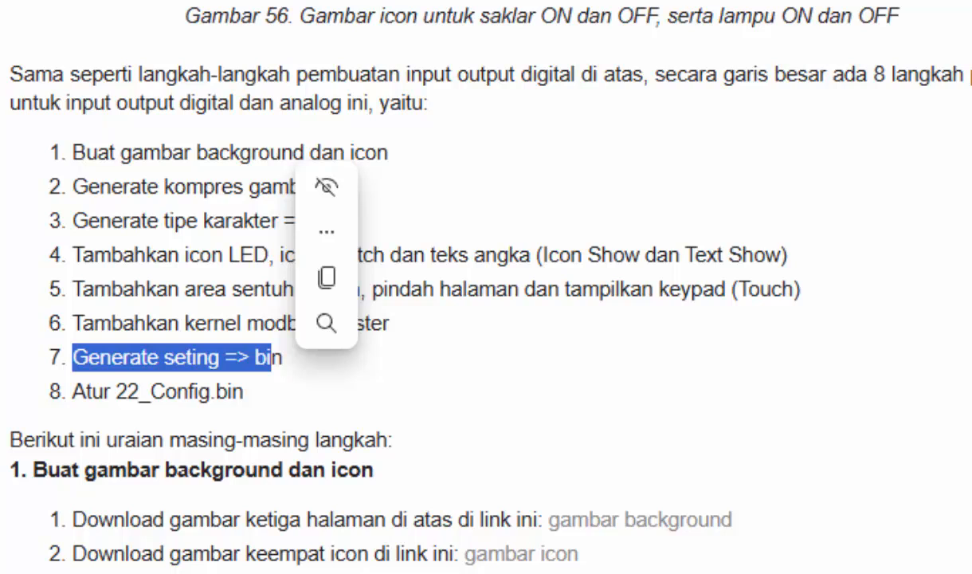
drag(73, 391, 242, 391)
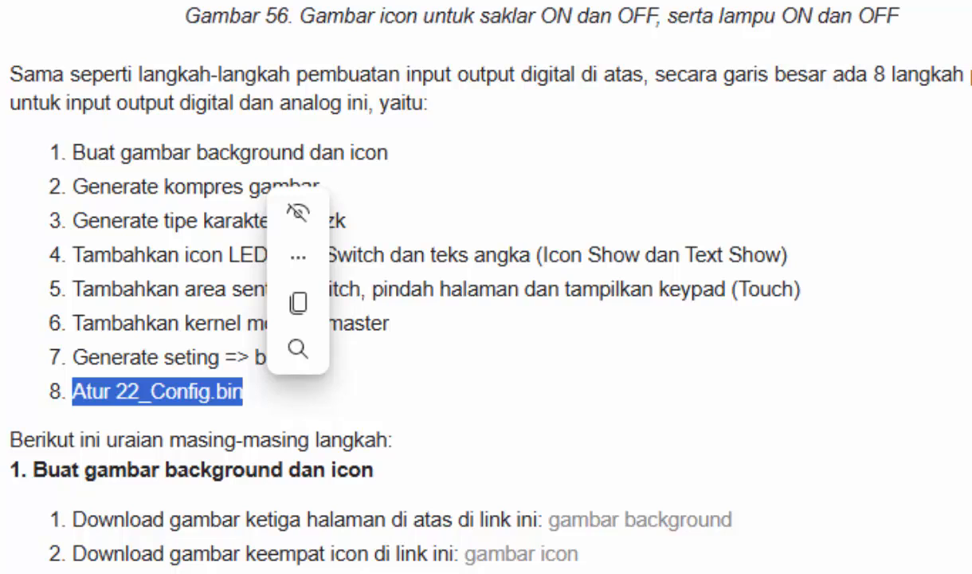
Review the three HMI page backgrounds and the lamp and switch icons shown in Gambar 53 to 56.
scroll(479, 287, down, 4)
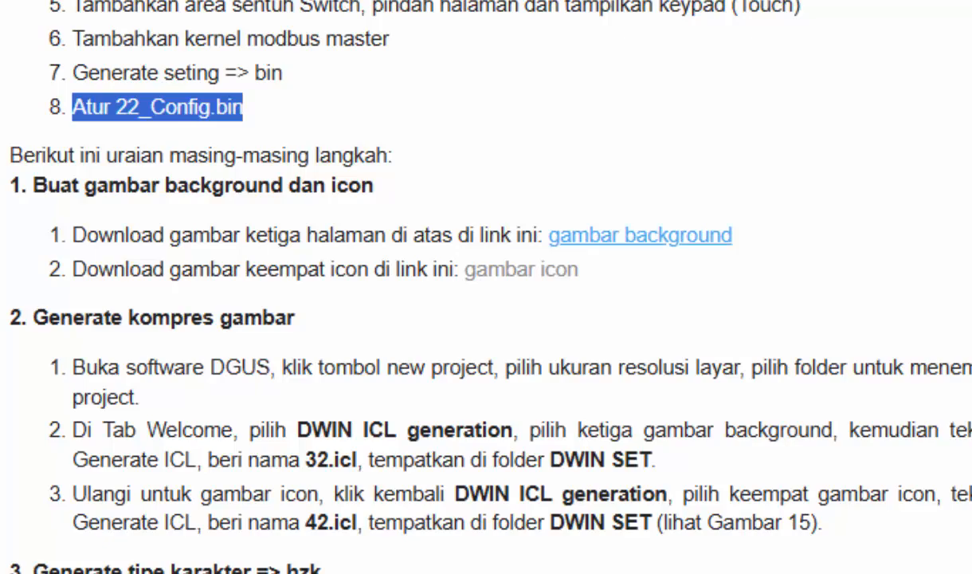
scroll(637, 240, up, 15)
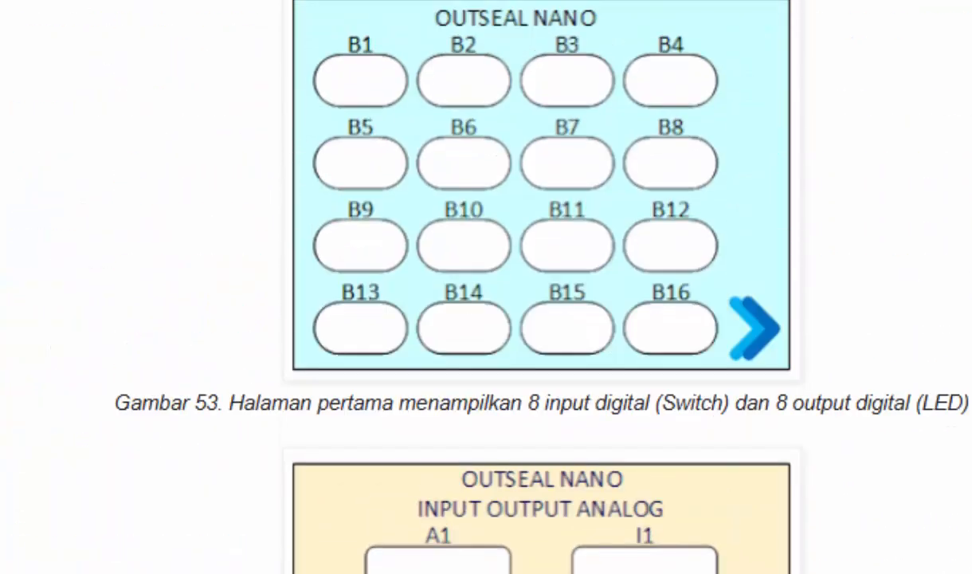
scroll(542, 287, up, 1)
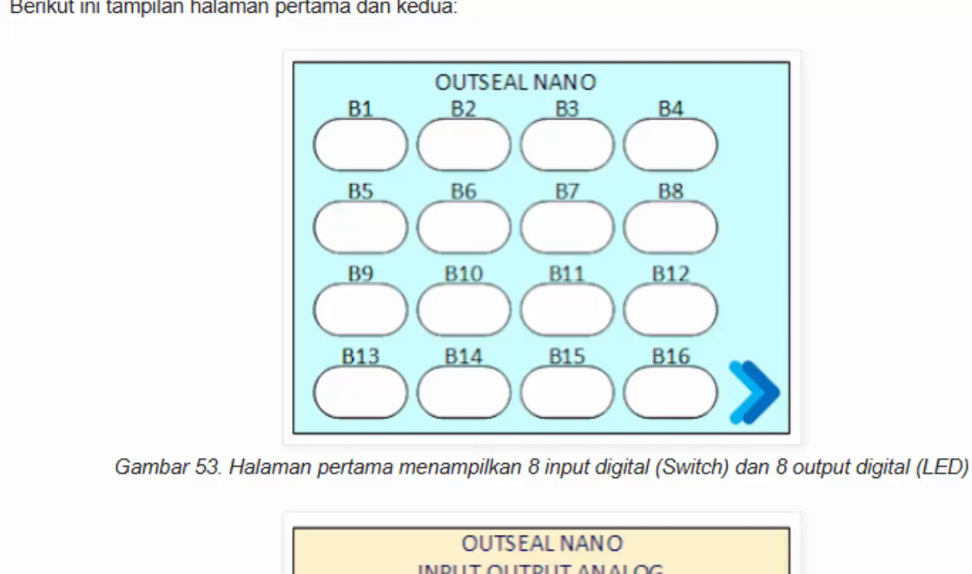
scroll(486, 287, down, 7)
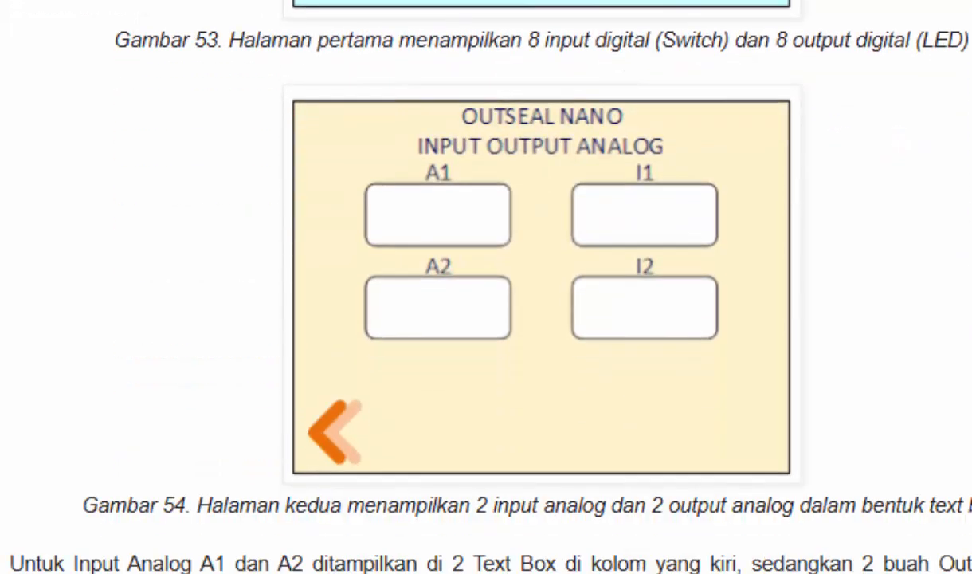
scroll(486, 286, down, 9)
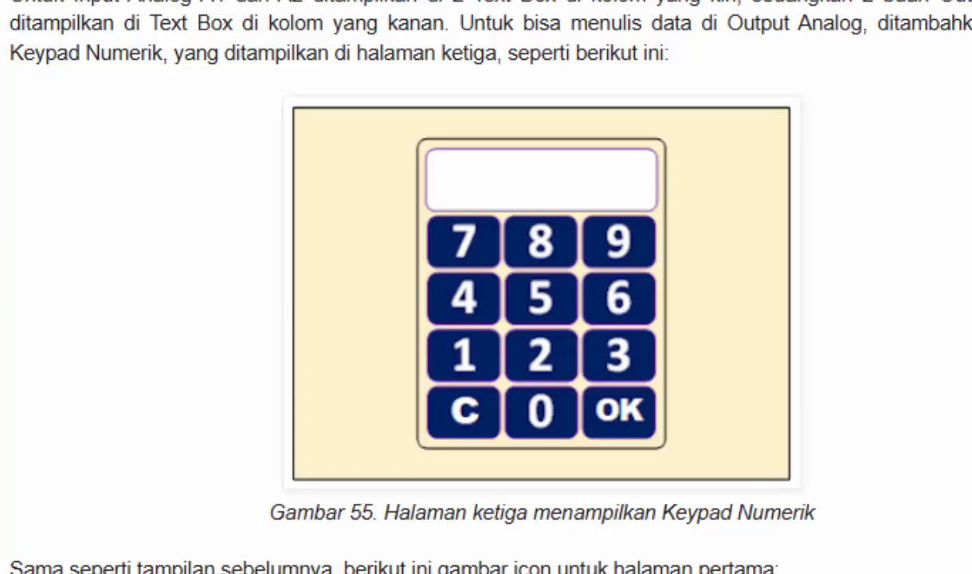
scroll(486, 287, down, 9)
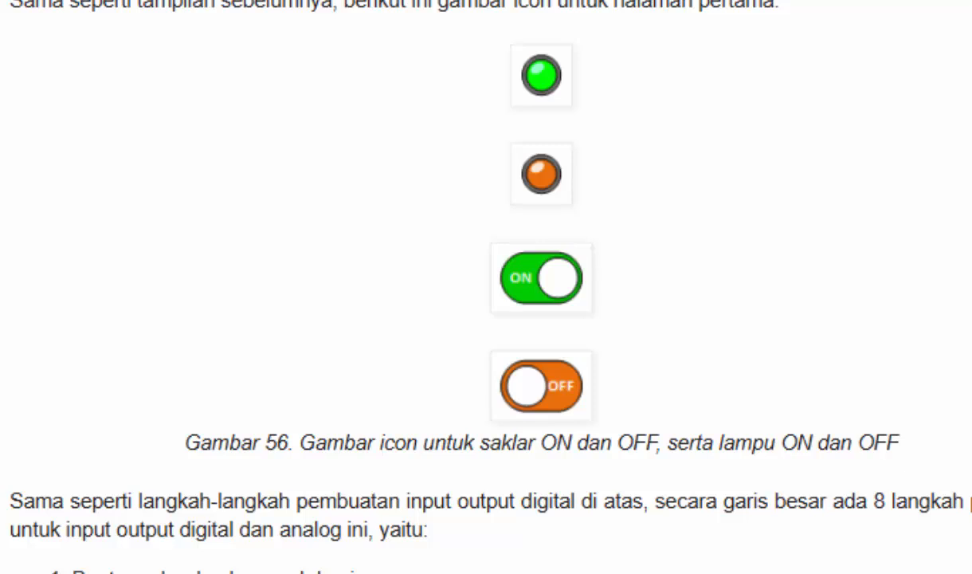
Open the gambar background Drive folder, download 01.png, 00.png and 02.png, and check them in the Downloads folder.
scroll(486, 287, down, 12)
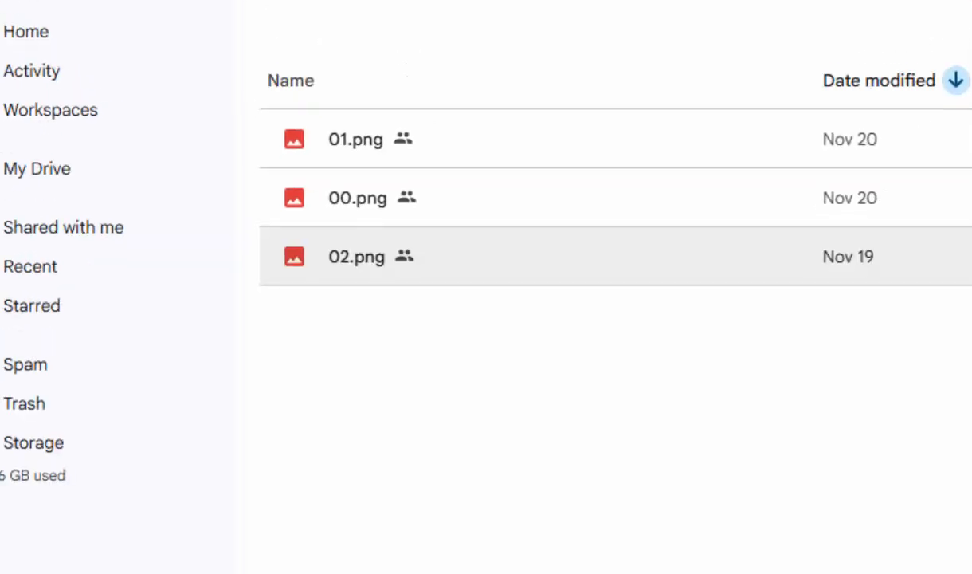
click(890, 243)
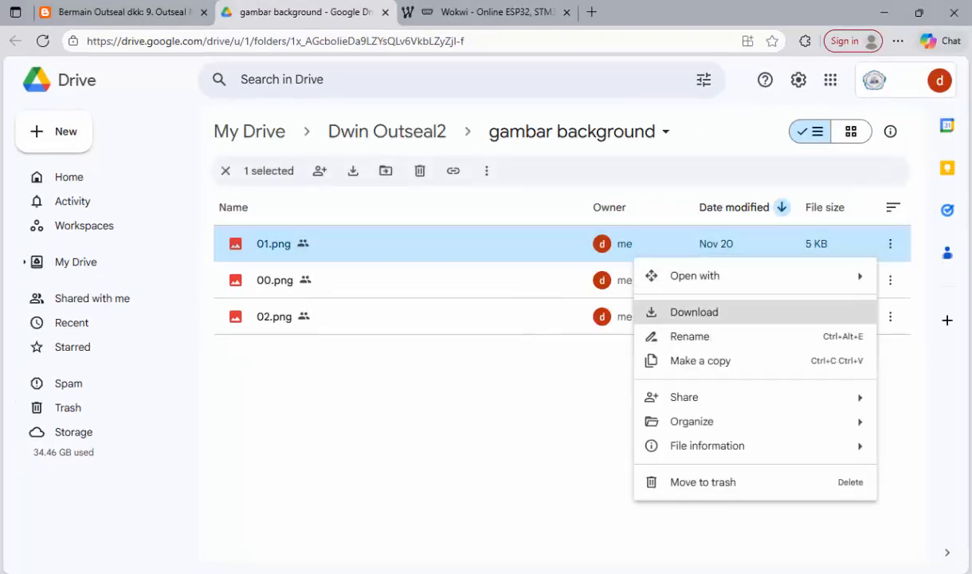
click(693, 311)
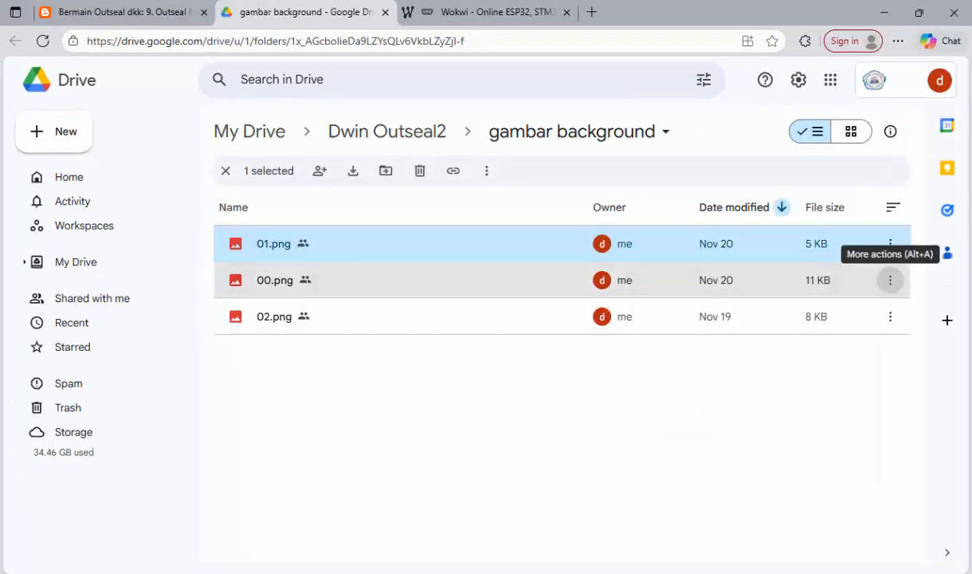
click(890, 279)
click(890, 317)
click(890, 316)
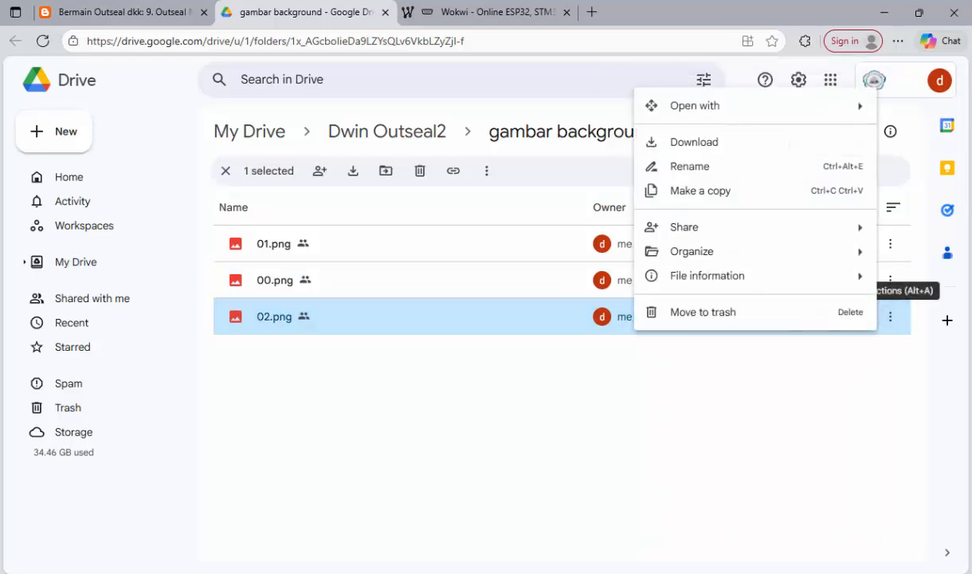
click(694, 141)
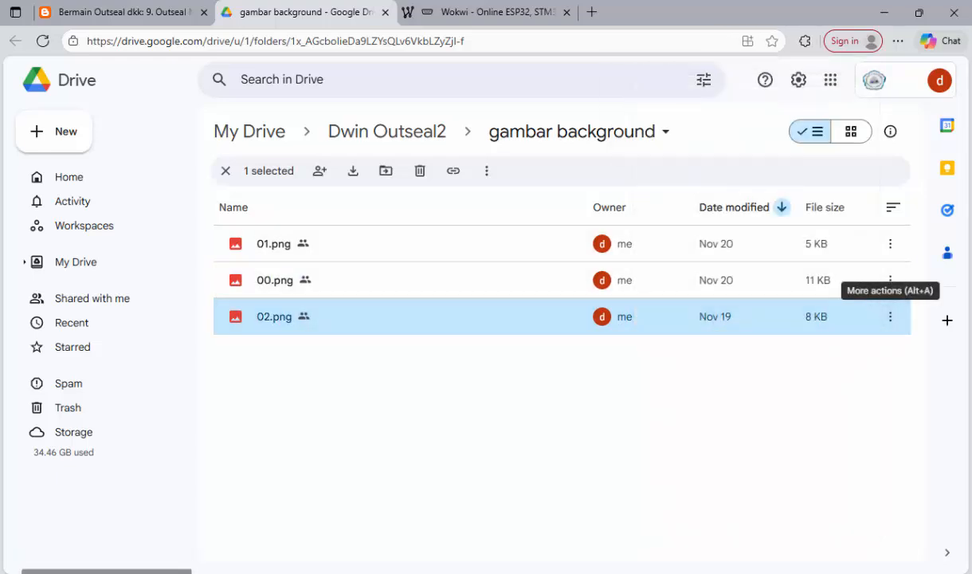
key(alt+Tab)
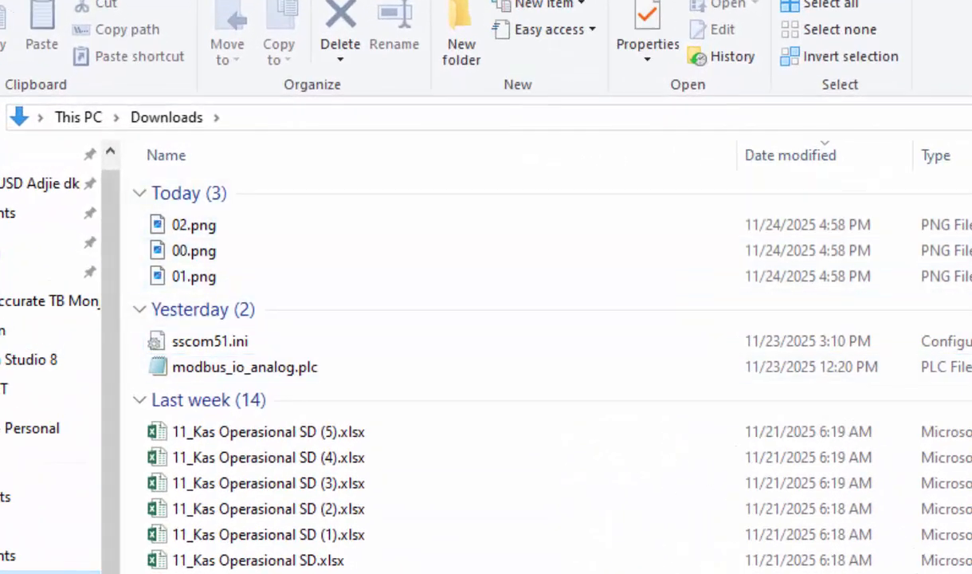
Return to the article, open the linked gambar icon Drive folder, and download 06.png, 05.png, 04.png and 03.png.
key(alt+Tab)
key(ctrl+shift+Tab)
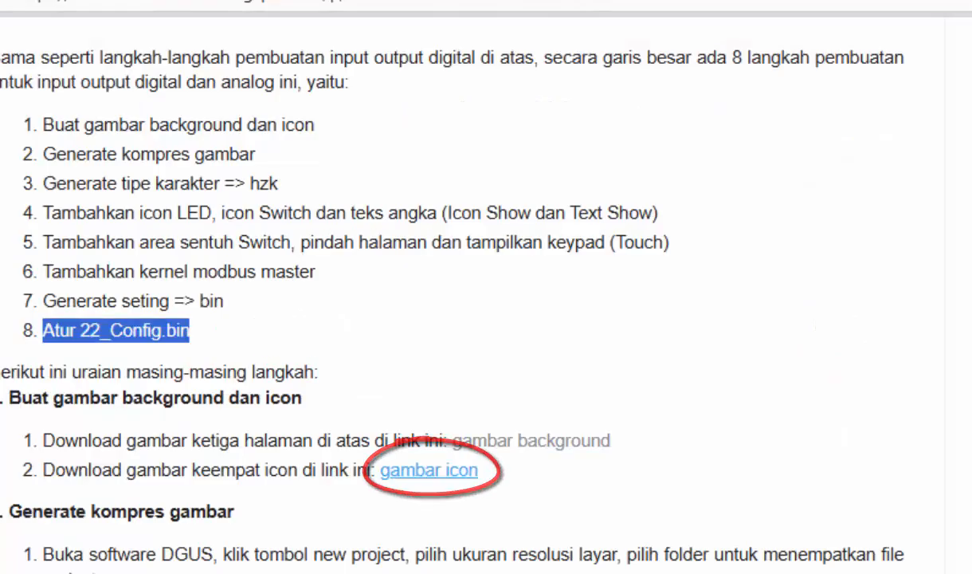
click(429, 470)
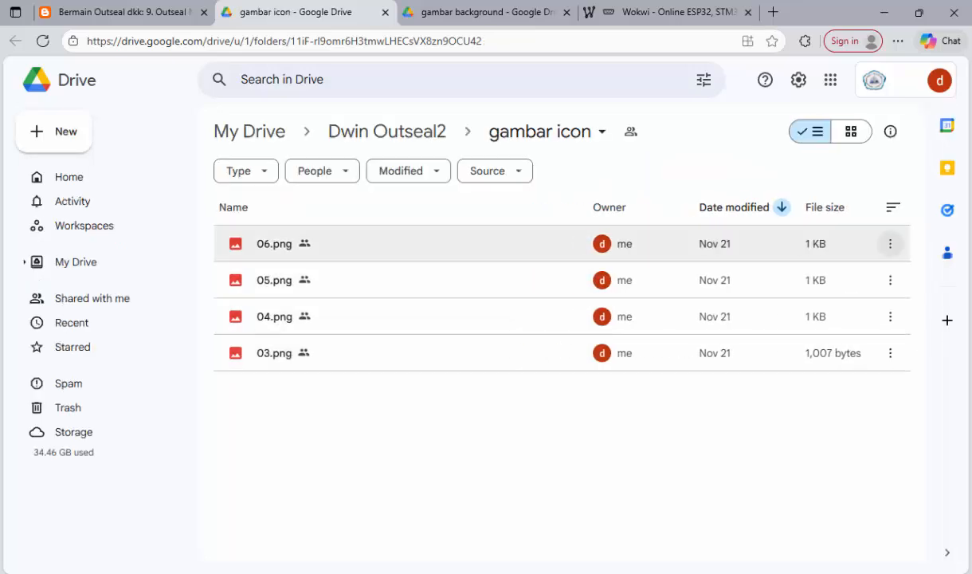
click(890, 244)
click(693, 312)
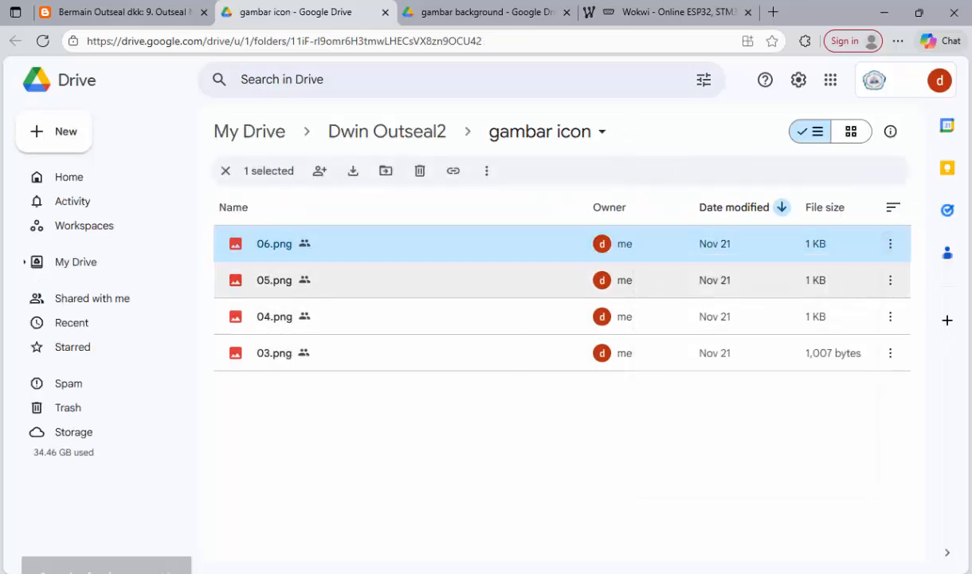
click(890, 279)
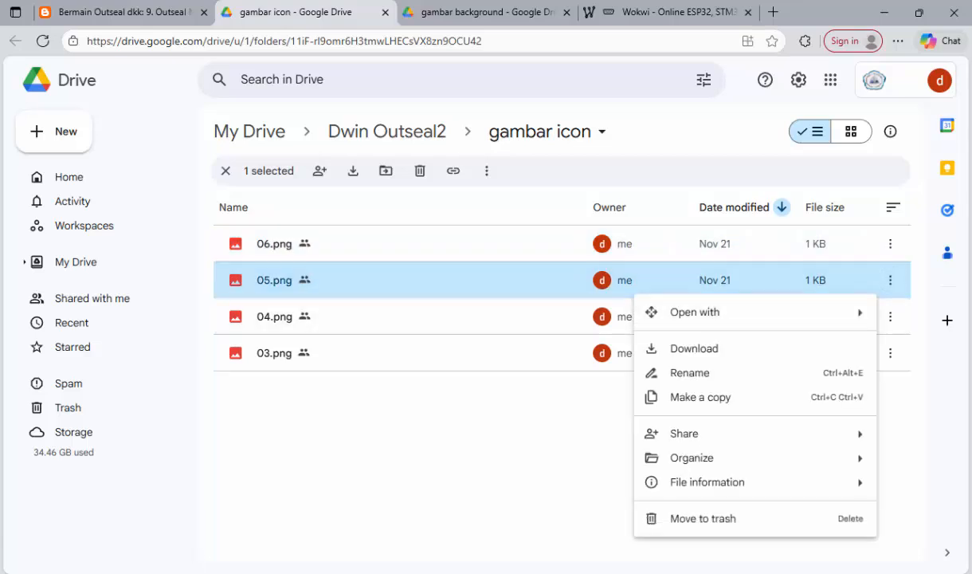
click(694, 348)
click(890, 316)
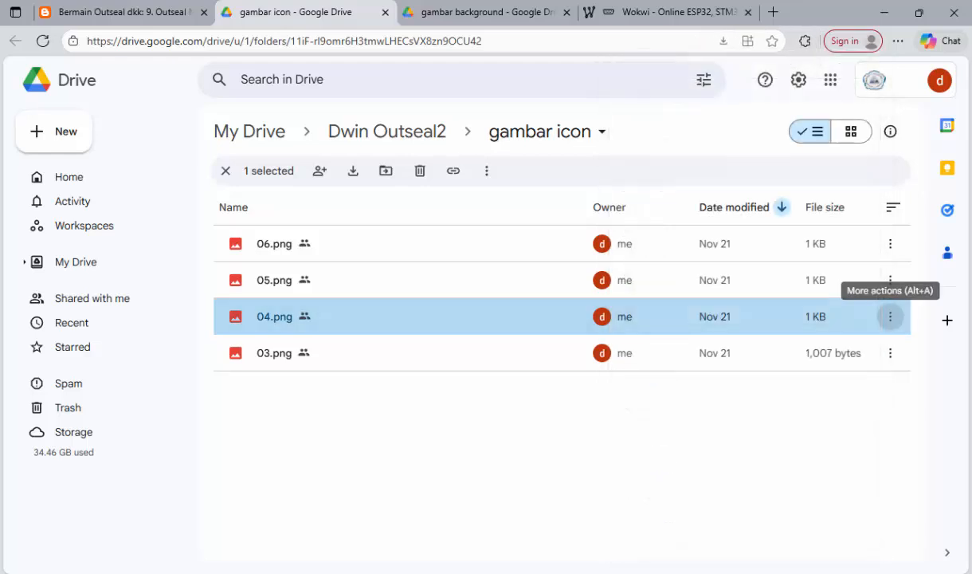
click(890, 316)
click(694, 142)
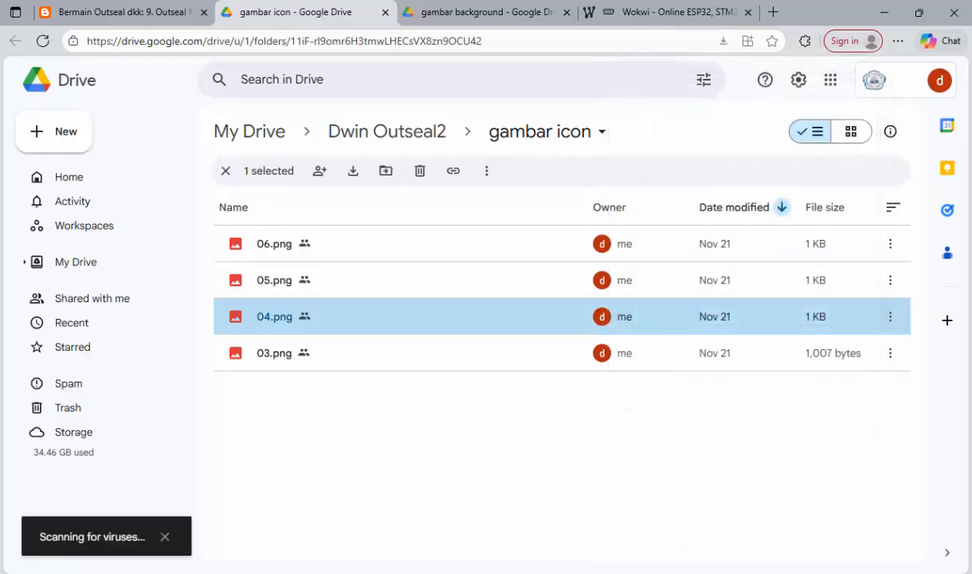
click(890, 353)
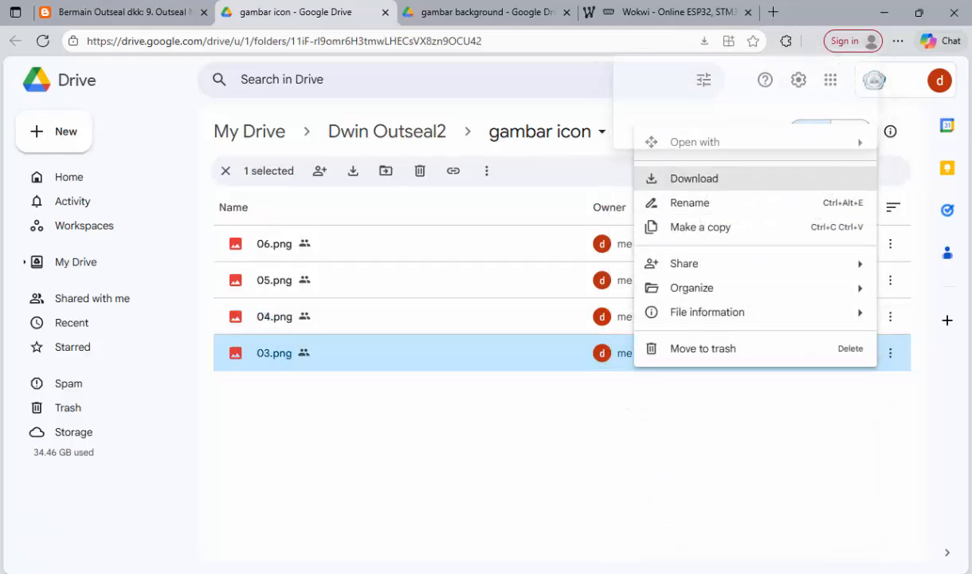
click(694, 177)
Switch to DWIN DGUS and start a new project with a screen resolution of 320X240.
key(alt+Tab)
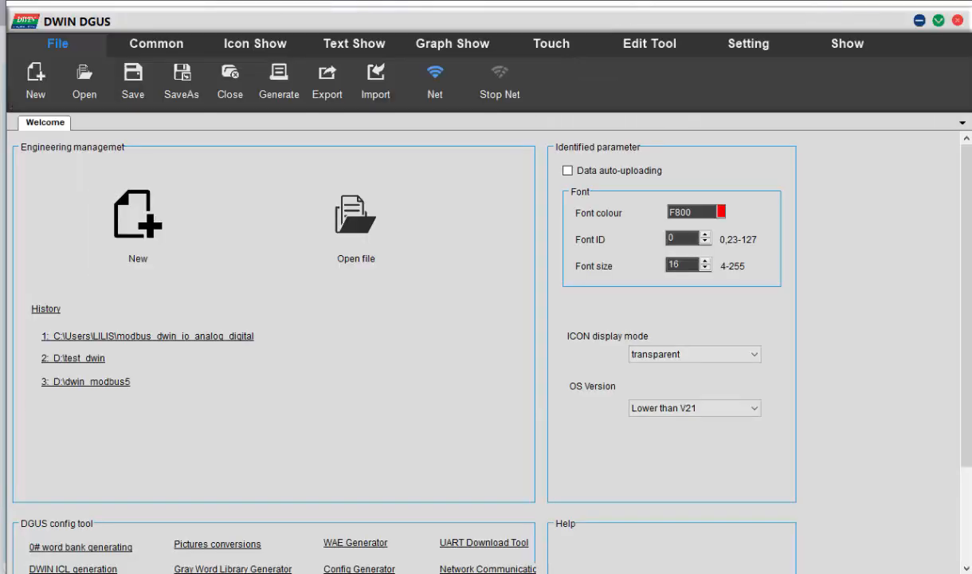
click(138, 232)
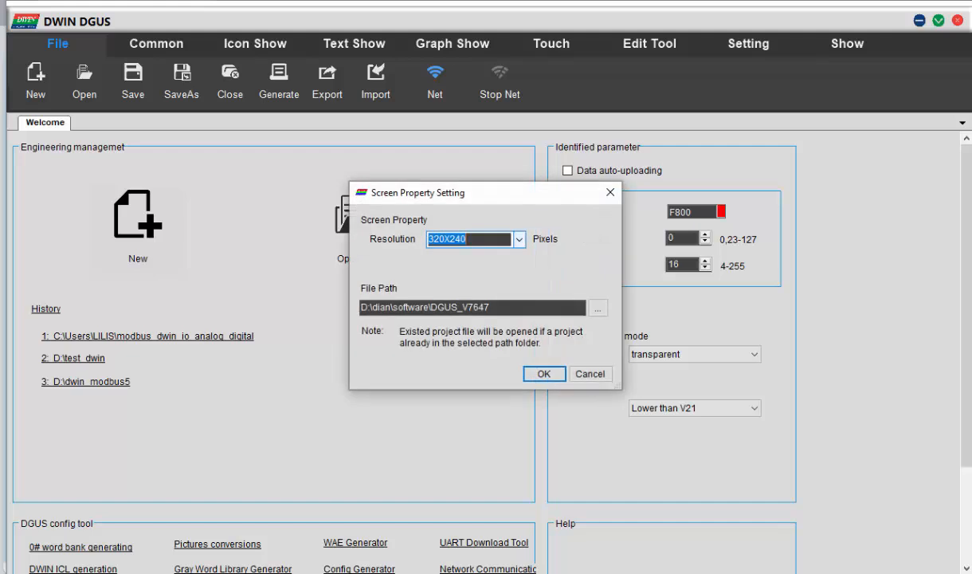
click(520, 239)
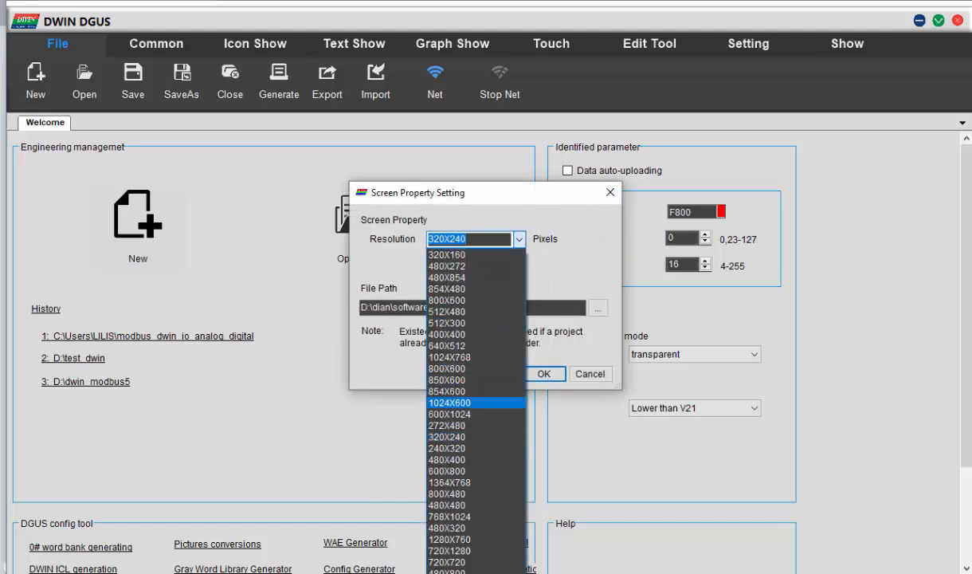
click(470, 436)
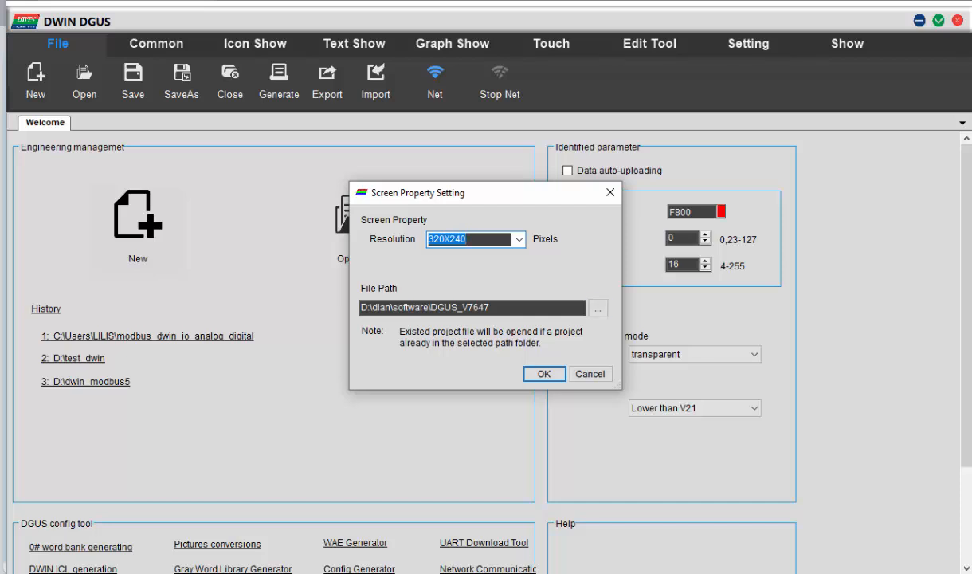
Browse for the project path and create a folder named dwin_modbus_io_digital_analog on Local Disk (D:).
click(597, 308)
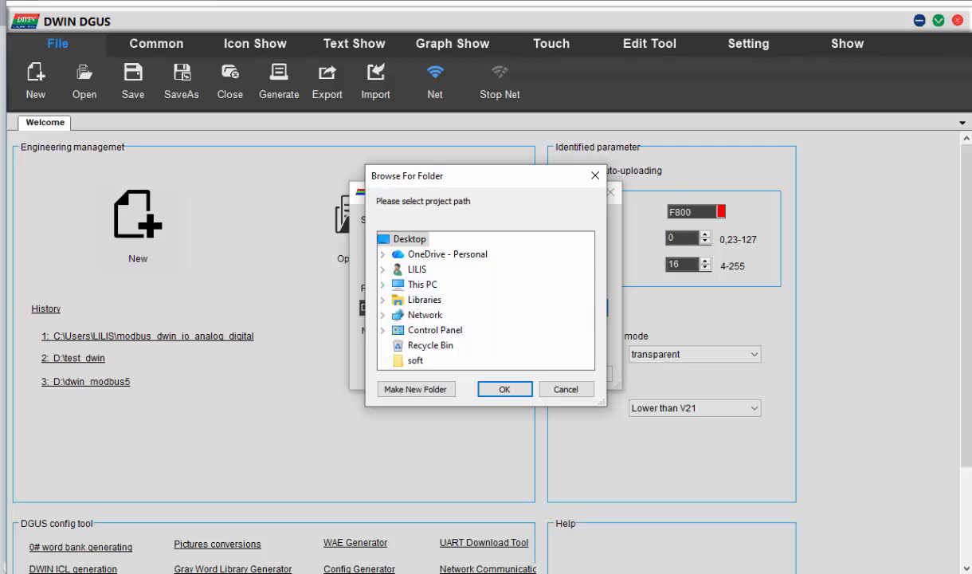
double_click(423, 284)
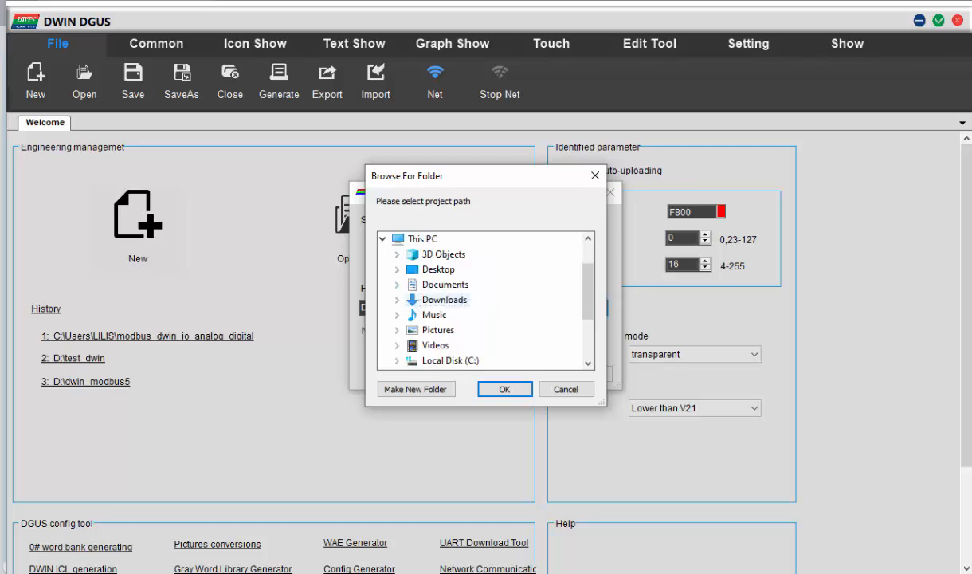
scroll(486, 300, down, 1)
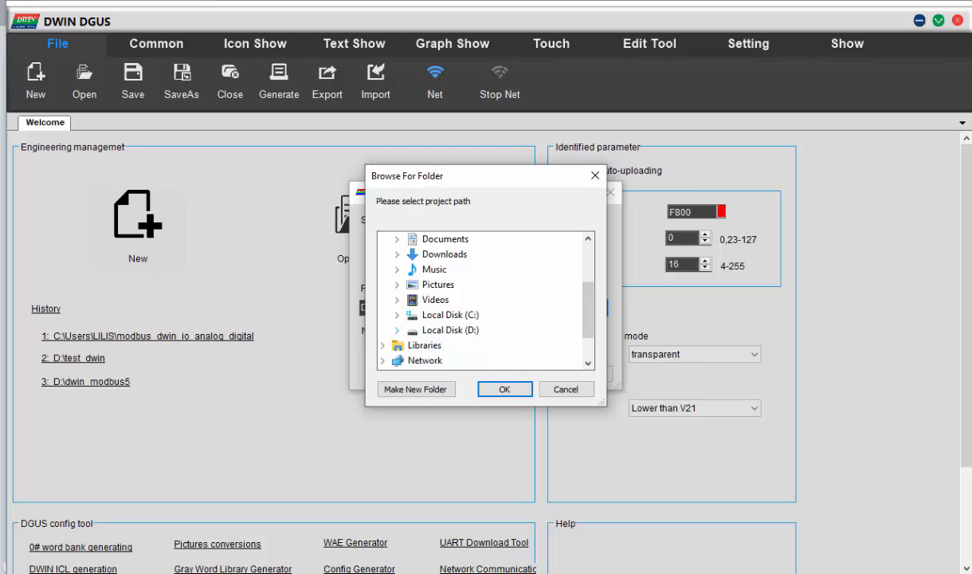
click(396, 329)
scroll(474, 348, down, 5)
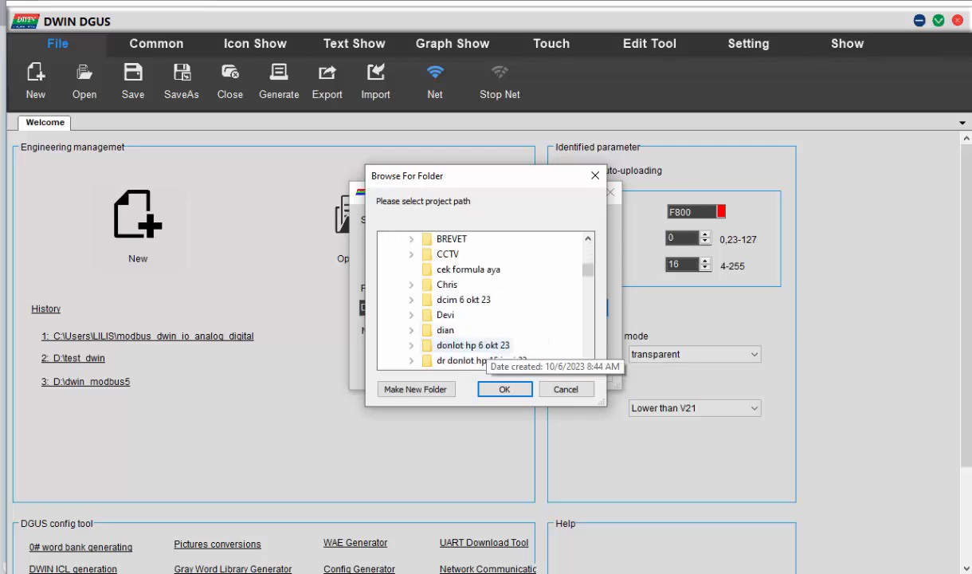
scroll(482, 351, down, 2)
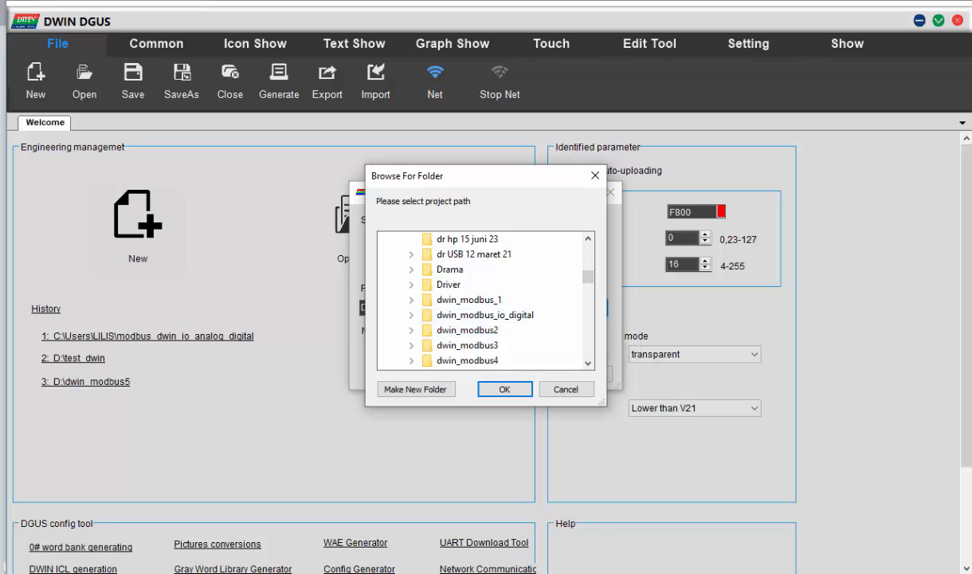
scroll(486, 300, up, 6)
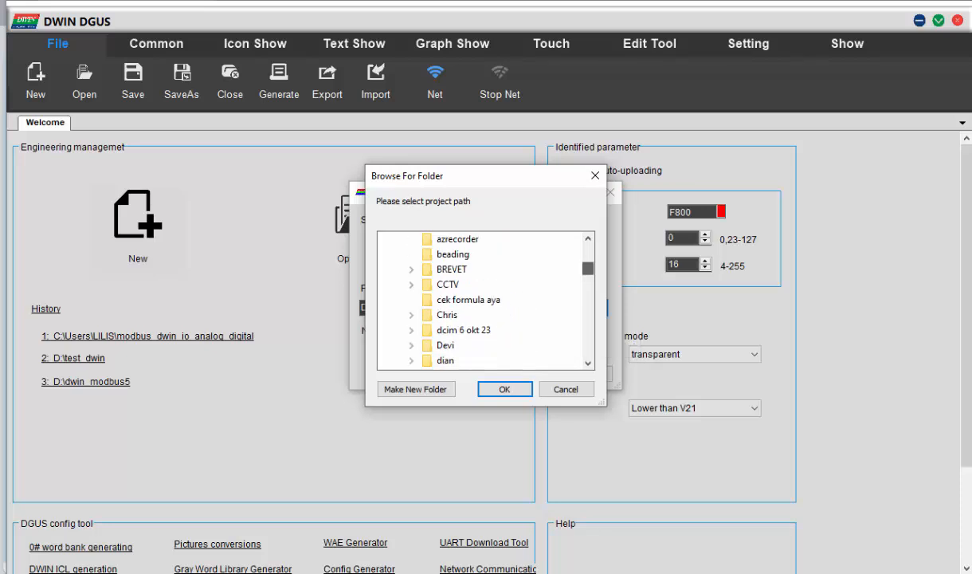
scroll(478, 303, up, 3)
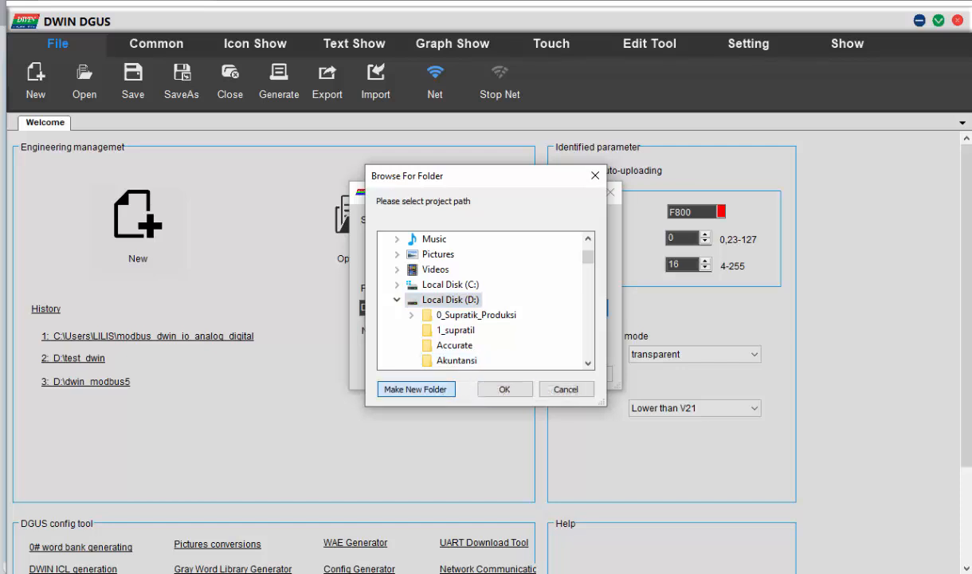
click(416, 388)
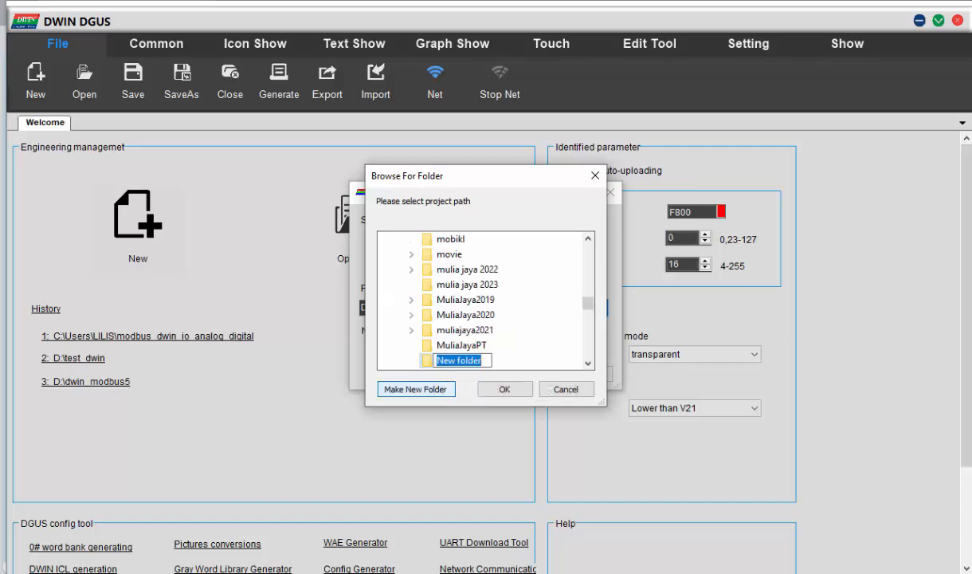
text(dwin)
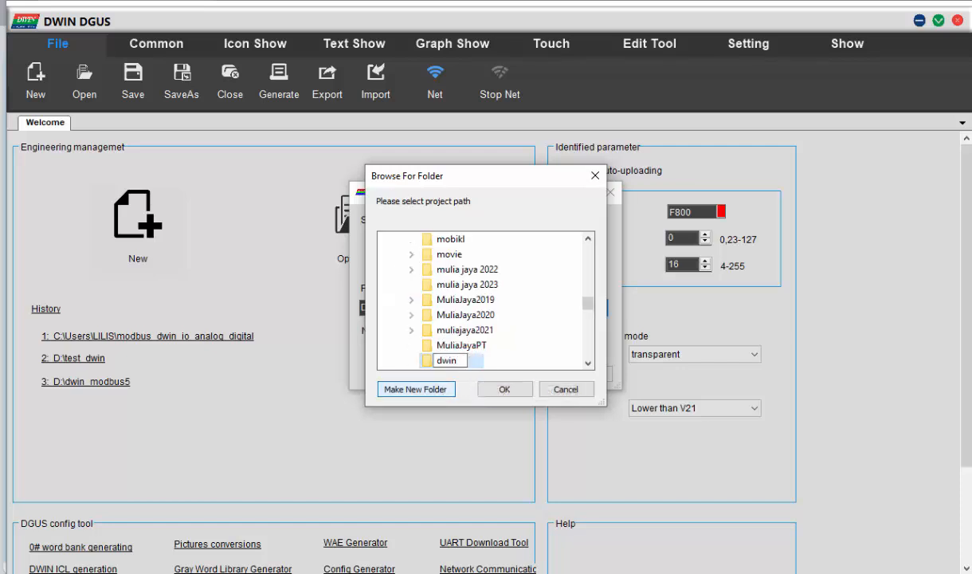
text(_modbus_io)
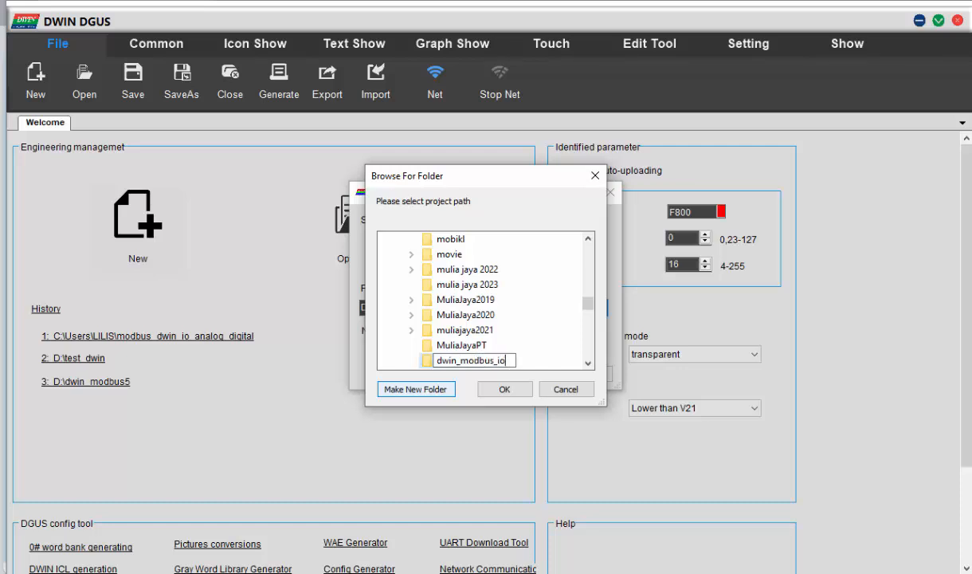
text(_digital_analog)
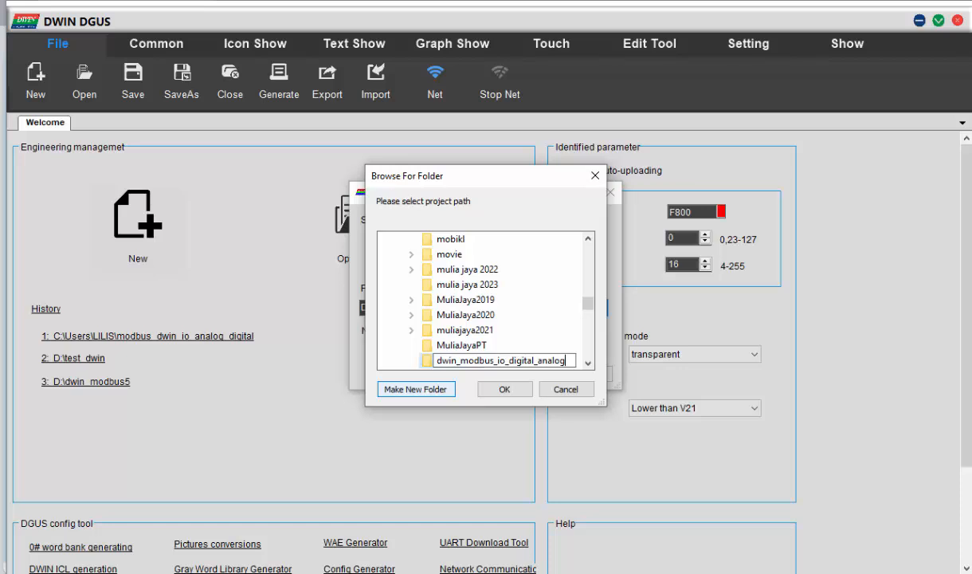
key(Return)
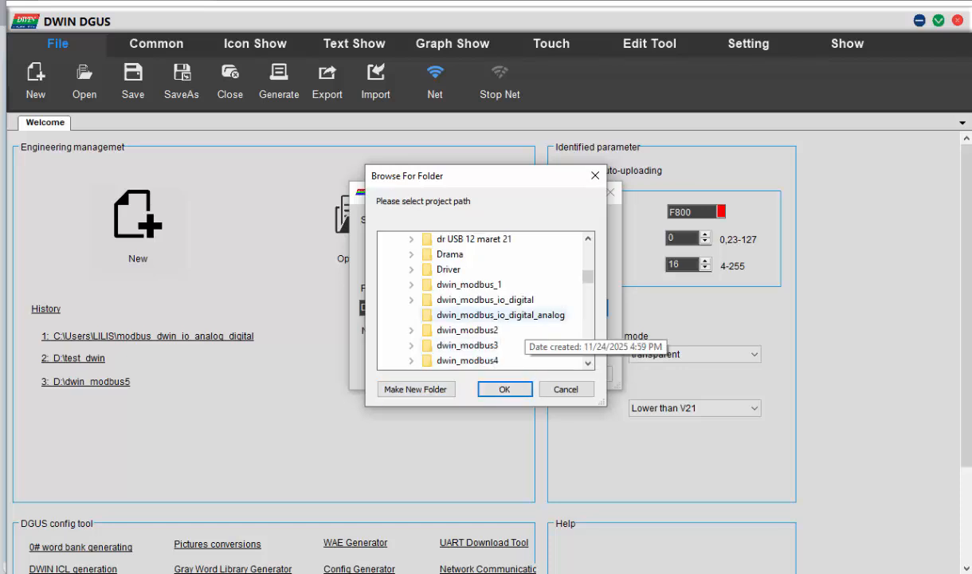
Choose the dwin_modbus_io_digital_analog folder as the project path and create the project.
click(520, 316)
click(505, 389)
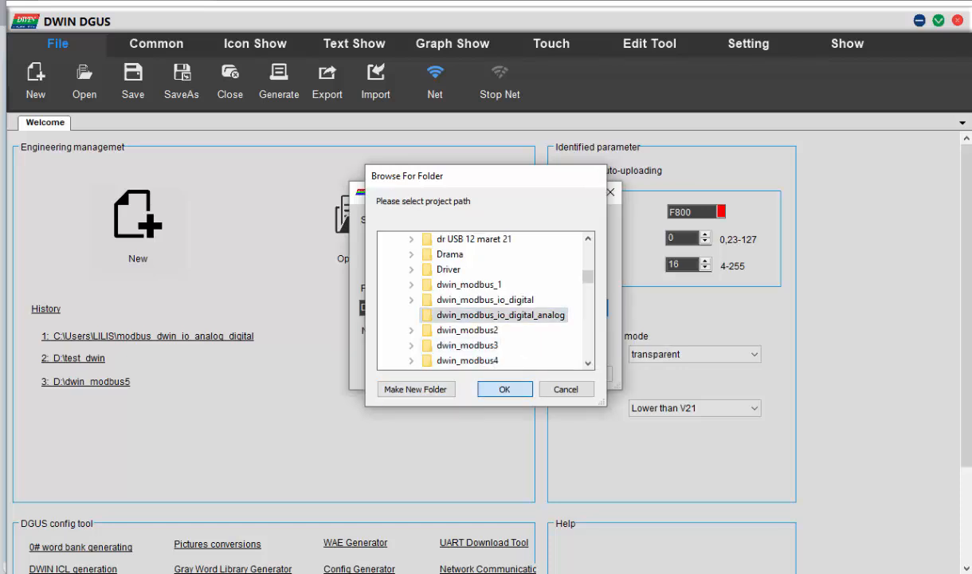
click(543, 374)
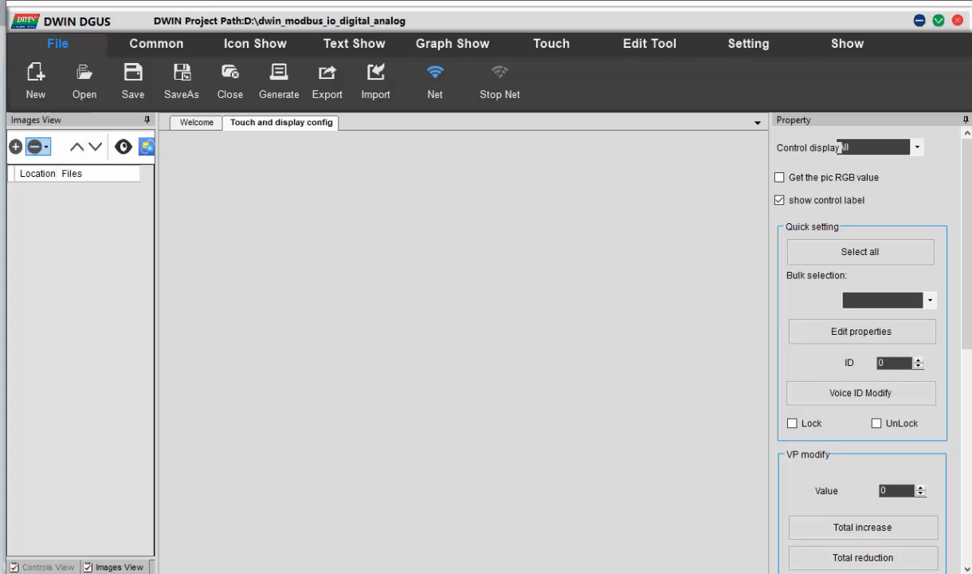
Add 00.png, 01.png and 02.png from Downloads as the project's page images, and preview pages 01 and 02.
click(15, 147)
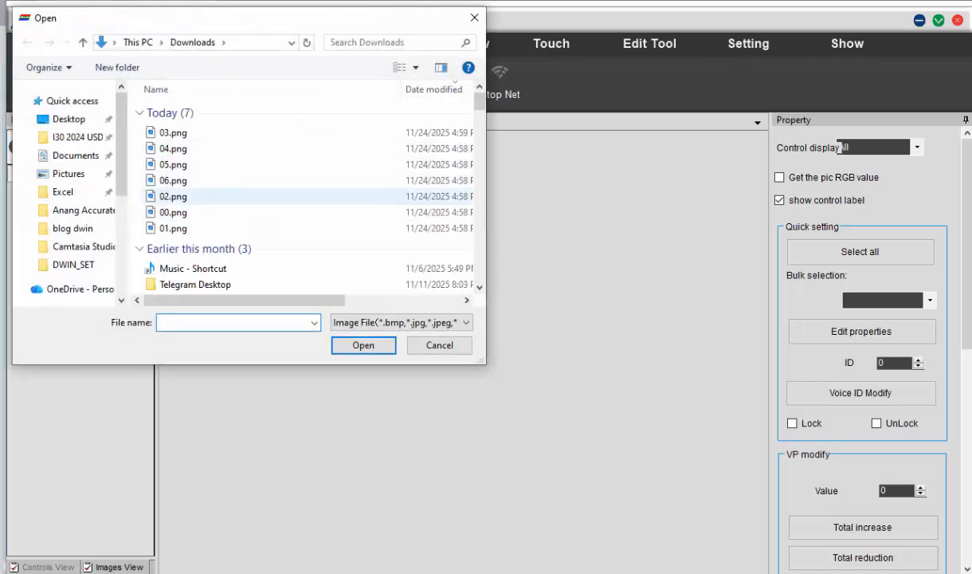
click(173, 213)
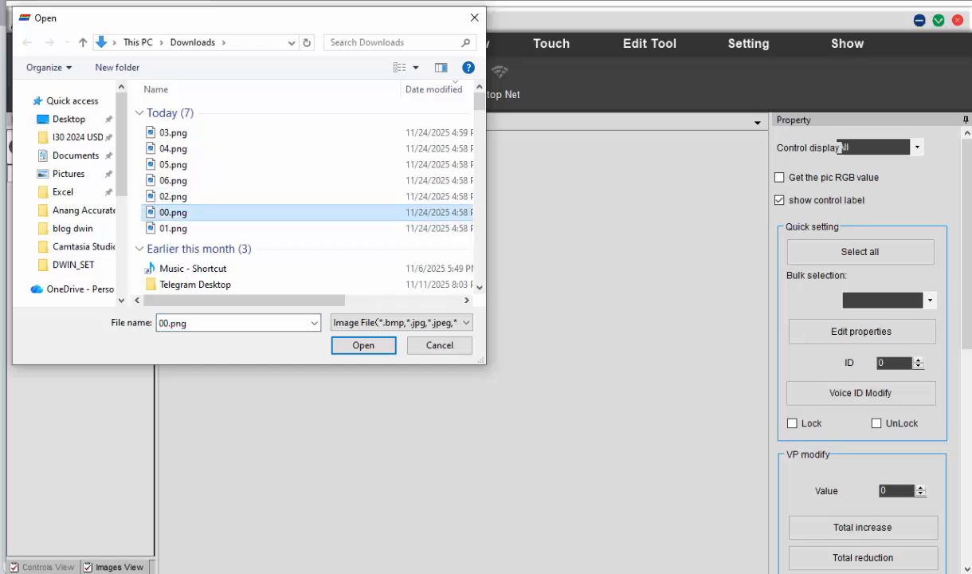
click(363, 345)
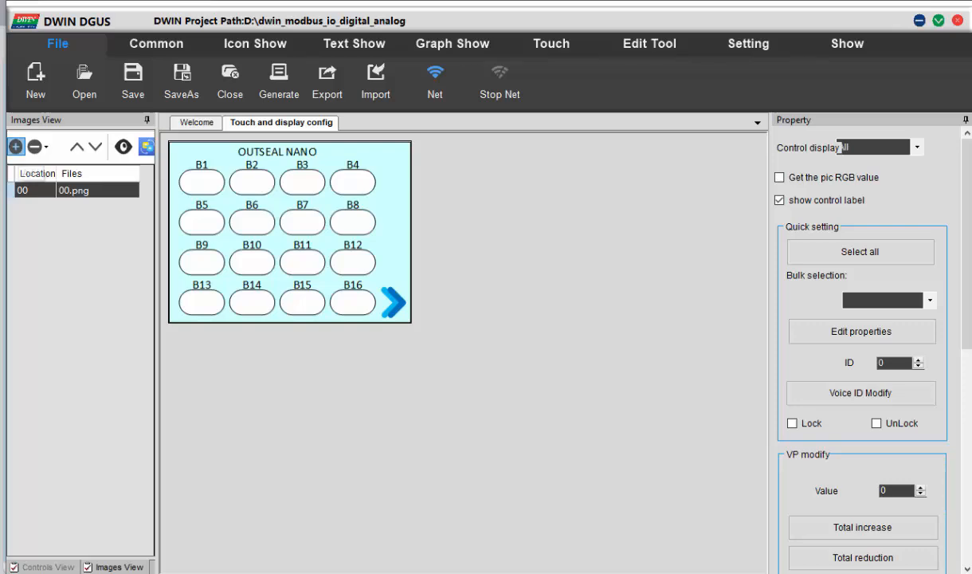
click(15, 146)
click(173, 229)
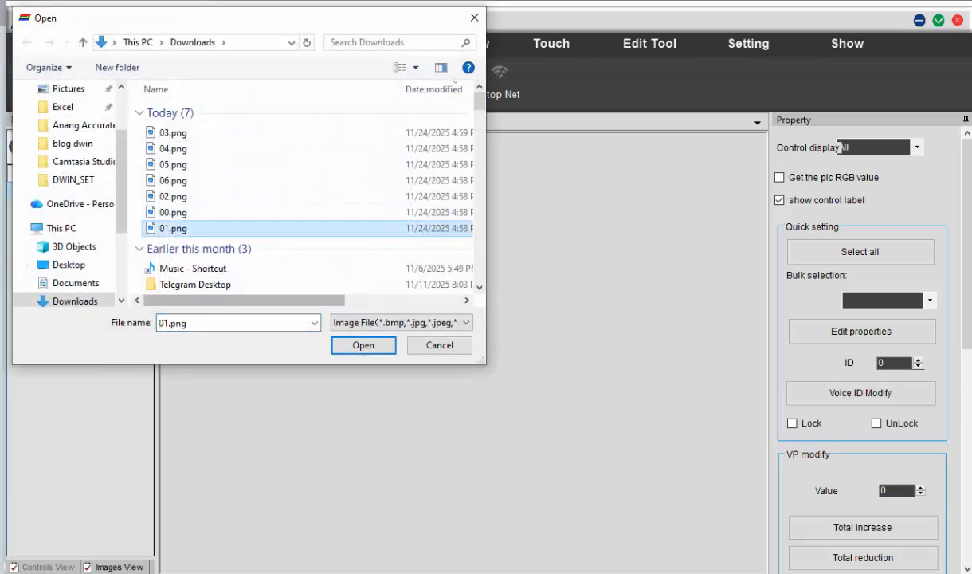
click(363, 345)
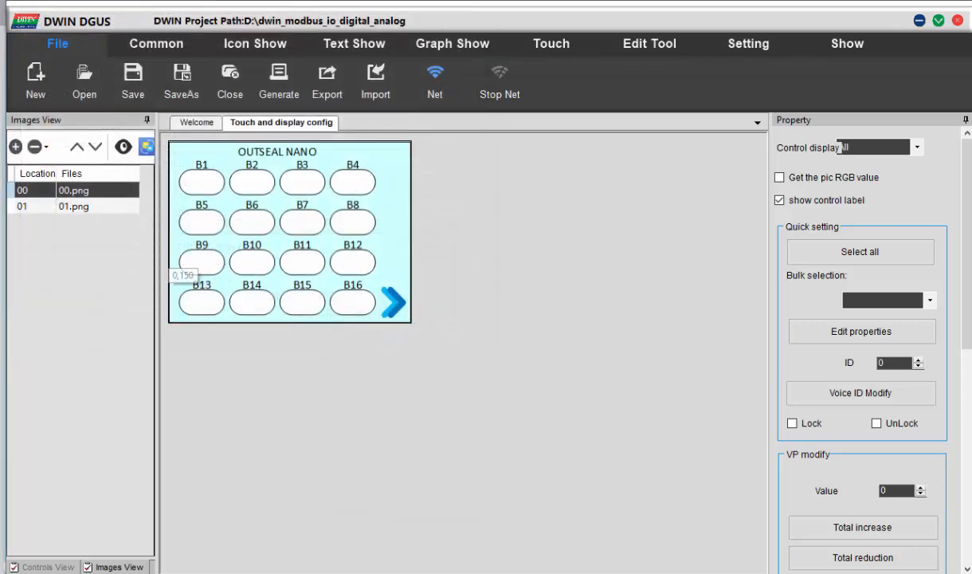
click(15, 146)
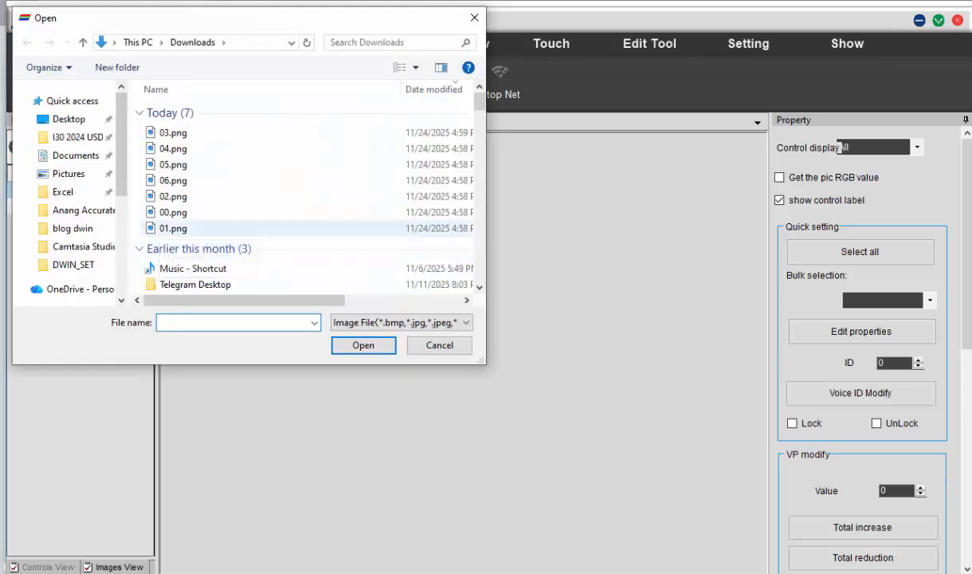
click(173, 196)
click(363, 345)
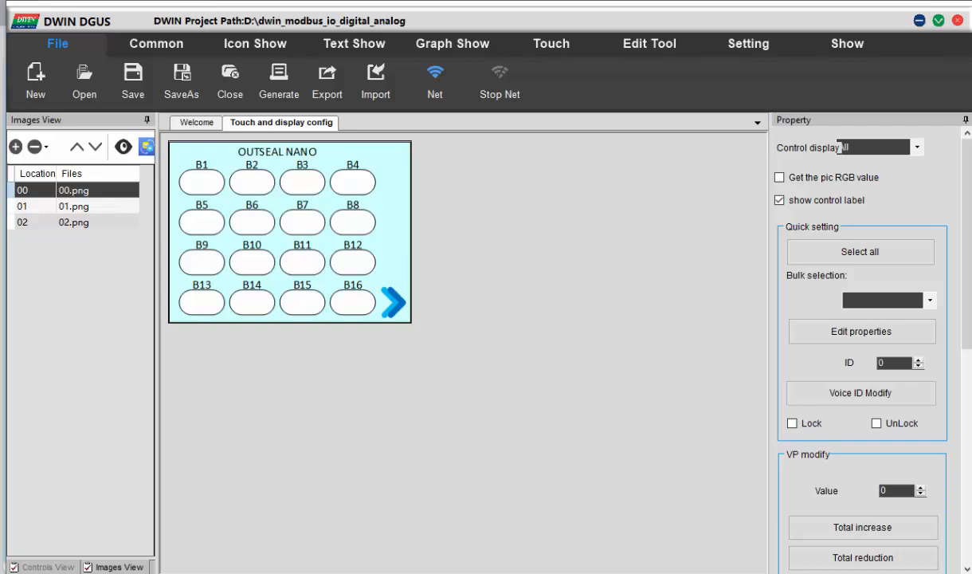
click(74, 207)
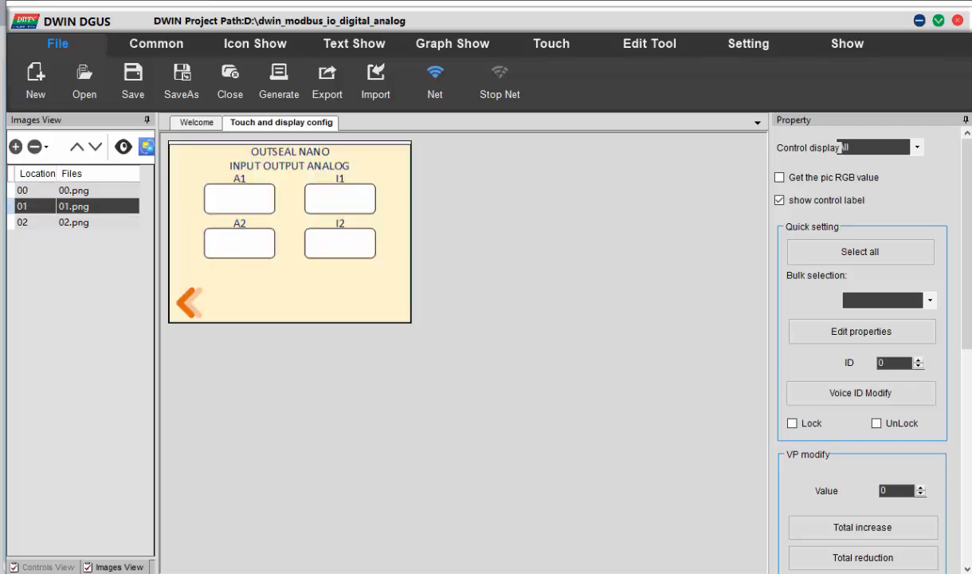
click(73, 222)
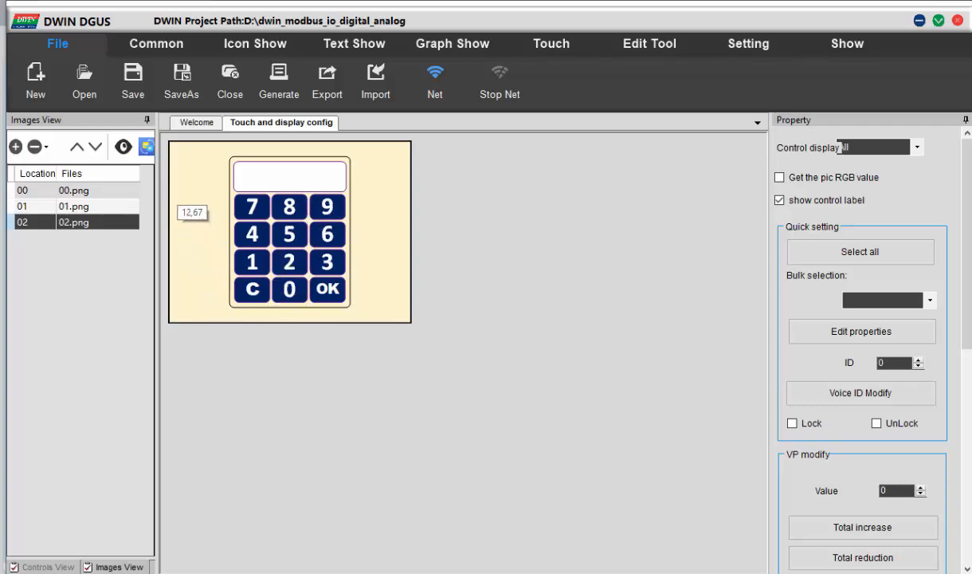
Open the DWIN ICL generation tool and load 00.png, 01.png and 02.png from the project's DWIN_SET folder.
click(197, 122)
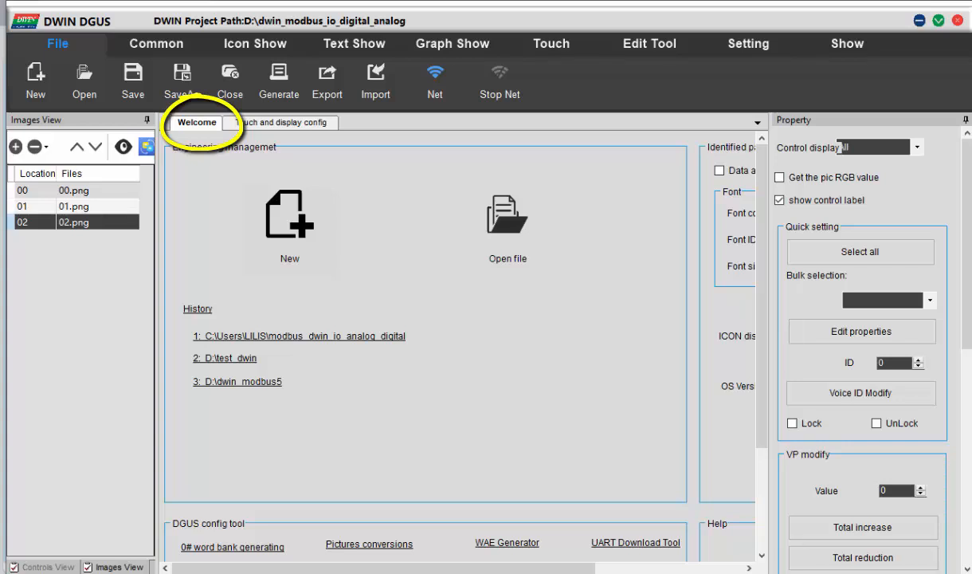
scroll(232, 446, down, 1)
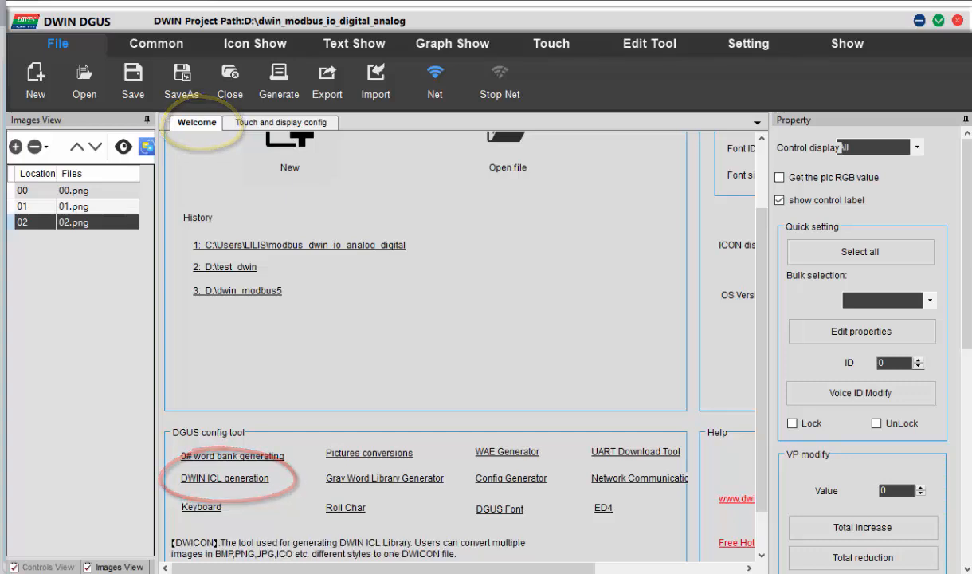
click(225, 478)
click(294, 349)
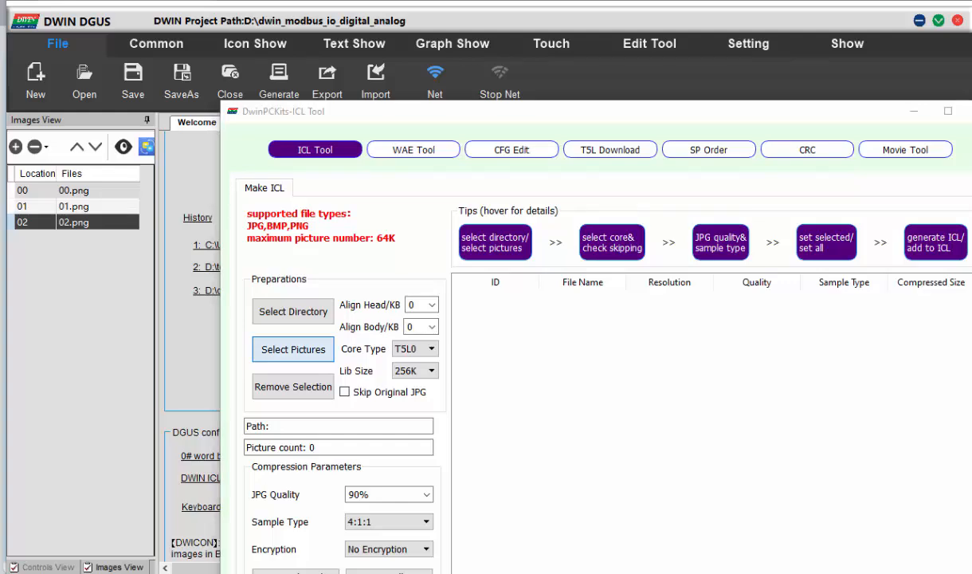
click(395, 247)
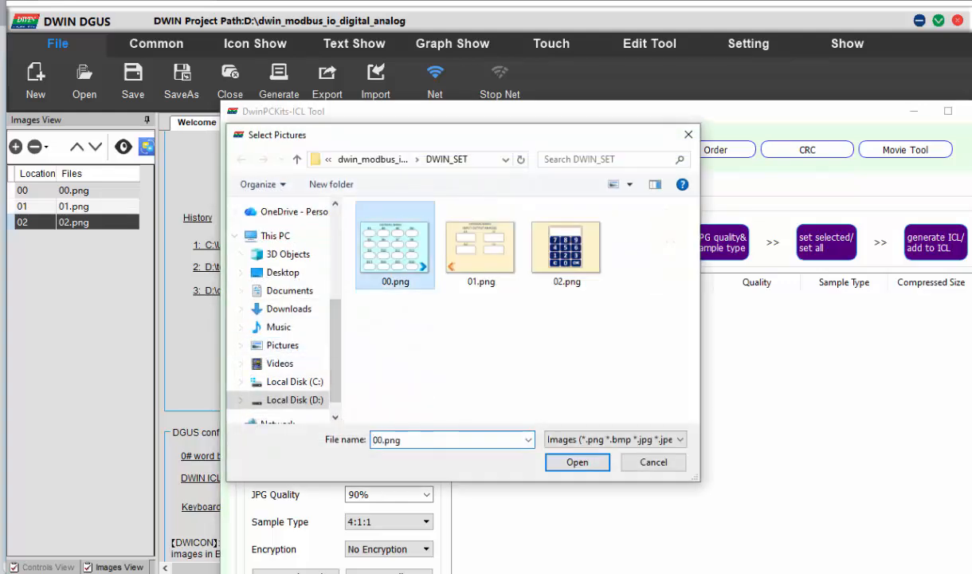
shift+click(566, 247)
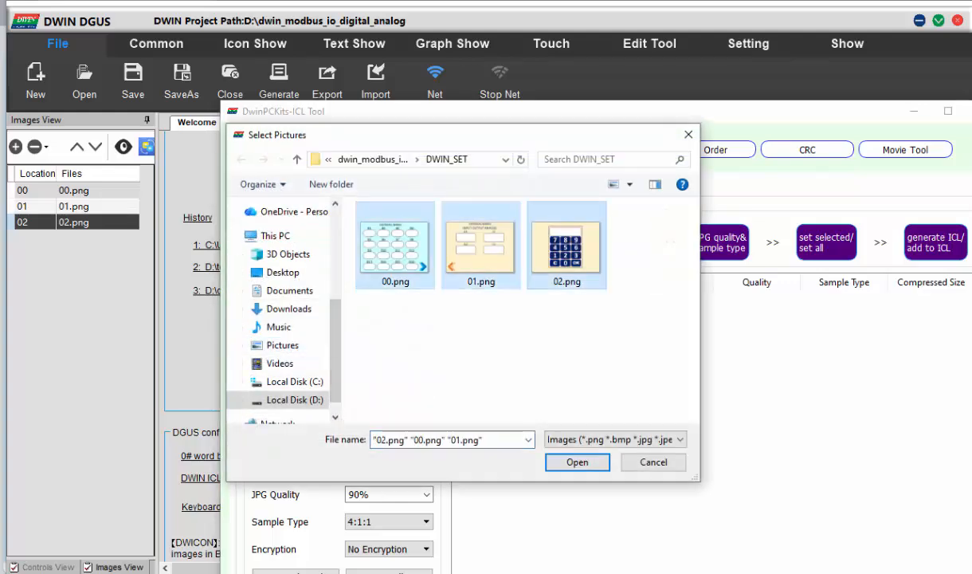
key(Return)
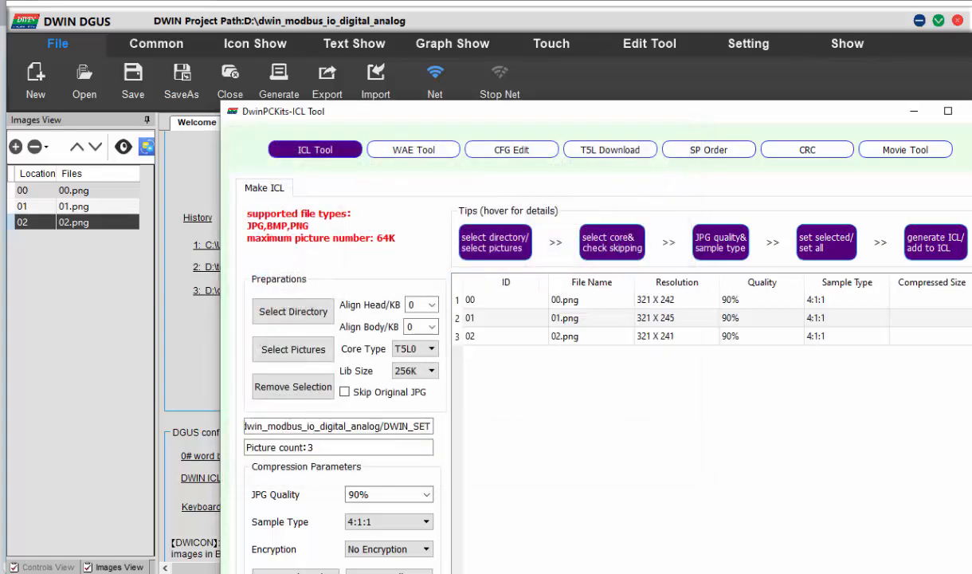
Generate the ICL file from the three background images as 32 in DWIN_SET, and open that folder in File Explorer.
click(947, 111)
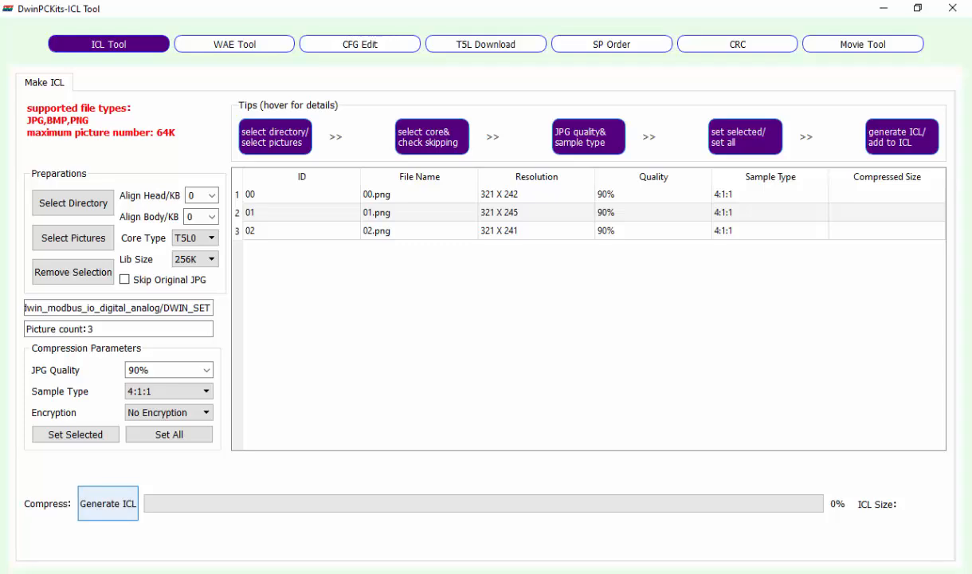
click(107, 503)
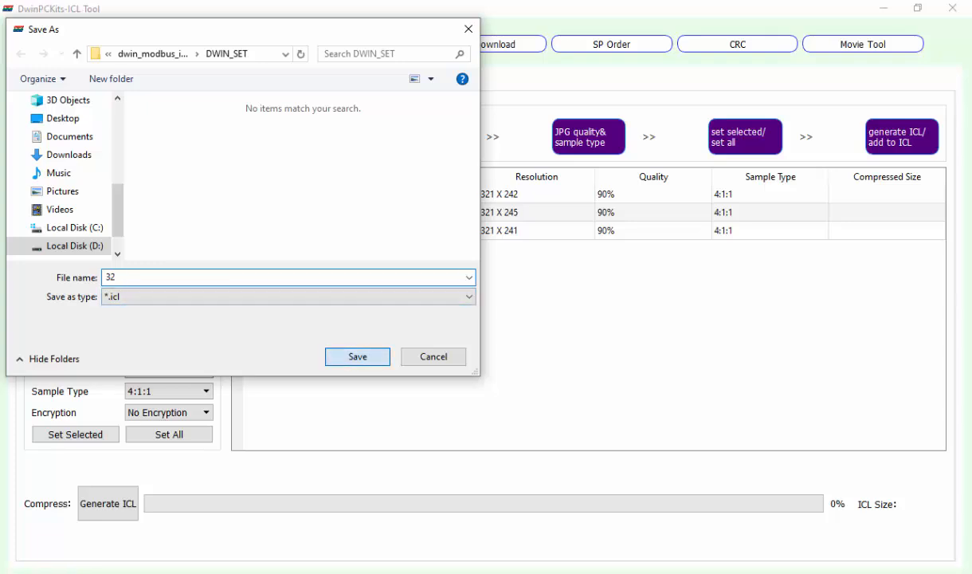
key(Return)
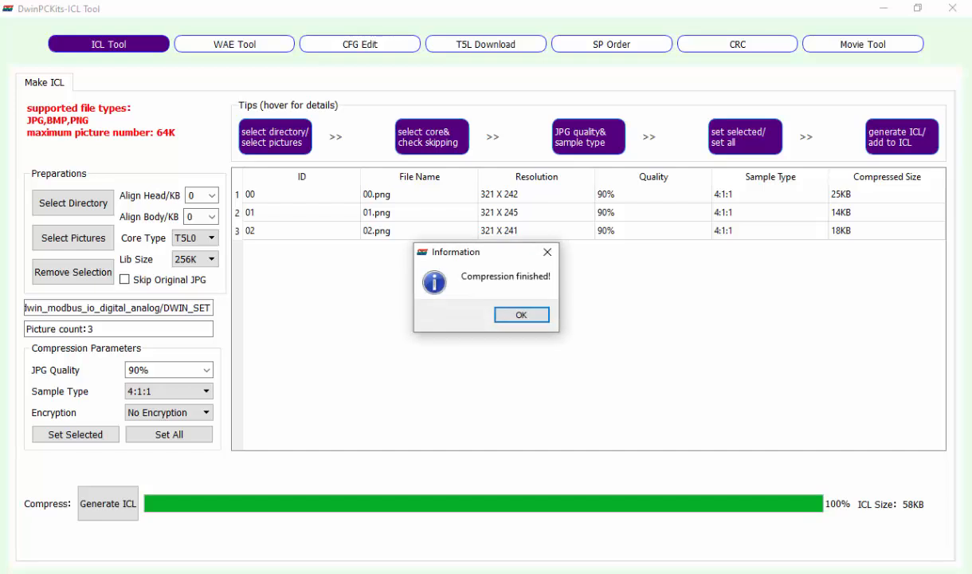
key(Return)
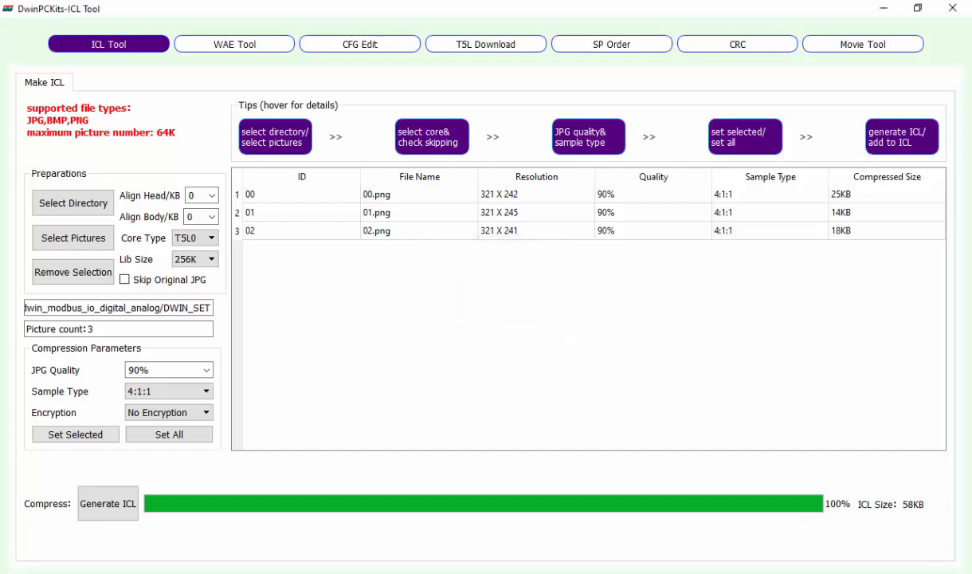
key(alt+Tab)
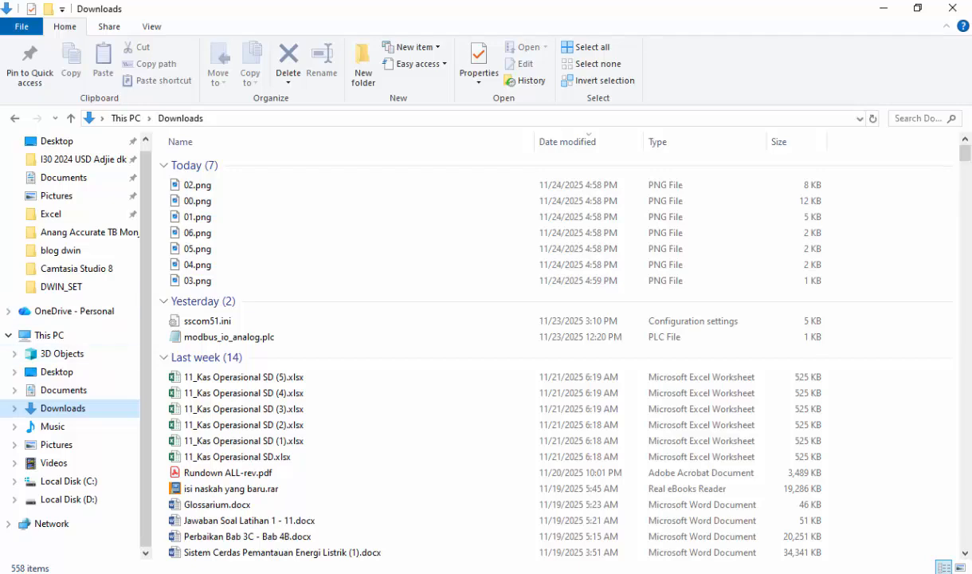
click(62, 286)
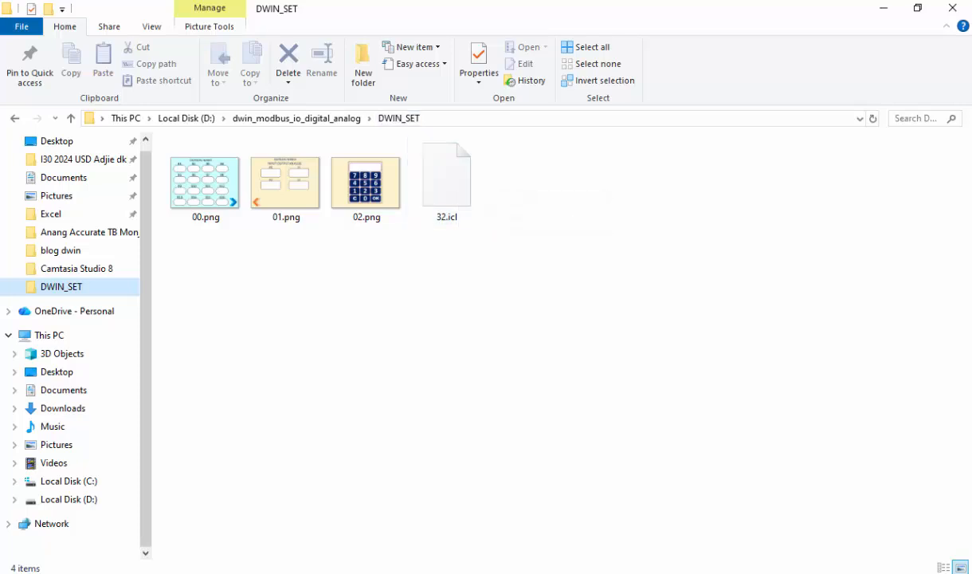
Read the blog's instructions for the icon ICL, and load 03.png to 06.png from Downloads into a new DWIN ICL generation window.
key(alt+Tab)
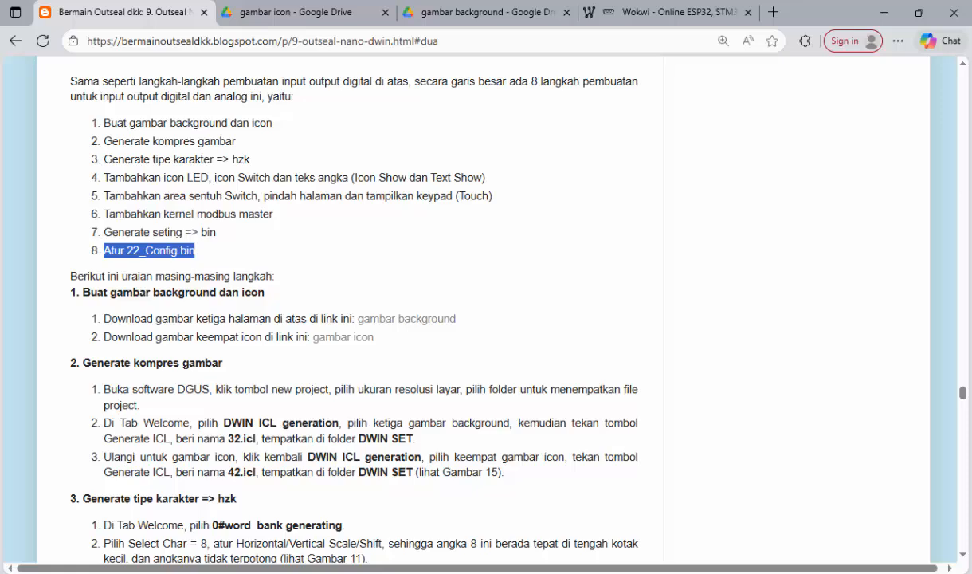
scroll(355, 318, down, 2)
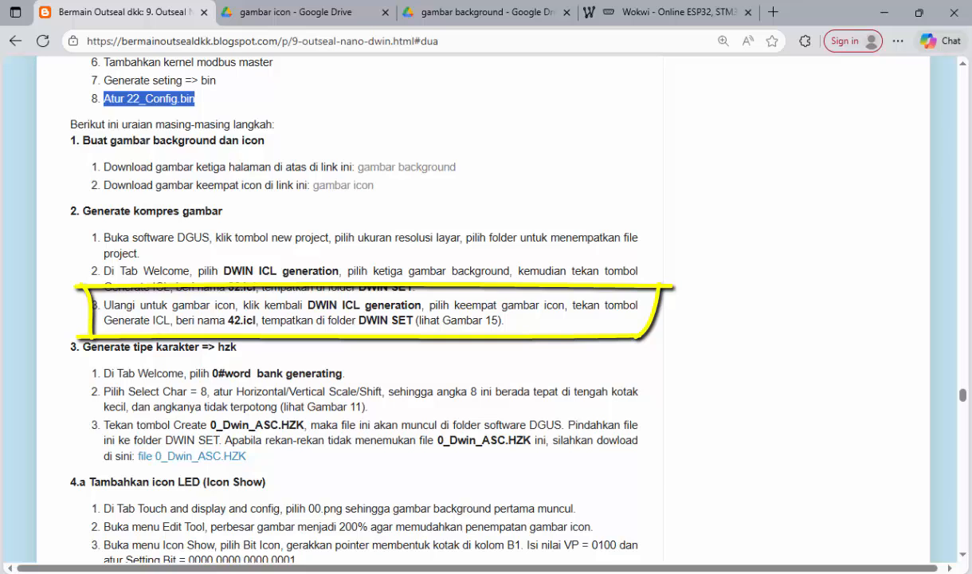
drag(228, 320, 253, 319)
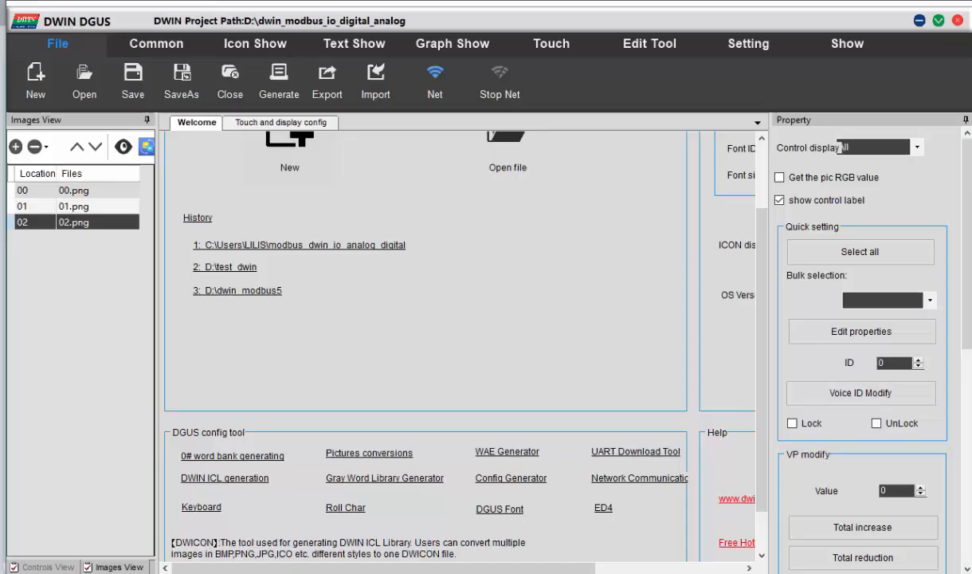
click(225, 478)
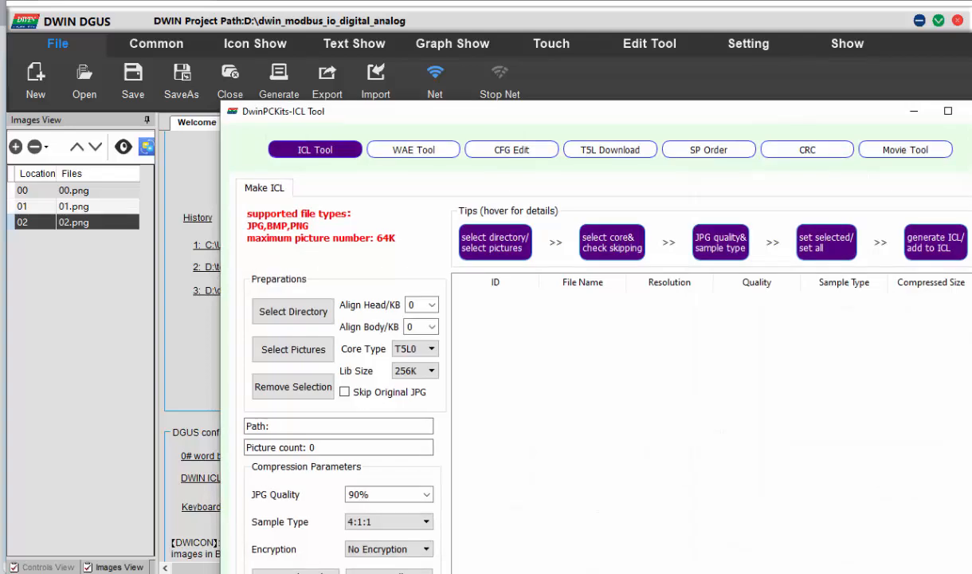
click(293, 349)
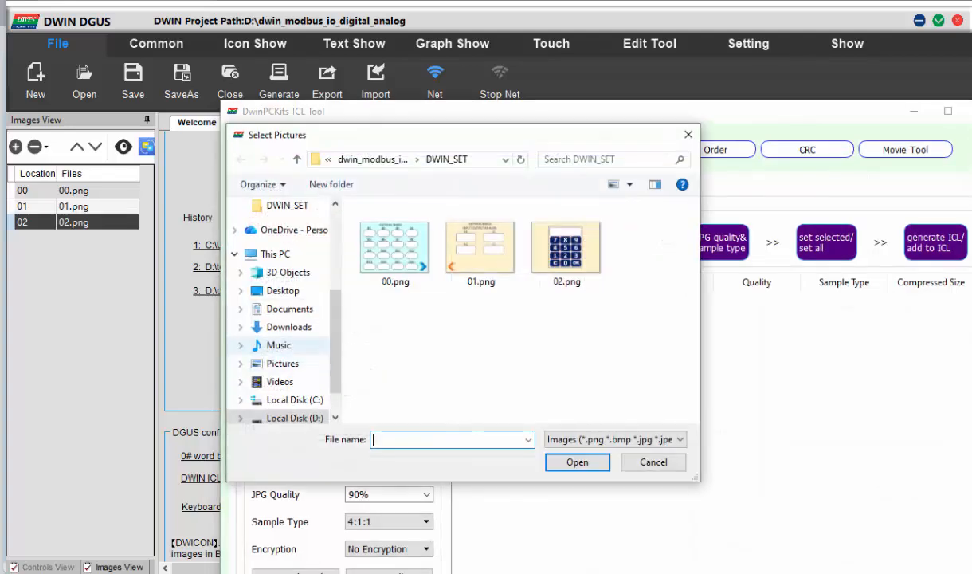
scroll(283, 319, up, 4)
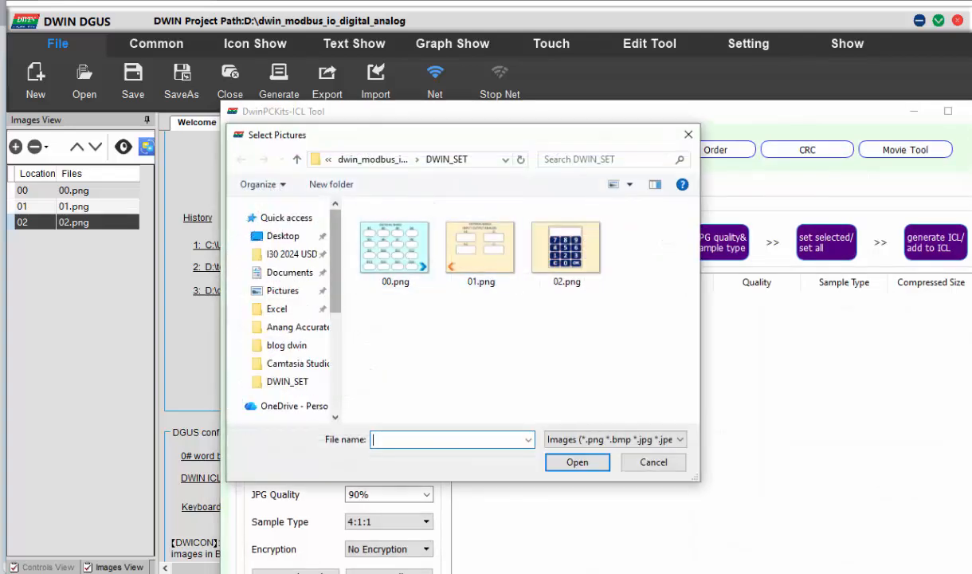
scroll(283, 311, down, 5)
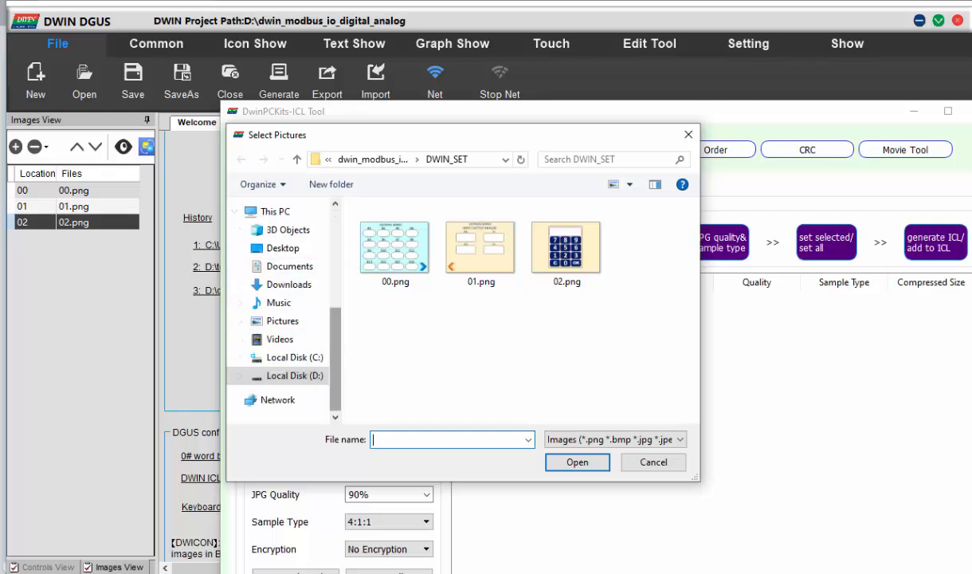
click(288, 284)
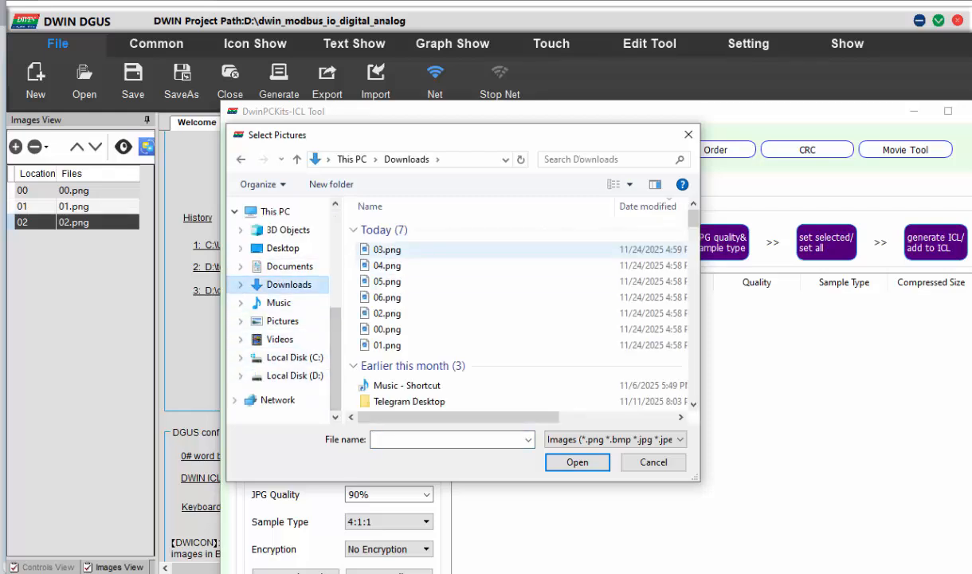
click(386, 249)
shift+click(387, 298)
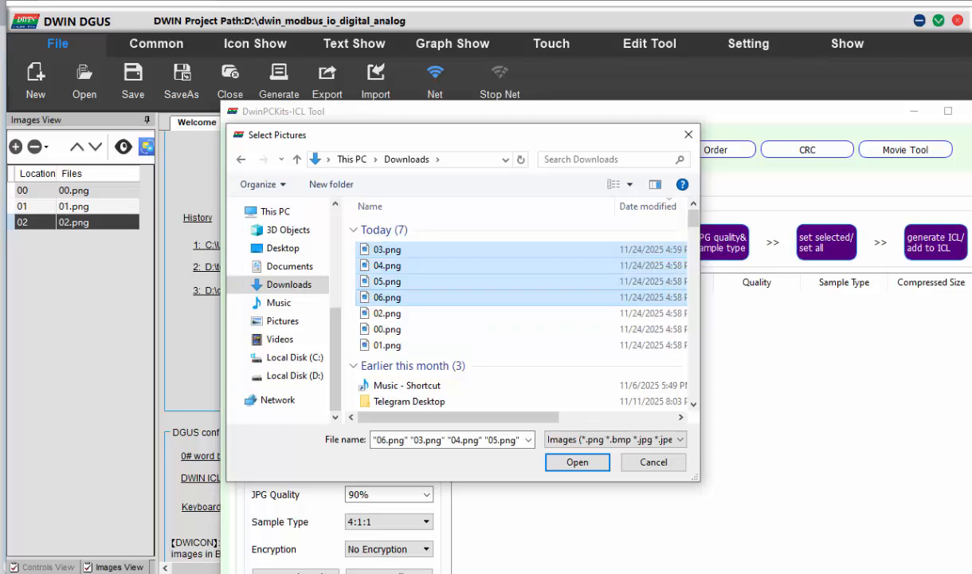
click(577, 462)
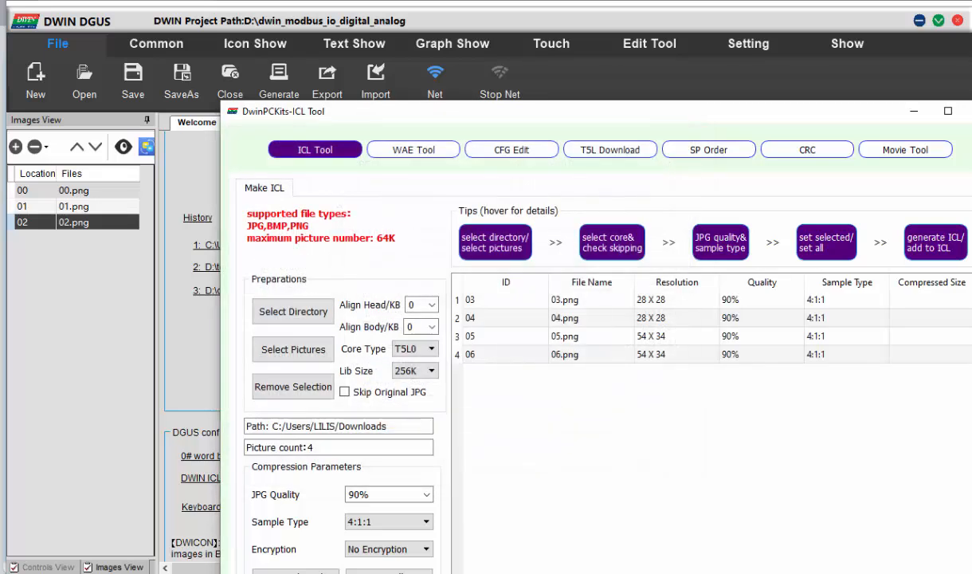
Generate the ICL file from the four icon images as 42 in the DWIN_SET folder, and close the ICL tool.
click(948, 111)
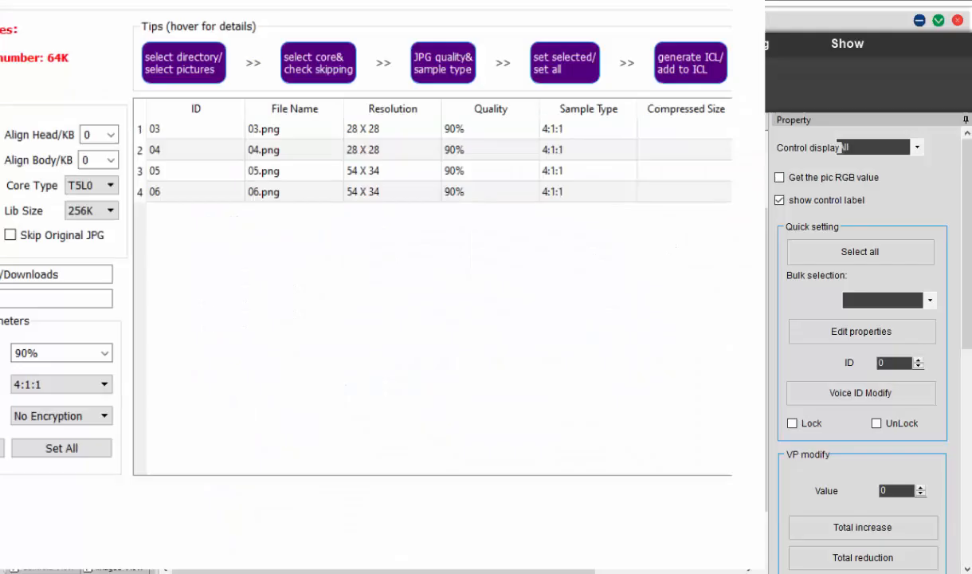
click(107, 503)
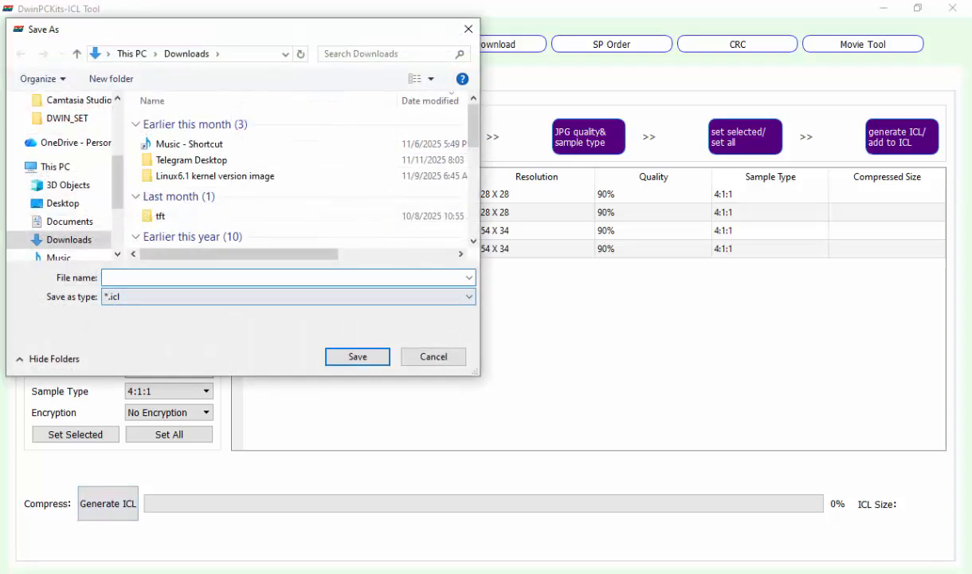
text(42)
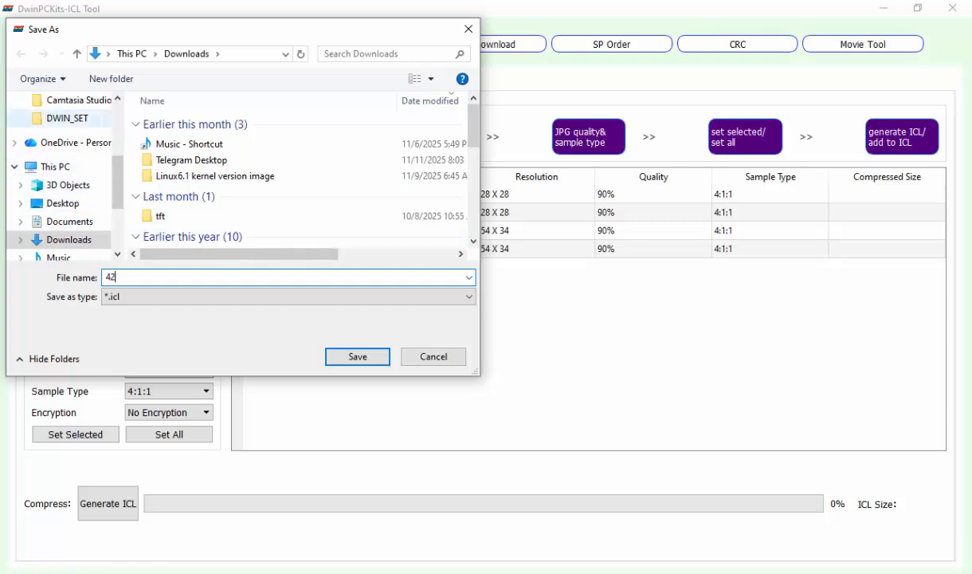
click(67, 118)
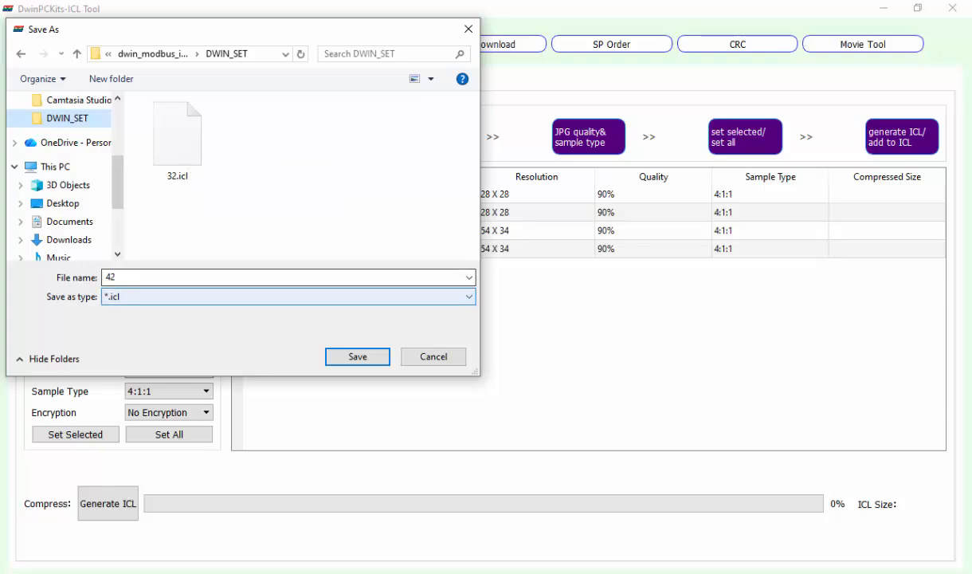
key(Return)
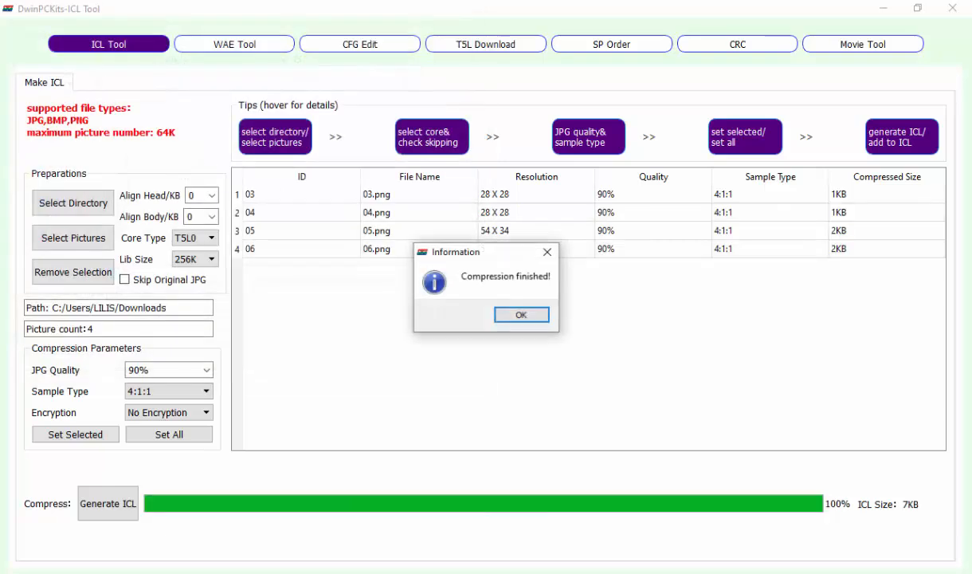
key(Return)
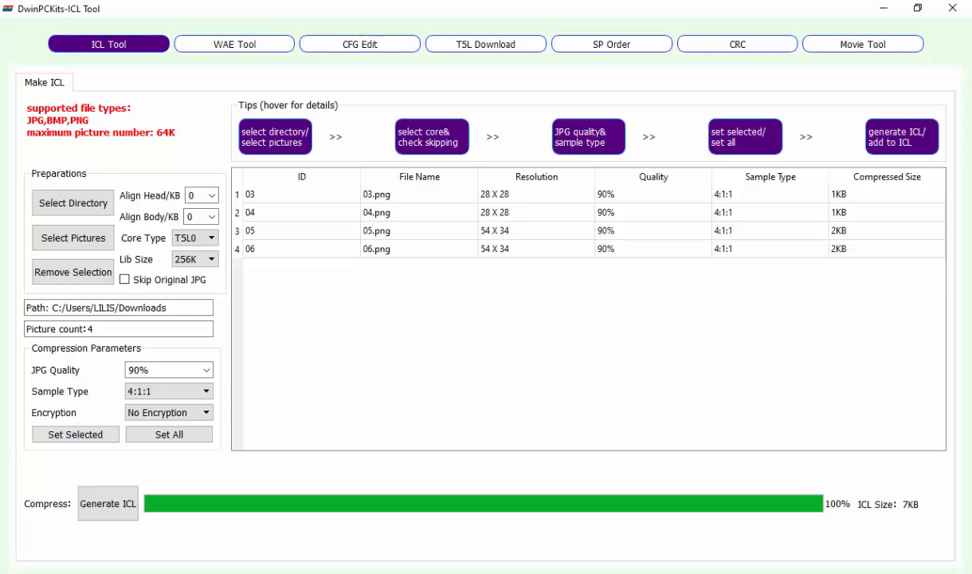
click(952, 8)
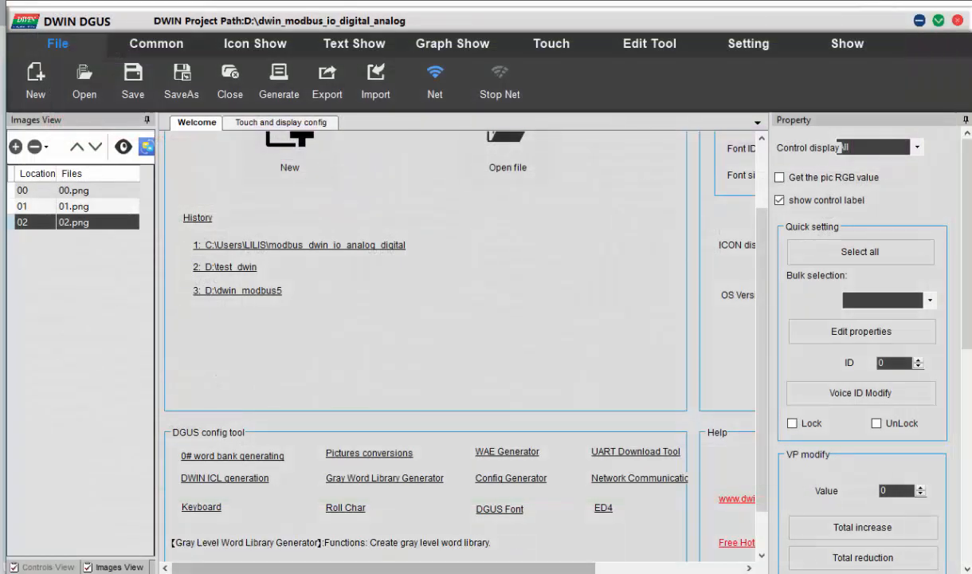
Following the blog's character generation section, open the 0# word bank generating tool and select 8 as the preview character.
key(alt+Tab)
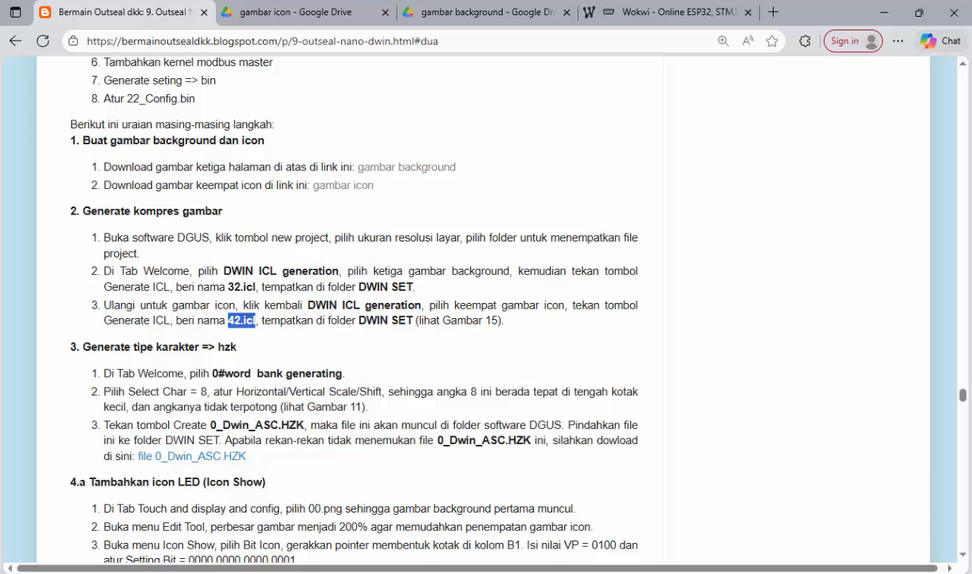
drag(104, 372, 302, 391)
click(318, 391)
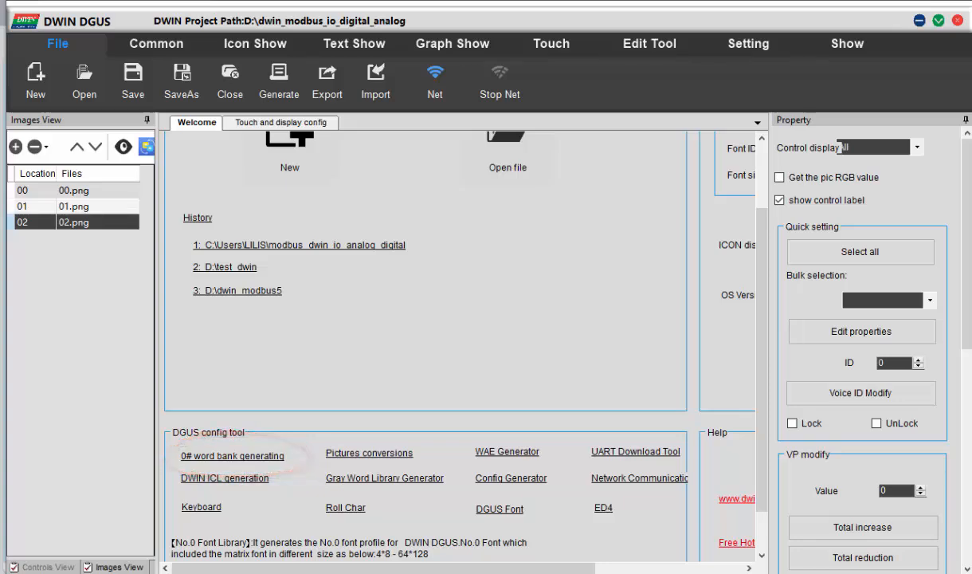
click(231, 456)
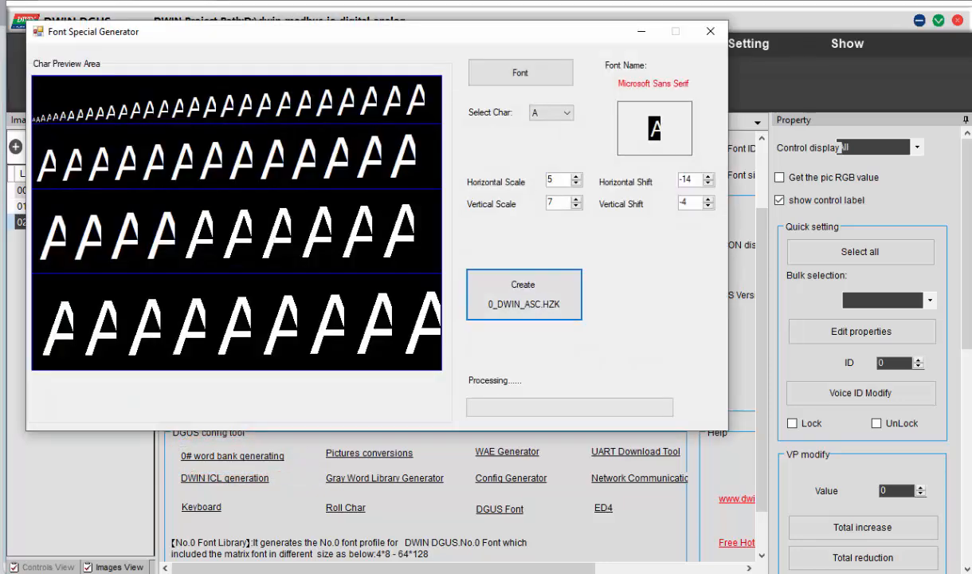
click(551, 112)
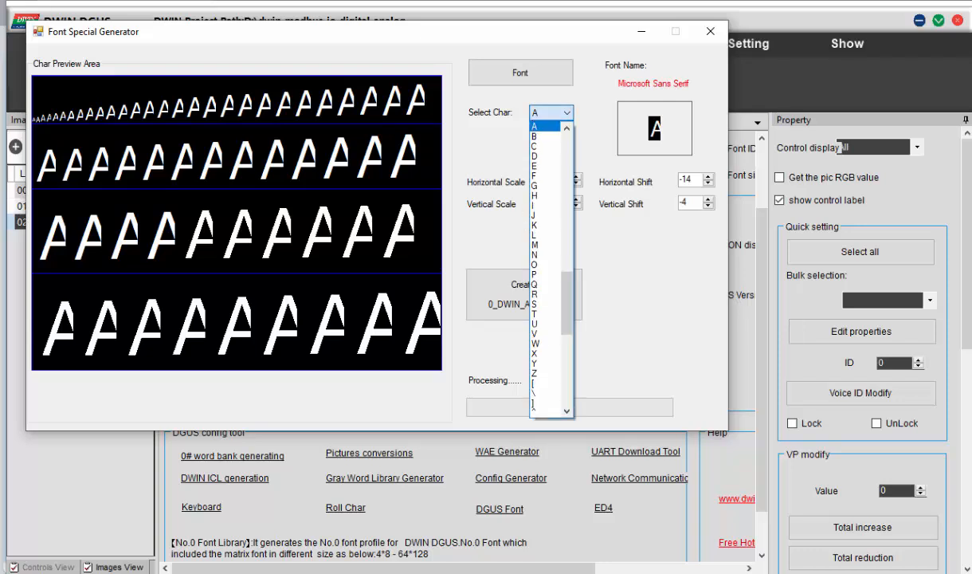
scroll(550, 263, up, 6)
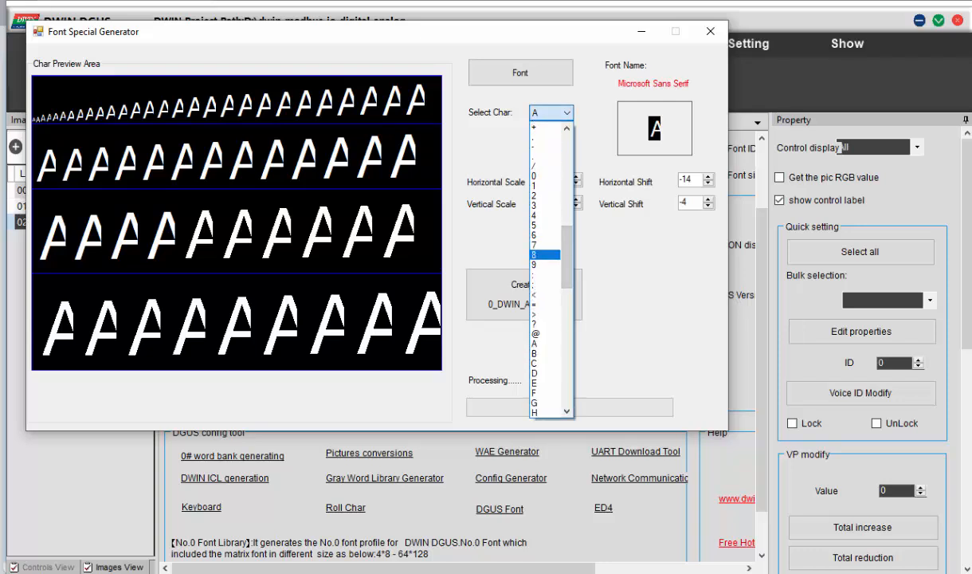
click(534, 225)
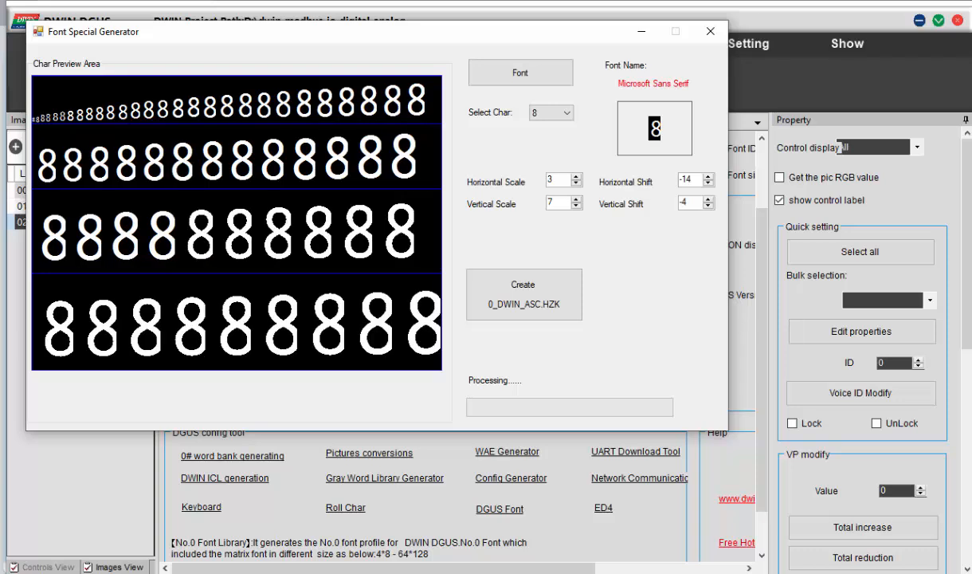
Set the font's Horizontal Scale to 0 and create the 0_DWIN_ASC.HZK file.
key(BackSpace)
text(1)
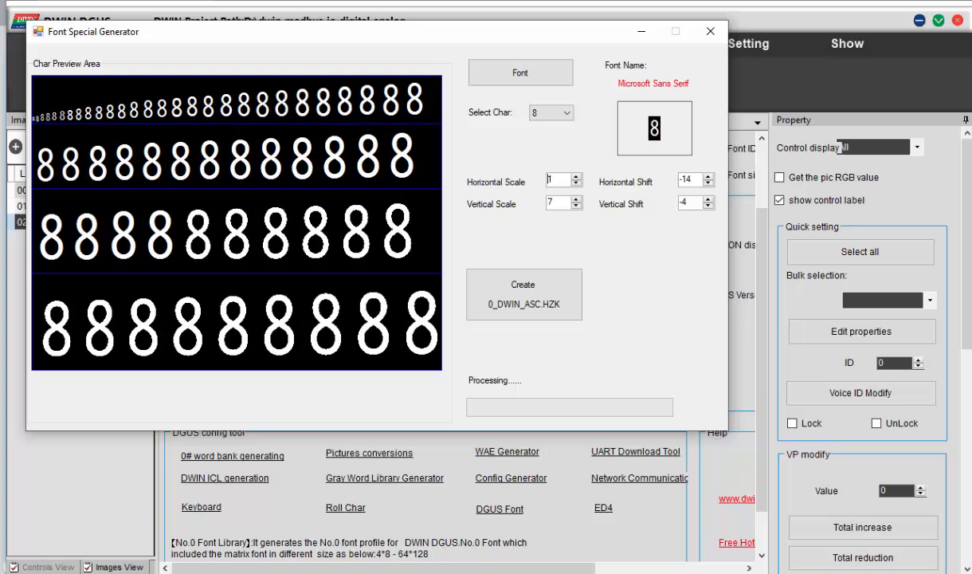
key(BackSpace)
text(0)
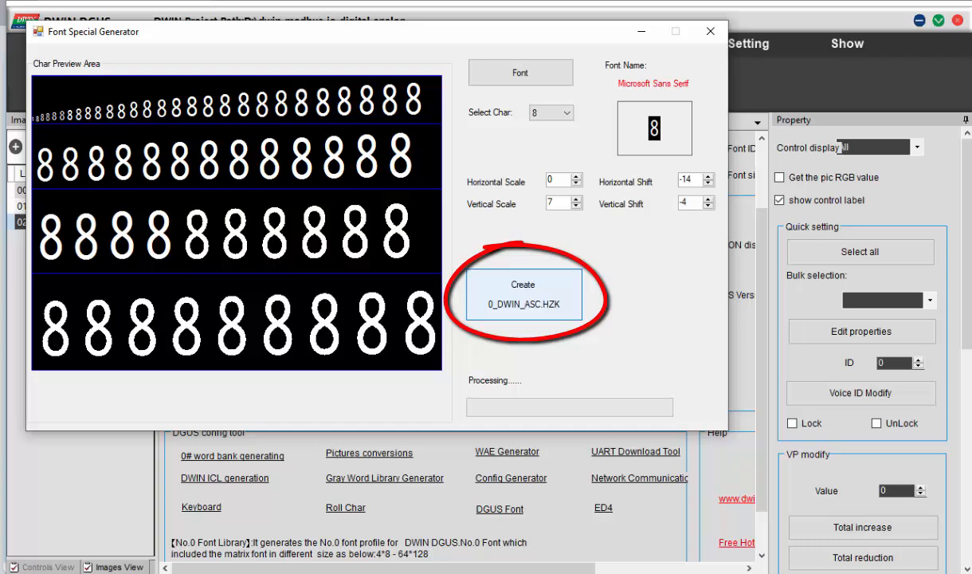
click(523, 295)
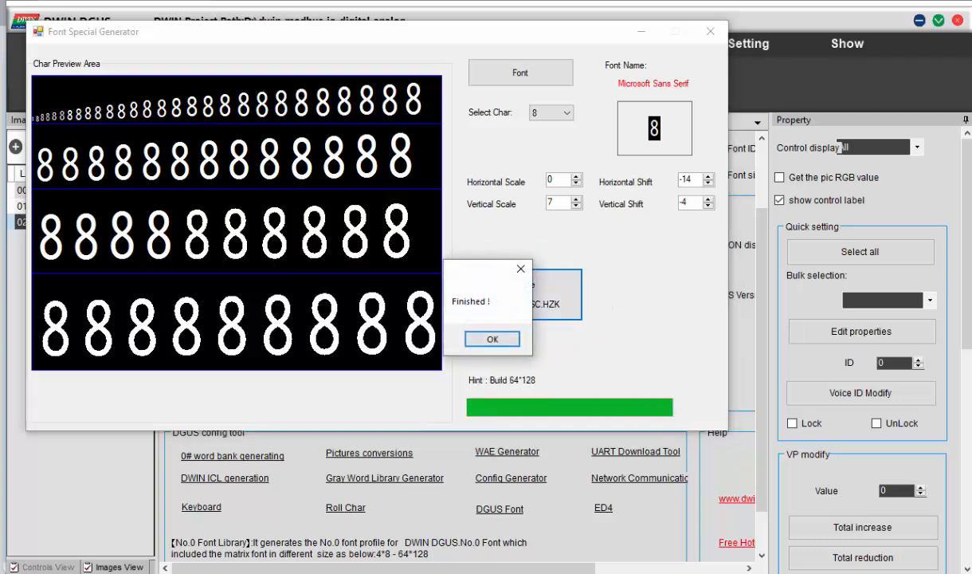
key(Return)
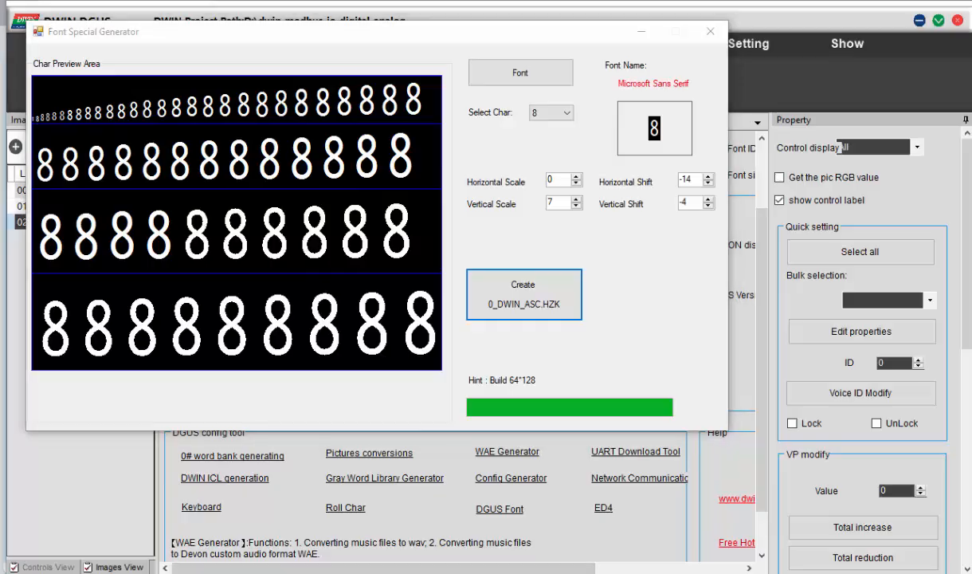
Switch to File Explorer and open the DGUS_V7647 program folder inside the software folder on drive D.
key(alt+Tab)
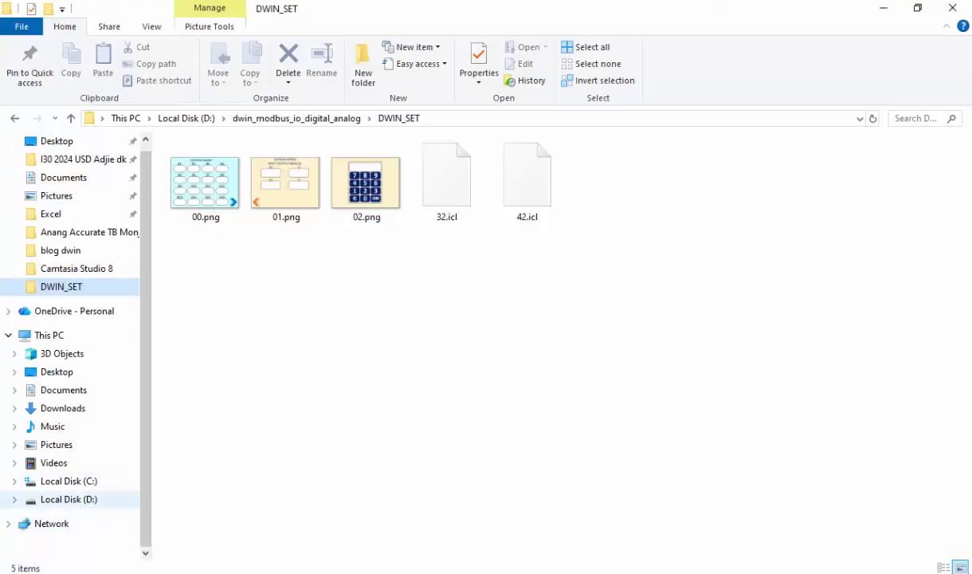
click(69, 499)
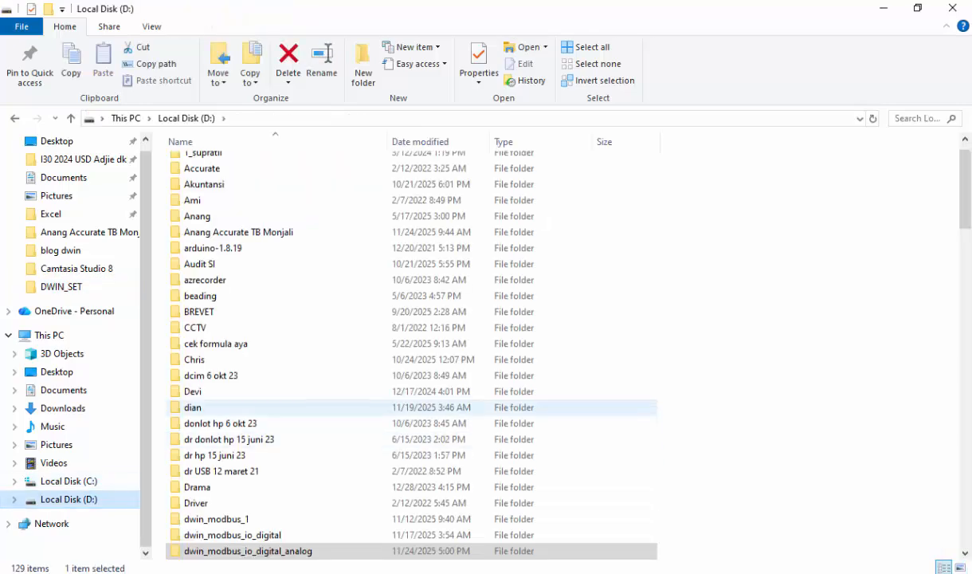
key(Return)
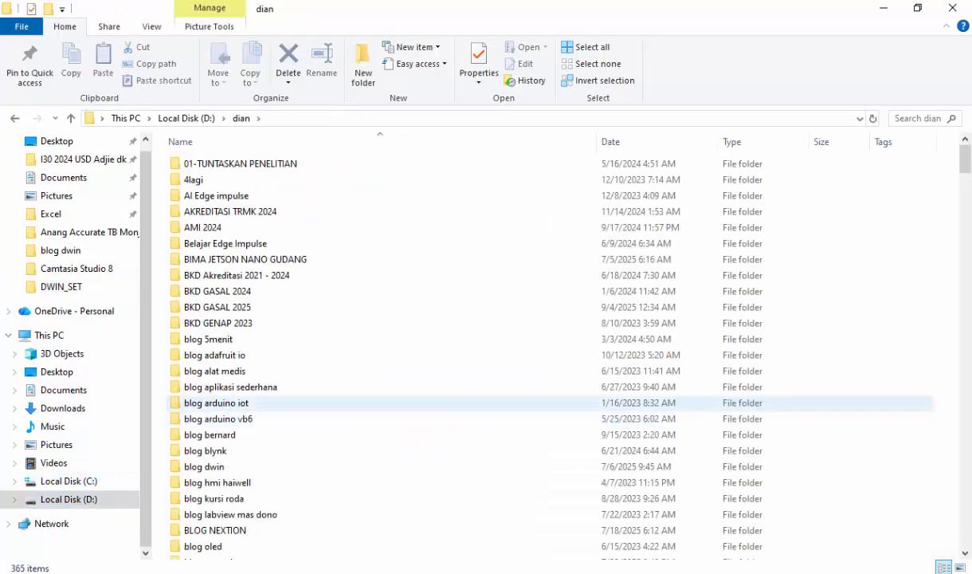
scroll(251, 427, down, 8)
scroll(251, 427, down, 11)
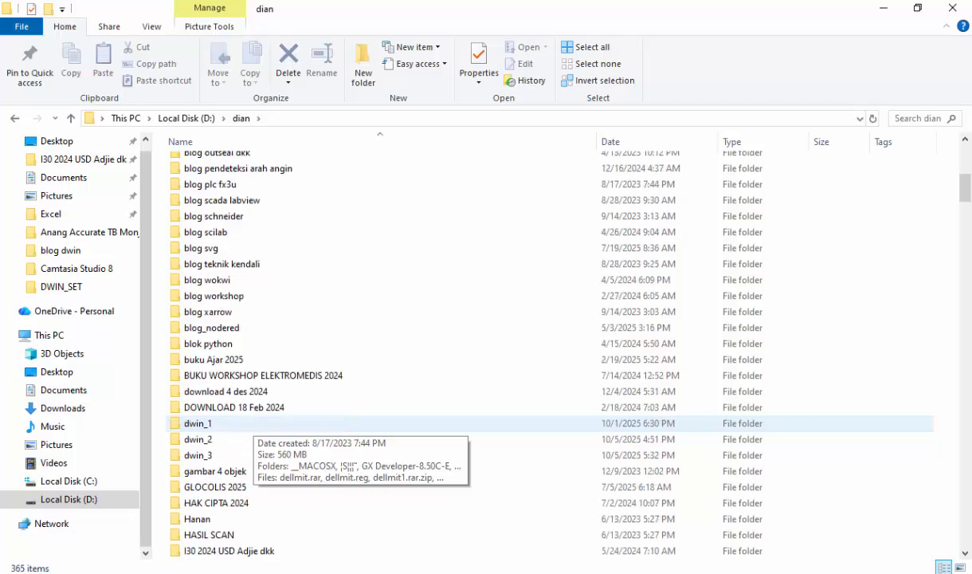
scroll(251, 426, down, 14)
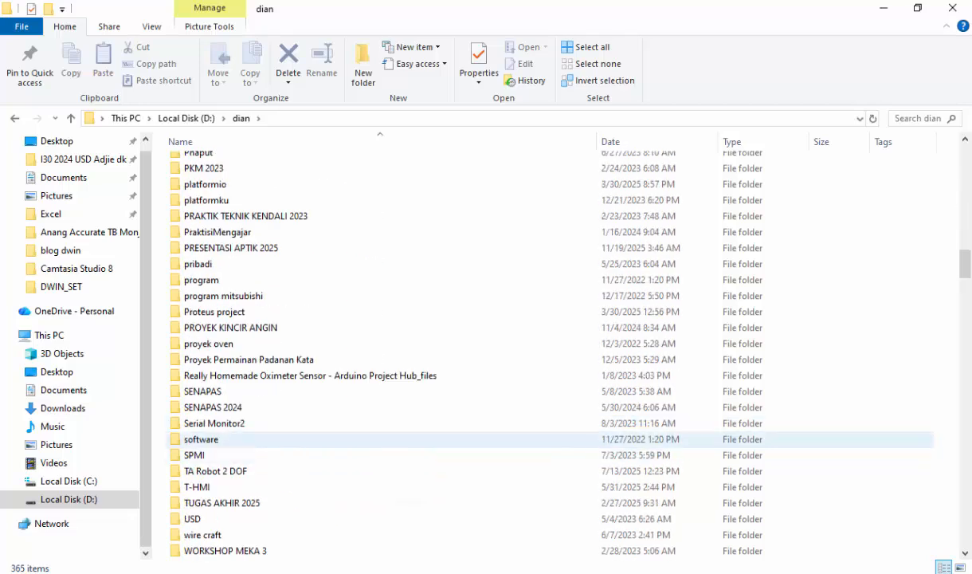
double_click(202, 439)
click(210, 228)
double_click(210, 228)
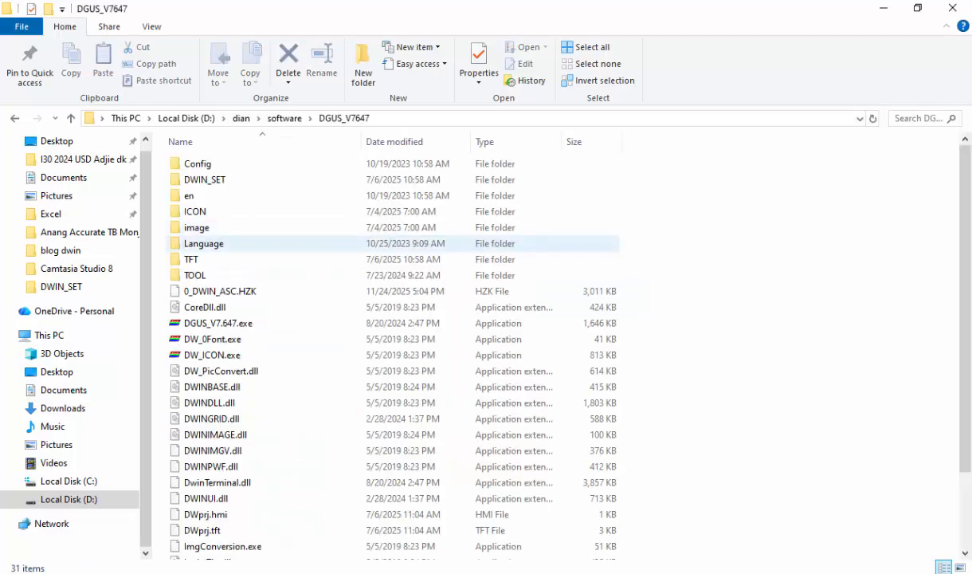
Copy 0_DWIN_ASC.HZK from the DGUS_V7647 folder into the project's DWIN_SET folder.
click(220, 291)
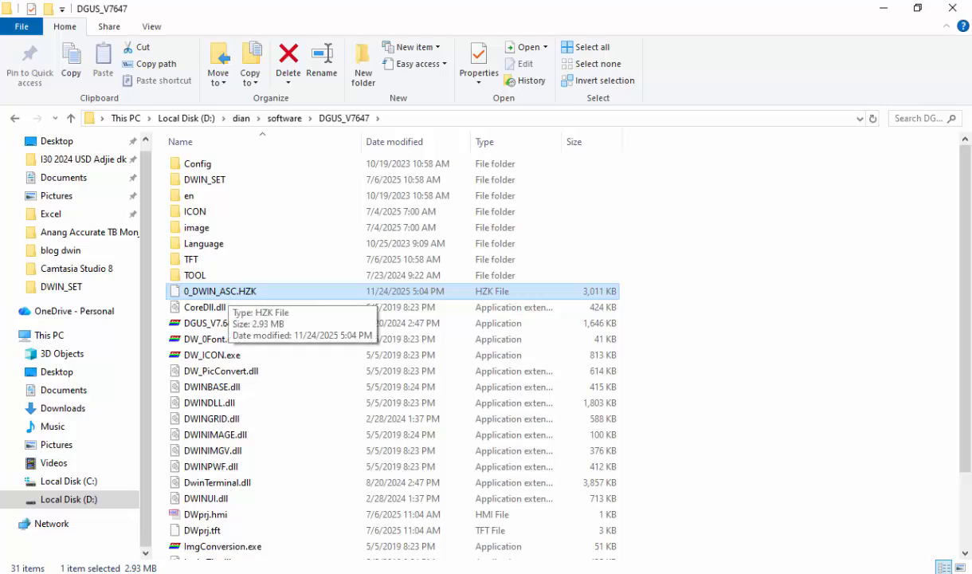
key(ctrl+c)
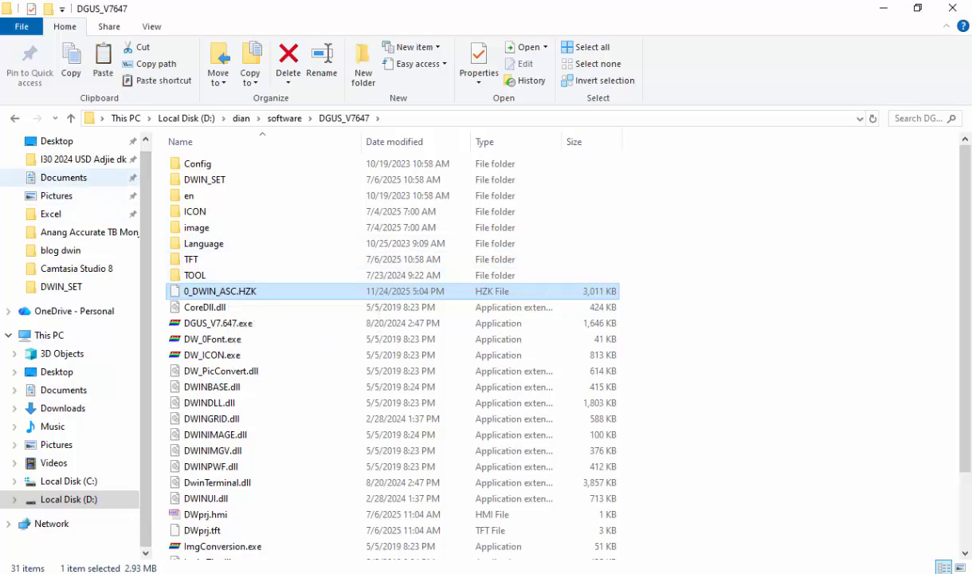
click(61, 286)
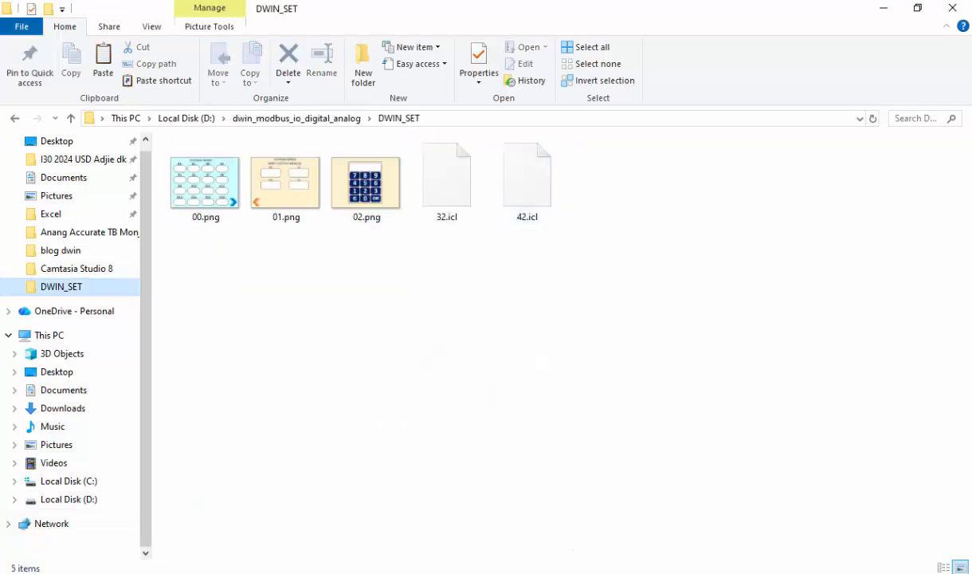
key(ctrl+v)
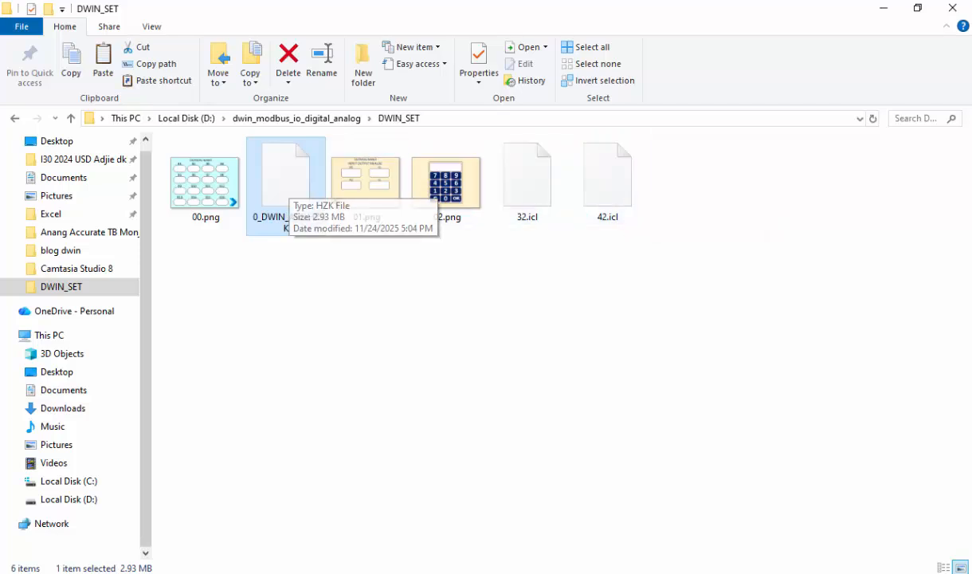
Switch to the browser and read the blog's sections 4.a to 4.c on adding LED icons, switch icons and number text.
key(alt+Tab)
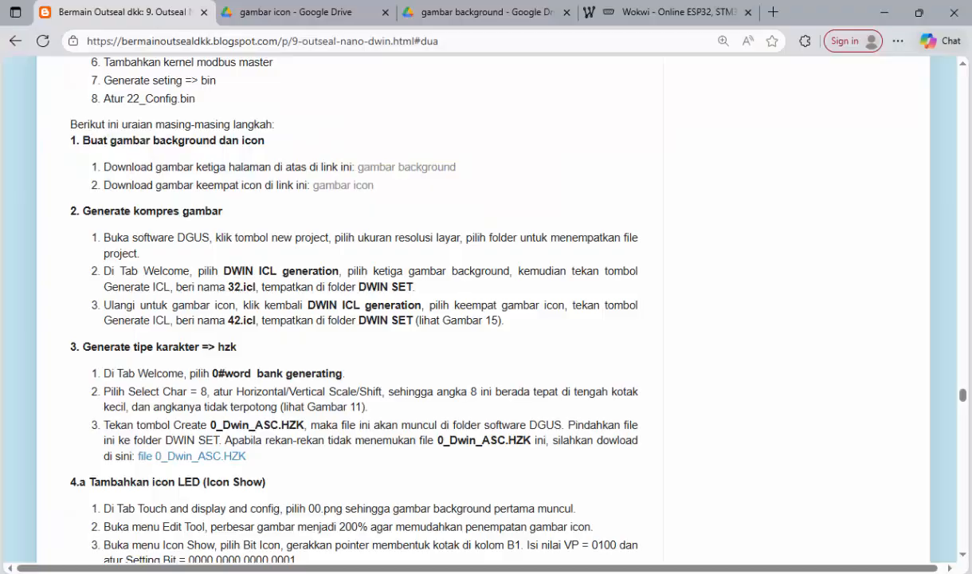
scroll(338, 295, down, 3)
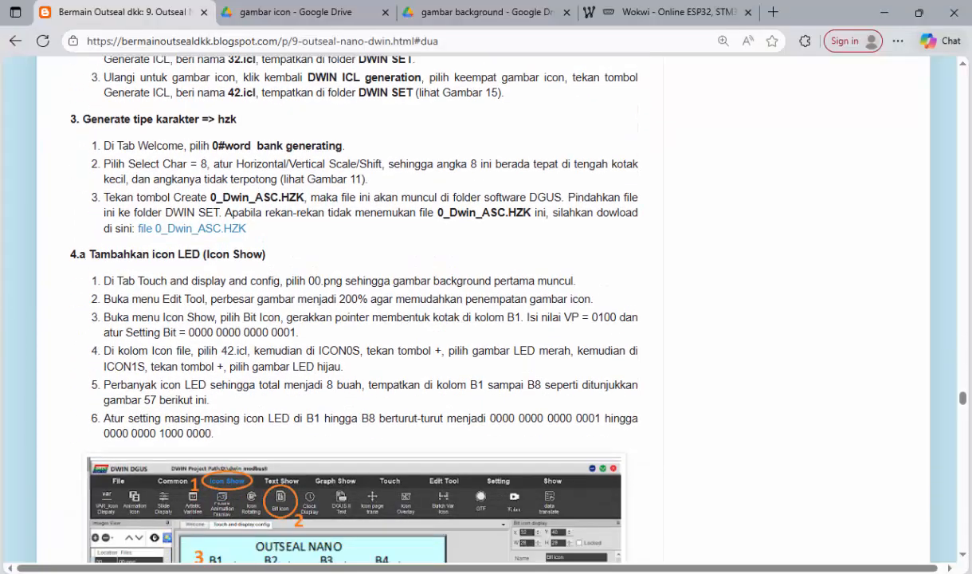
scroll(355, 319, down, 6)
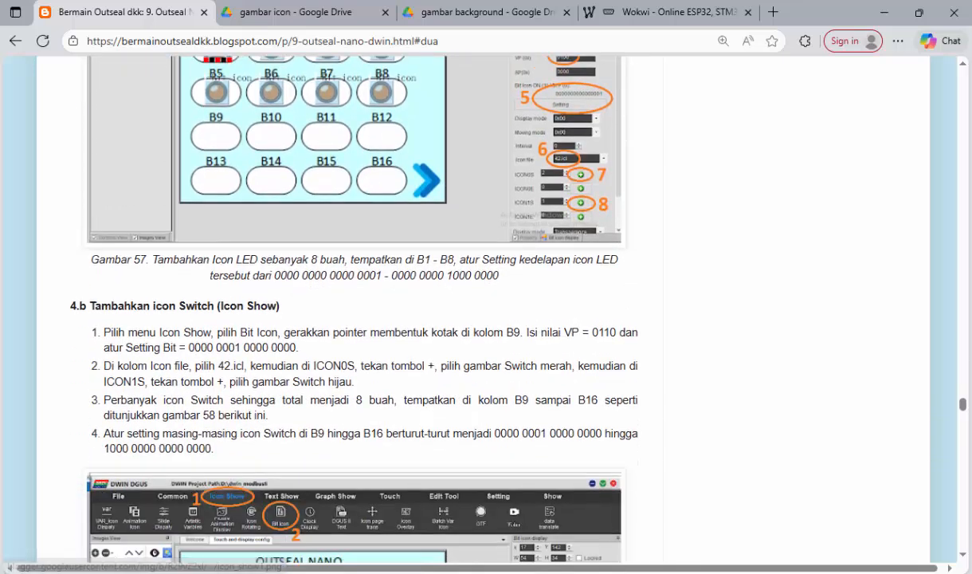
scroll(355, 319, down, 4)
scroll(338, 294, down, 3)
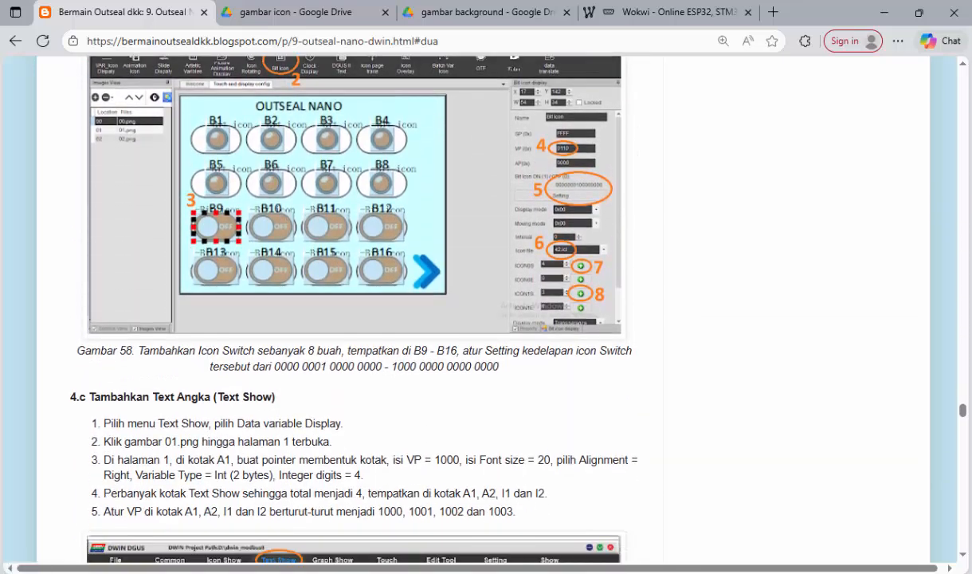
scroll(355, 319, down, 1)
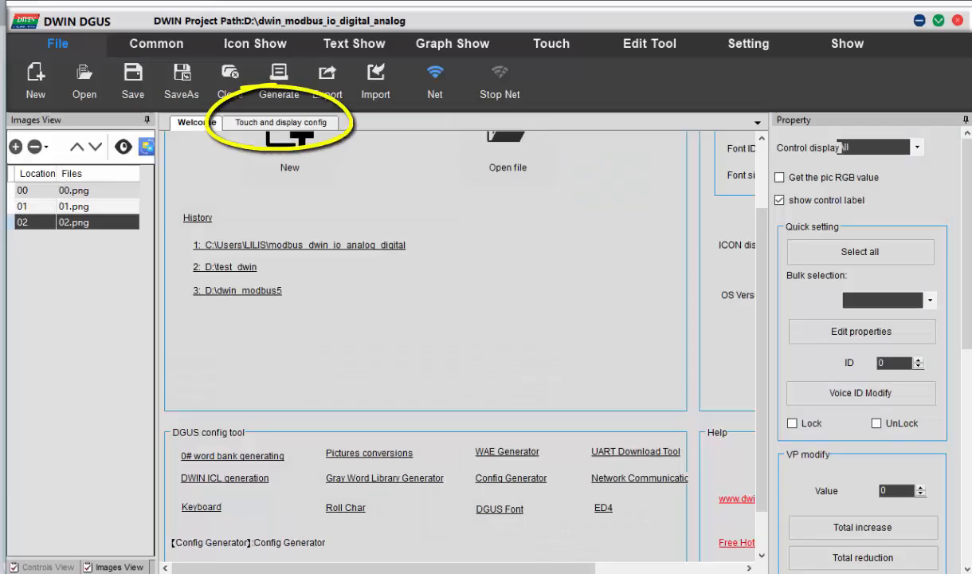
scroll(422, 335, up, 1)
In DGUS, show the 00.png background in the touch and display configuration and enlarge it to 200%.
click(280, 122)
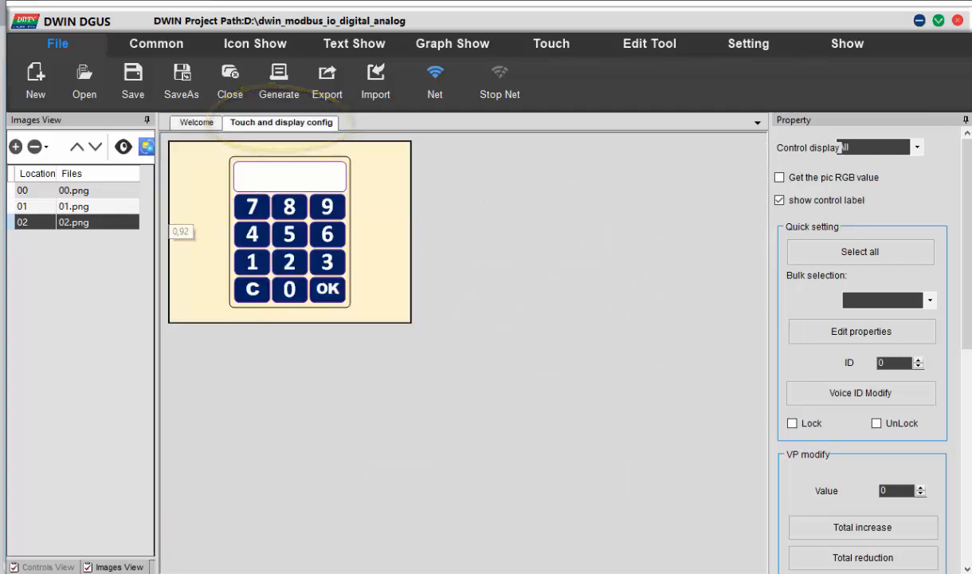
click(48, 189)
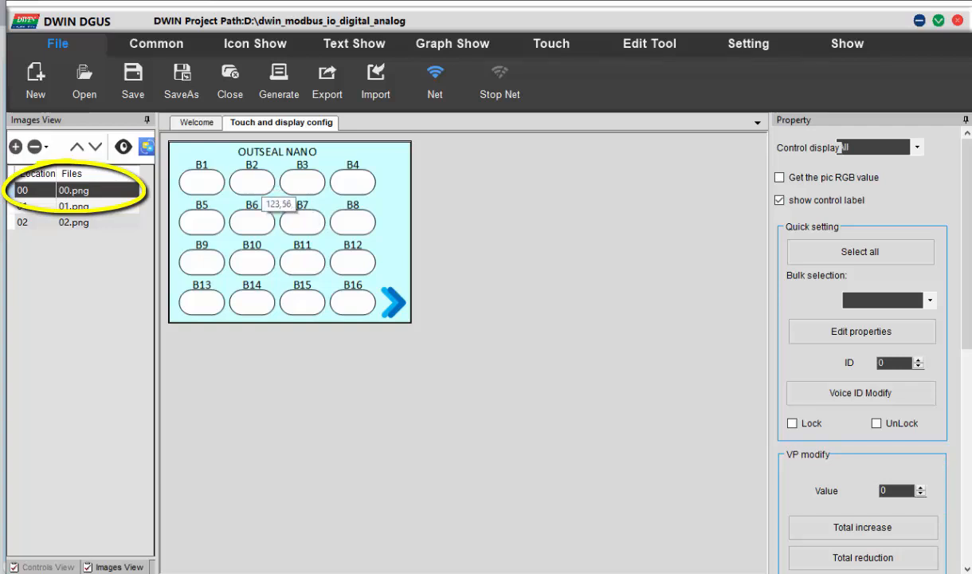
click(649, 43)
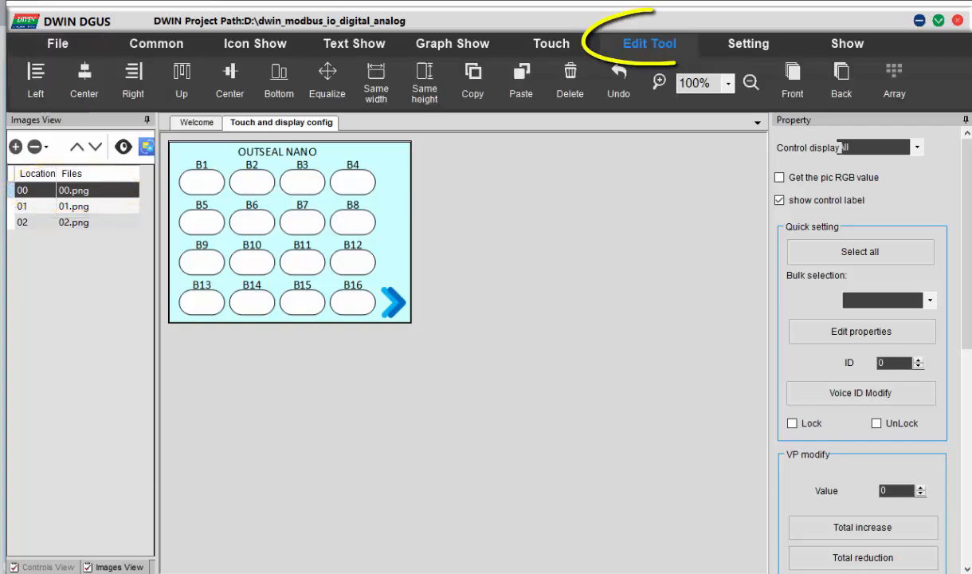
click(659, 81)
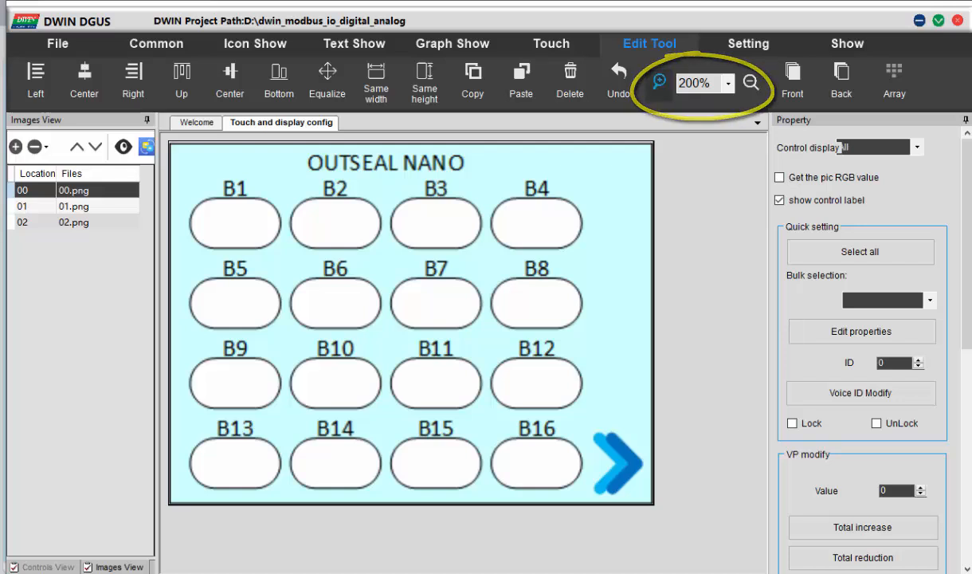
Draw a Bit Icon about 36 wide and 32 high over the B1 field.
click(255, 44)
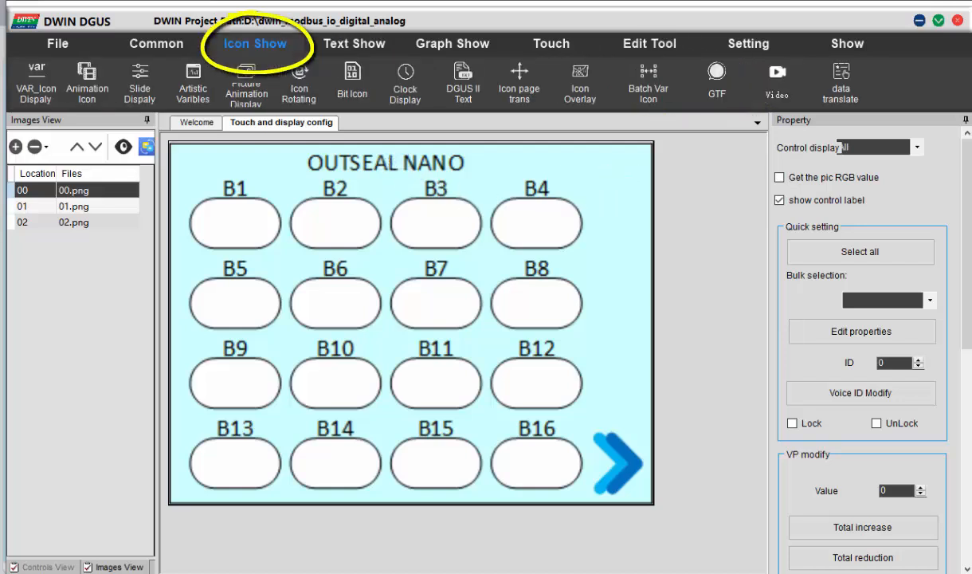
click(352, 82)
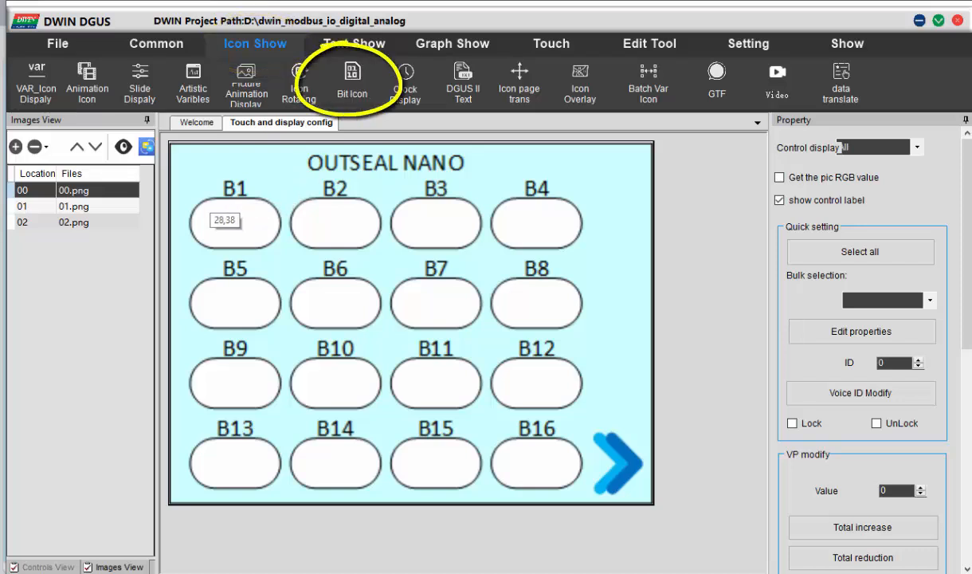
drag(208, 197, 262, 246)
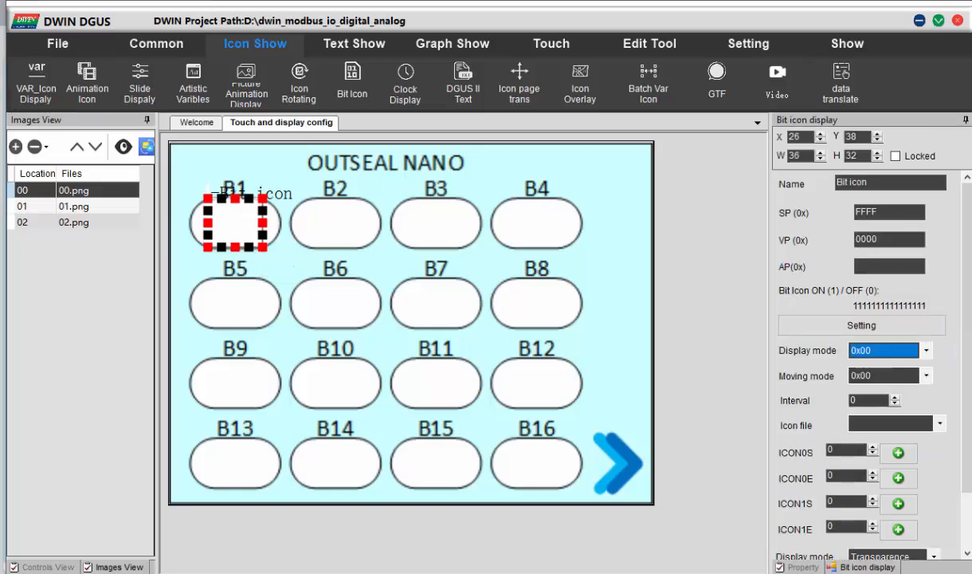
double_click(866, 239)
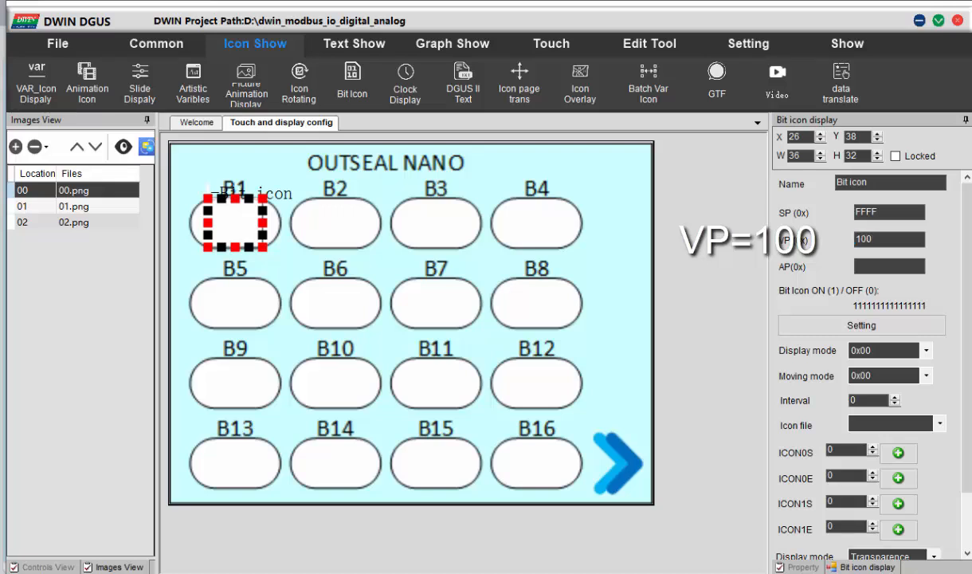
click(861, 325)
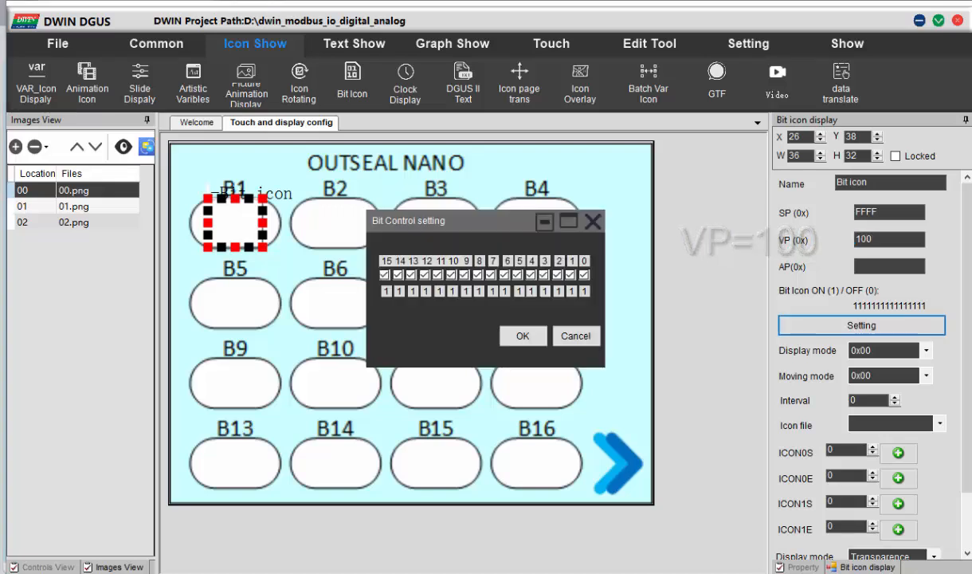
click(384, 274)
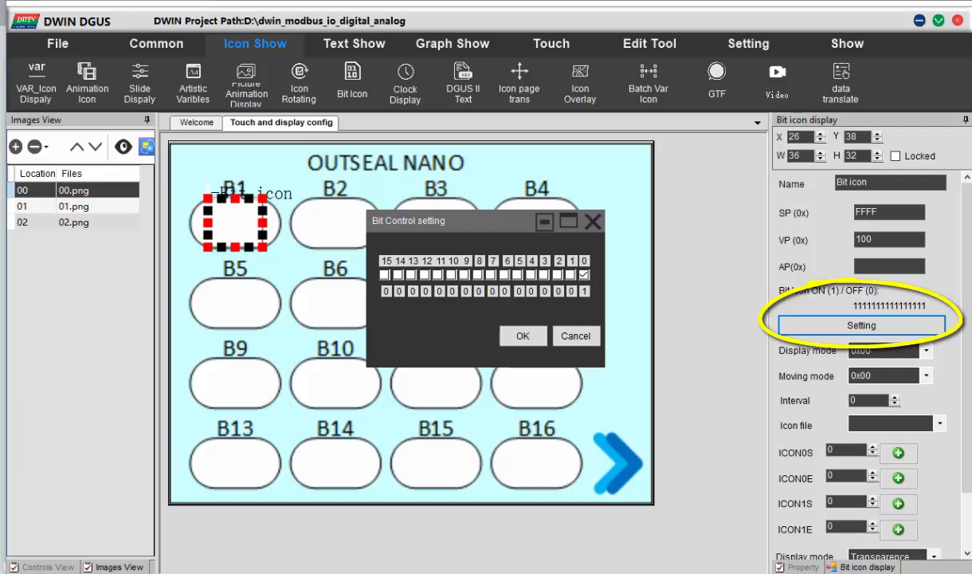
click(522, 336)
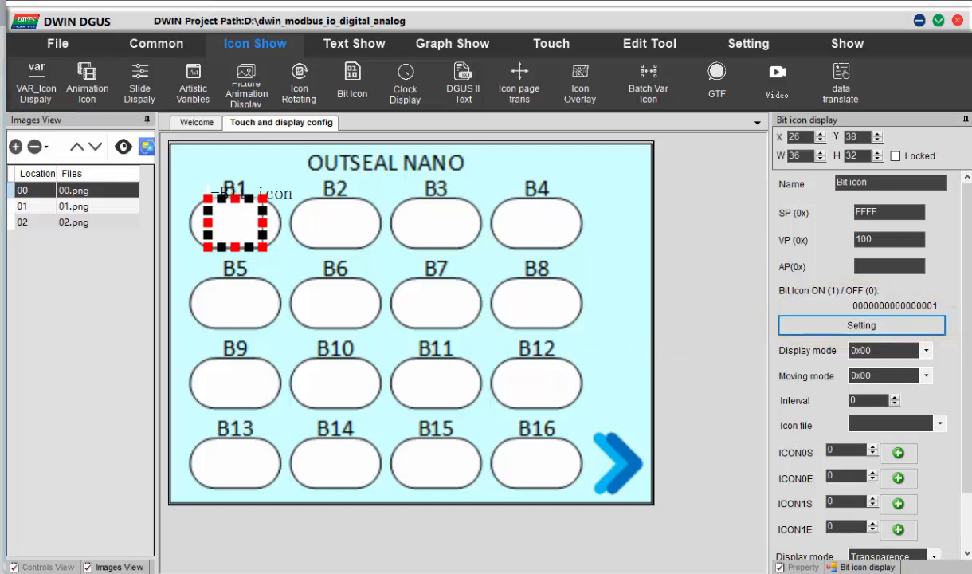
Assign icon file 42.icl to the B1 bit icon, with orange LED 4 as ICON0S and green LED 3 as ICON1S.
click(940, 424)
click(884, 461)
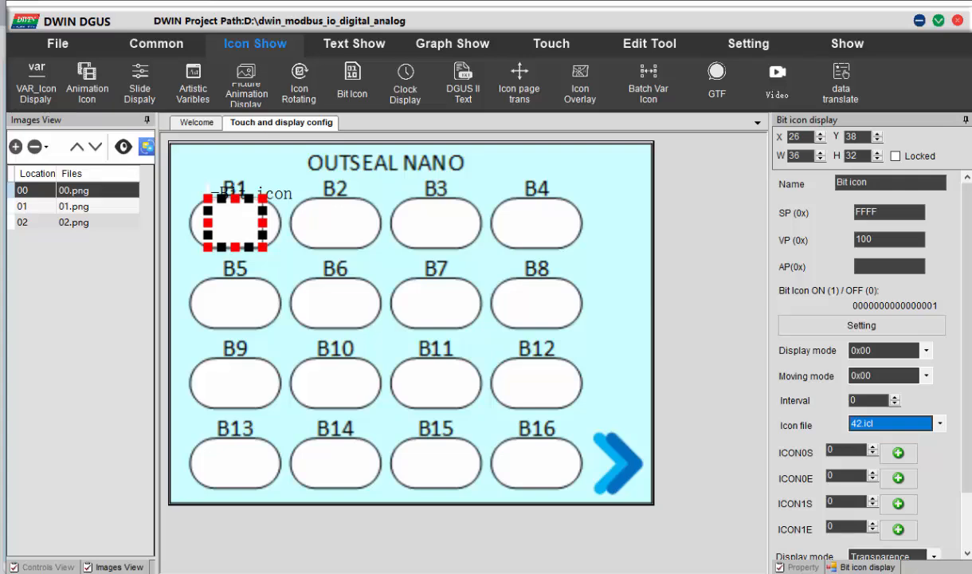
click(898, 453)
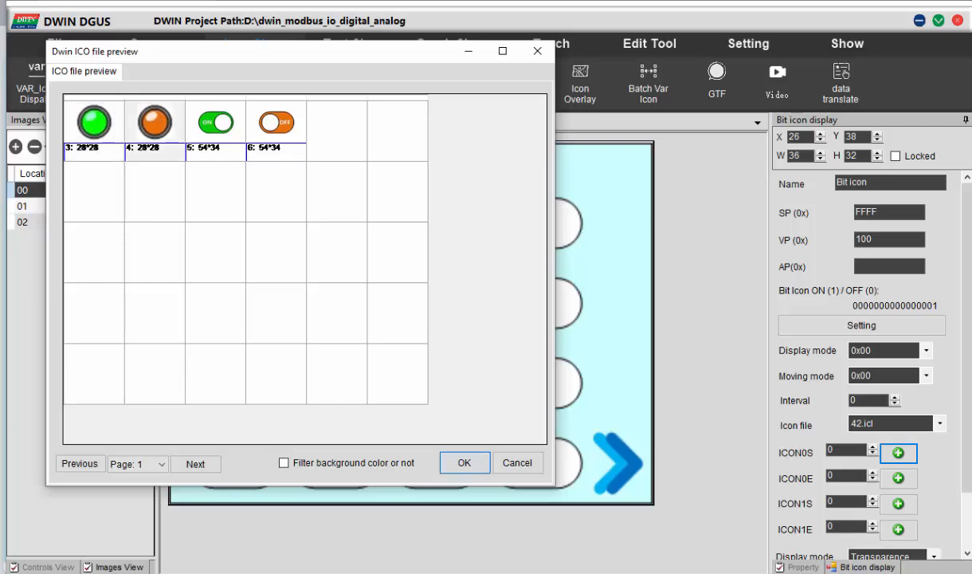
click(463, 464)
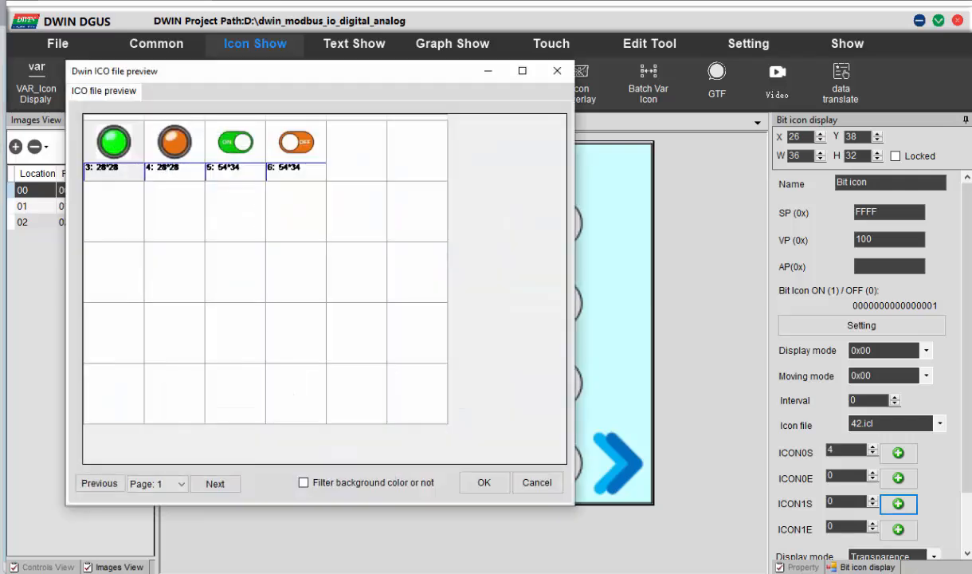
click(484, 482)
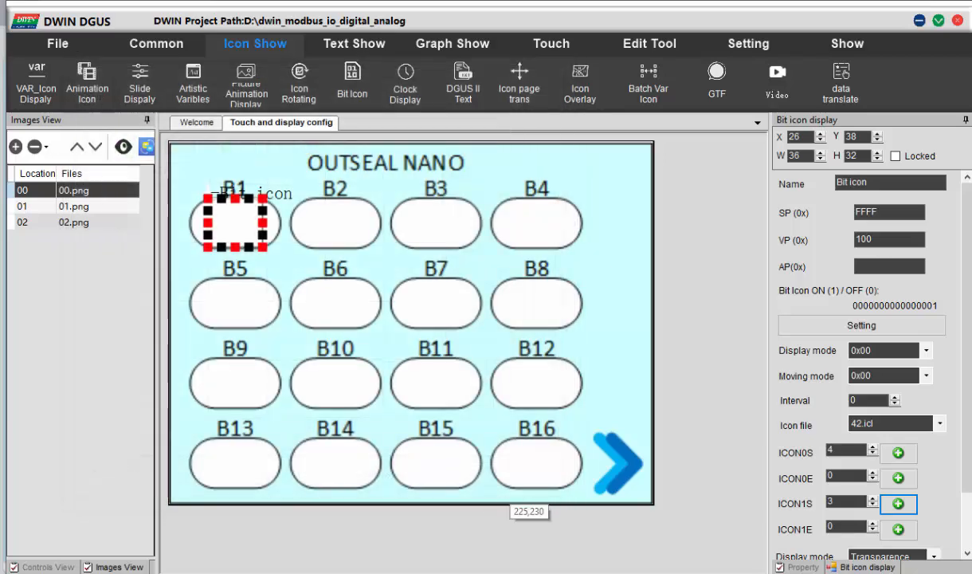
Centre the LED bit icon inside the B1 field at X 31, Y 41.
click(237, 216)
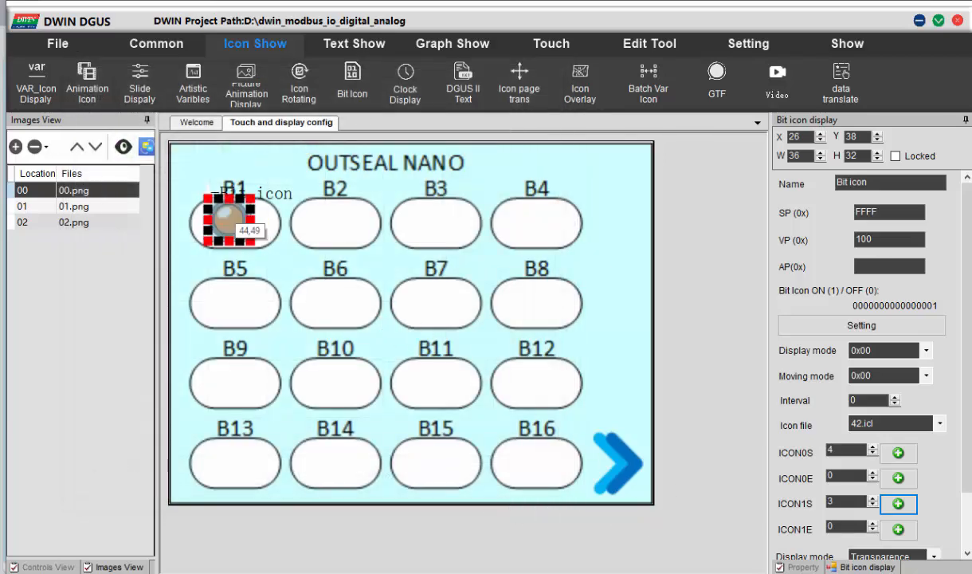
drag(231, 222, 237, 223)
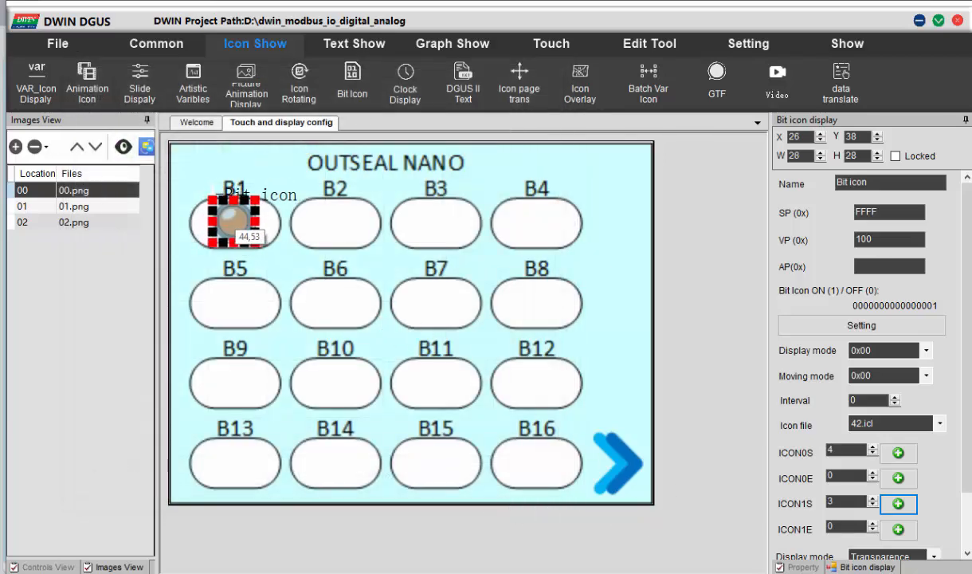
click(278, 244)
drag(239, 222, 242, 225)
click(261, 246)
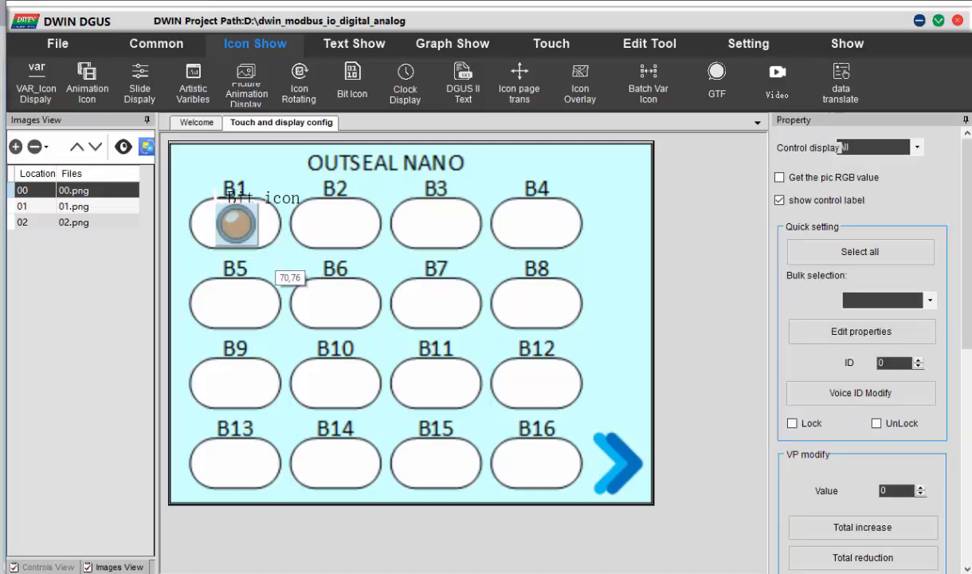
Duplicate the B1 bit icon and place the copy inside the B2 field.
drag(246, 239, 247, 242)
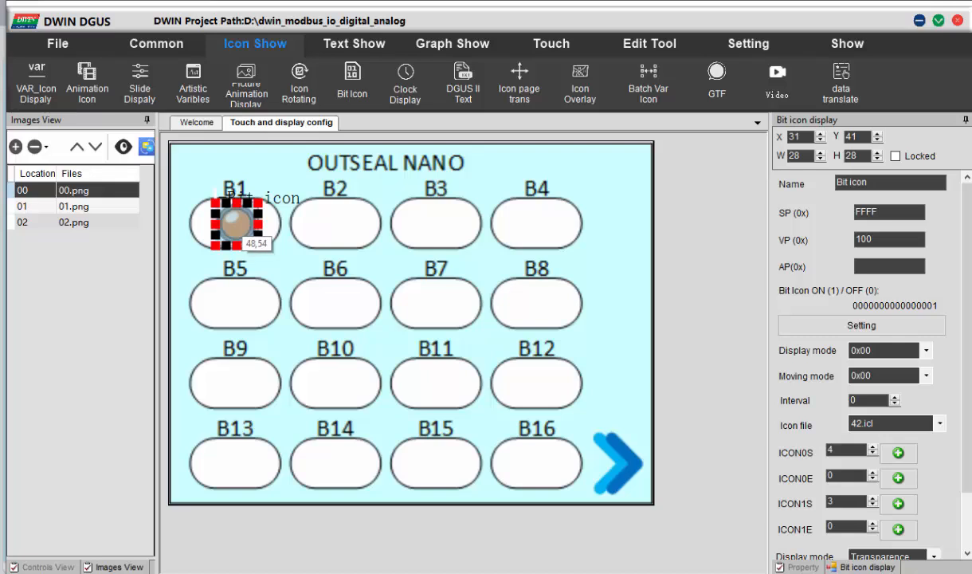
click(306, 243)
key(ctrl+v)
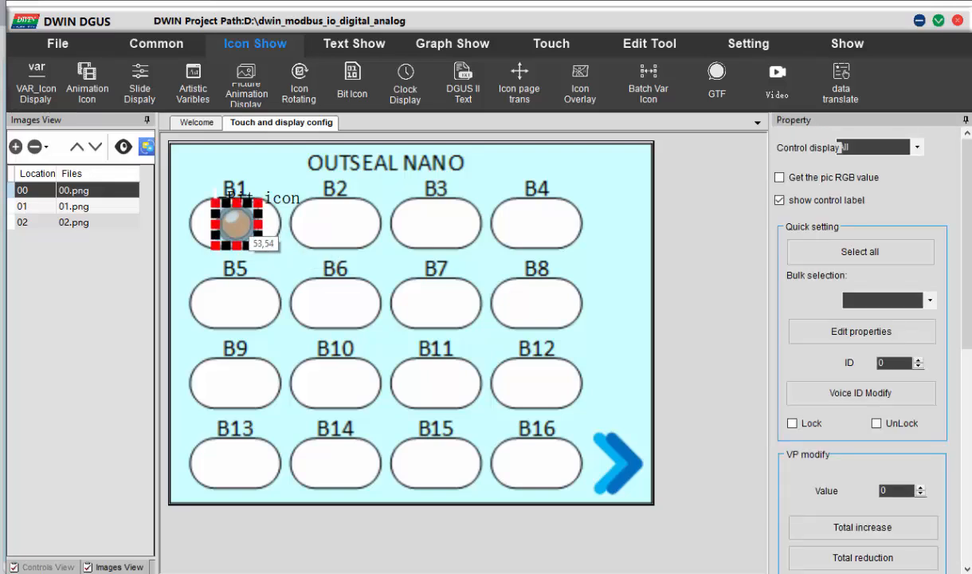
drag(241, 224, 342, 223)
Duplicate the B1 and B2 bit icons together and place the copies inside the B3 and B4 fields.
drag(205, 183, 376, 268)
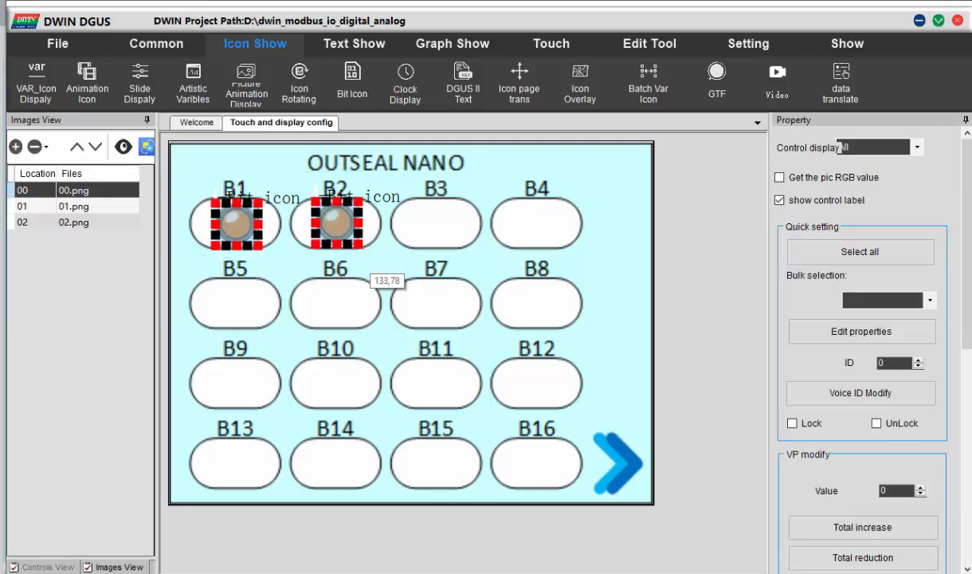
key(ctrl+c)
key(ctrl+v)
drag(334, 231, 539, 231)
Duplicate the whole row of B1 to B4 bit icons and place the copies inside the B5 to B8 fields.
drag(188, 163, 592, 256)
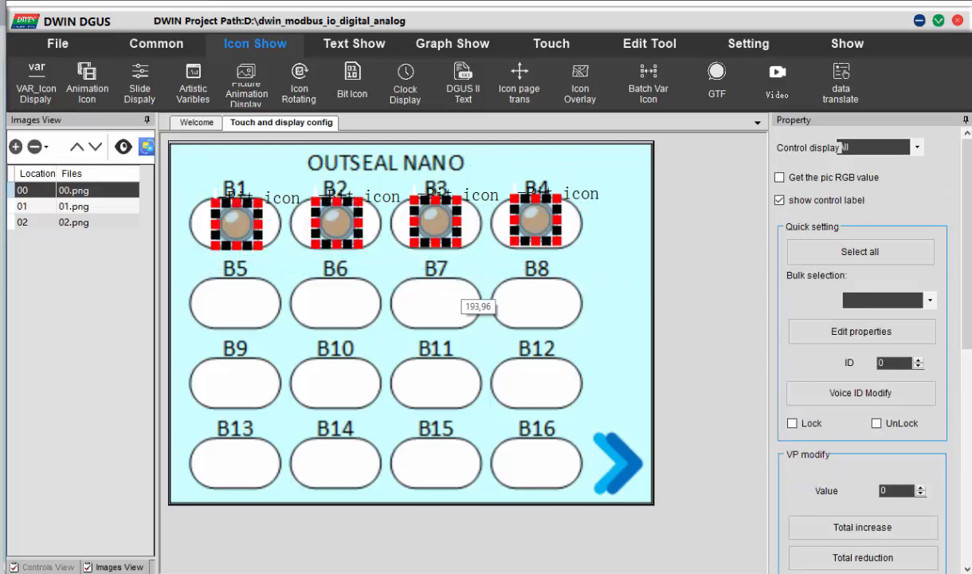
click(431, 296)
key(ctrl+a)
key(ctrl+c)
key(ctrl+v)
drag(323, 236, 331, 306)
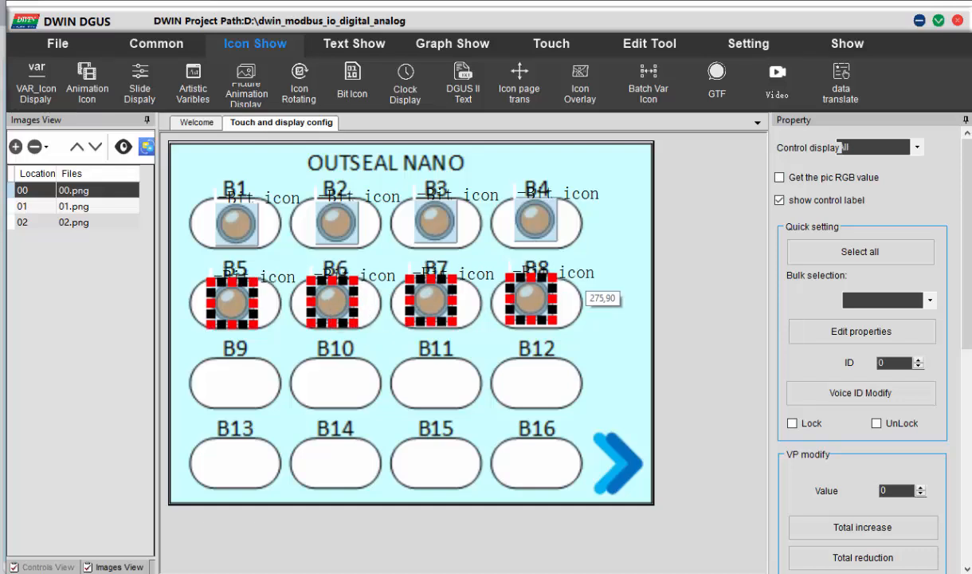
click(549, 292)
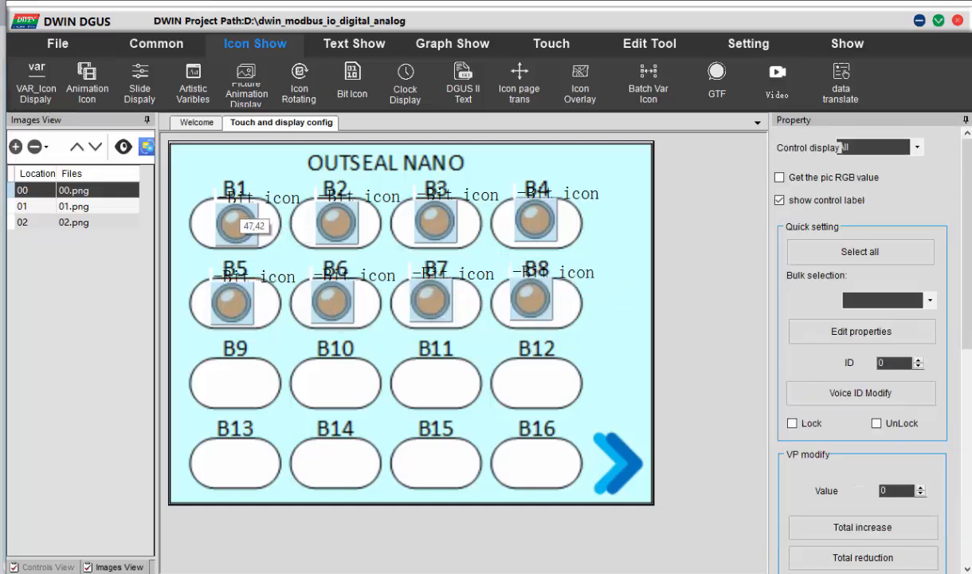
Move the B1 bit icon to X 30, Y 40 and top-align the B1 to B4 icons with it.
click(240, 226)
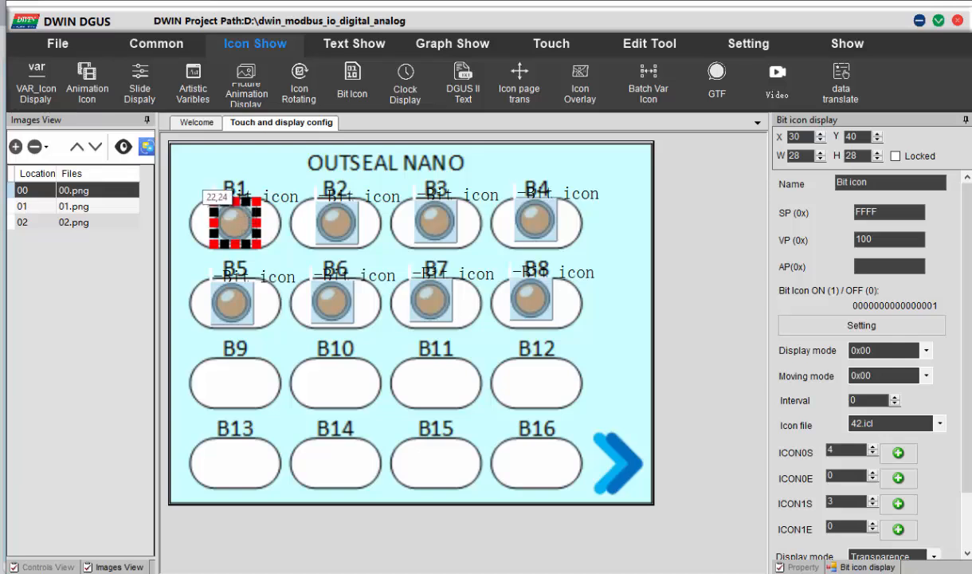
drag(202, 177, 594, 258)
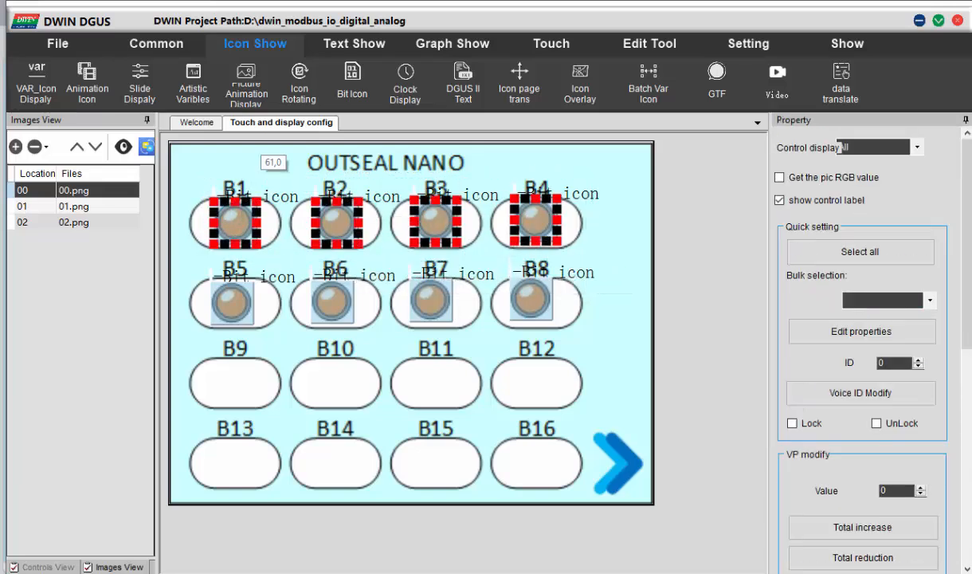
click(649, 43)
click(551, 43)
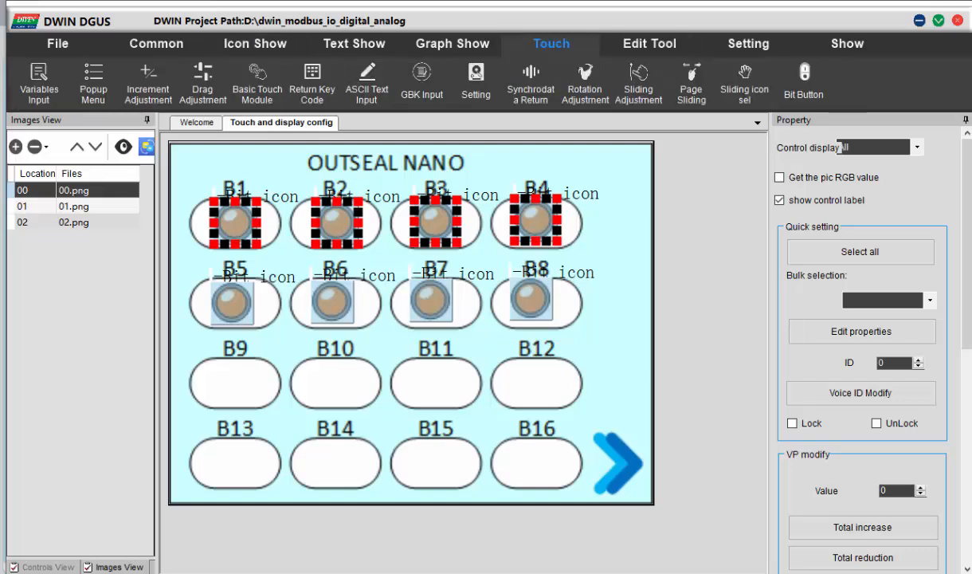
click(649, 43)
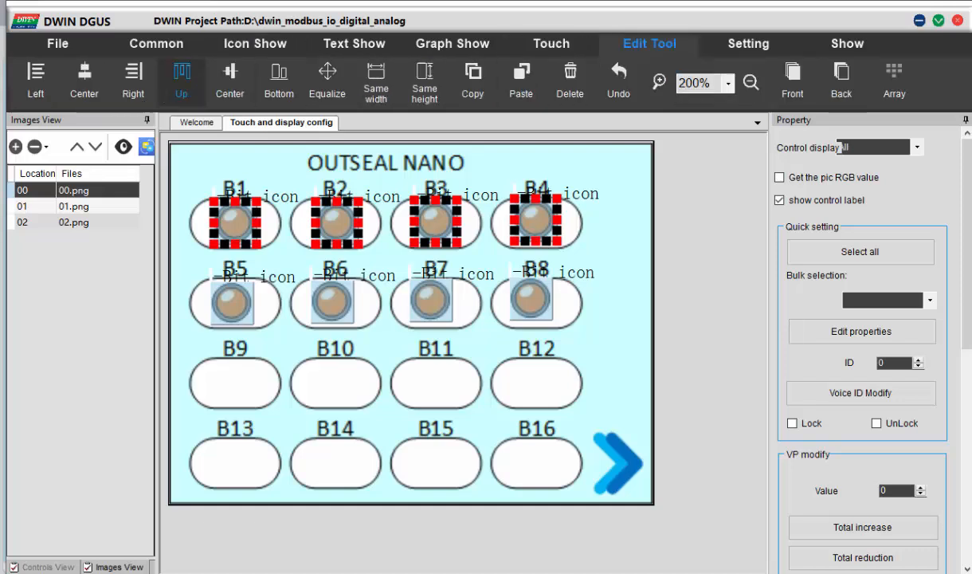
click(182, 79)
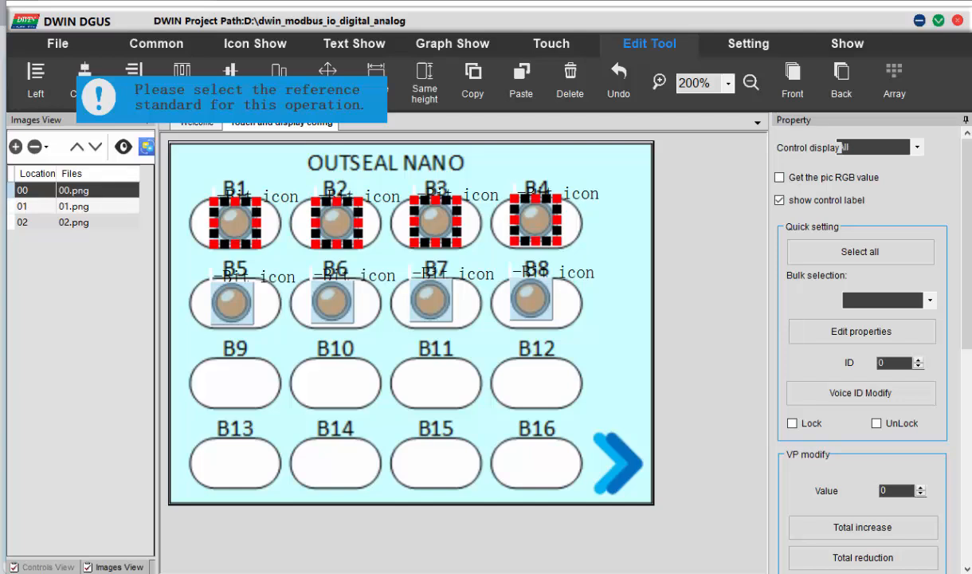
click(233, 222)
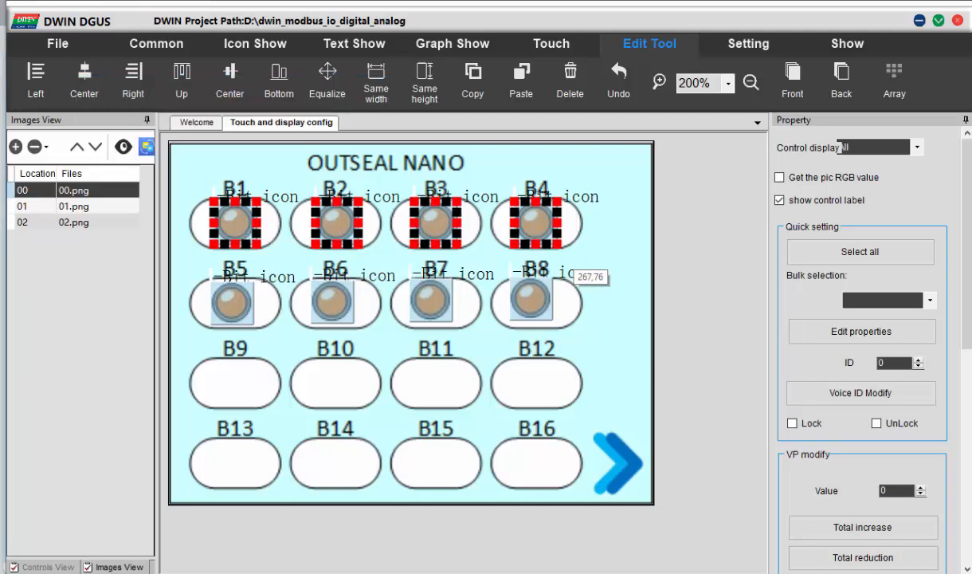
click(575, 247)
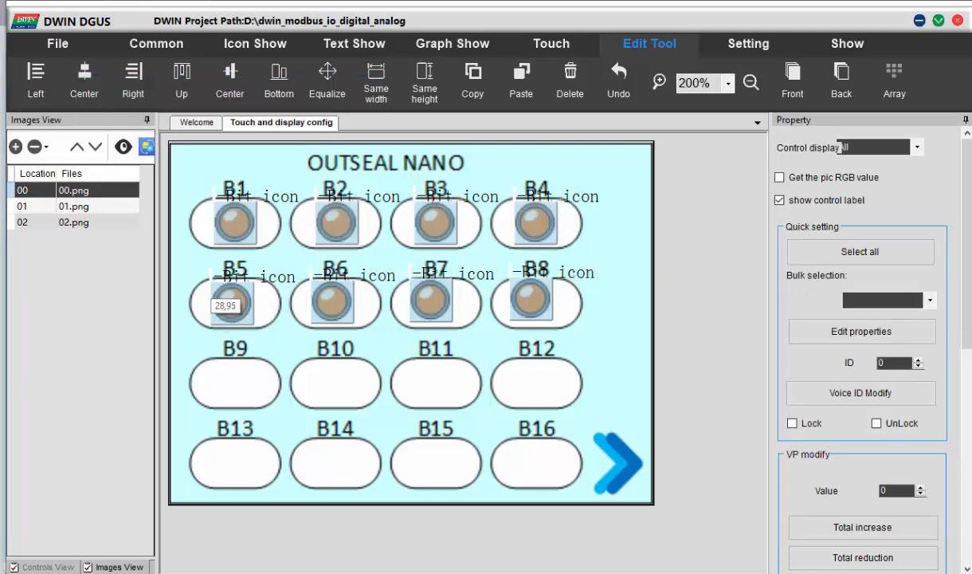
Nudge the B5 to B8 bit icons up slightly and top-align the row with the B5 icon.
drag(191, 271, 622, 351)
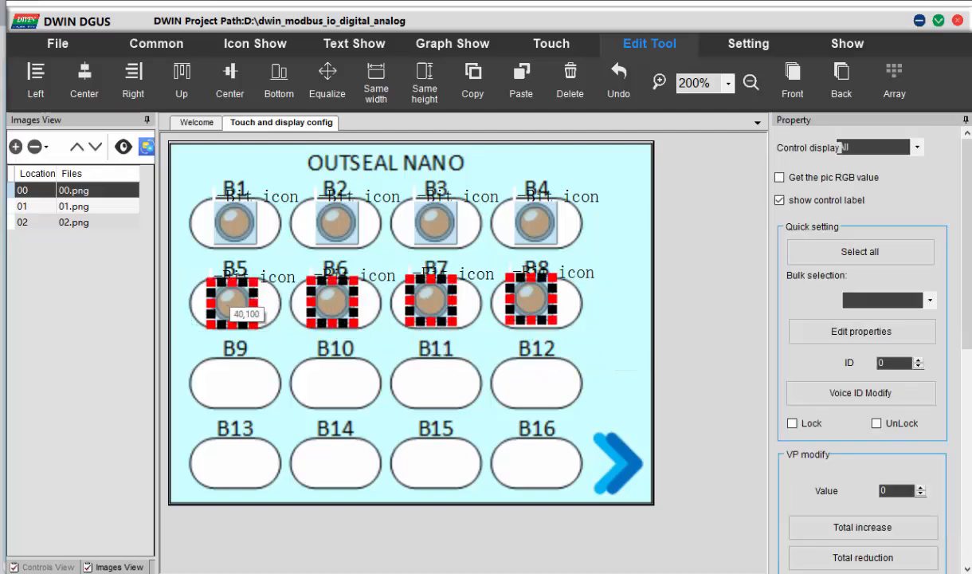
key(Up)
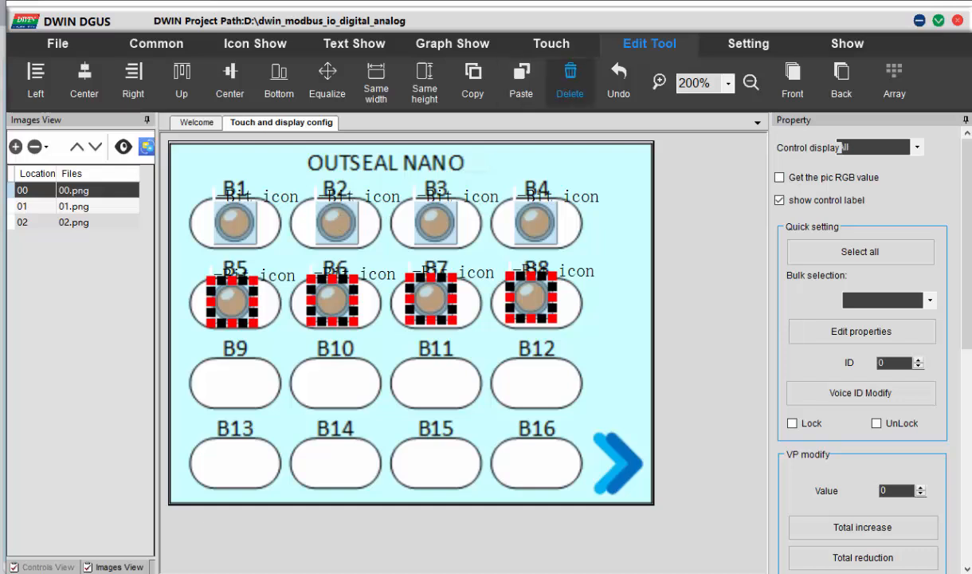
click(182, 79)
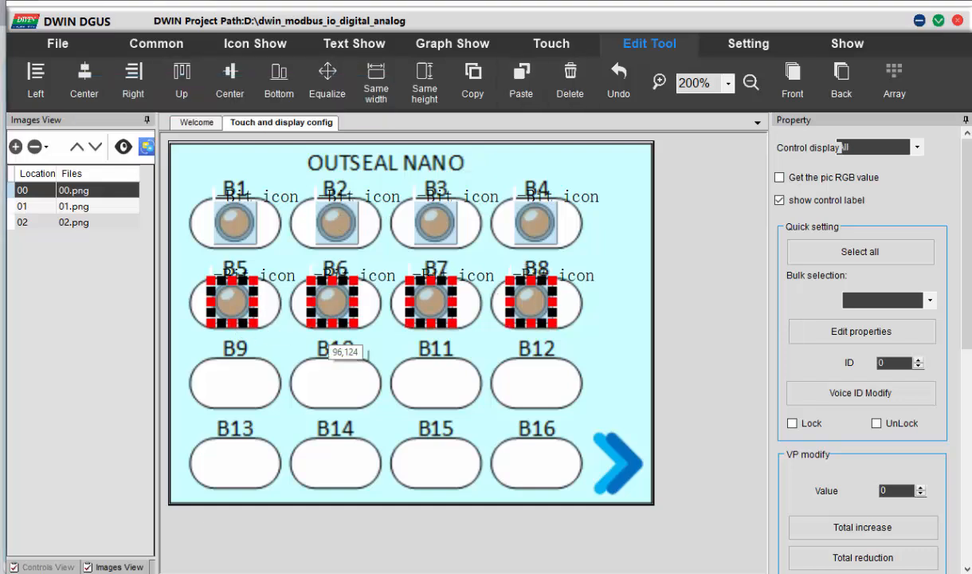
Shift the B5 to B8 bit icons slightly right and down within their fields, placing the B5 icon at X 31, Y 93.
key(Right)
key(Right)
key(Right)
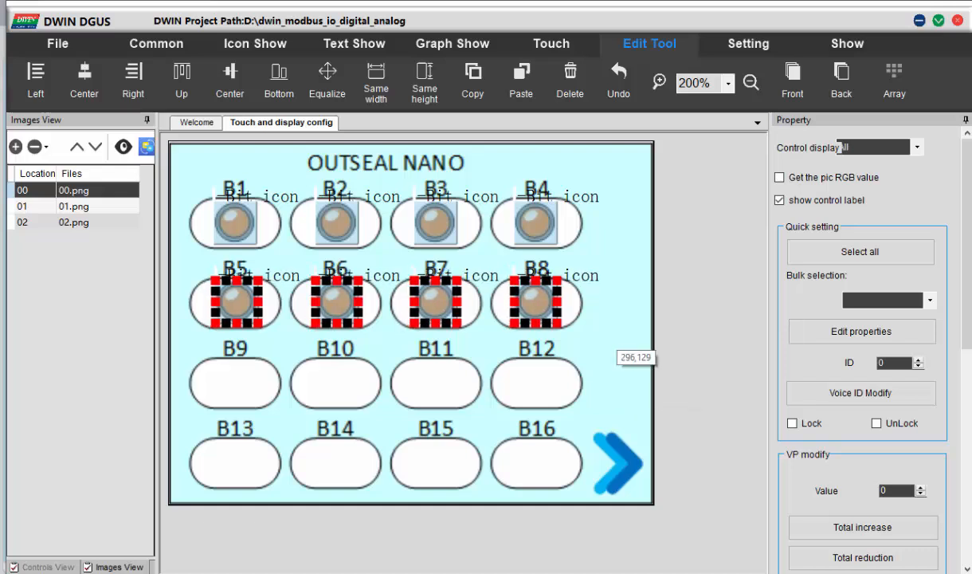
click(236, 302)
click(281, 333)
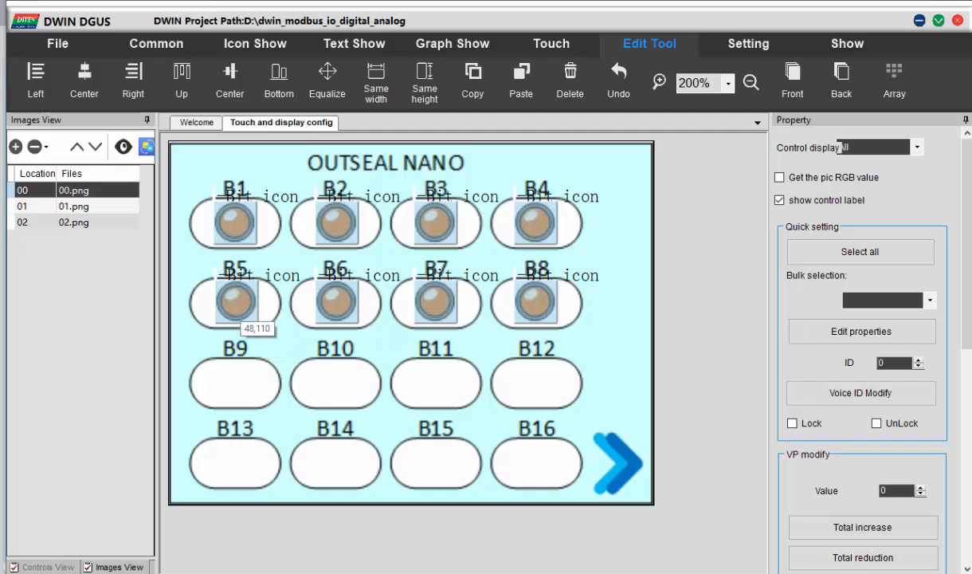
drag(188, 255, 639, 363)
key(Down)
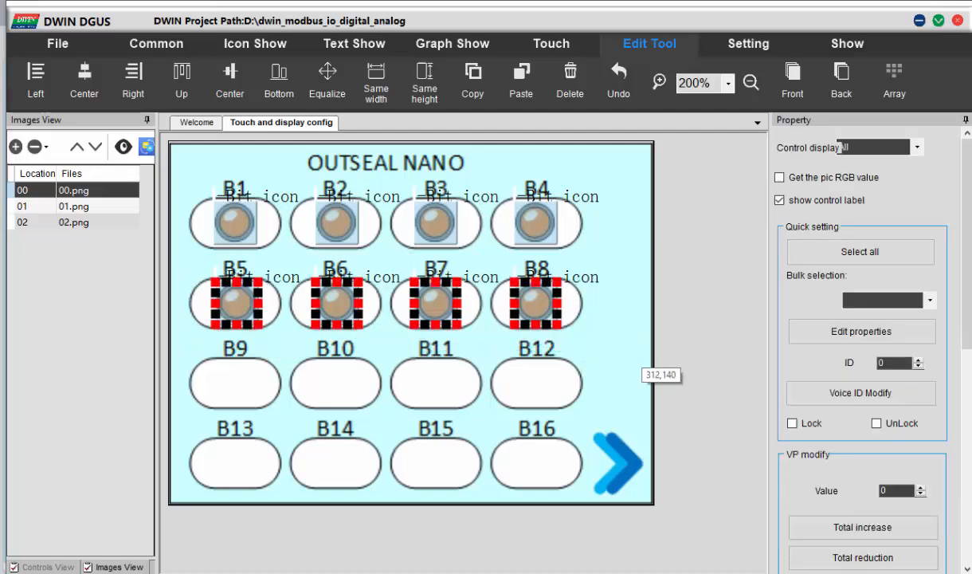
click(593, 345)
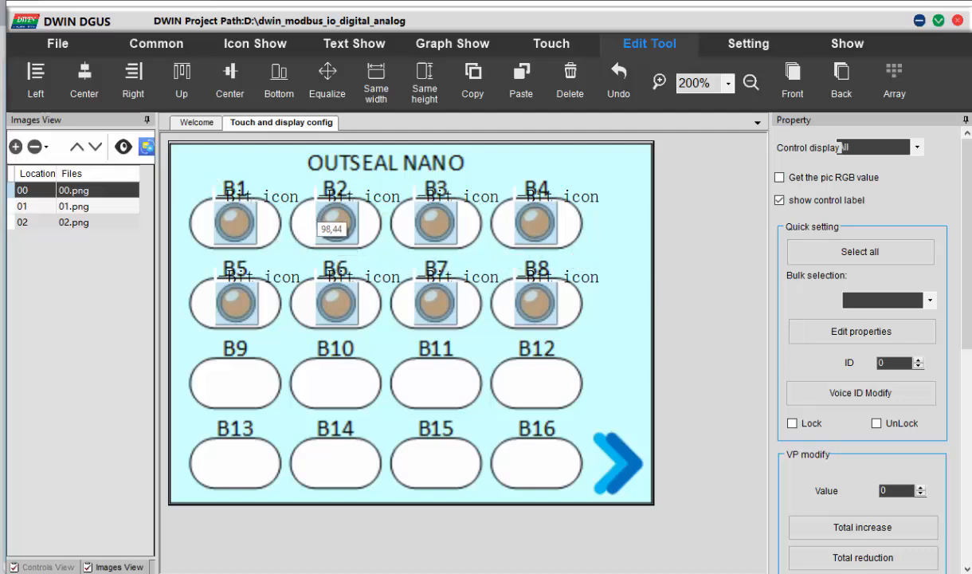
Set the bit control to only bit 1 for the B2 icon and only bit 2 for the B3 icon.
click(255, 227)
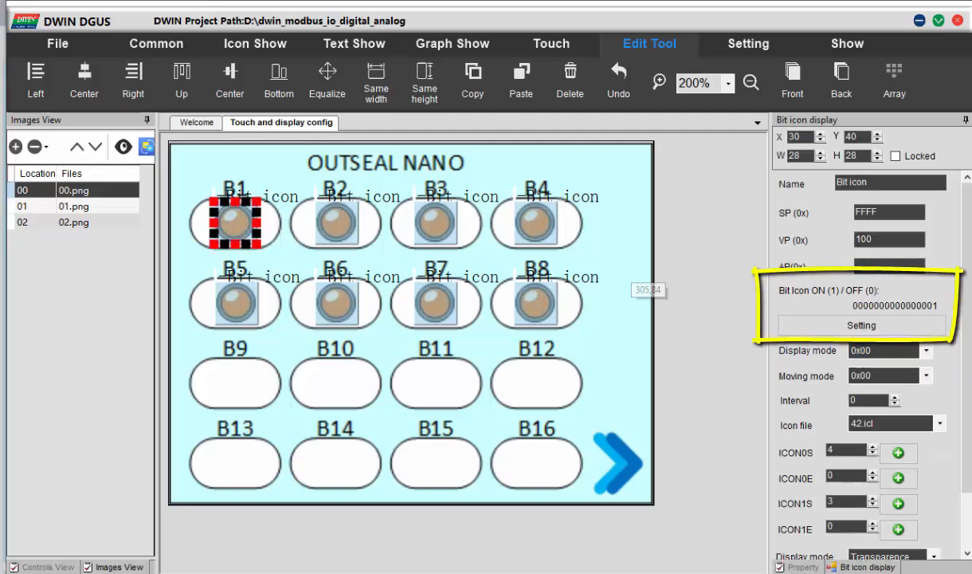
click(336, 224)
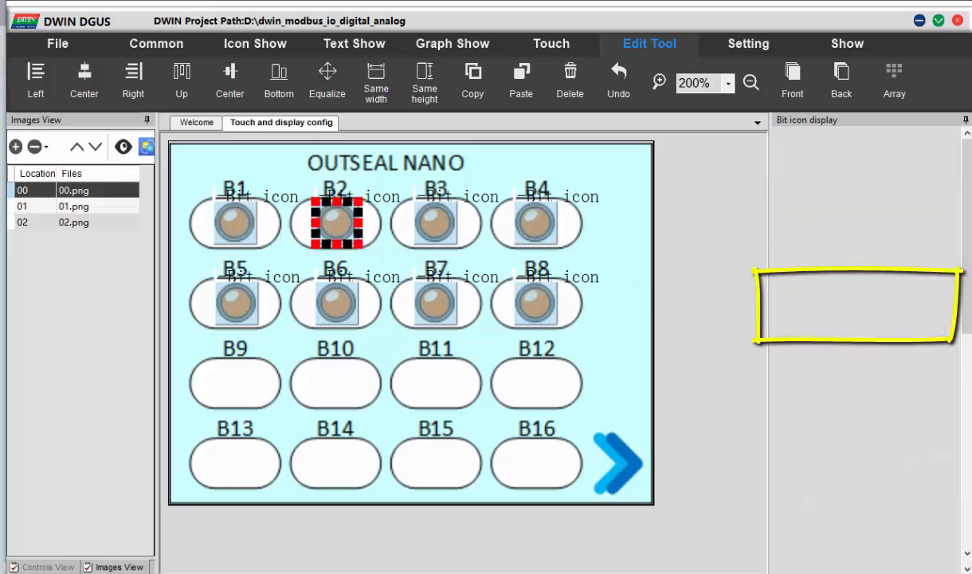
click(862, 325)
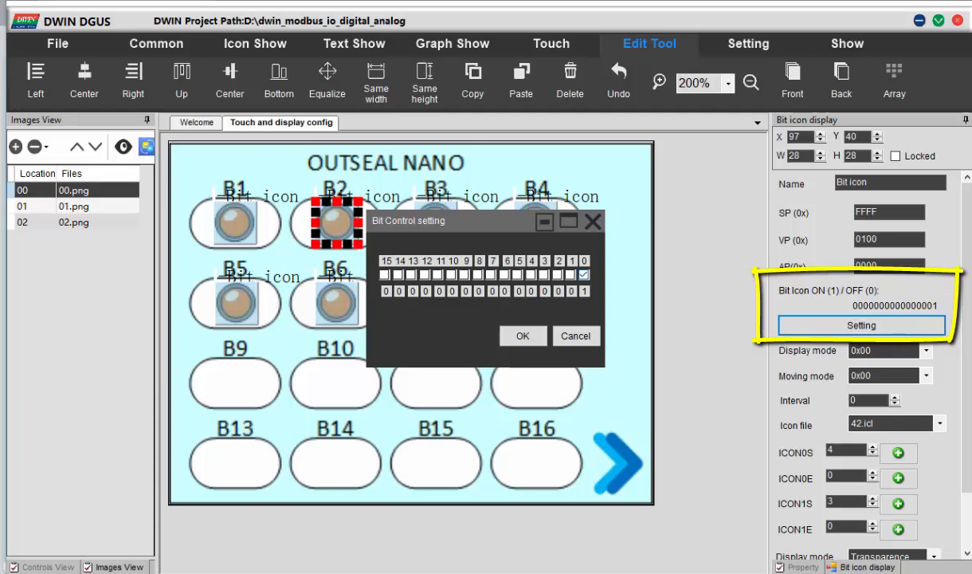
click(523, 336)
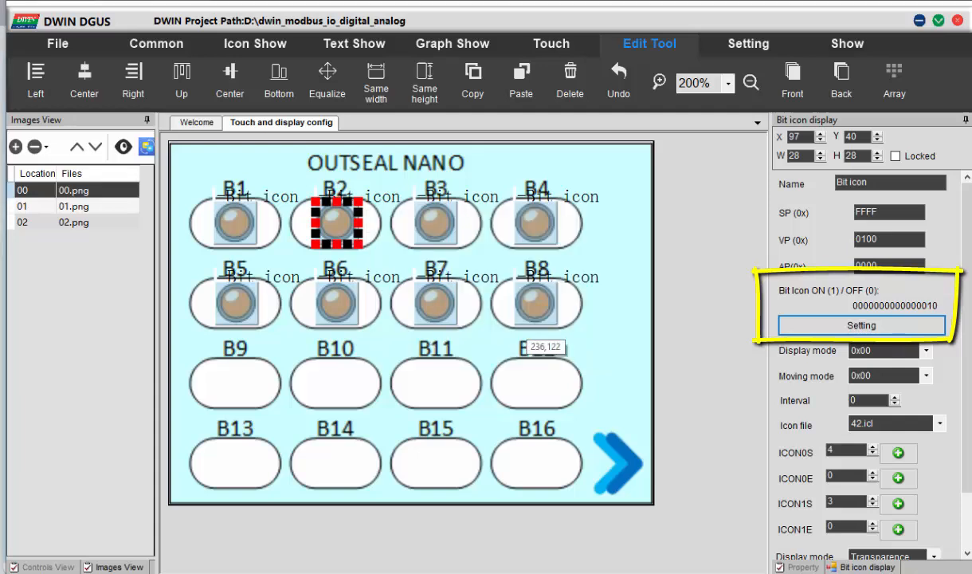
click(435, 225)
click(862, 325)
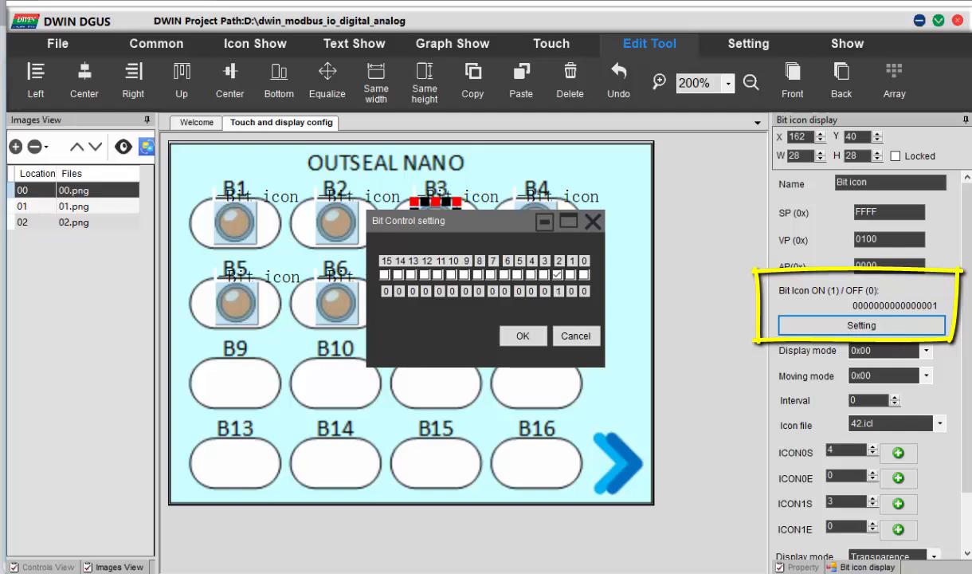
click(523, 336)
Set the bit control to only bit 3 for the B4 icon and only bit 4 for the B5 icon.
click(539, 226)
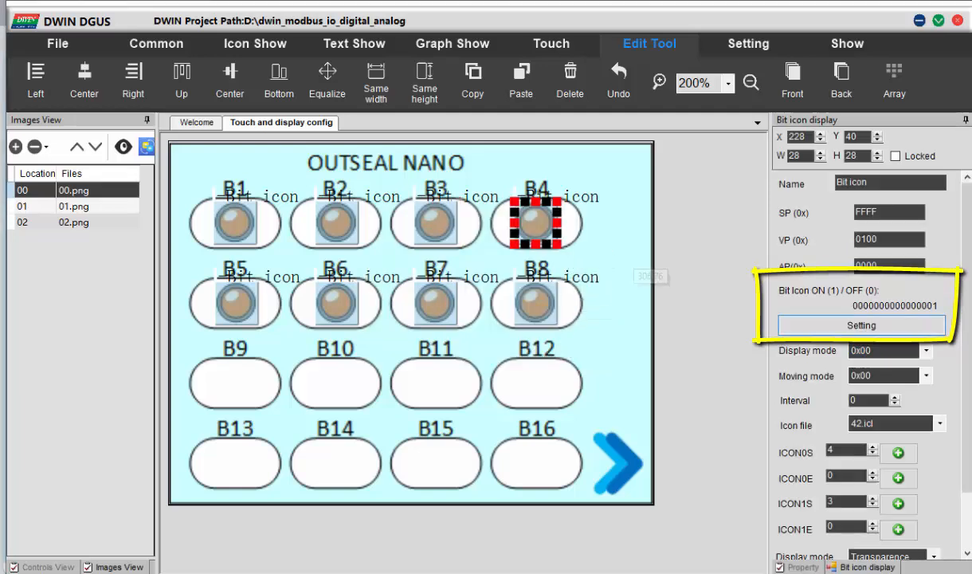
click(861, 325)
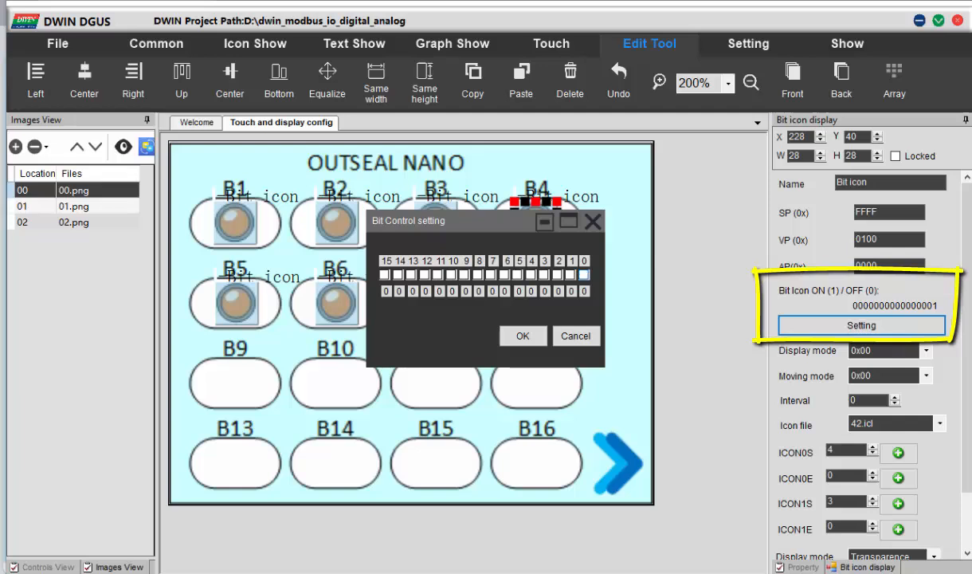
click(523, 335)
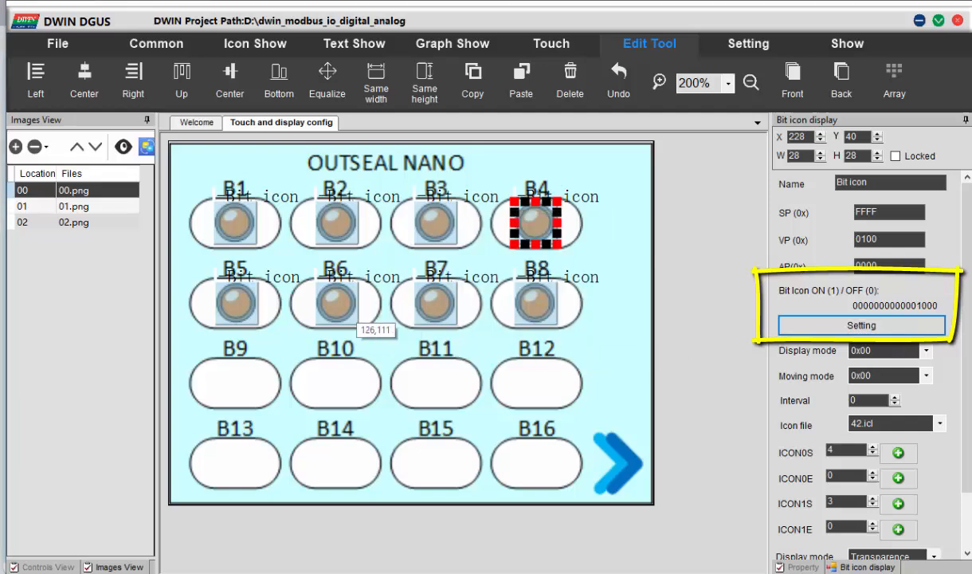
click(235, 303)
click(861, 325)
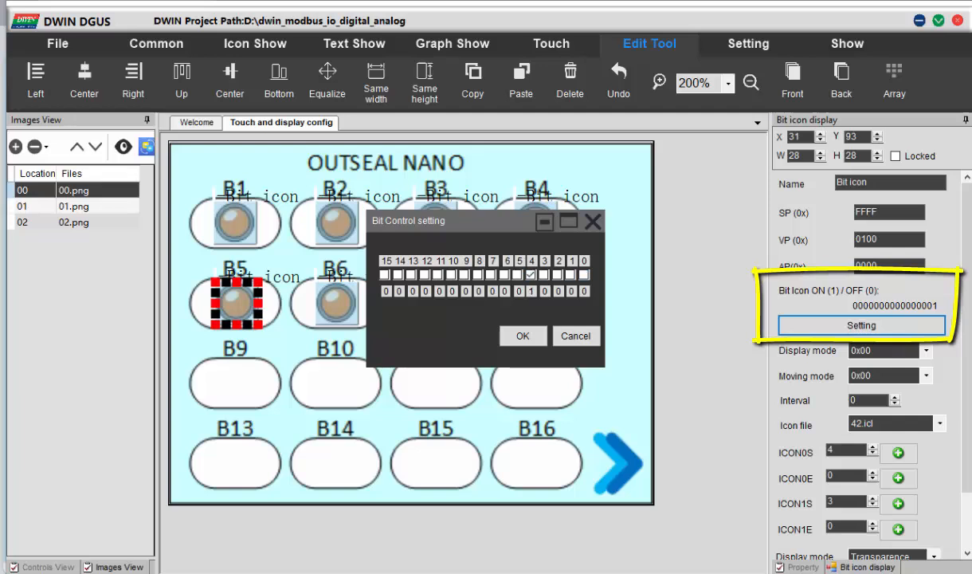
click(523, 336)
click(337, 303)
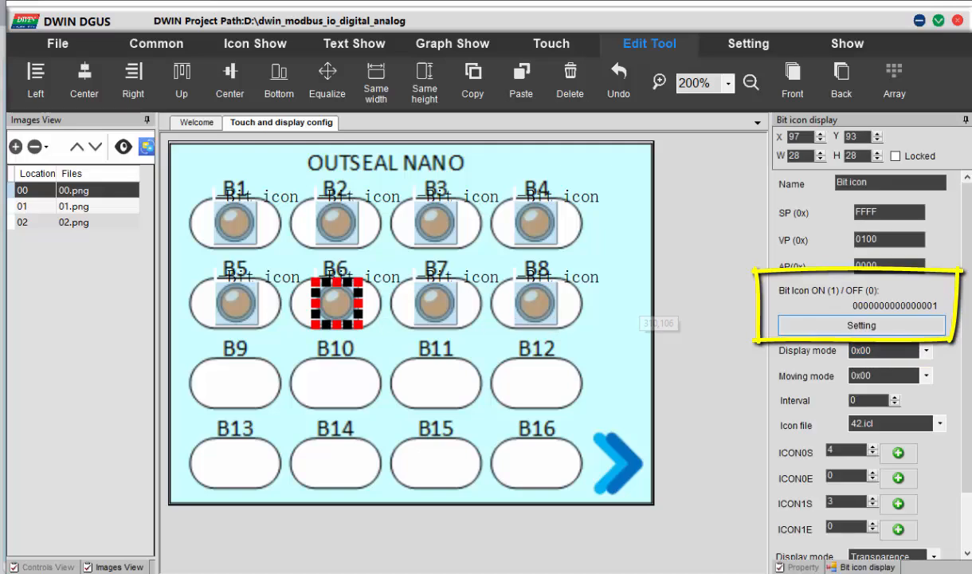
click(861, 325)
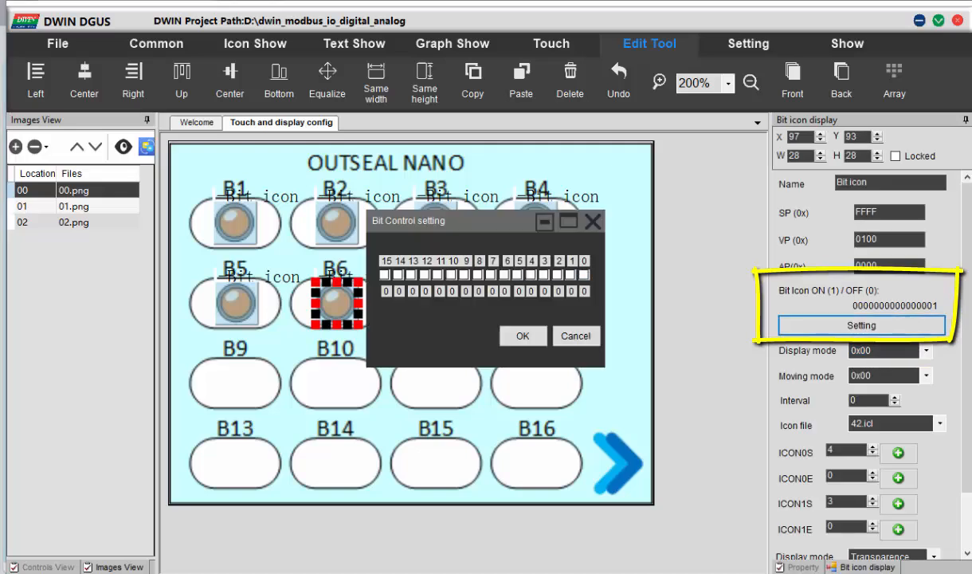
click(523, 336)
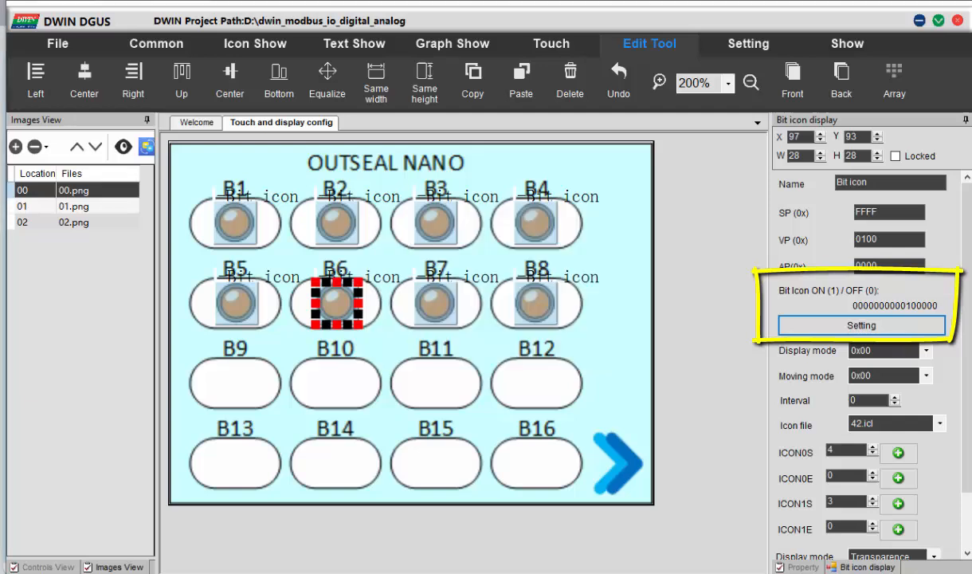
click(861, 325)
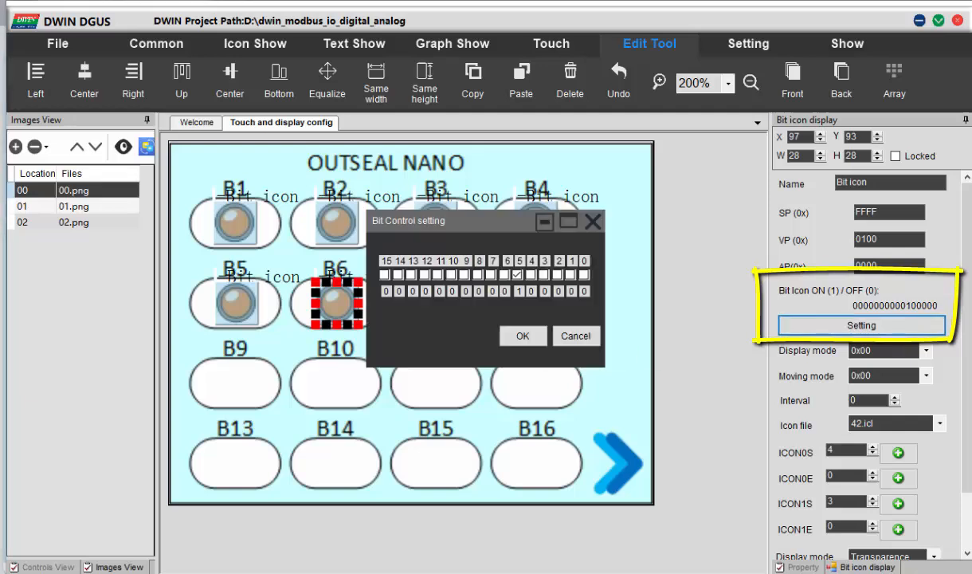
click(571, 334)
Set the bit control to only bit 6 for the B7 icon and only bit 7 for the B8 icon.
click(434, 303)
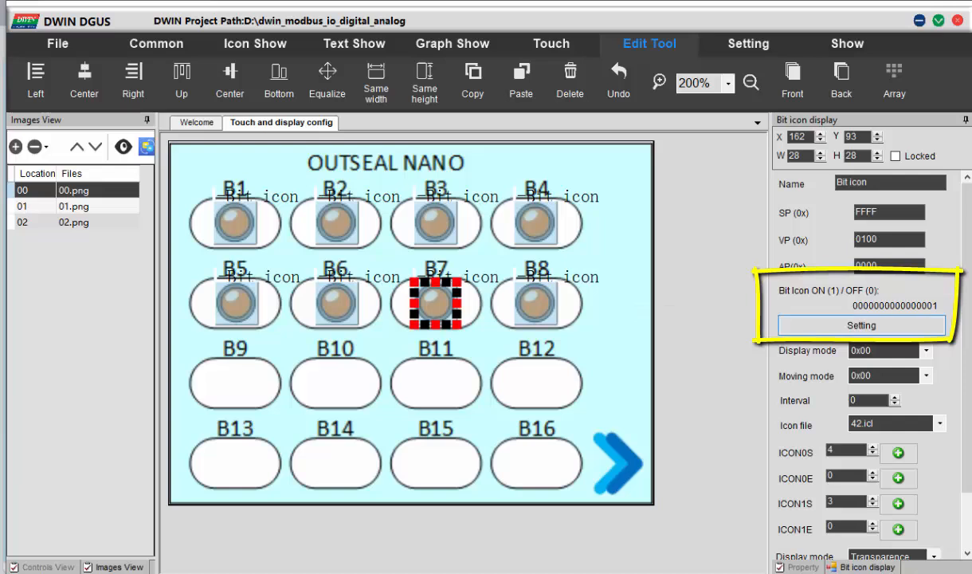
click(862, 325)
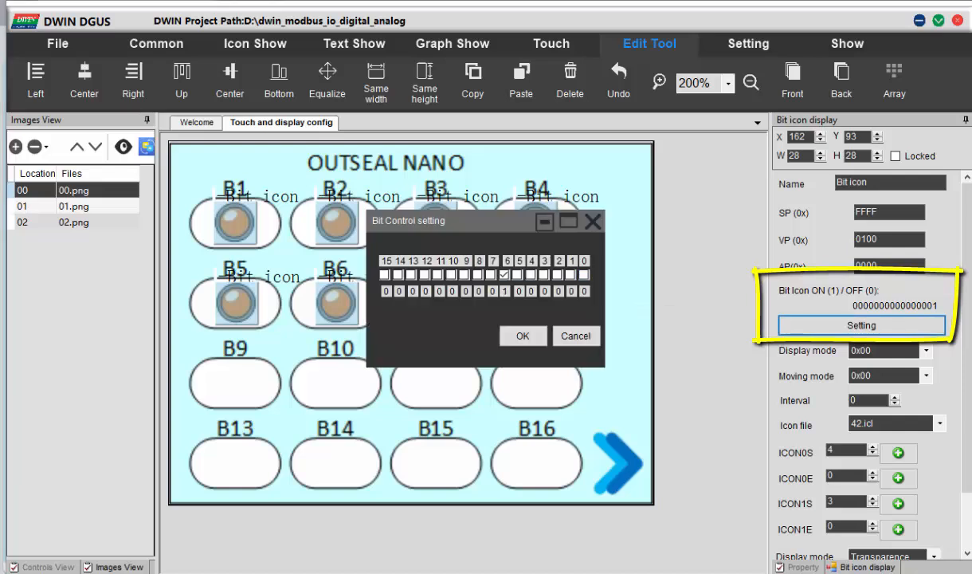
click(523, 336)
click(535, 303)
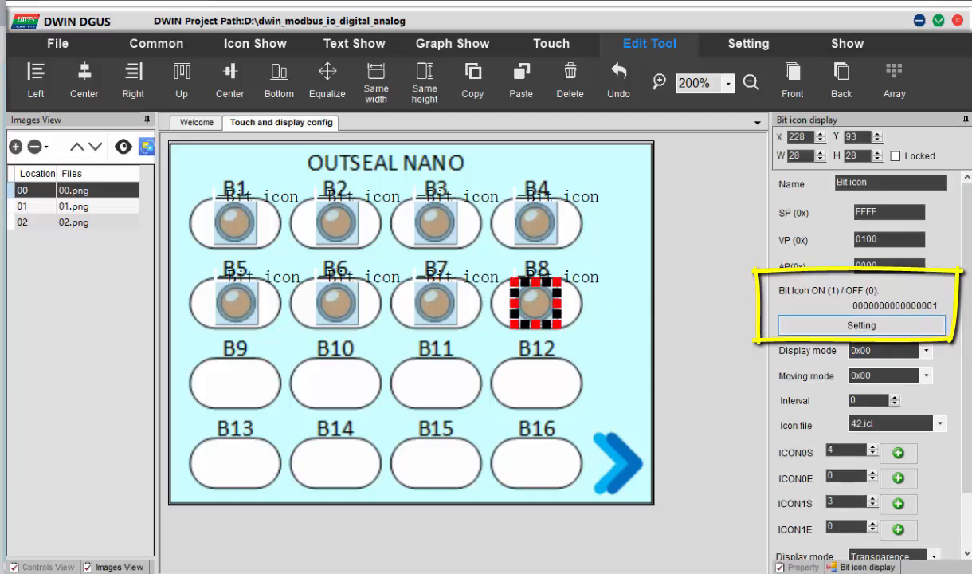
click(861, 325)
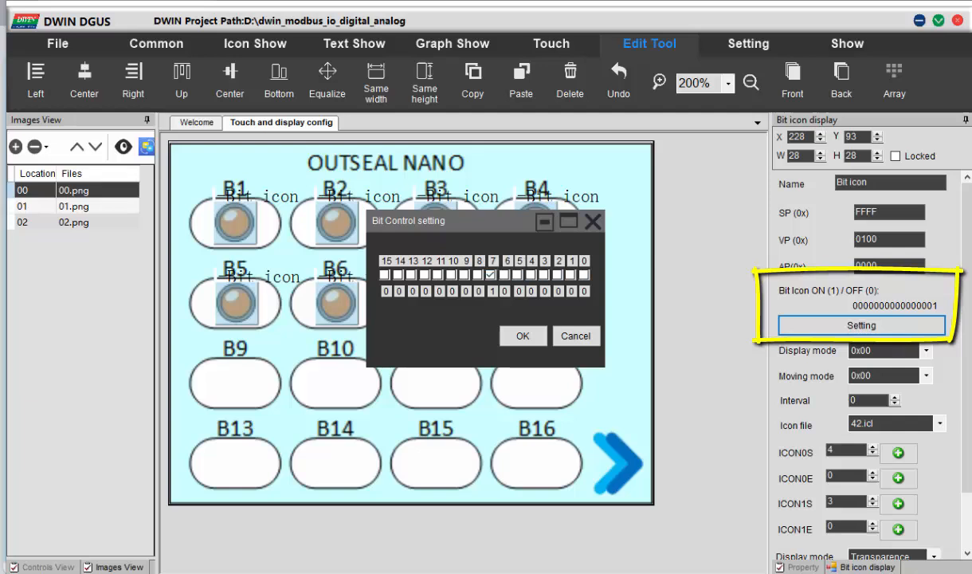
click(522, 336)
click(594, 330)
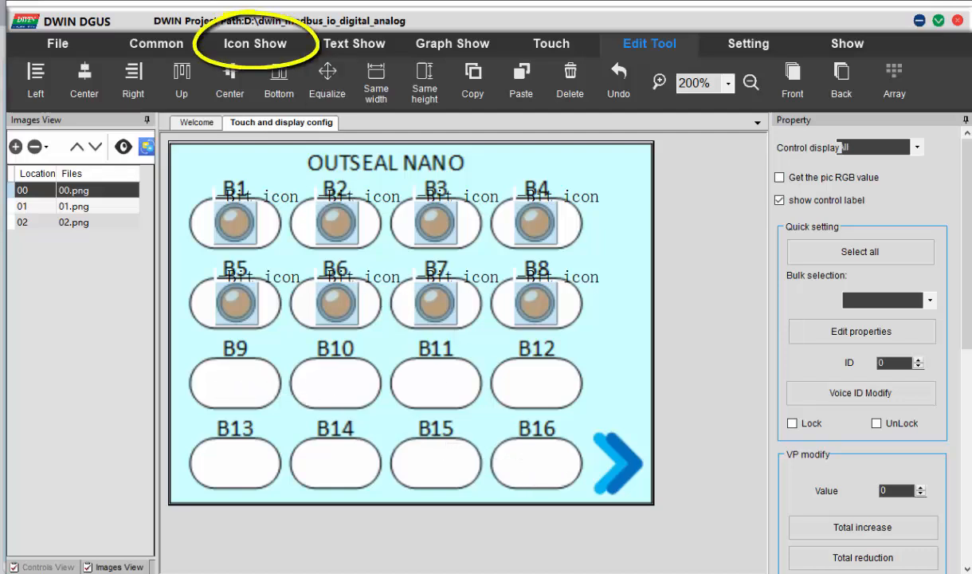
Draw a bit icon of about 40 by 30 in the B9 field and set its VP address to 110.
click(255, 43)
click(353, 82)
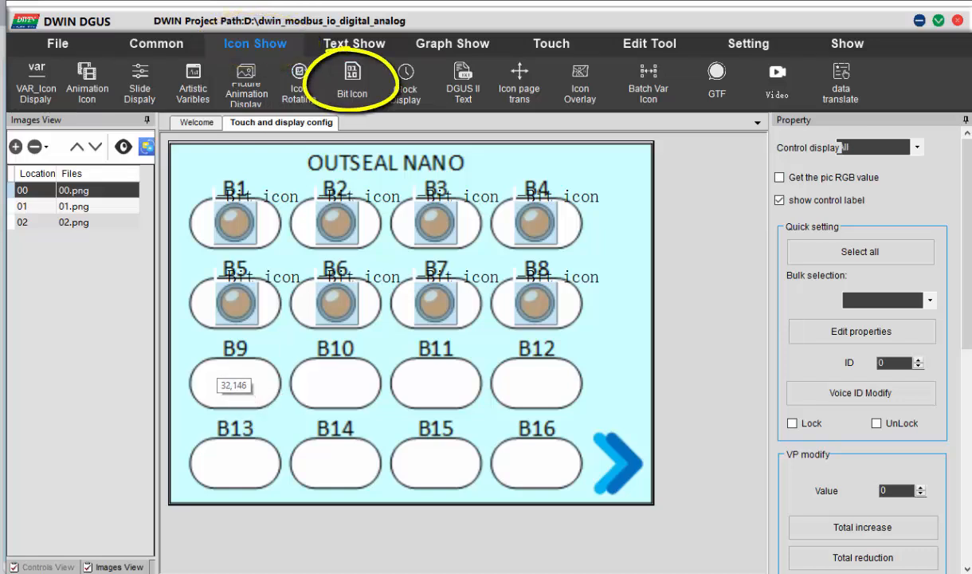
drag(203, 356, 273, 407)
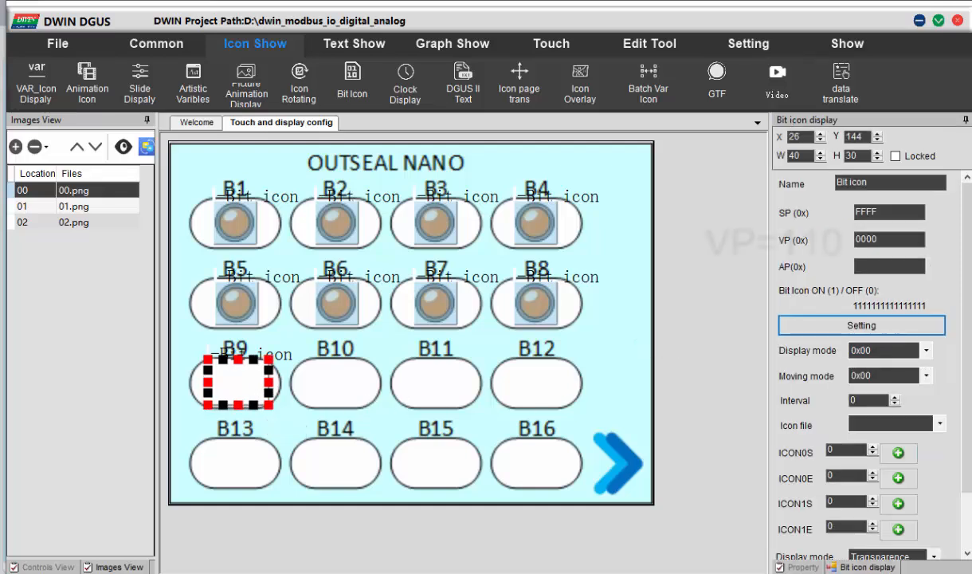
double_click(867, 239)
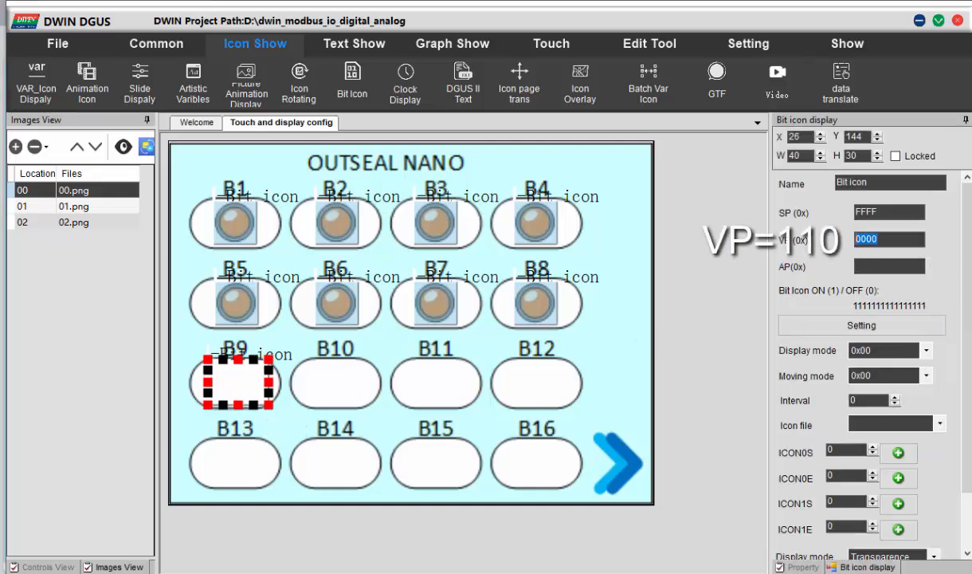
text(110)
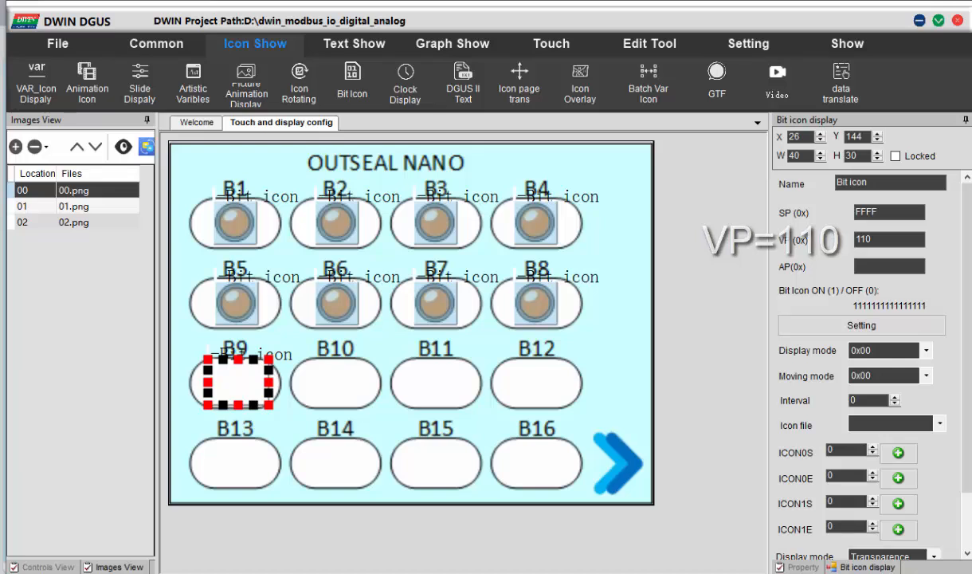
click(862, 325)
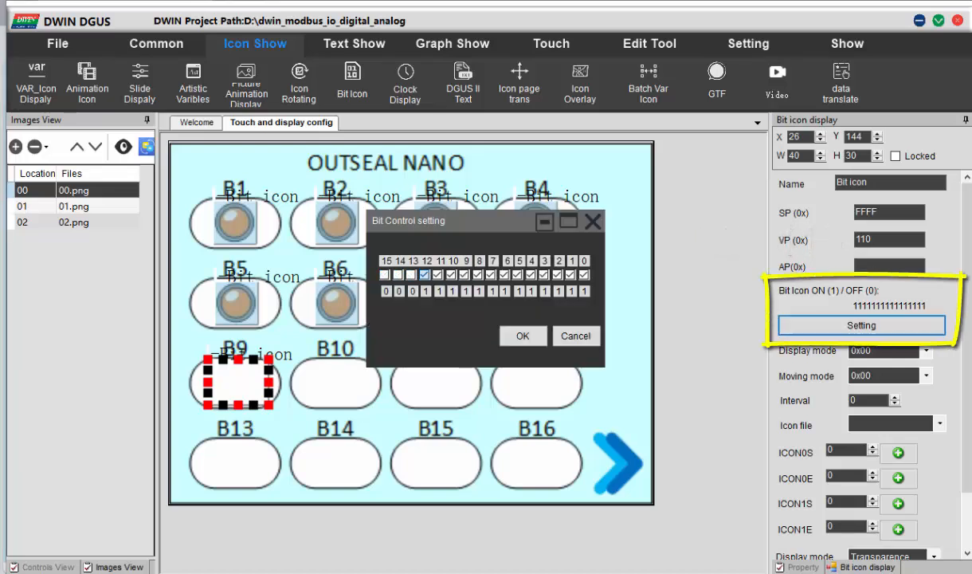
click(424, 274)
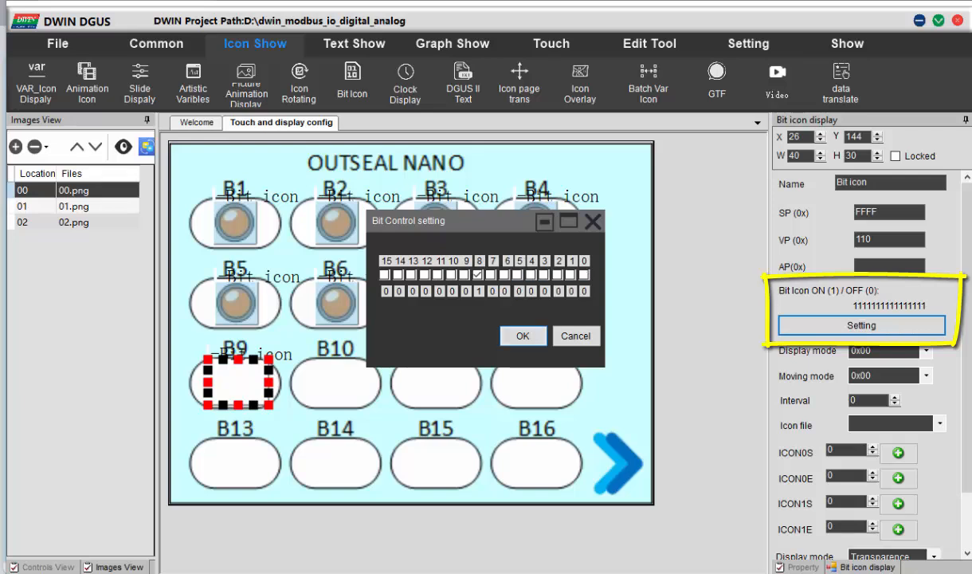
click(521, 335)
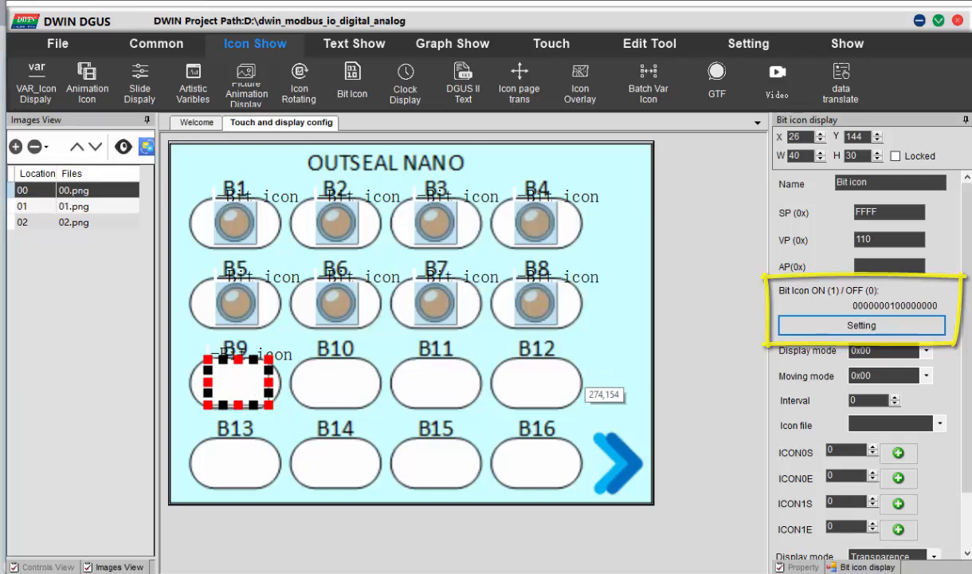
Assign icon file 42.icl to the B9 bit icon, with OFF switch icon 6 for ICON0S and ON switch icon 5 for ICON1S.
click(941, 423)
click(889, 438)
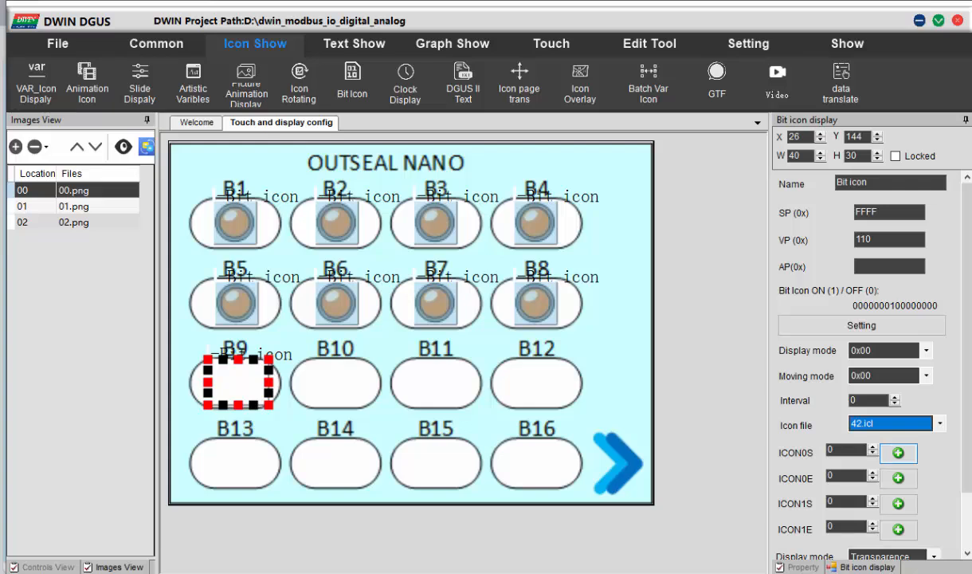
click(899, 454)
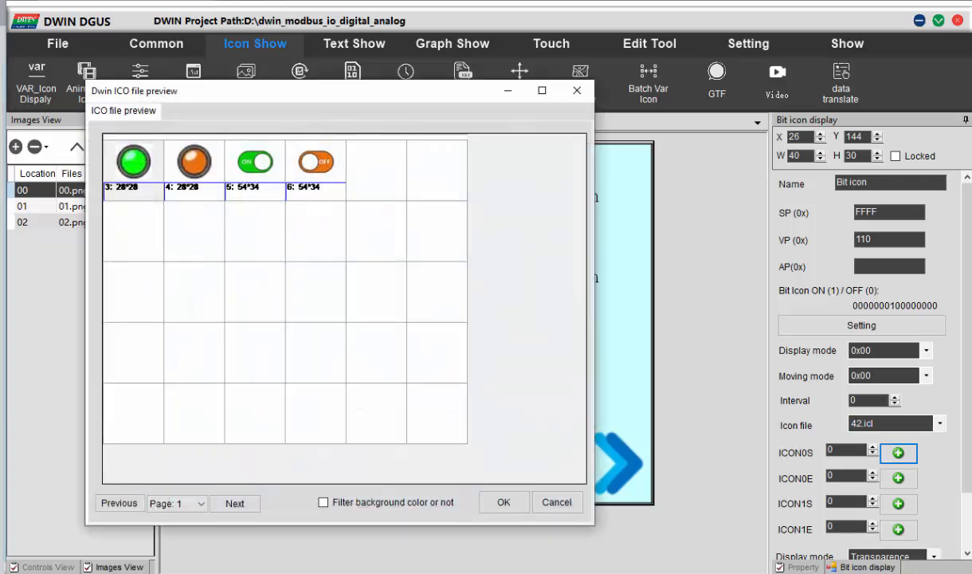
click(316, 166)
click(503, 502)
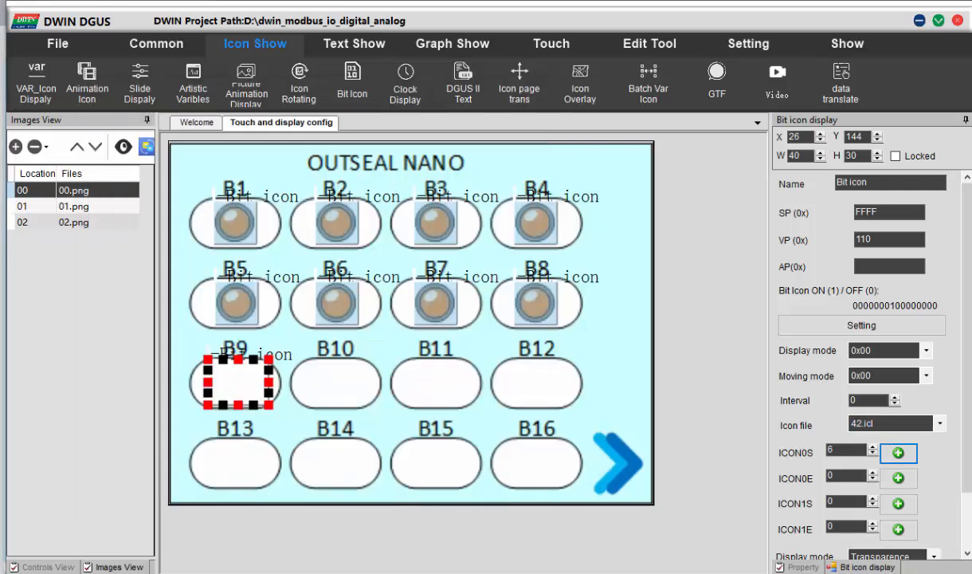
click(899, 504)
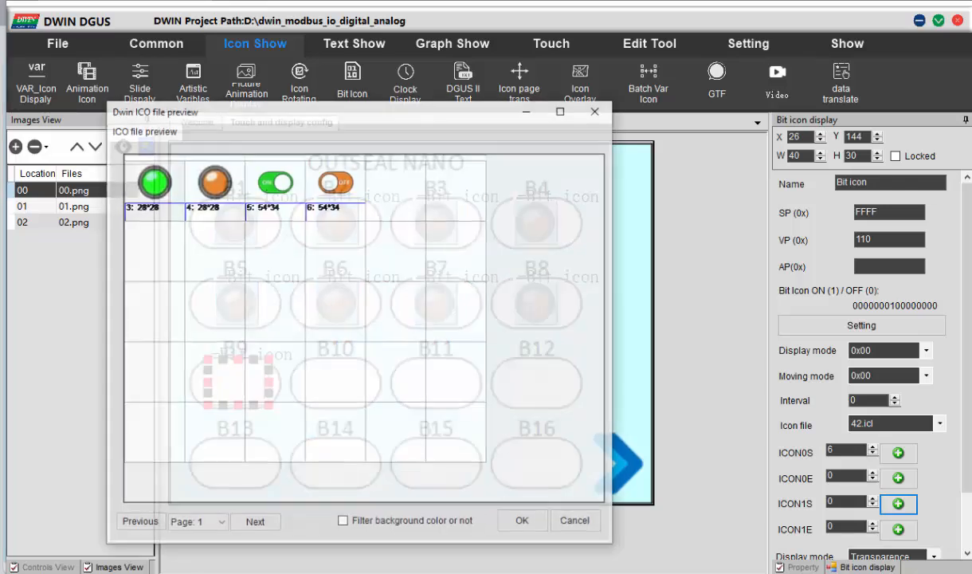
click(275, 189)
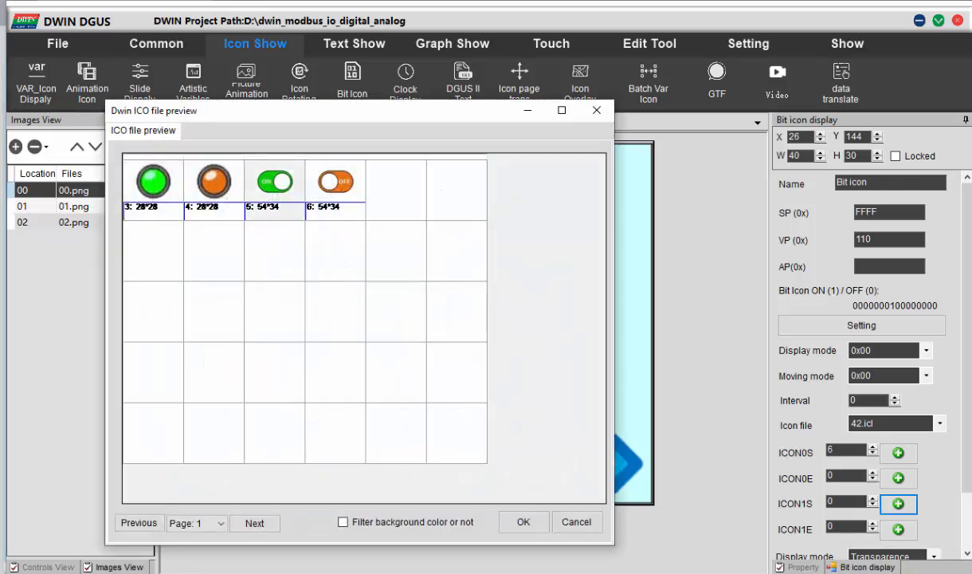
click(521, 521)
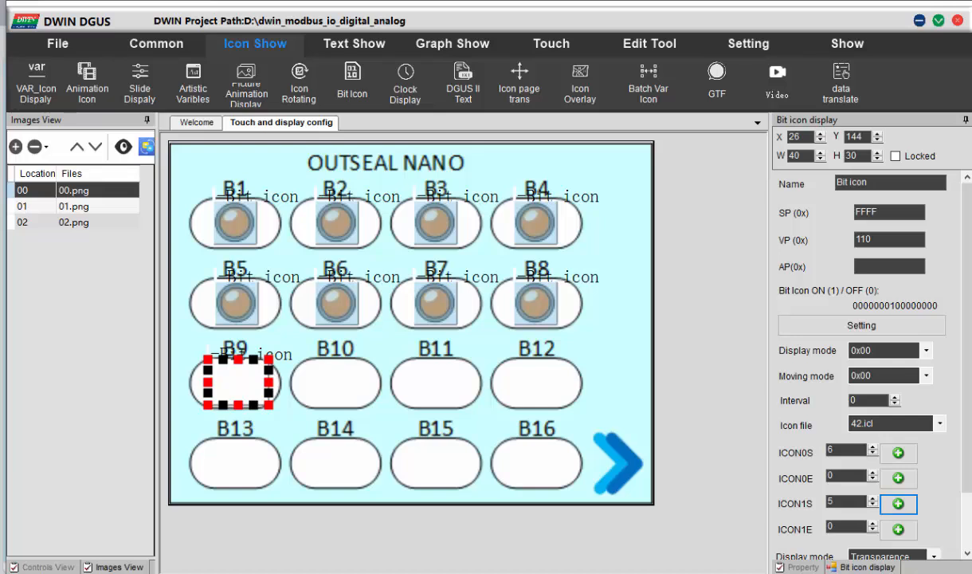
Duplicate the B9 switch icon into the B10 field, and copy that pair into the B11 and B12 fields.
click(245, 384)
drag(242, 381, 355, 380)
click(327, 383)
click(265, 383)
drag(183, 338, 395, 430)
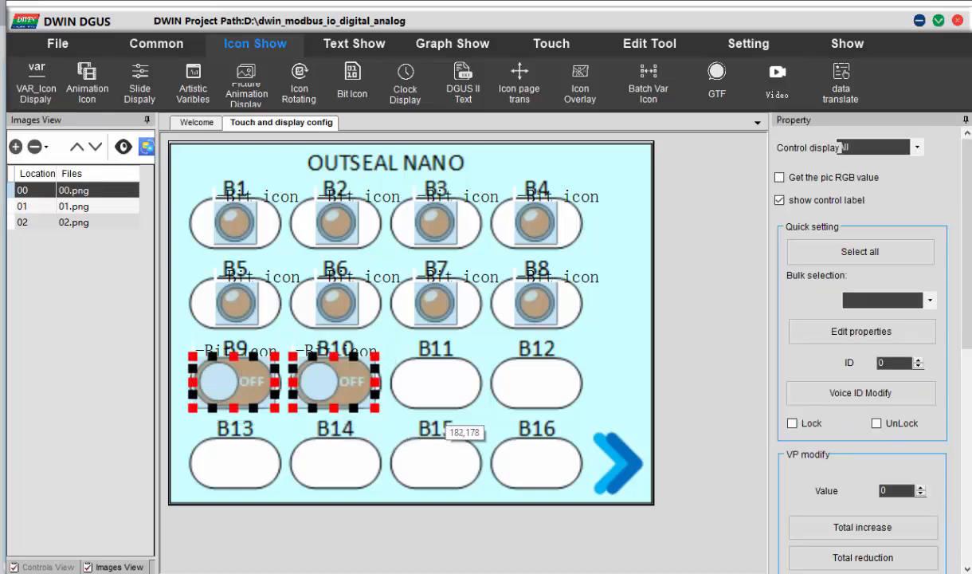
key(ctrl+c)
key(ctrl+v)
drag(366, 379, 565, 379)
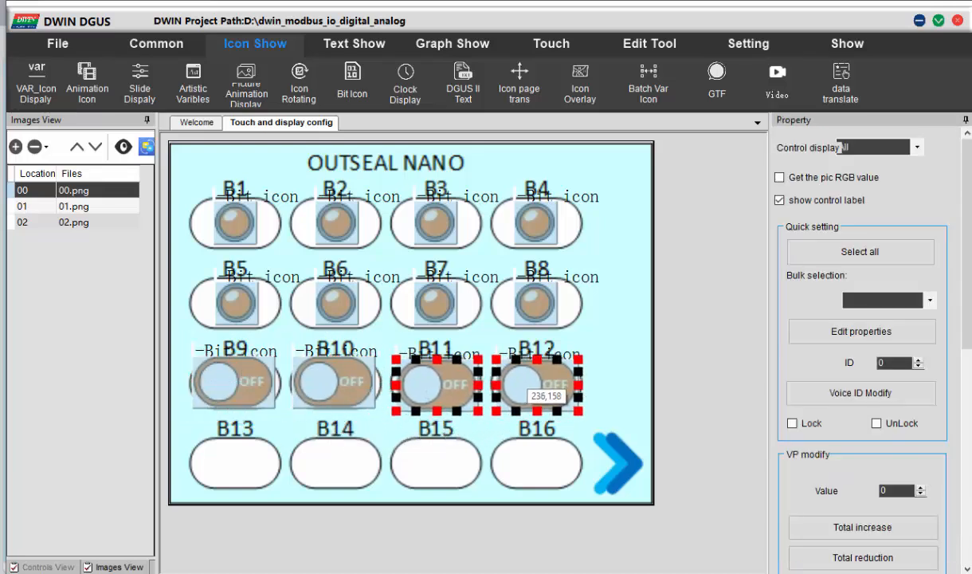
Copy the row of four switch icons from B9 to B12 and place the copies in the B13 to B16 fields.
drag(189, 338, 600, 416)
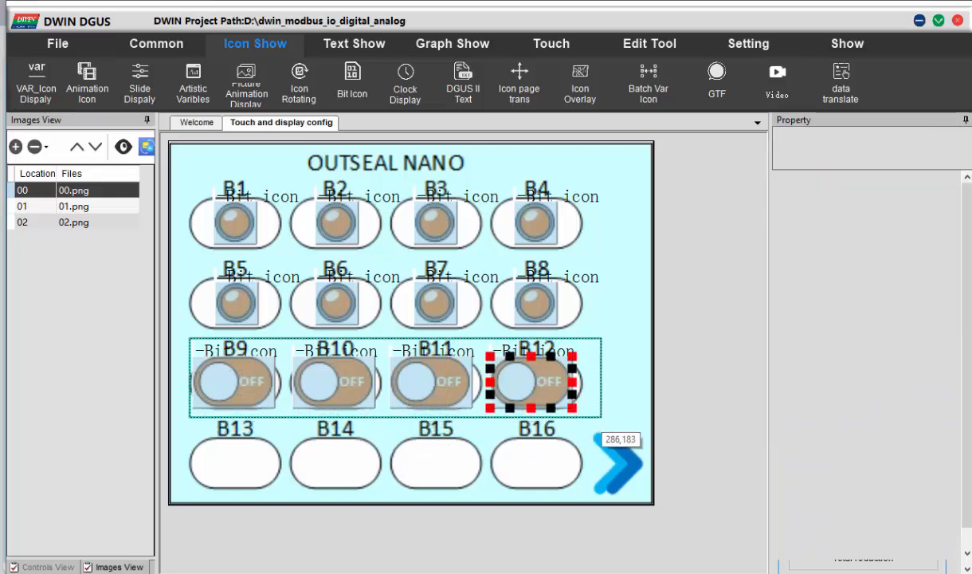
click(610, 387)
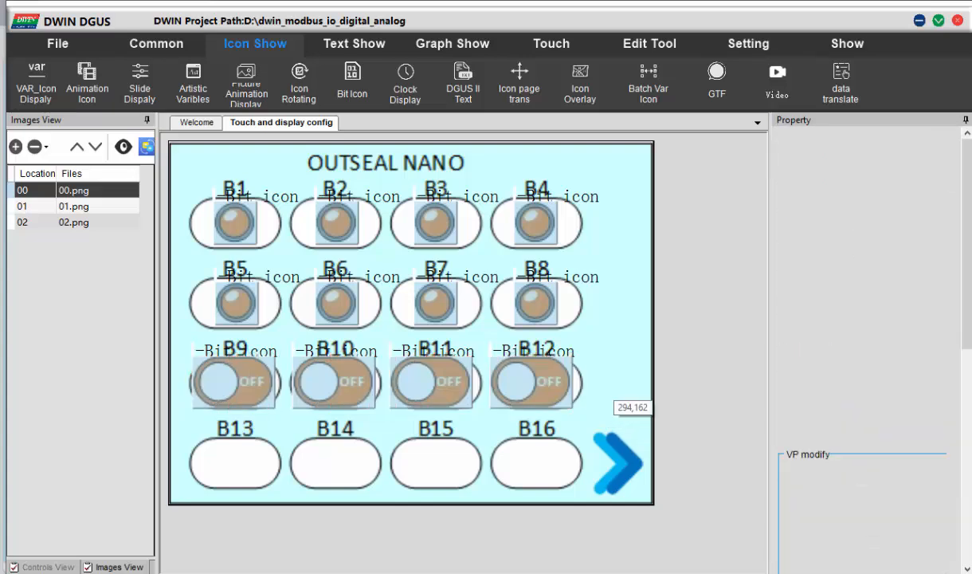
key(ctrl+v)
drag(547, 388, 589, 440)
click(610, 393)
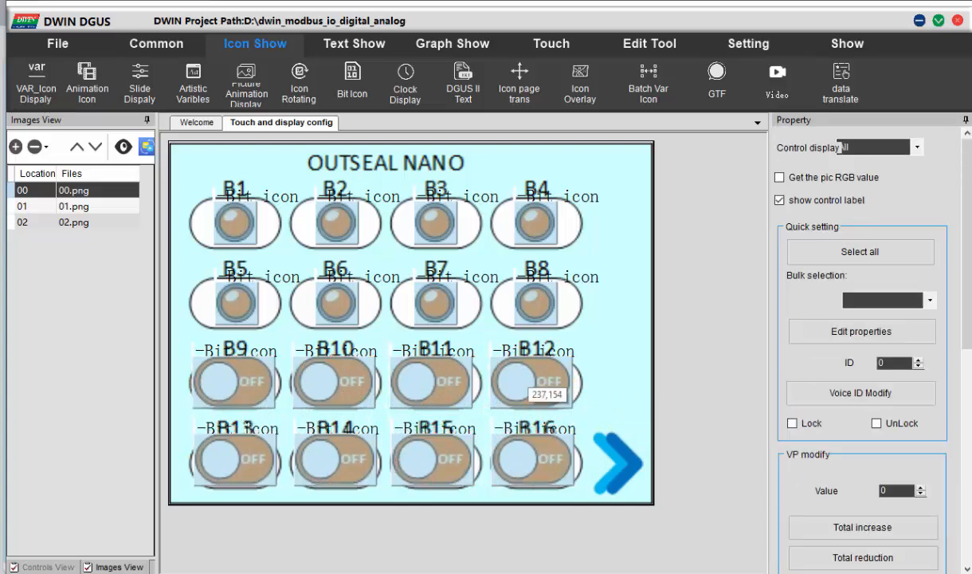
Align the top edges of the B9 to B12 switch icons, and do the same for the B13 to B16 icons.
click(244, 384)
click(332, 381)
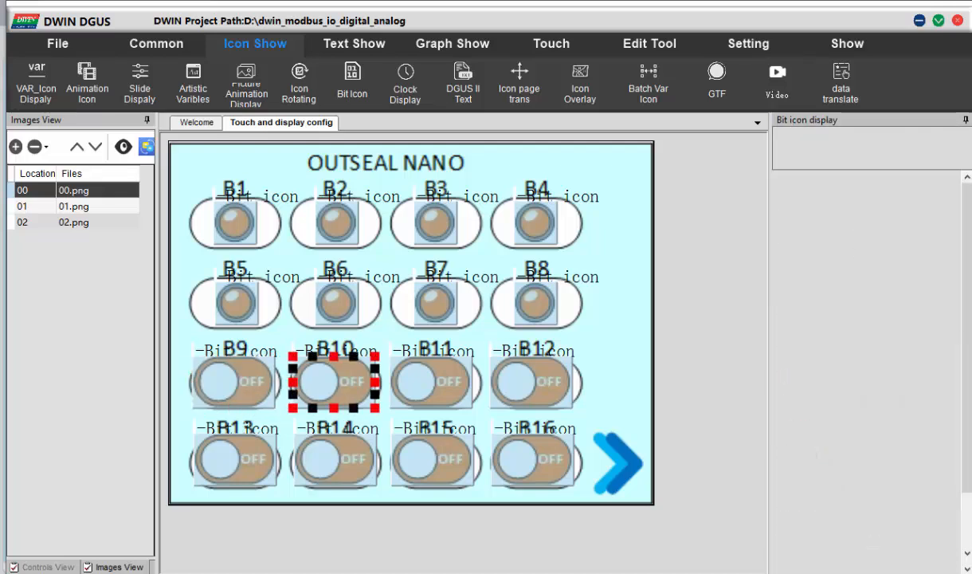
click(426, 381)
click(518, 380)
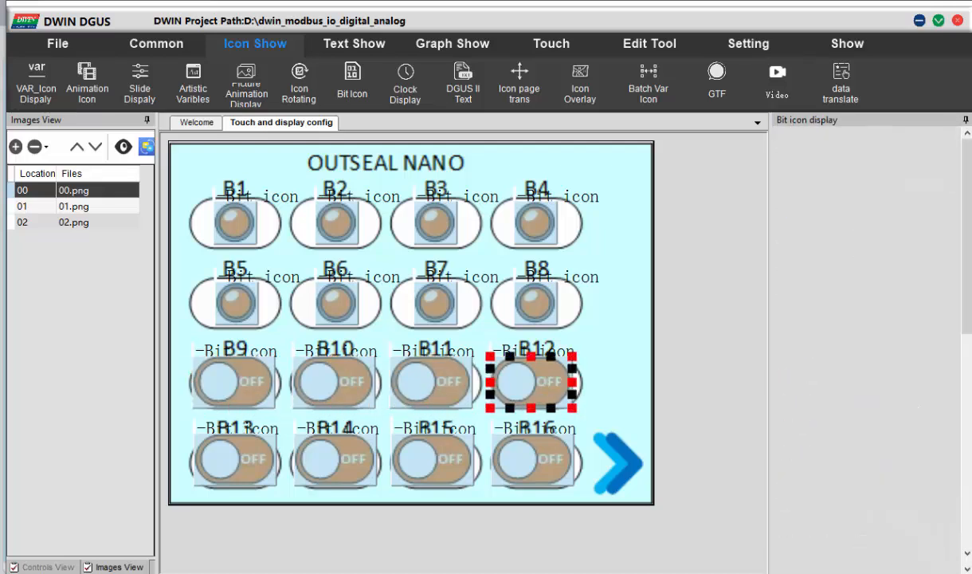
drag(186, 344, 602, 415)
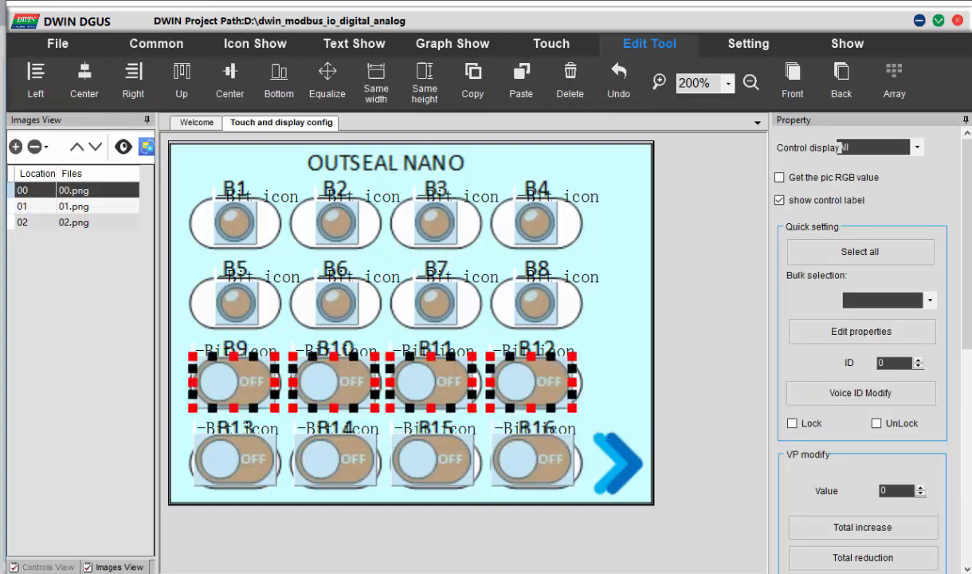
click(649, 43)
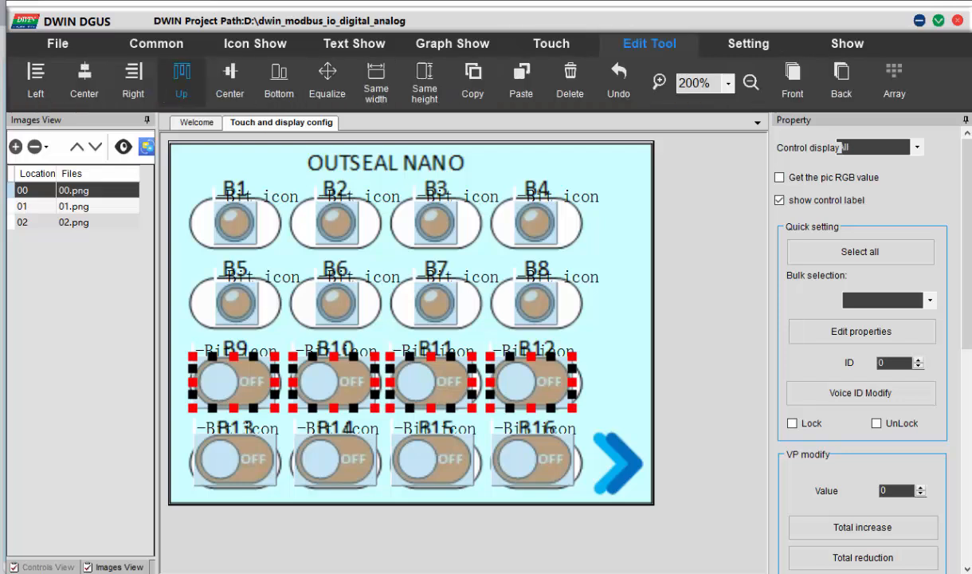
click(84, 80)
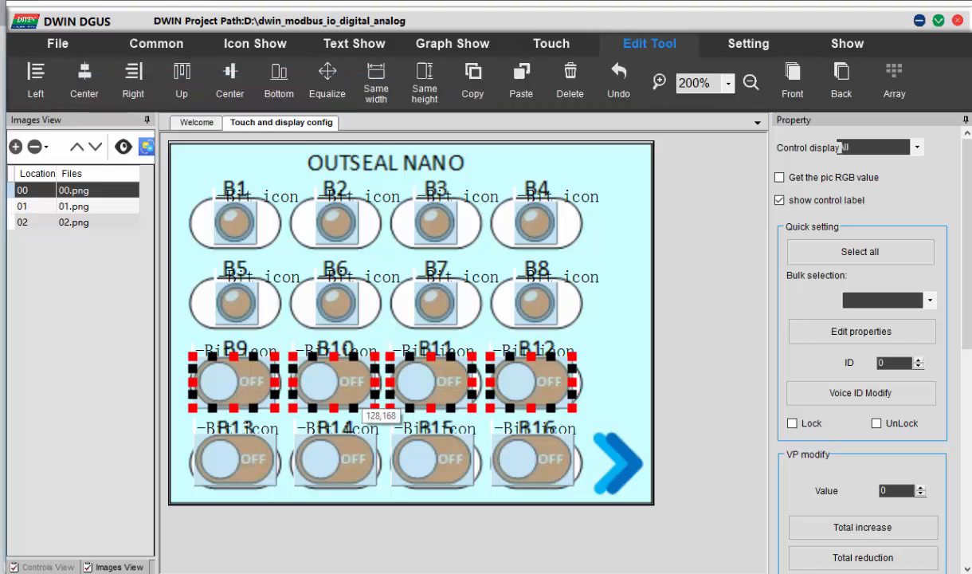
drag(179, 424, 580, 483)
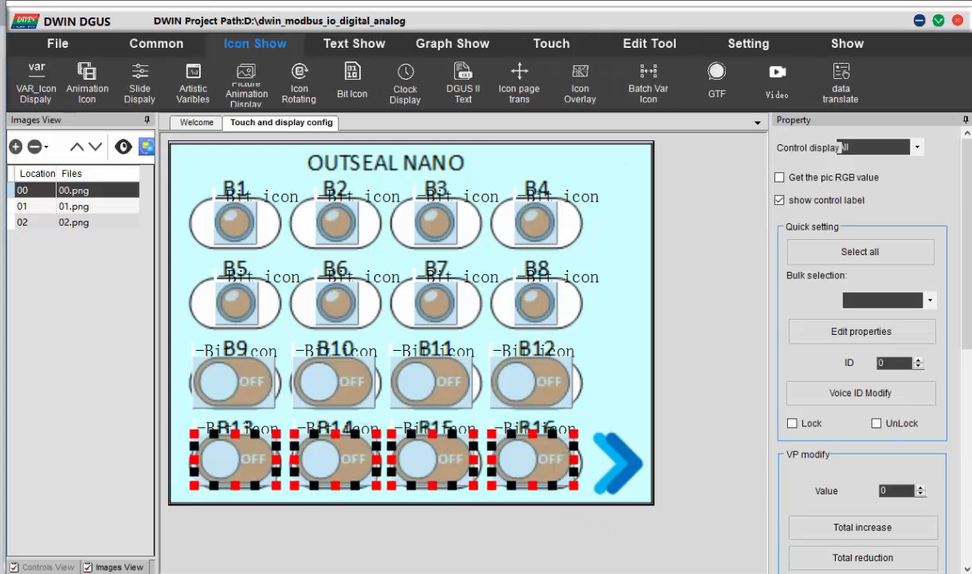
click(181, 80)
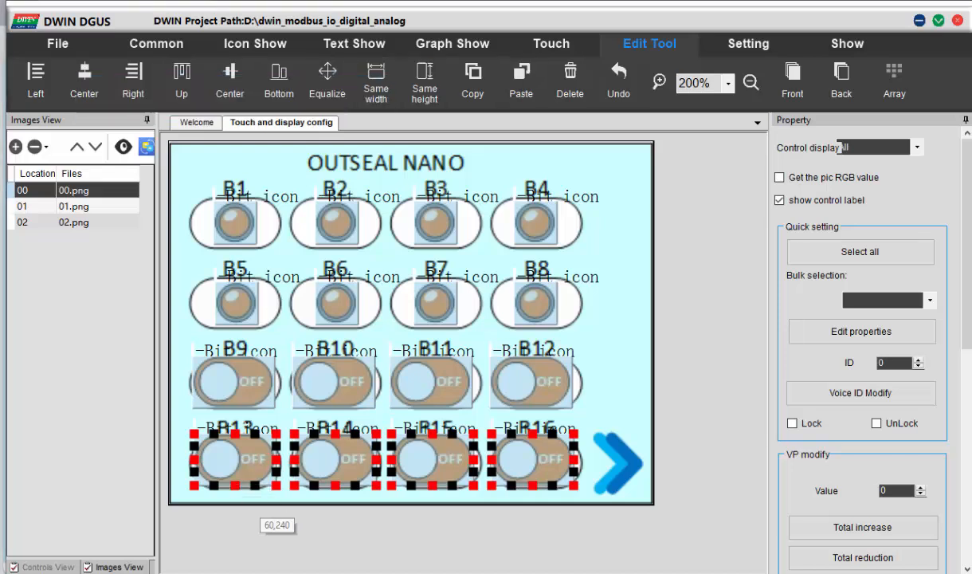
click(590, 391)
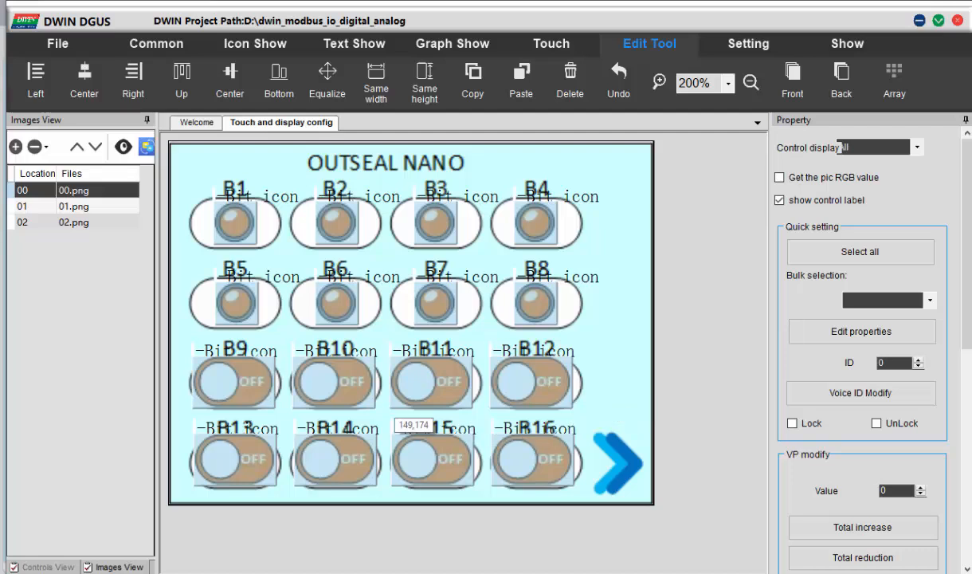
Nudge the B9, B10 and B11 switch icons slightly right within their fields, moving the B11 icon by three pixels.
click(254, 396)
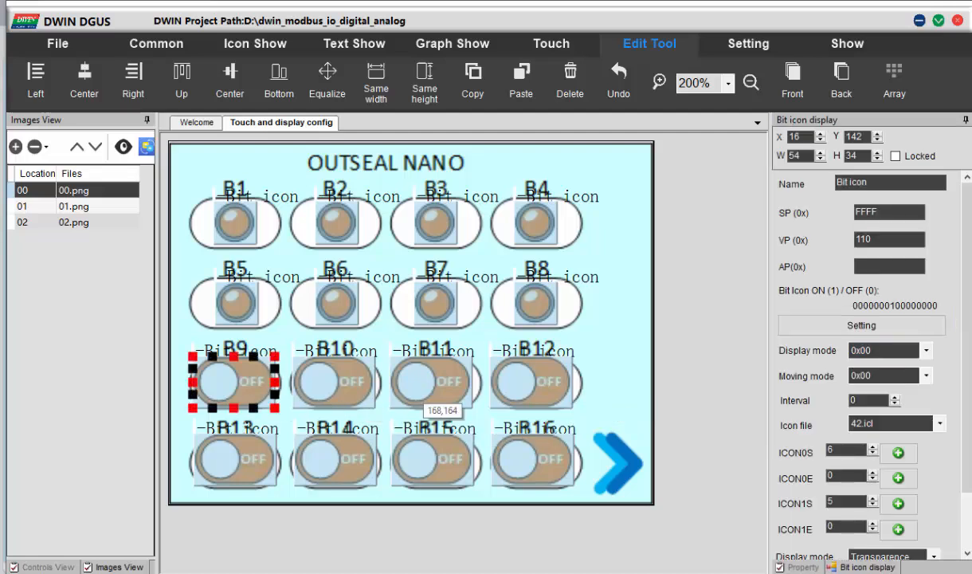
click(360, 401)
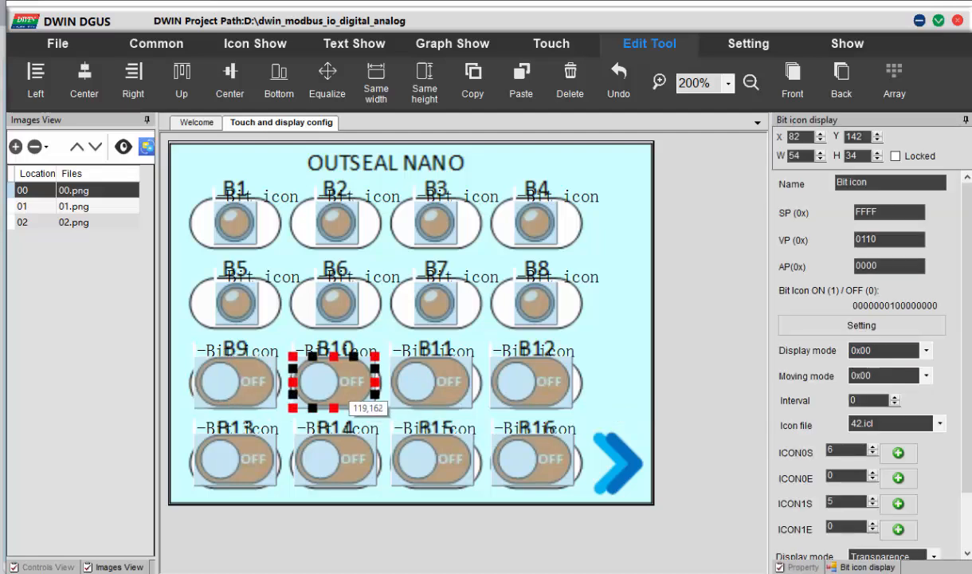
click(403, 392)
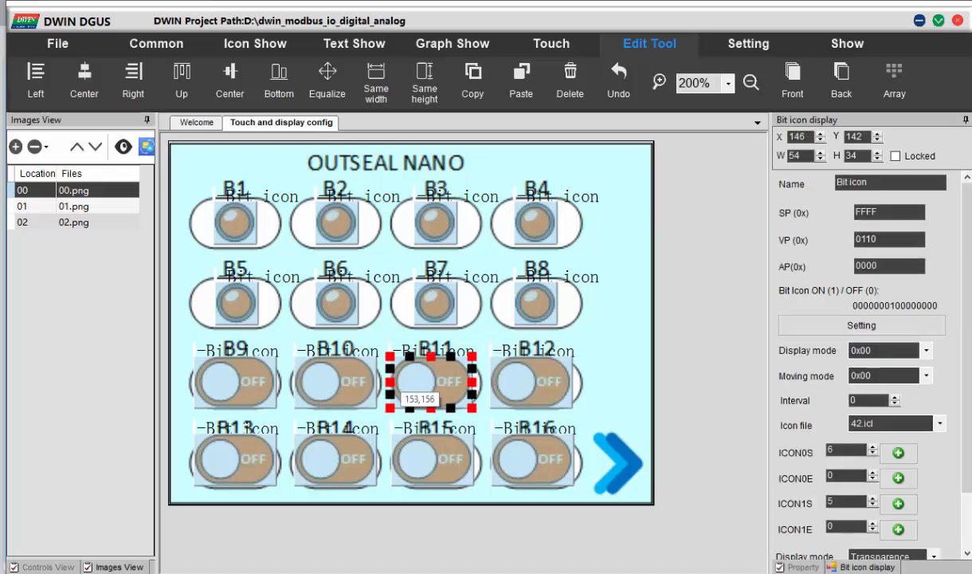
key(Right)
key(Right)
key(Right)
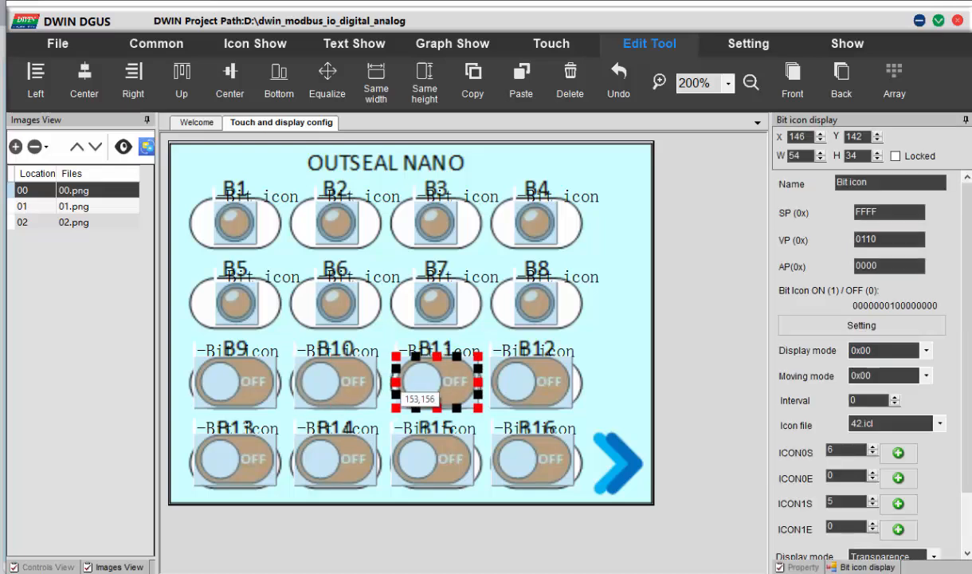
Nudge the B12 switch icon four pixels right and the B11 switch icon one pixel left within their fields.
click(542, 384)
key(Right)
key(Right)
key(Right)
key(Right)
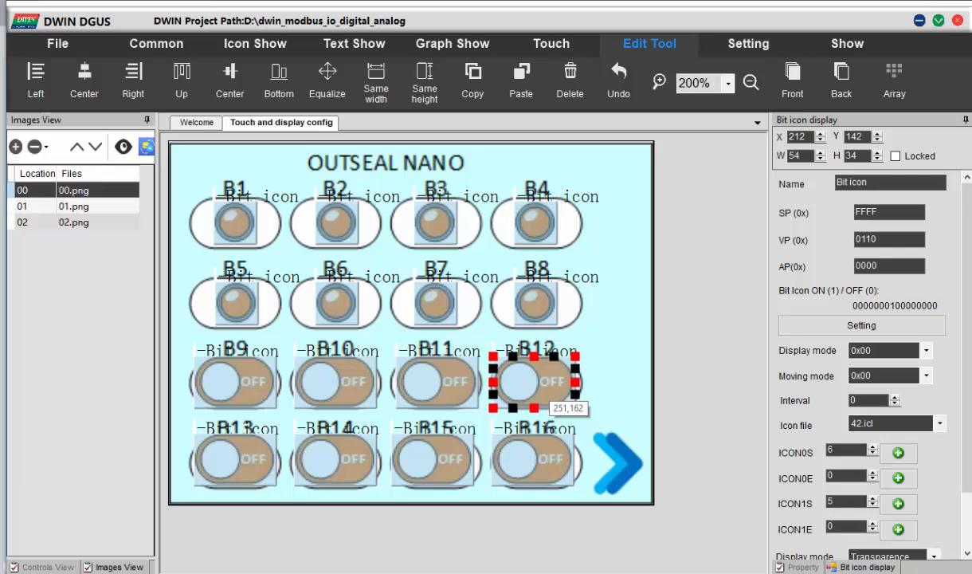
click(502, 412)
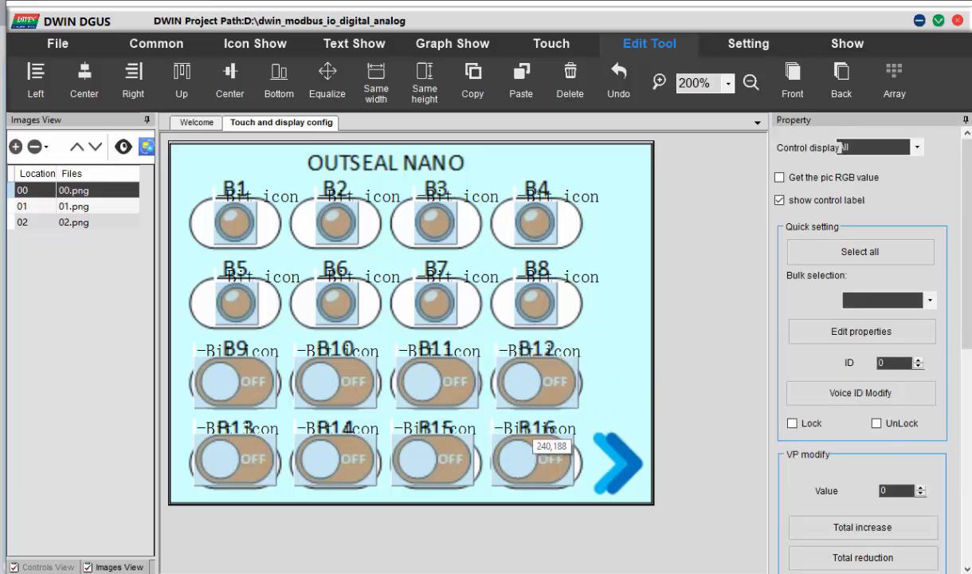
click(424, 395)
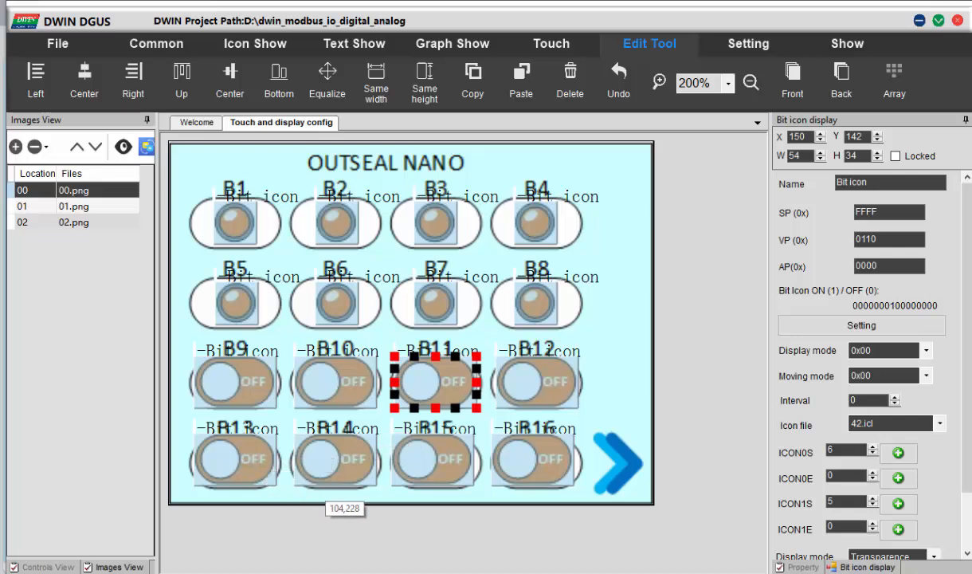
Nudge the B15 and B16 switch icons two pixels right each within their fields.
click(432, 479)
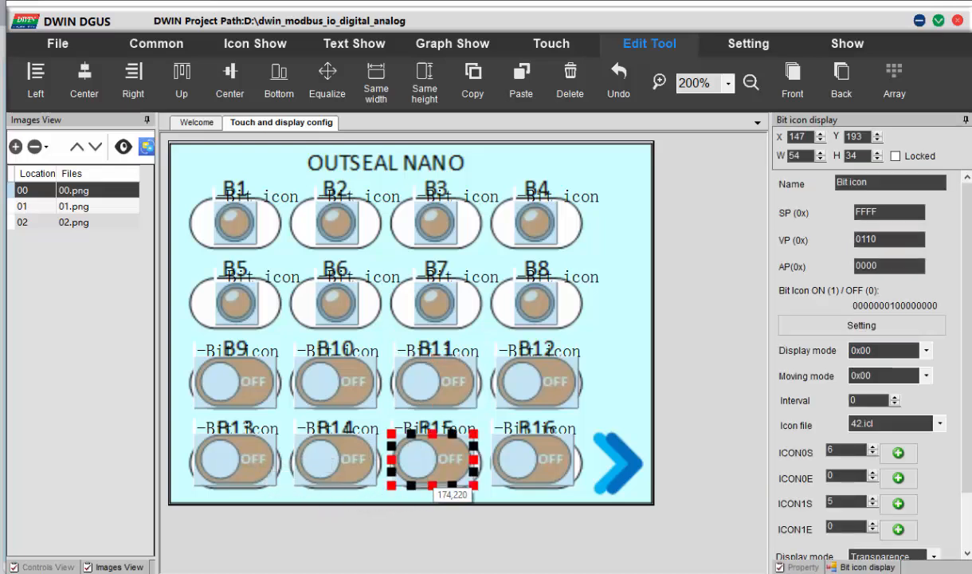
key(Right)
key(Right)
click(541, 470)
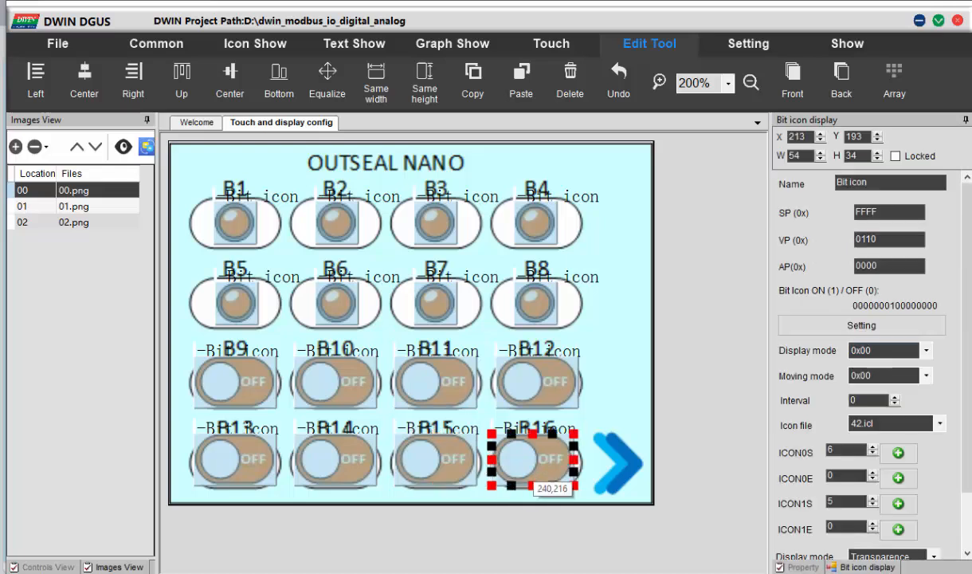
key(Right)
key(Right)
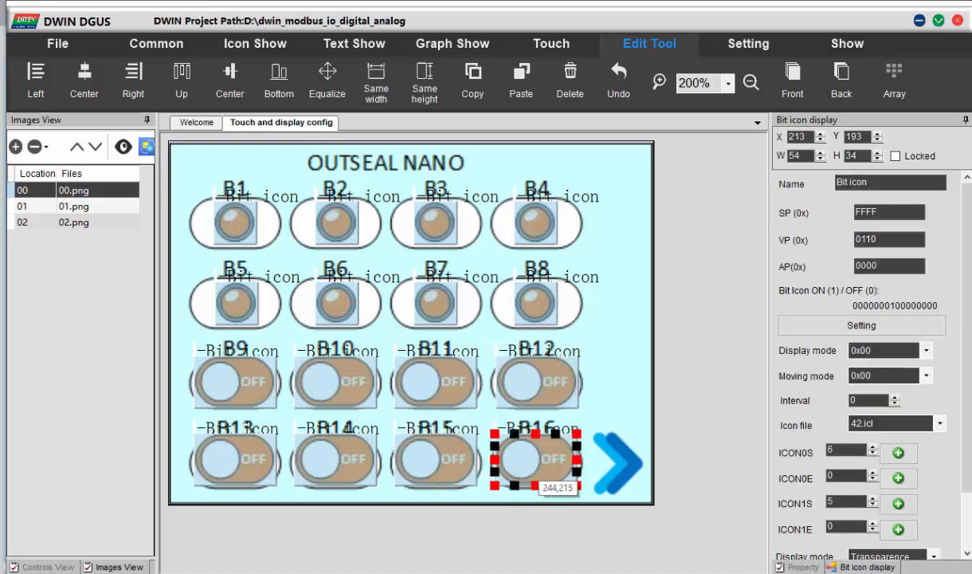
click(640, 390)
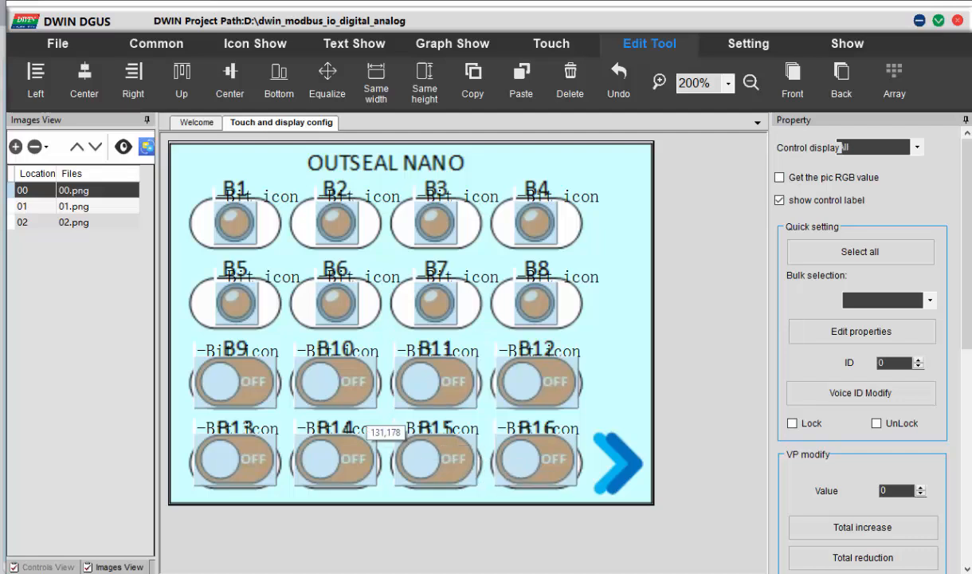
Set the bit control so the B10 switch icon uses only bit 9 and the B11 switch icon only bit 10.
click(336, 384)
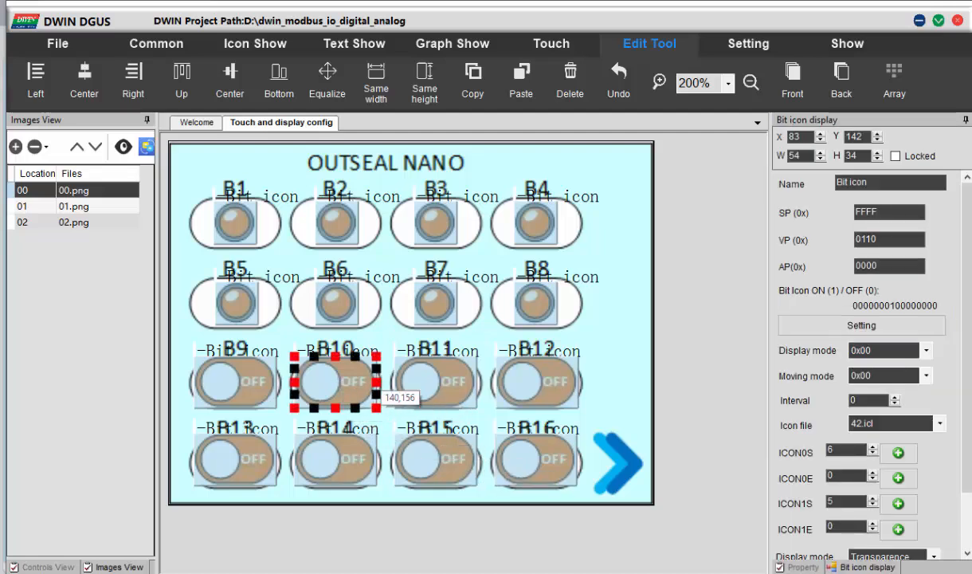
click(861, 325)
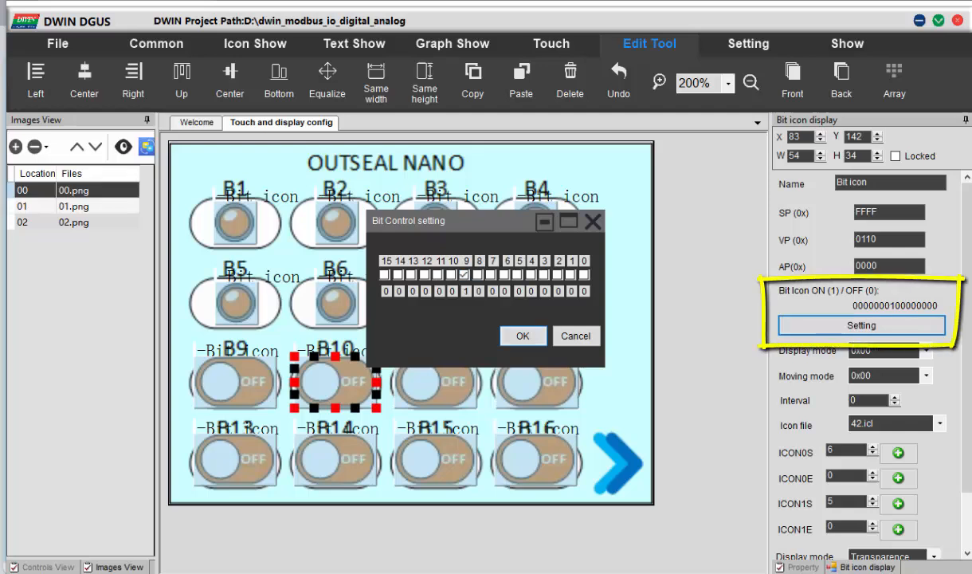
click(522, 335)
click(434, 381)
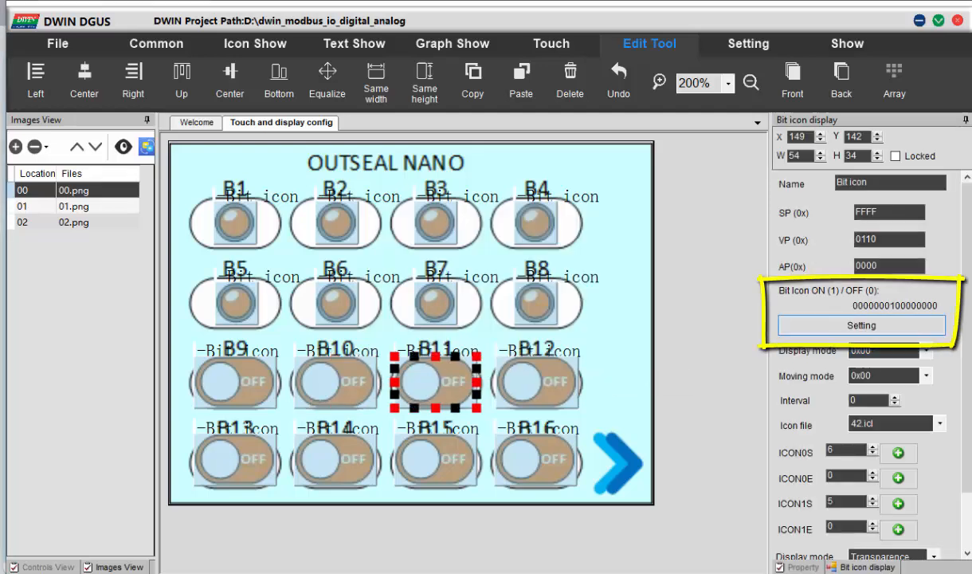
click(861, 325)
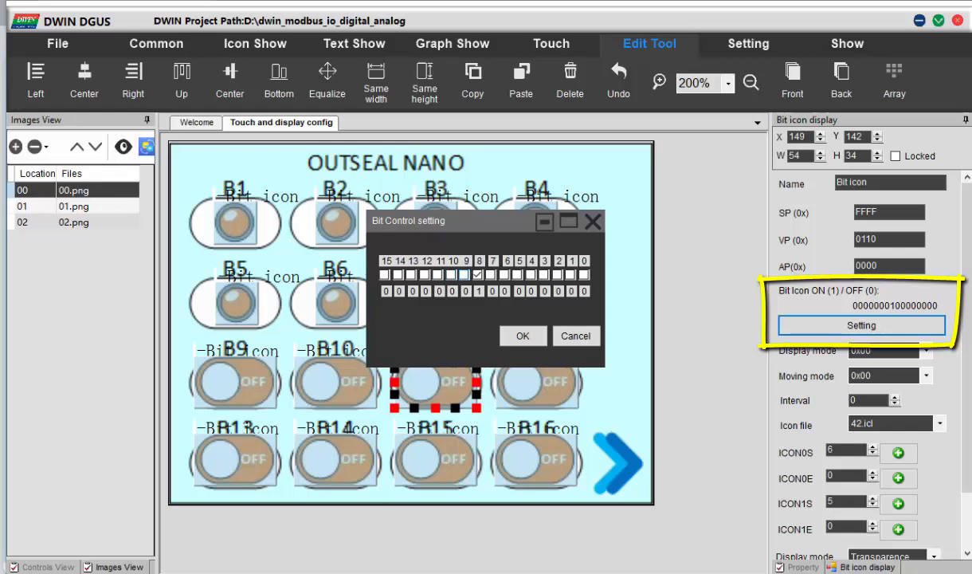
click(522, 336)
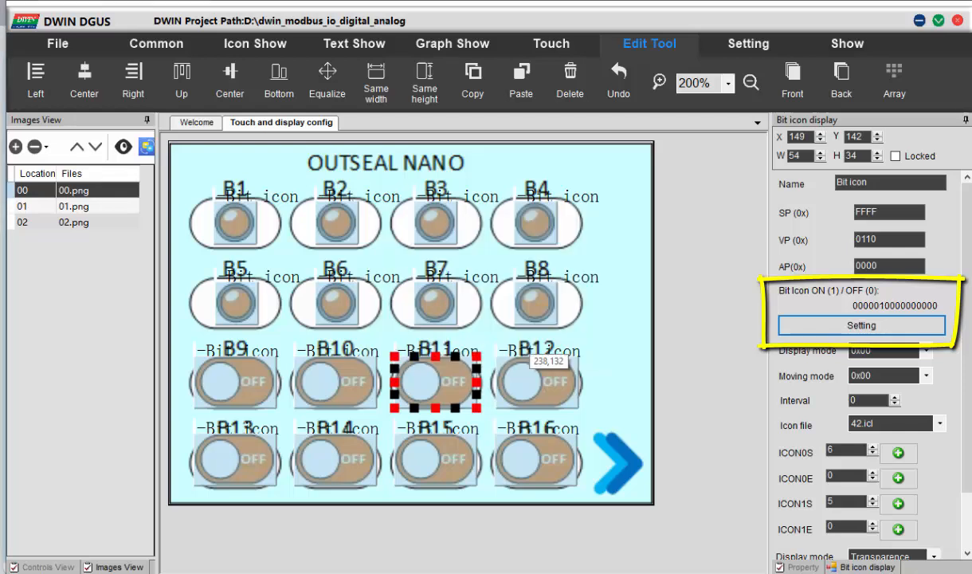
Set the bit control so the B12 switch icon uses only bit 11 and the B13 switch icon only bit 12.
click(536, 381)
click(862, 325)
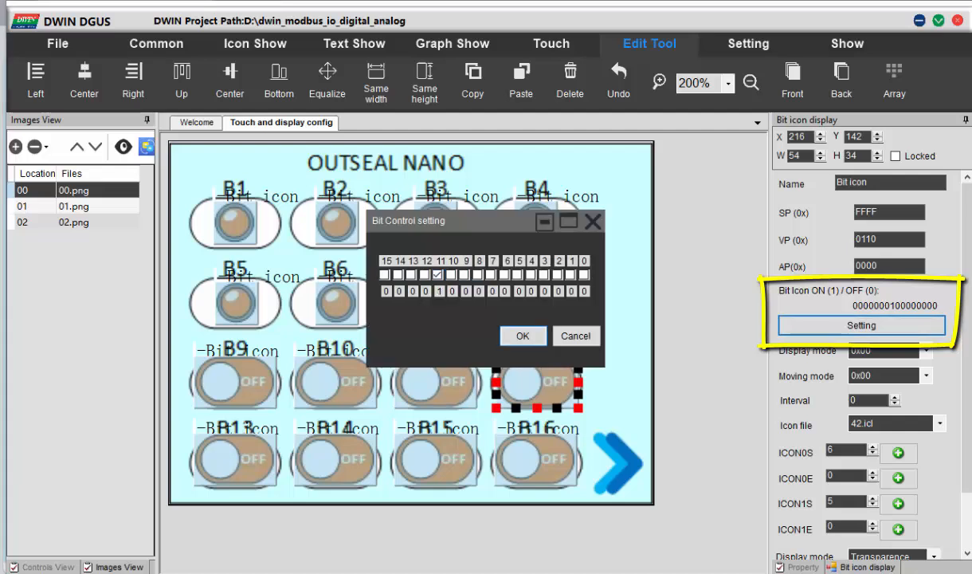
click(522, 335)
click(236, 446)
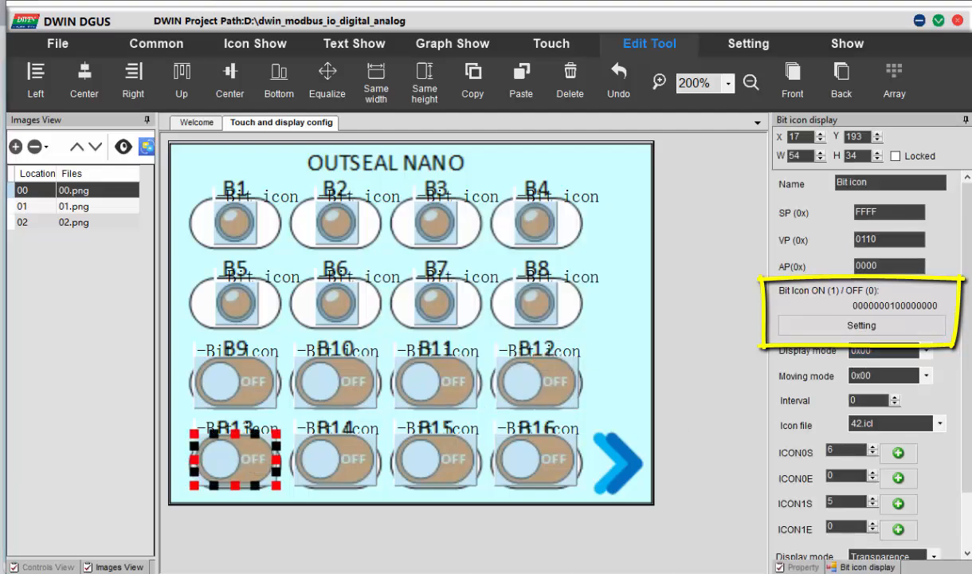
click(861, 325)
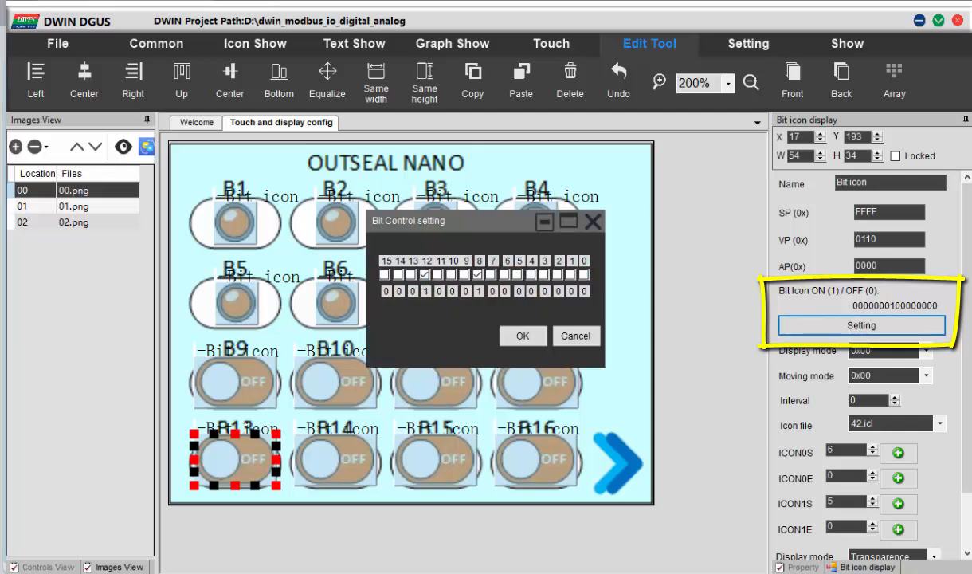
click(522, 335)
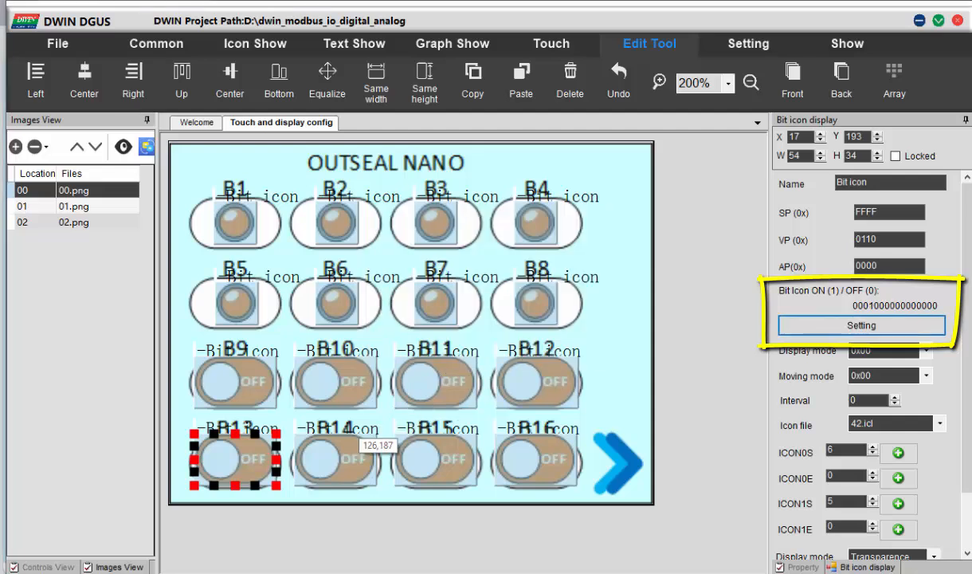
Set the bit control so the B14 switch icon uses only bit 13 and the B15 switch icon only bit 14.
click(334, 450)
click(861, 325)
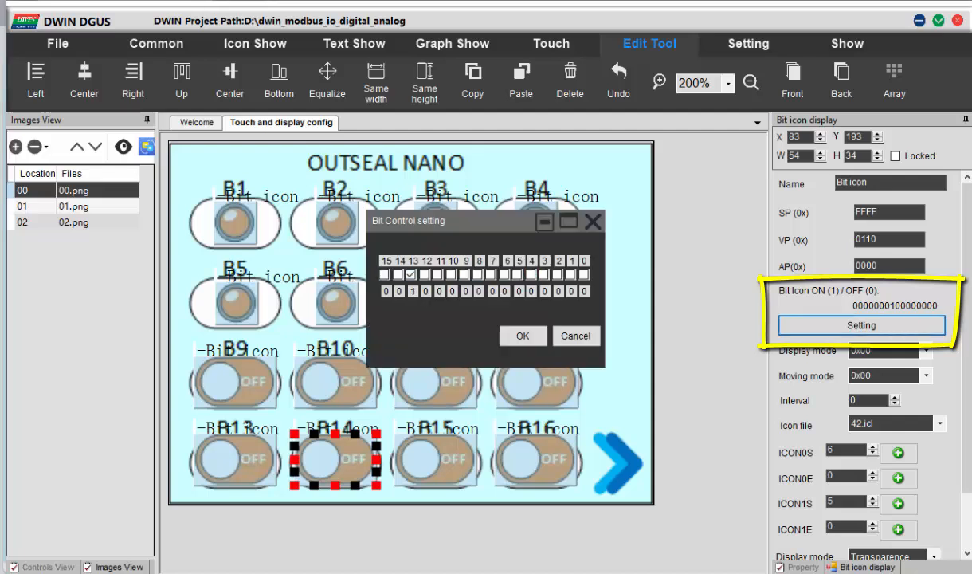
key(Return)
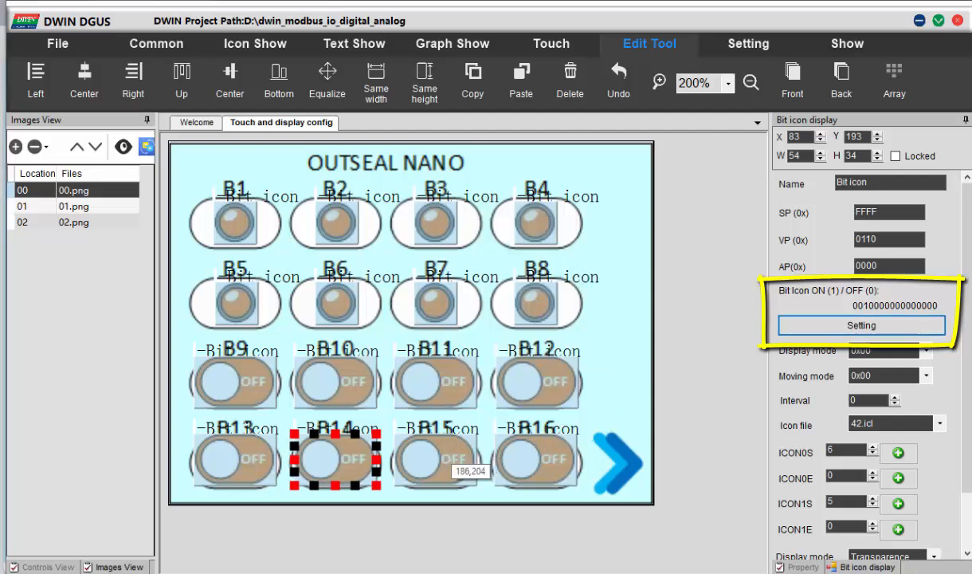
click(436, 458)
click(862, 326)
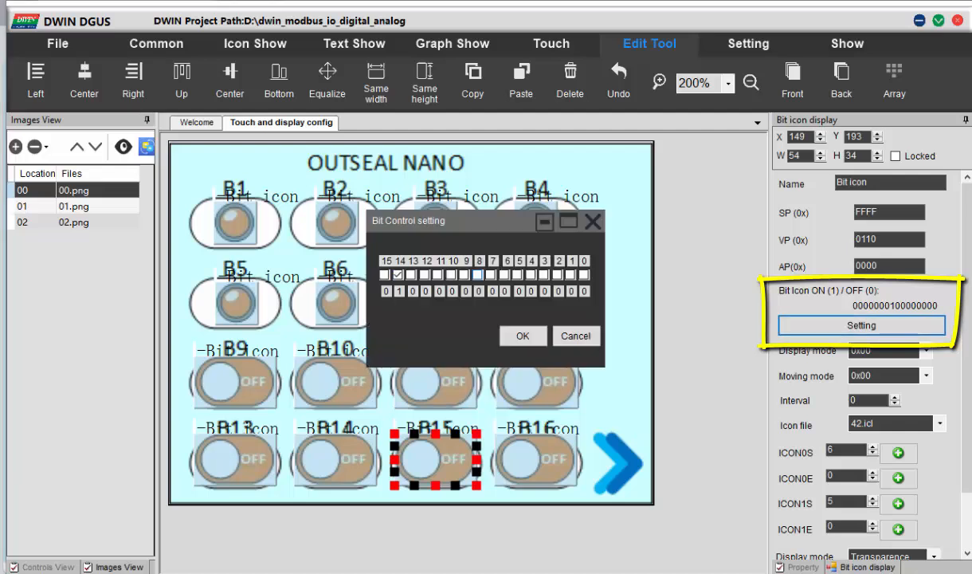
click(522, 335)
Set the B16 switch icon's bit control to only bit 15, and open the 01.png analog page.
click(536, 458)
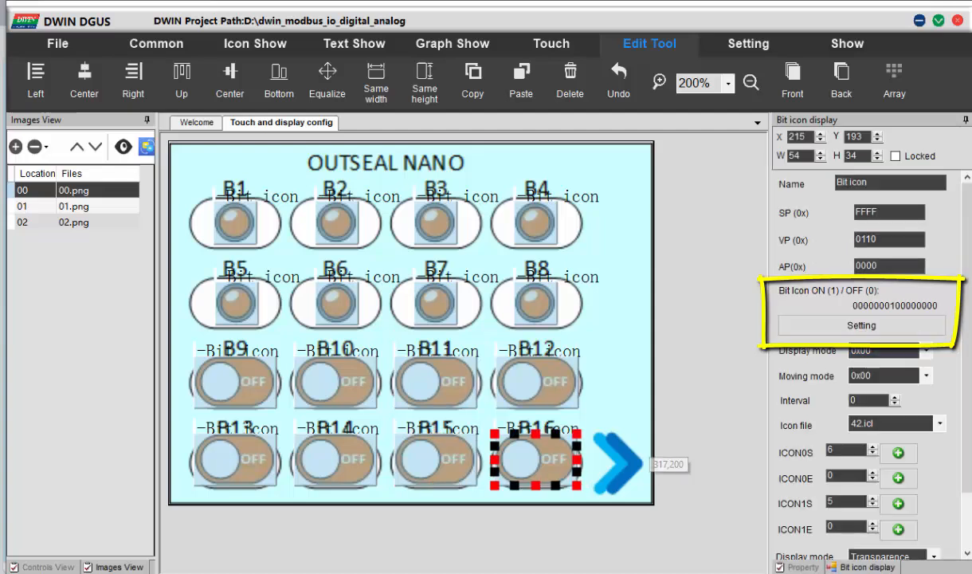
click(861, 325)
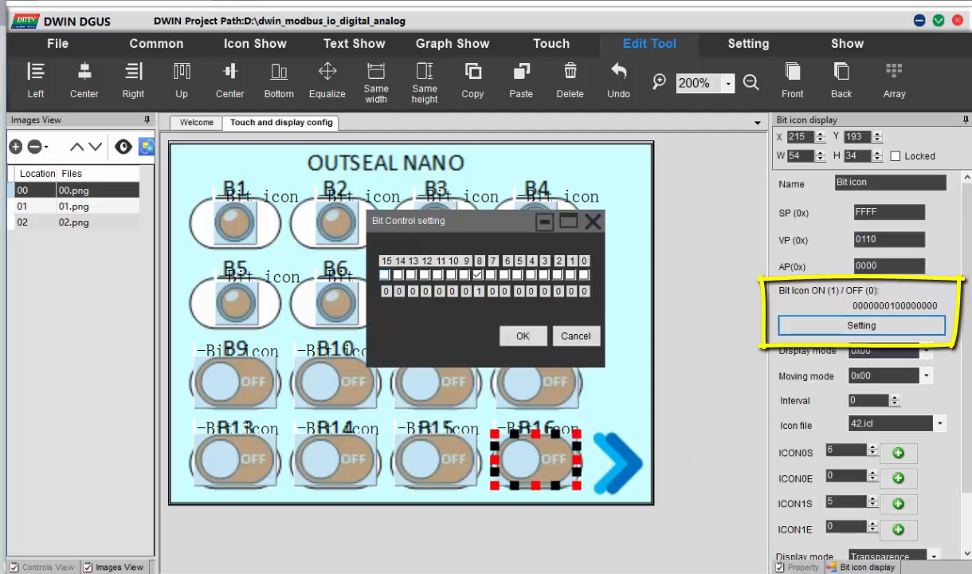
click(523, 336)
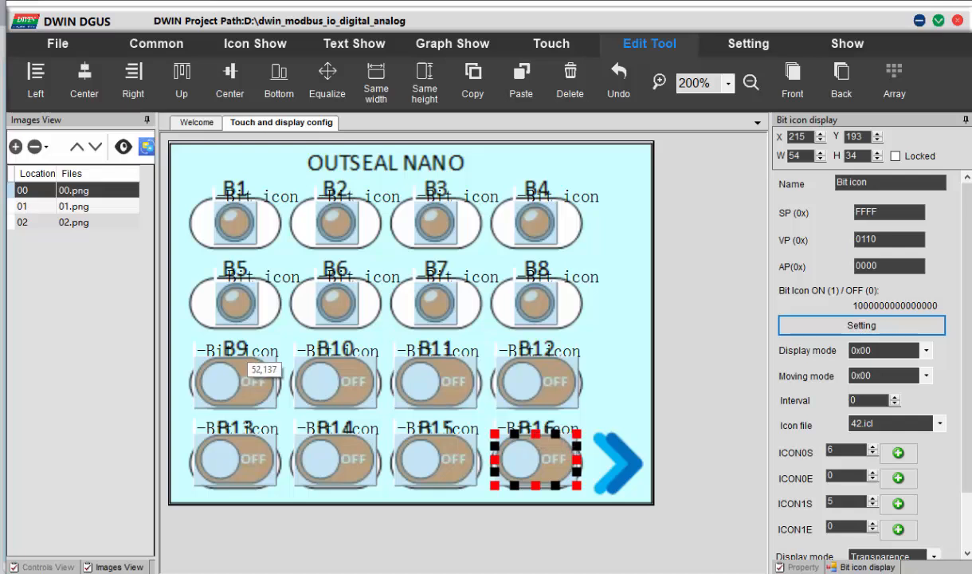
click(74, 207)
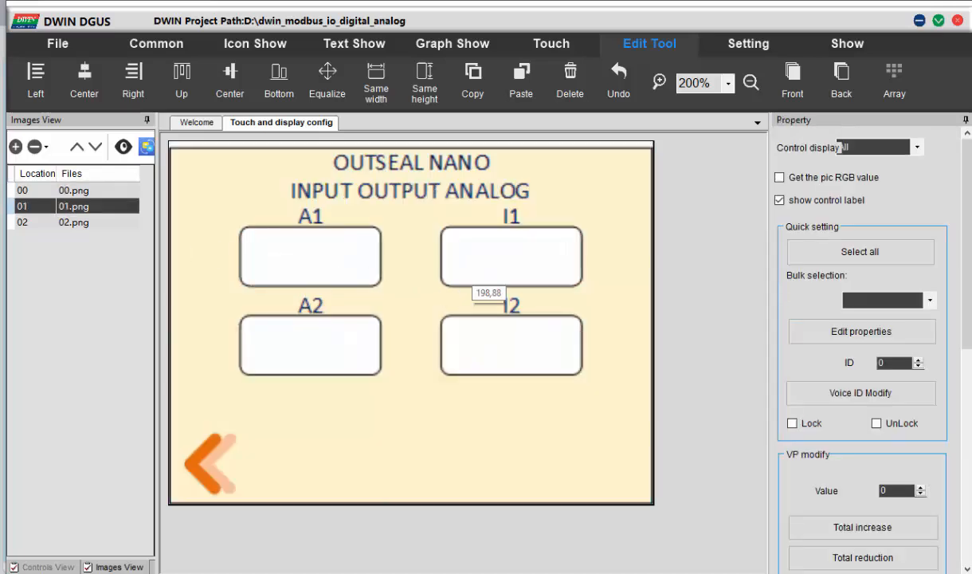
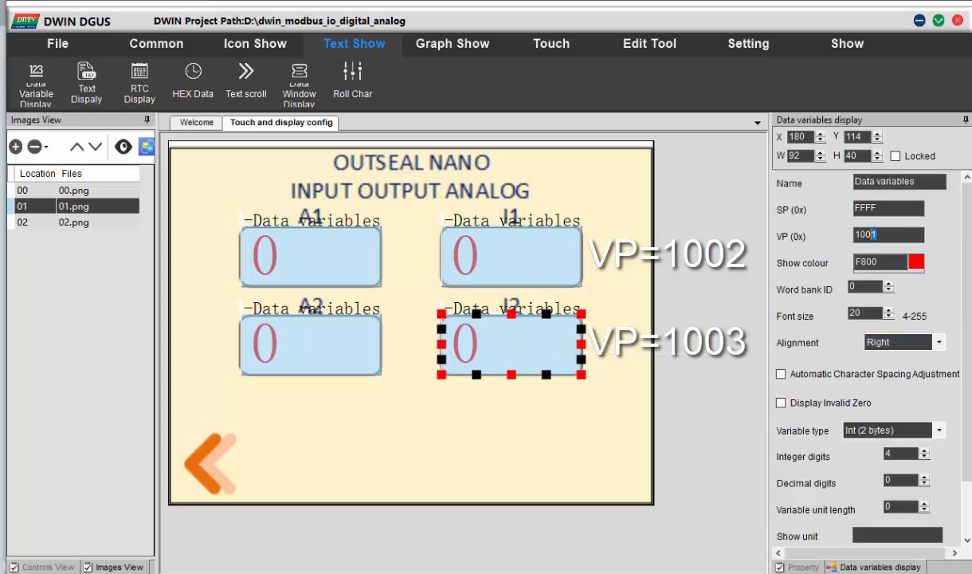
Set the VP of the I2 data variable to 1003 and check the settings of the I1 and I2 displays.
click(622, 323)
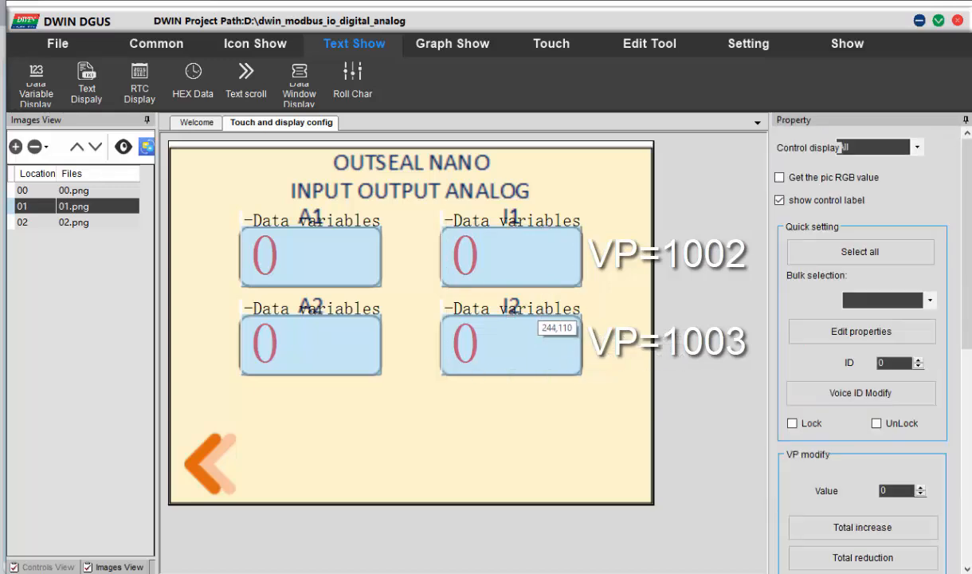
click(530, 269)
click(510, 325)
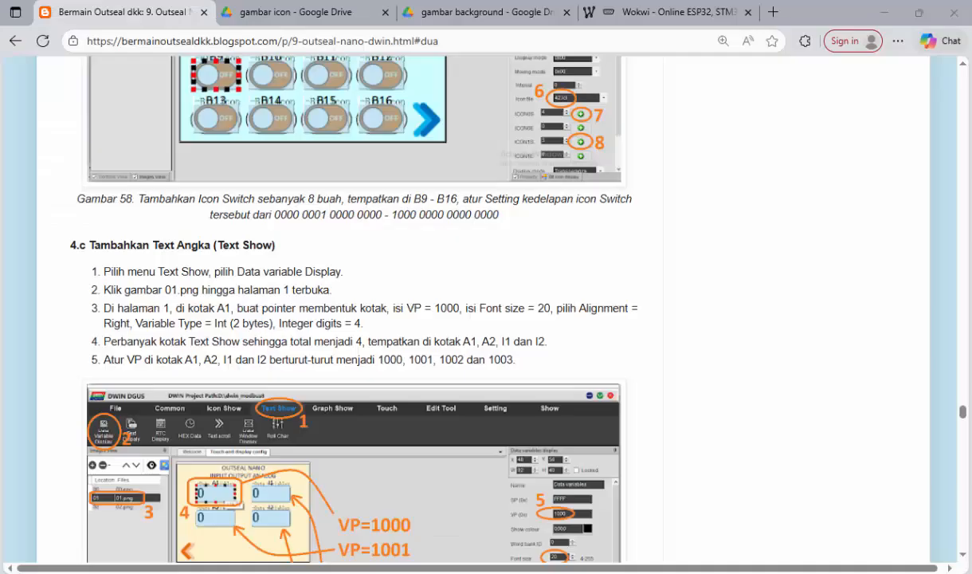
Read the browser guide's Text Show section and section 5a on adding the Switch touch areas.
scroll(486, 311, down, 3)
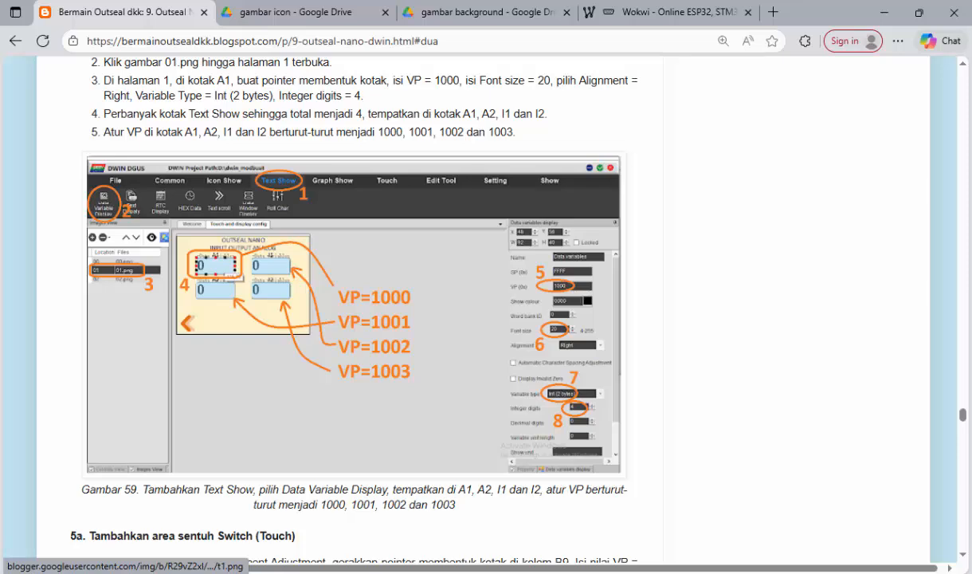
scroll(355, 311, down, 3)
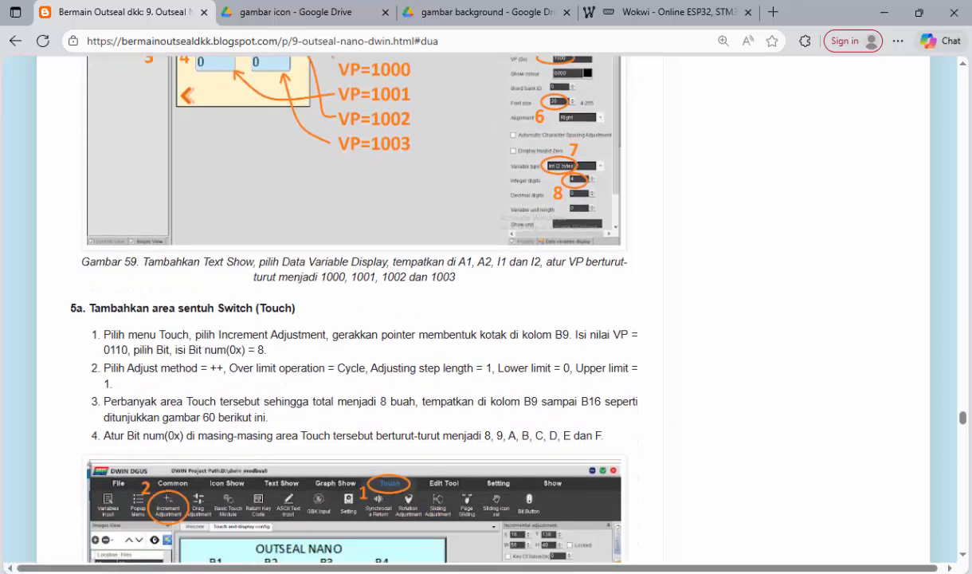
scroll(355, 311, down, 3)
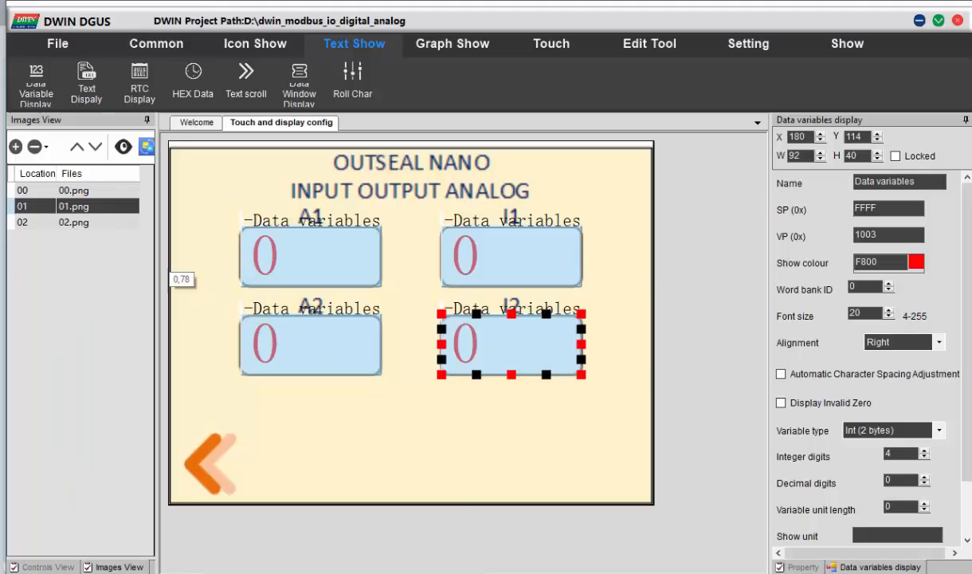
On page 00.png, draw a 55 by 34 Increment Adjustment touch area over the B9 toggle.
click(73, 189)
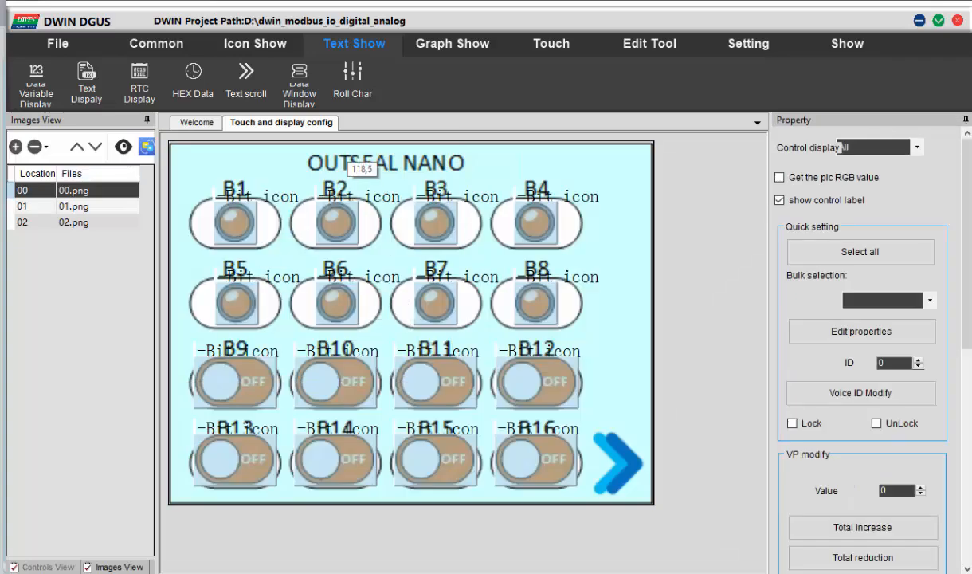
click(551, 43)
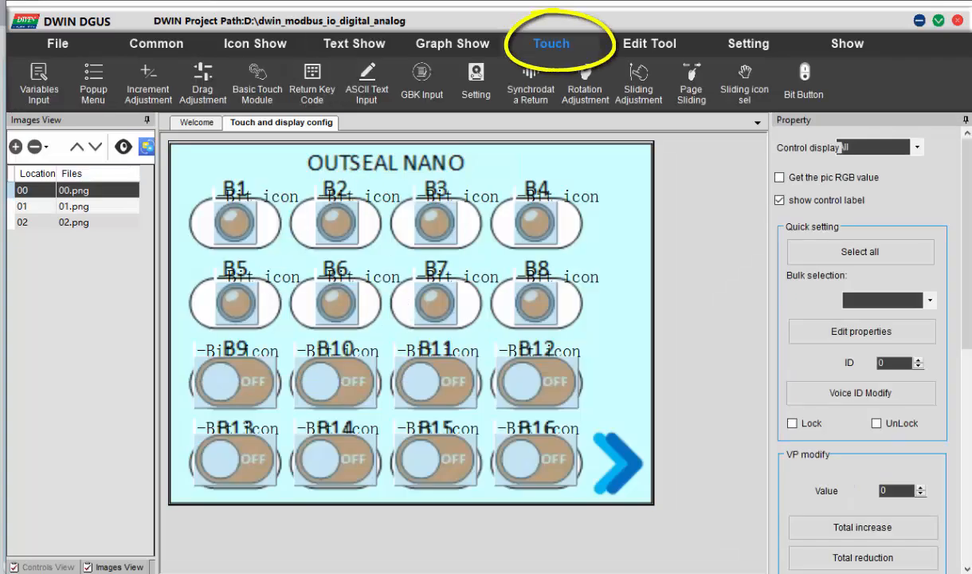
click(453, 43)
click(551, 43)
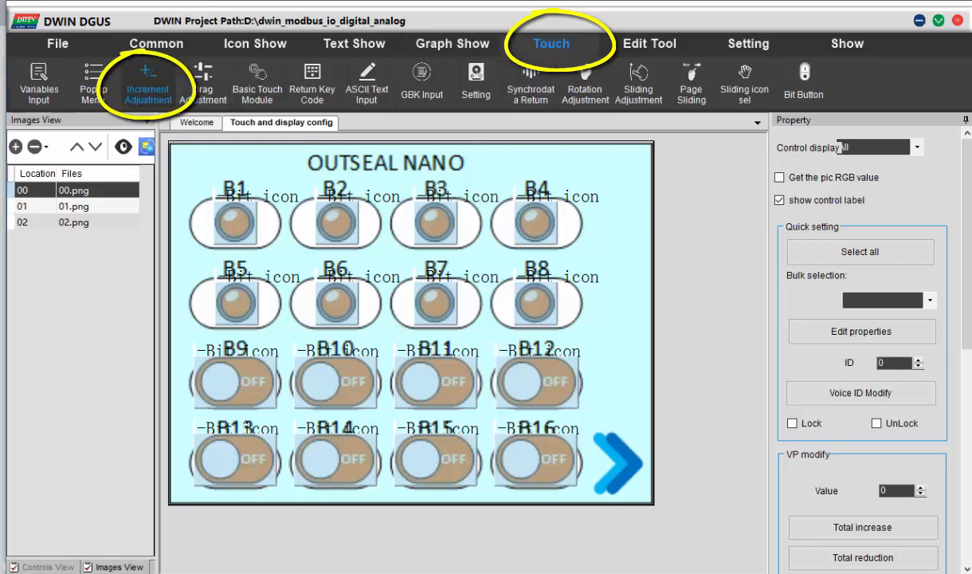
click(148, 83)
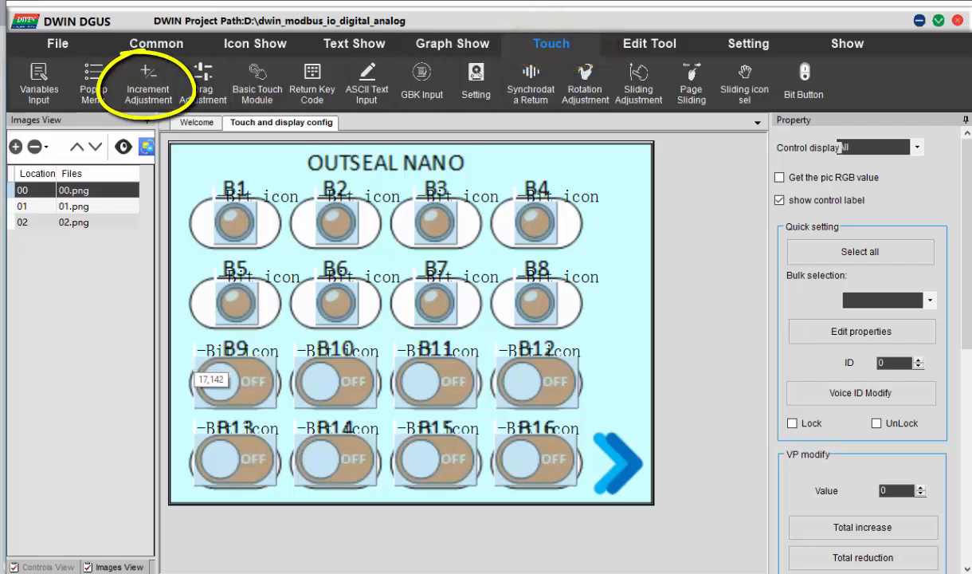
drag(193, 355, 278, 408)
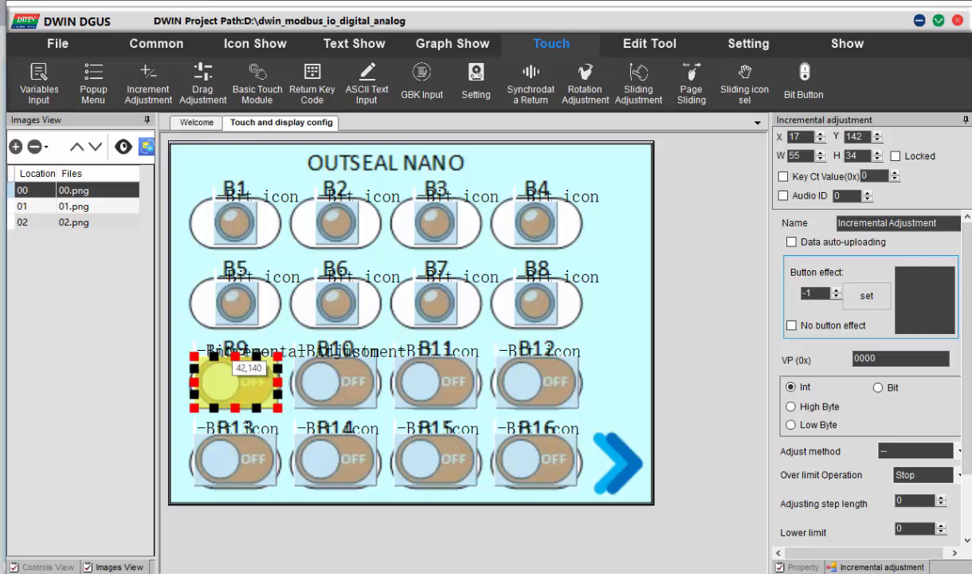
Configure the B9 touch area with VP 110, bit number 8, adjust method ++, Cycle over-limit operation, step length 1 and upper limit 1.
mouse_move(235, 356)
mouse_down()
mouse_move(235, 341)
mouse_move(235, 371)
mouse_move(235, 356)
mouse_up()
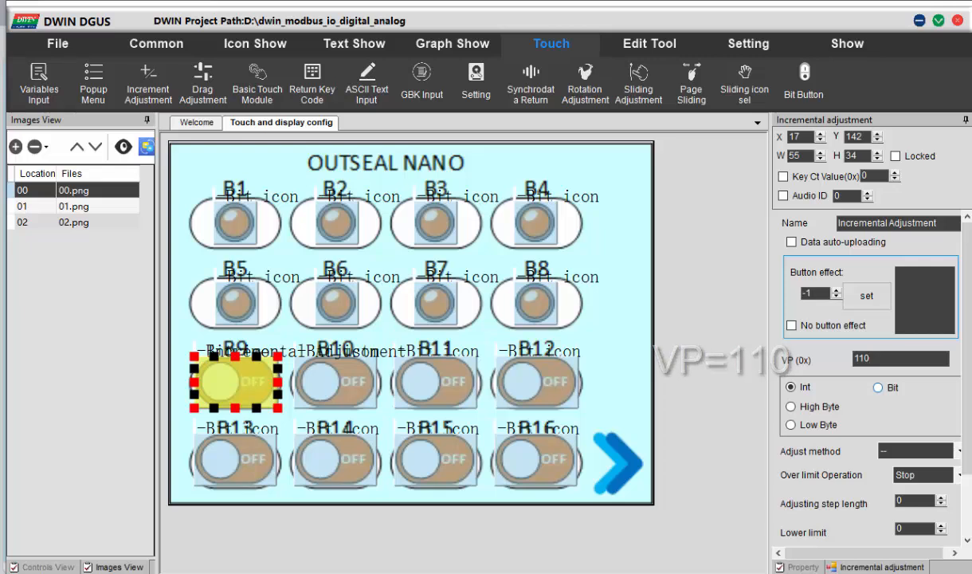
click(878, 388)
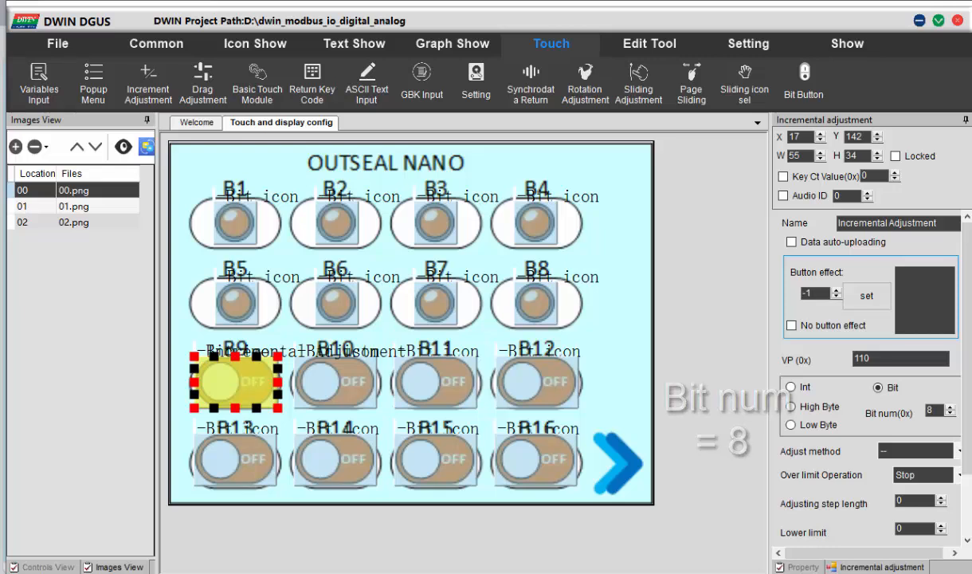
click(959, 451)
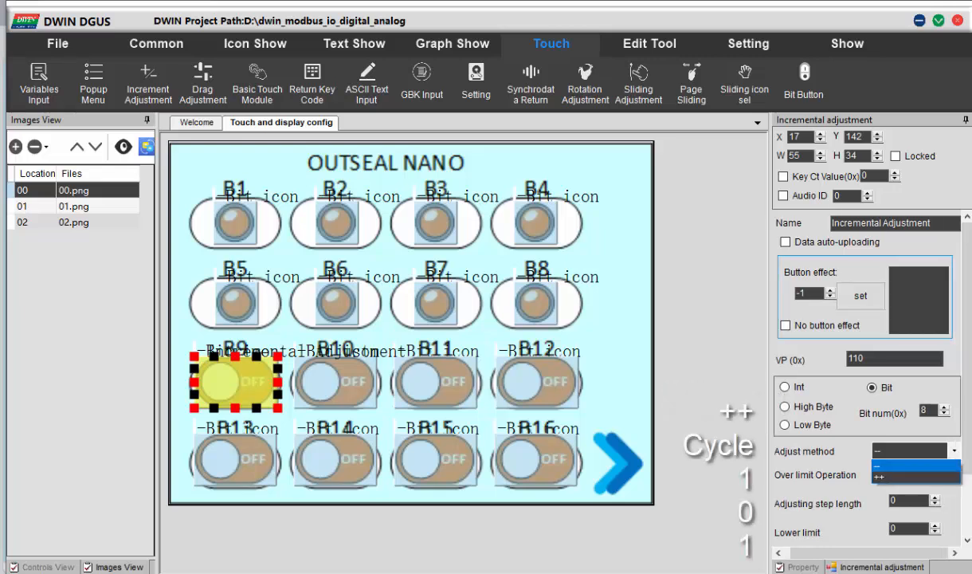
click(916, 476)
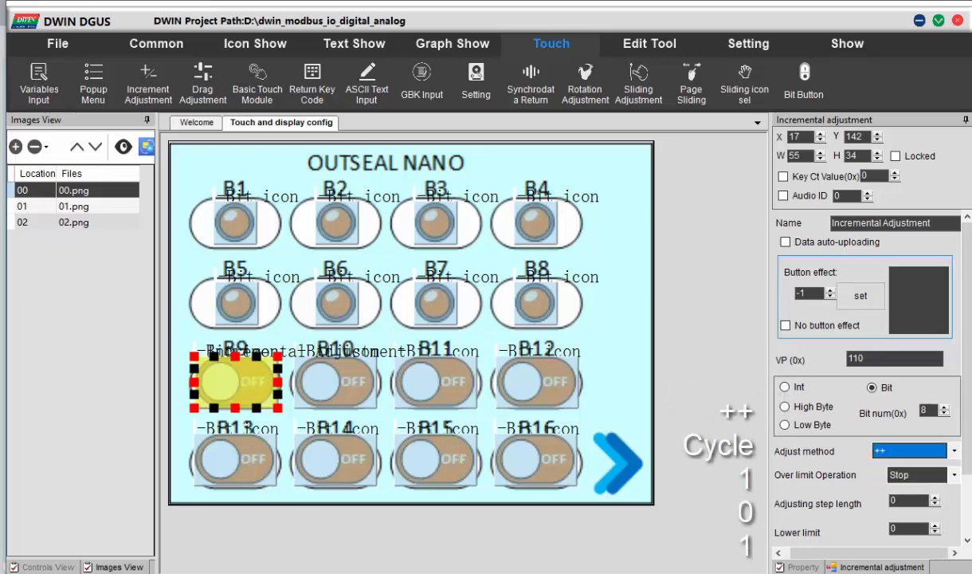
click(955, 475)
click(900, 501)
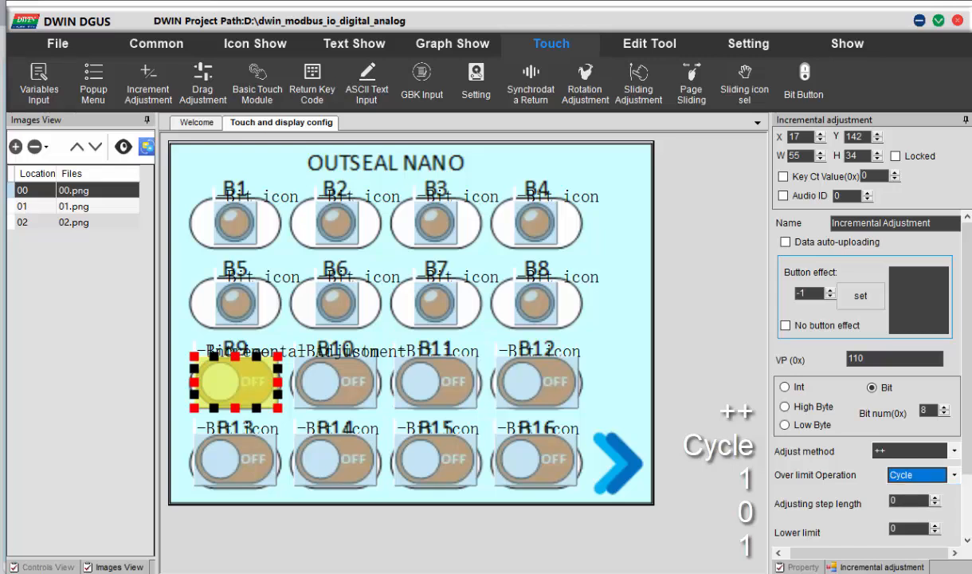
click(936, 497)
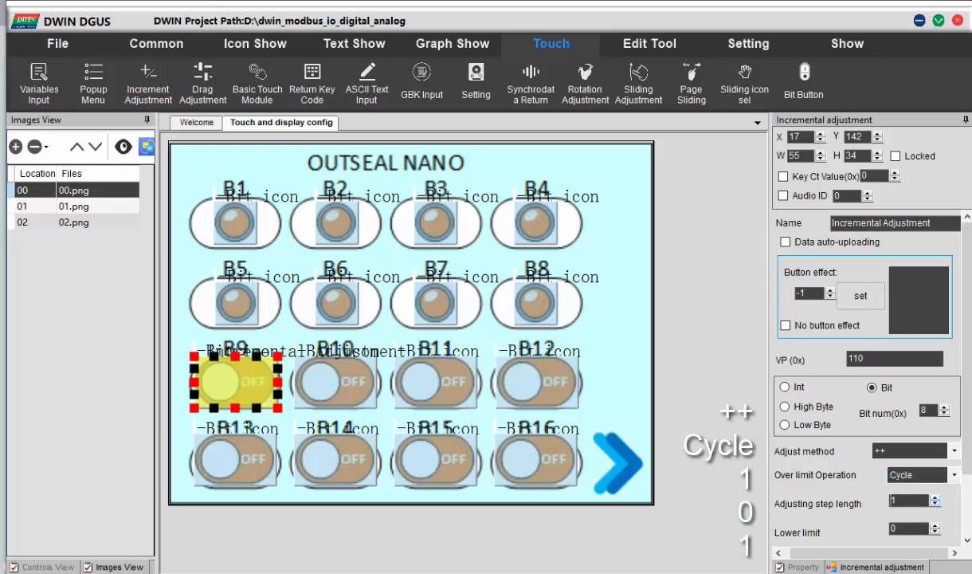
scroll(936, 478, down, 3)
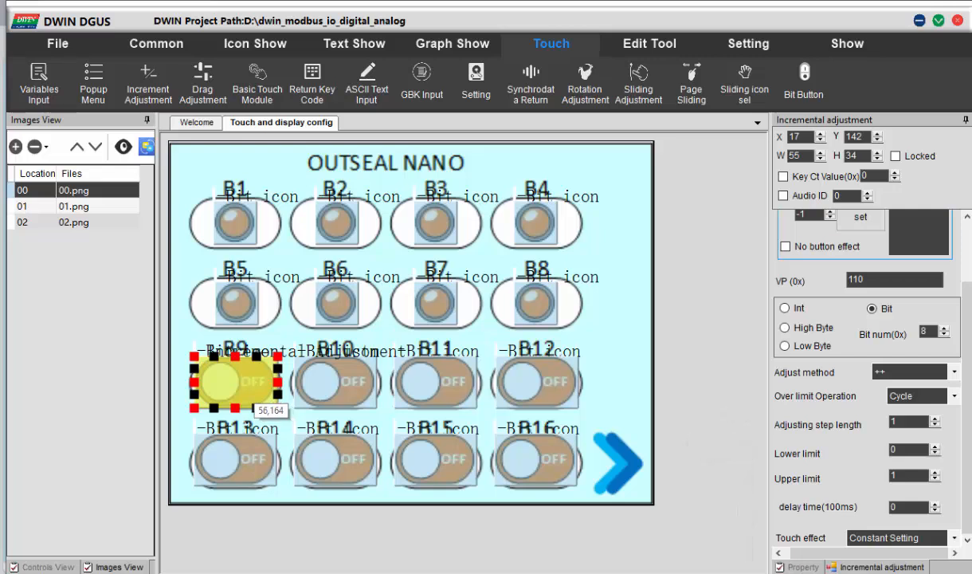
Copy the B9 incremental adjustment area and place the duplicate over the B10 toggle.
click(255, 389)
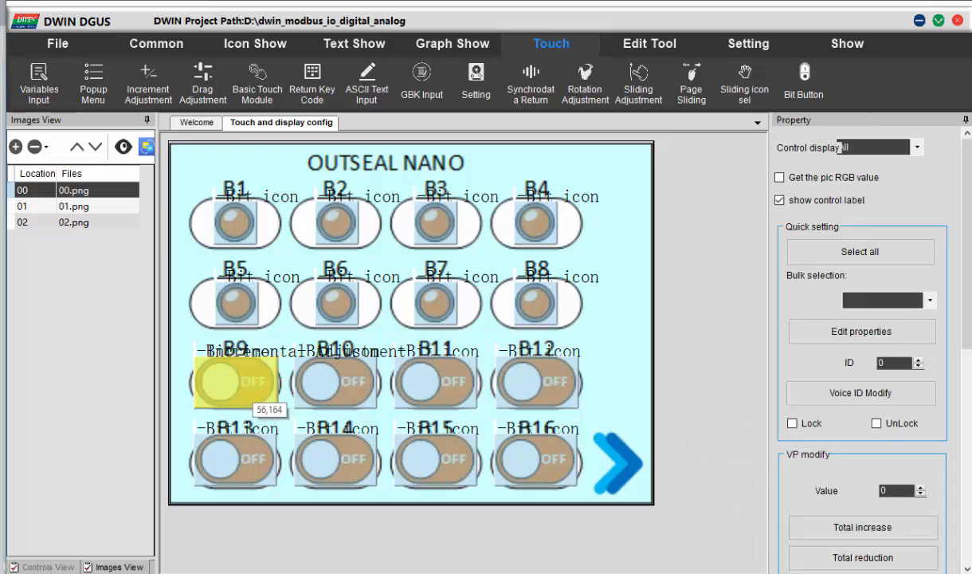
click(253, 400)
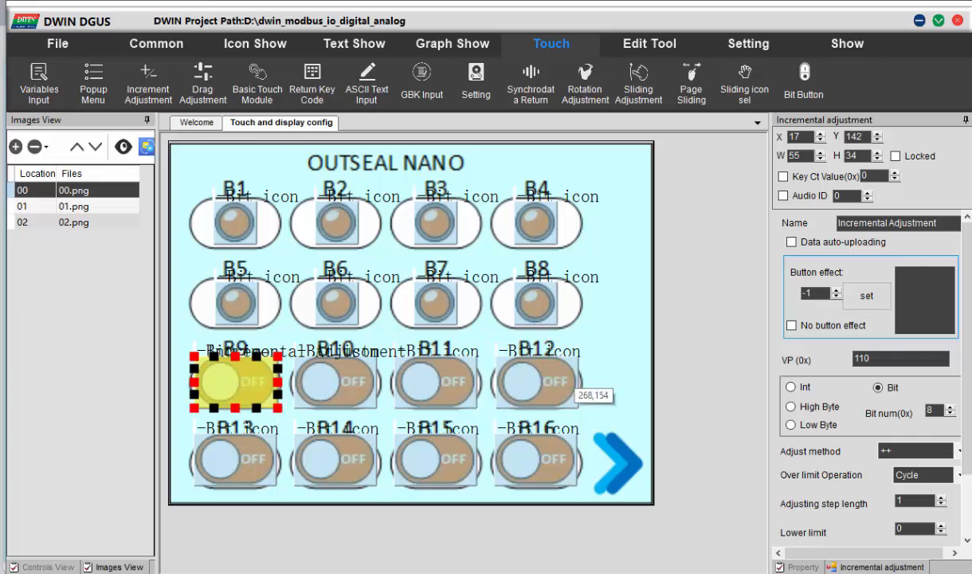
click(623, 383)
key(ctrl+v)
drag(236, 383, 338, 382)
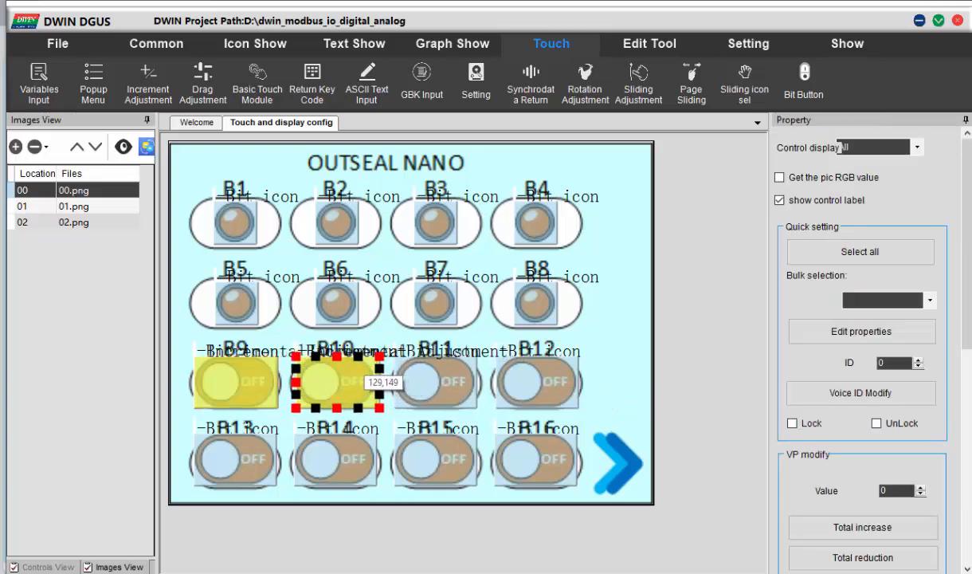
Duplicate the B9 and B10 touch areas together and place the copies over the B11 and B12 toggles.
click(308, 369)
ctrl+click(253, 370)
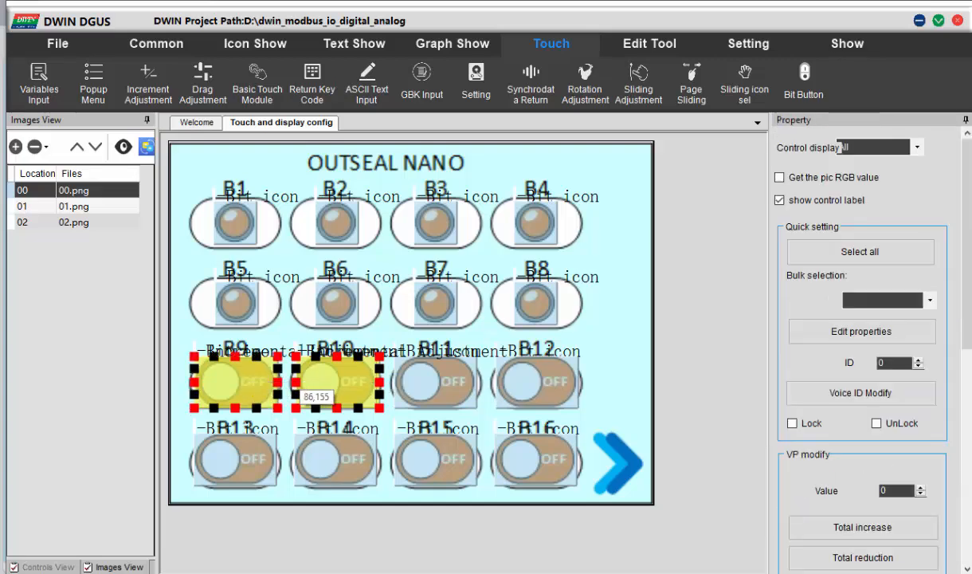
click(605, 370)
key(ctrl+v)
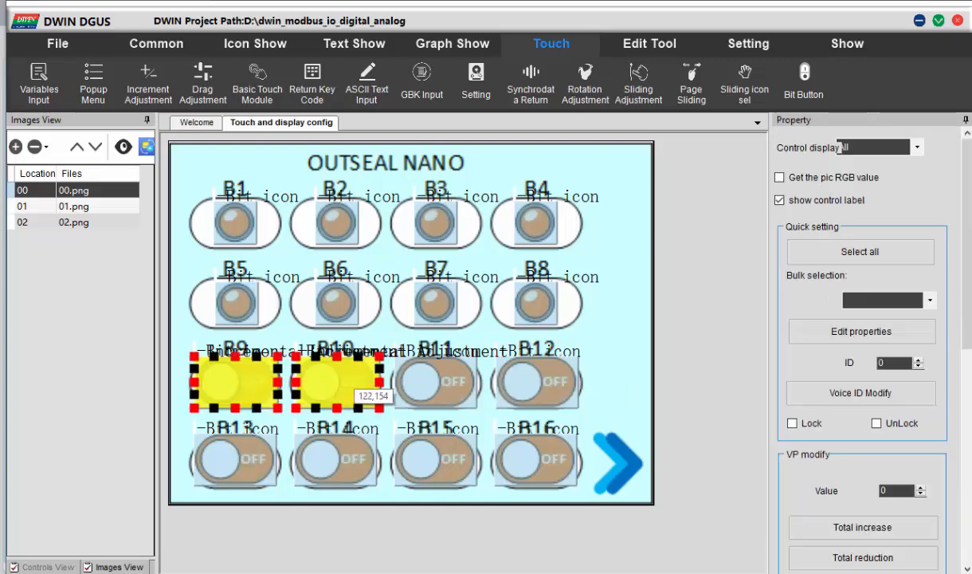
drag(354, 373, 557, 373)
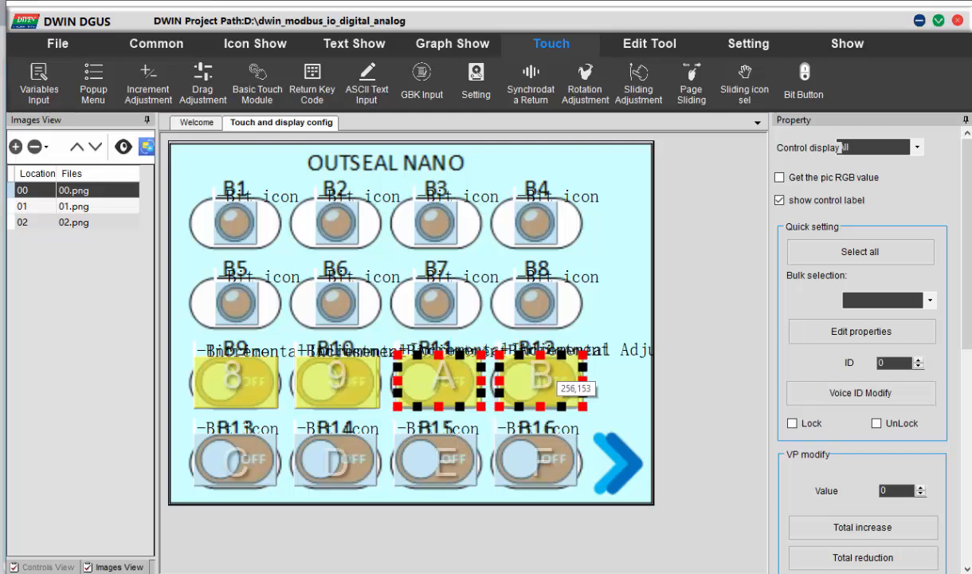
Duplicate the four touch areas on B9 to B12 and place the copies over the B13 to B16 toggles.
click(257, 379)
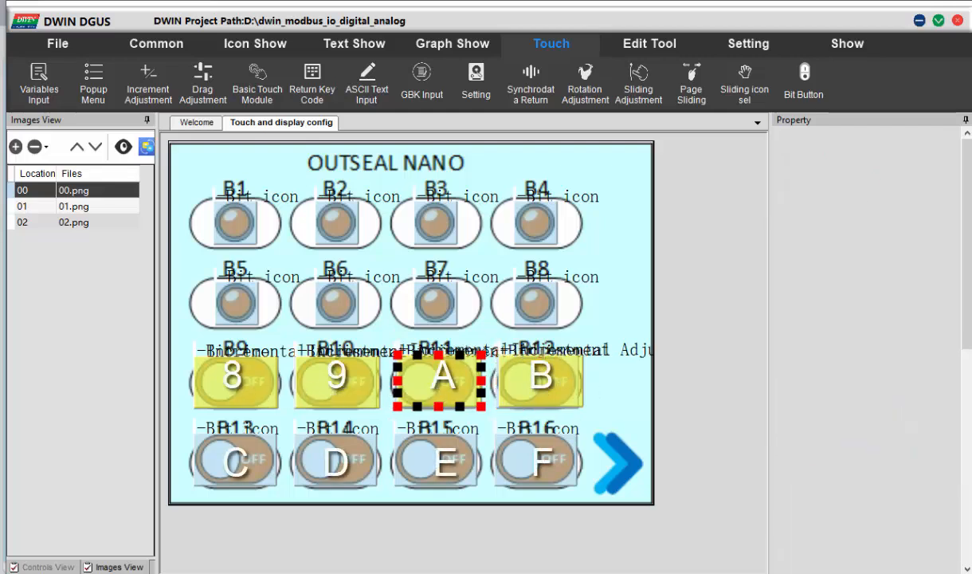
ctrl+click(333, 380)
ctrl+click(442, 380)
ctrl+click(539, 383)
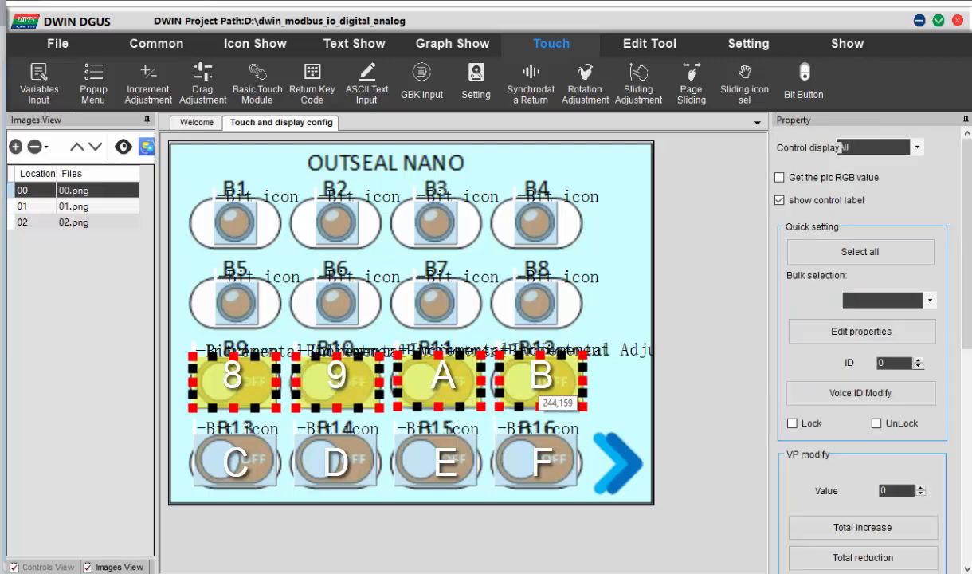
click(622, 389)
key(ctrl+v)
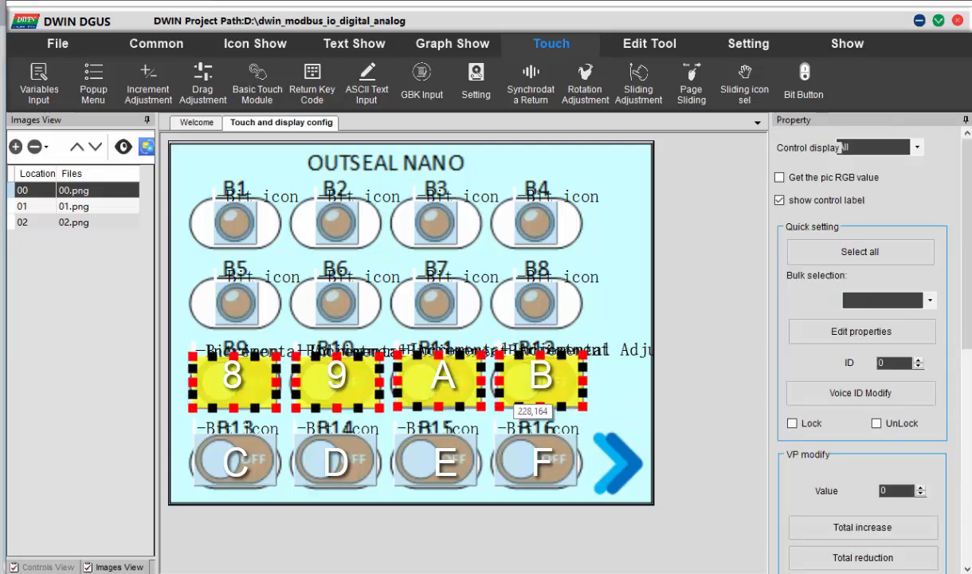
drag(350, 381, 349, 455)
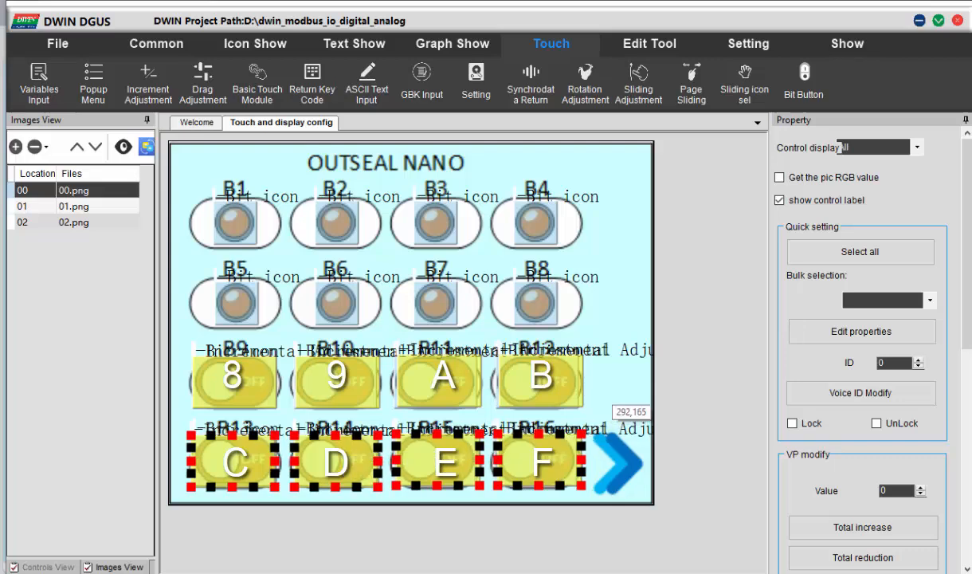
click(606, 394)
Set the bit numbers of the B10, B11 and B12 touch areas to 9, A and B.
click(338, 379)
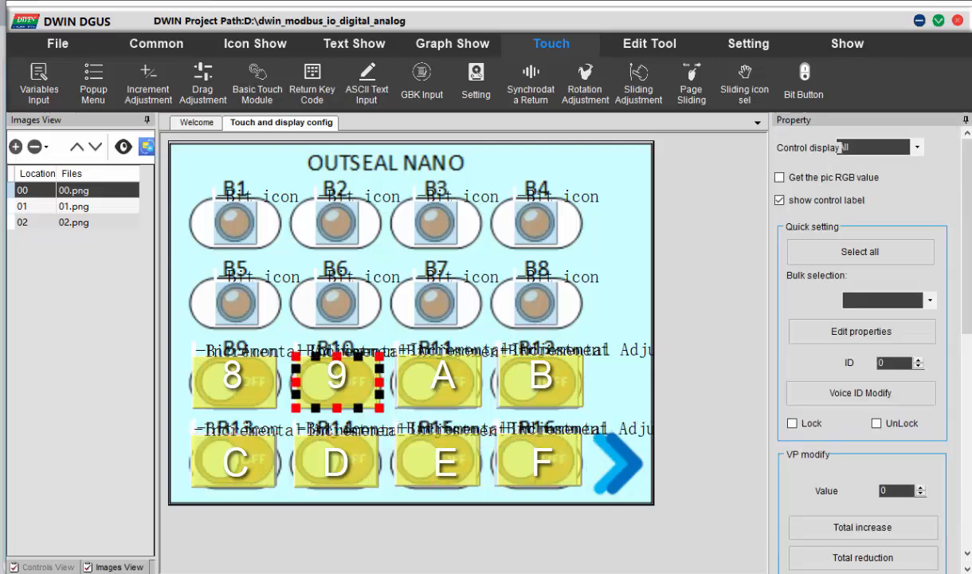
click(236, 386)
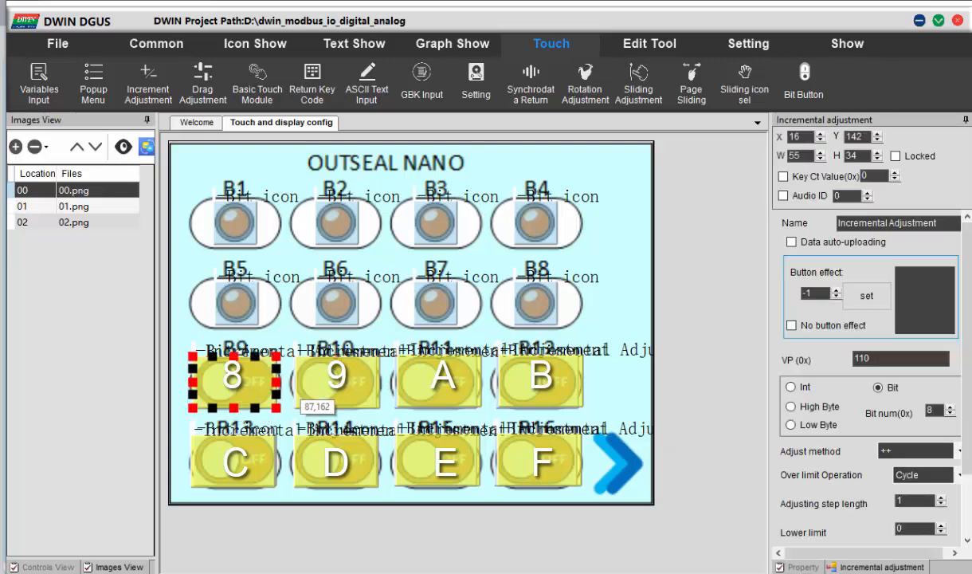
click(334, 386)
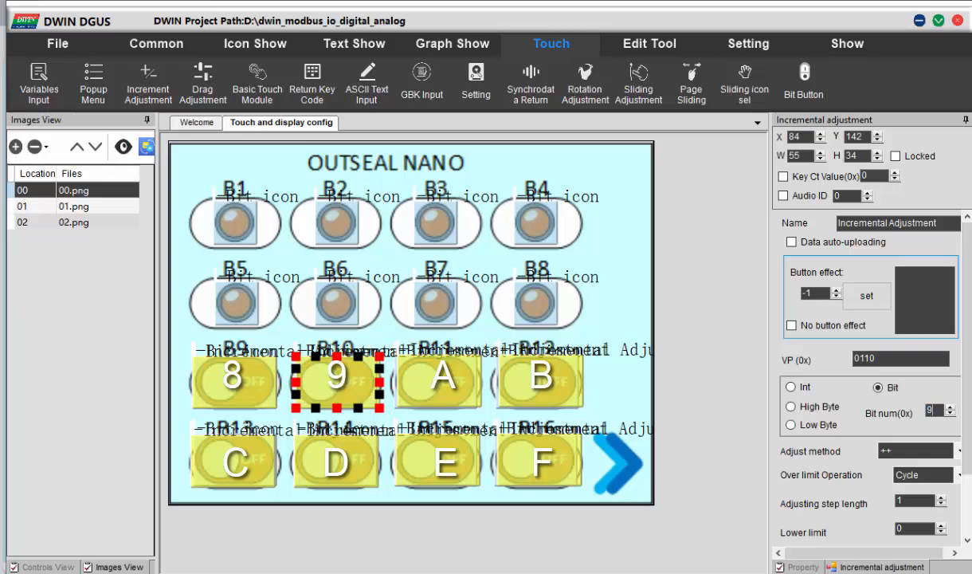
click(427, 387)
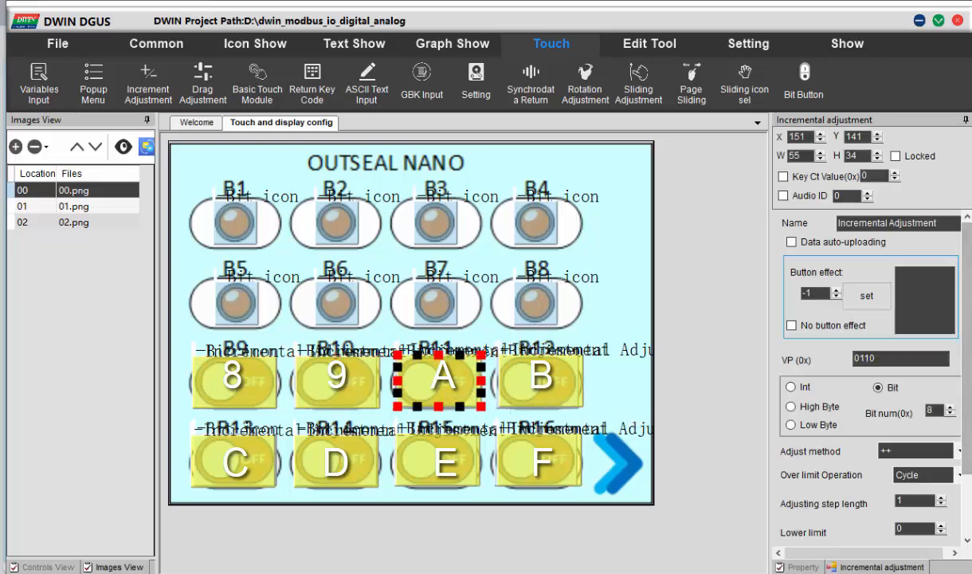
drag(938, 410, 926, 410)
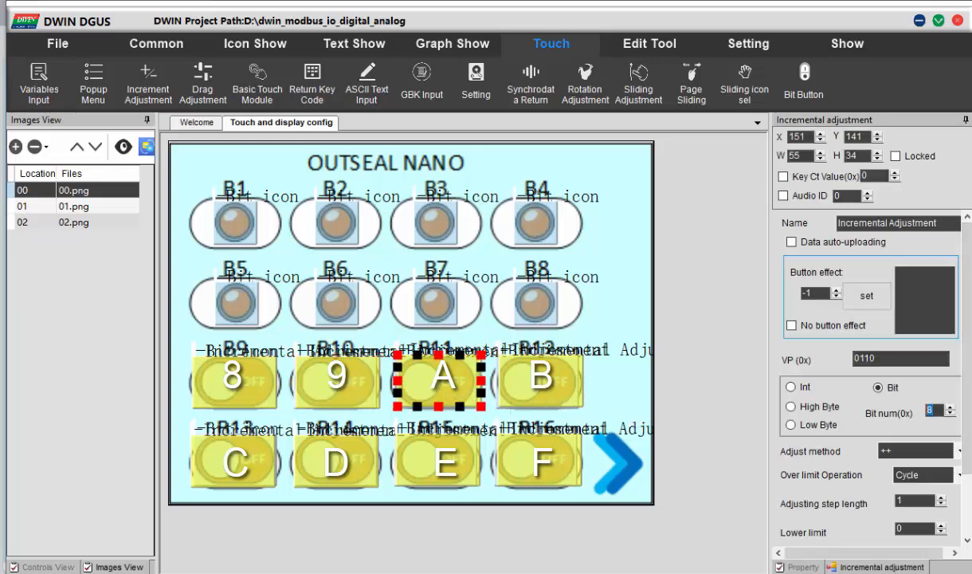
click(534, 381)
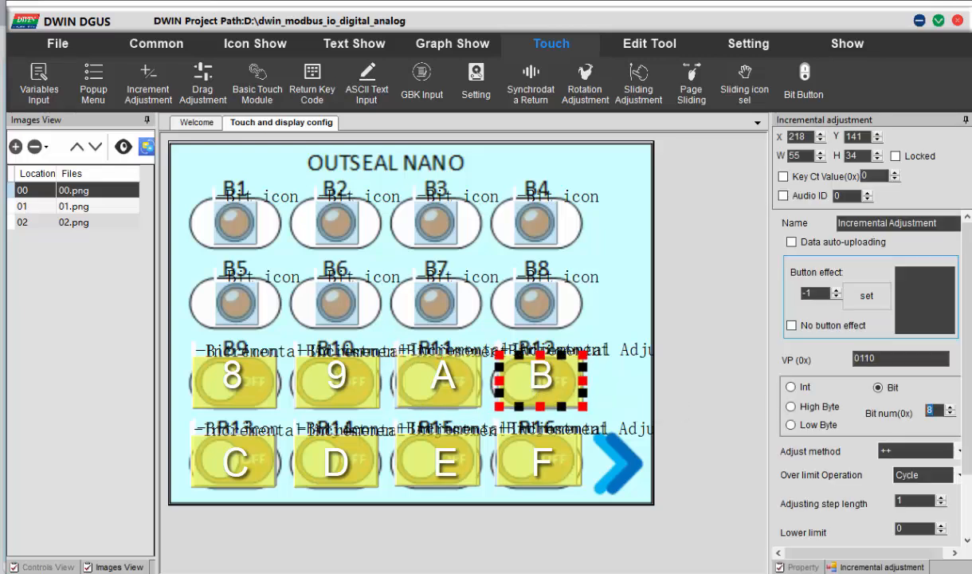
Set the bit numbers of the B13, B14, B15 and B16 touch areas to C, D, E and F.
click(235, 452)
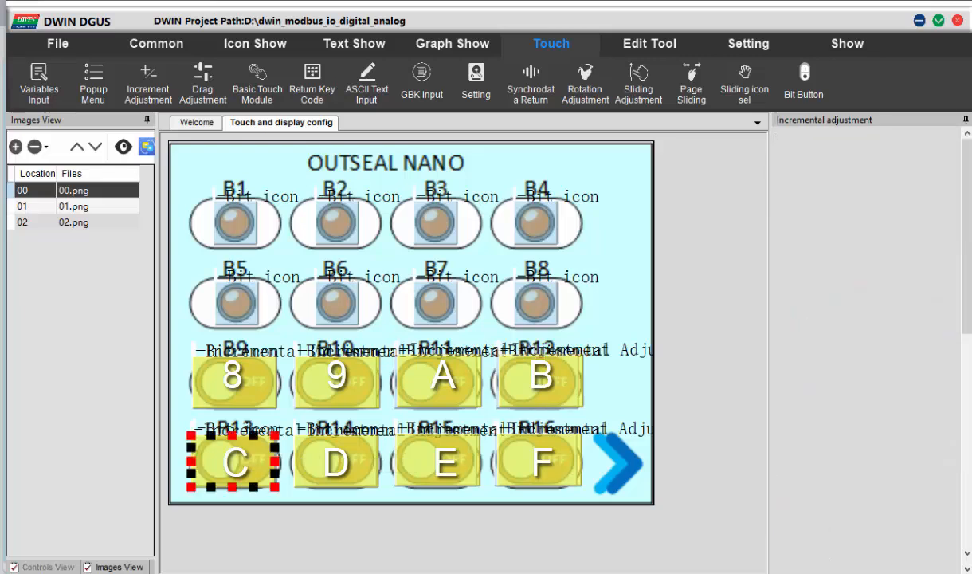
double_click(931, 410)
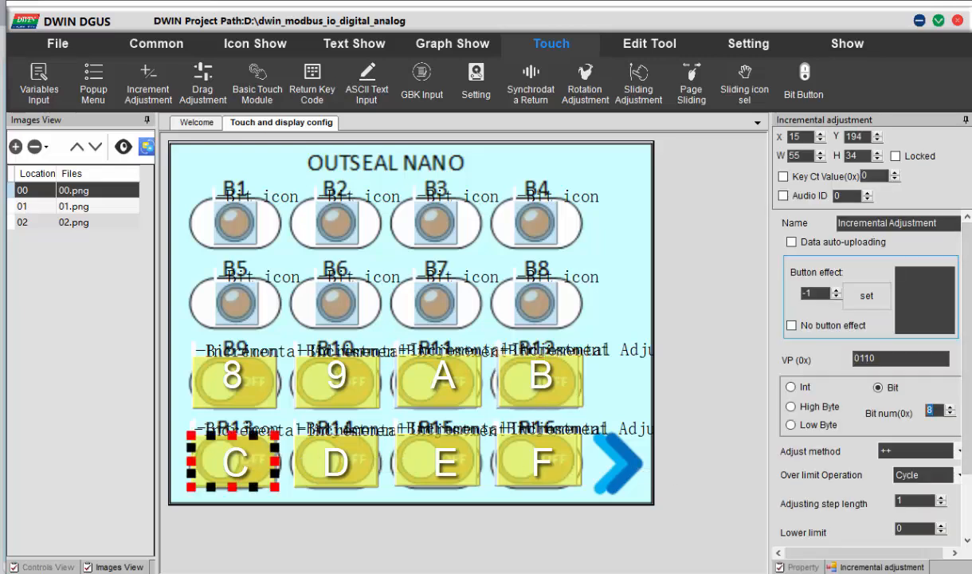
text(C)
click(334, 455)
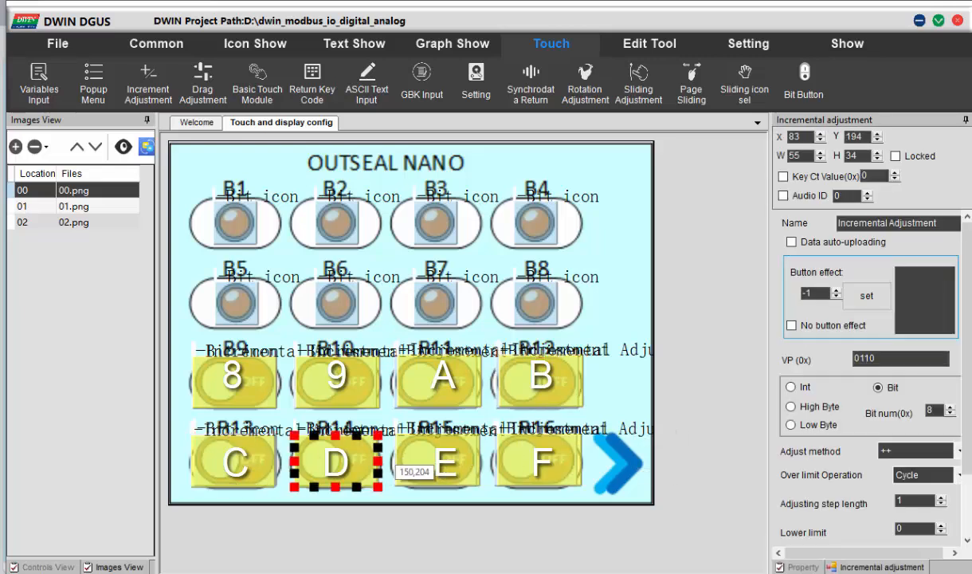
double_click(931, 410)
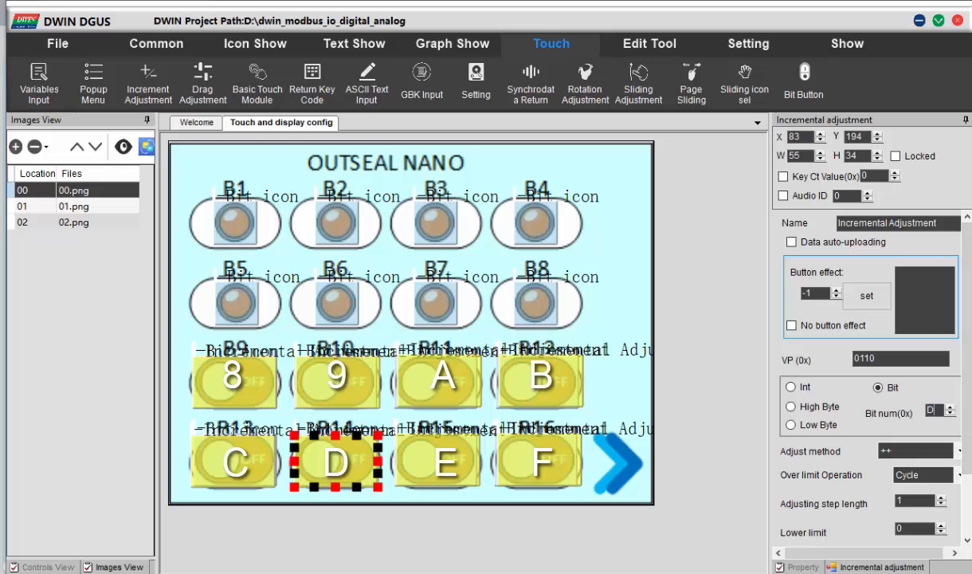
click(437, 456)
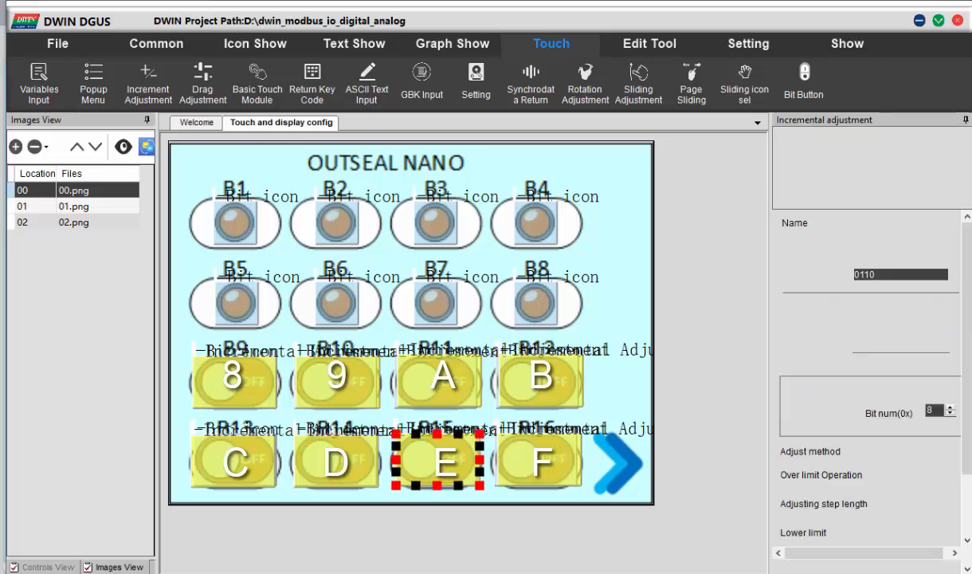
double_click(931, 411)
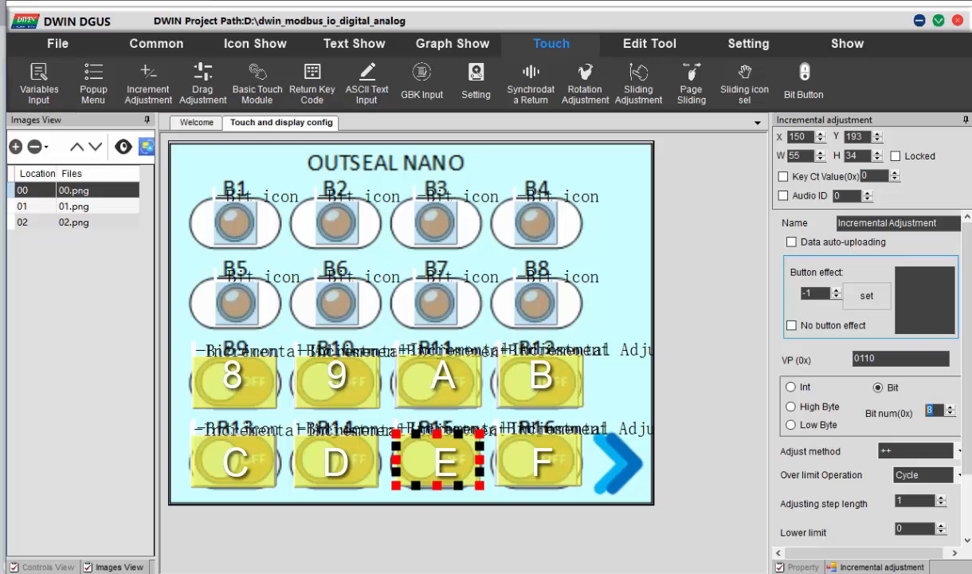
click(557, 451)
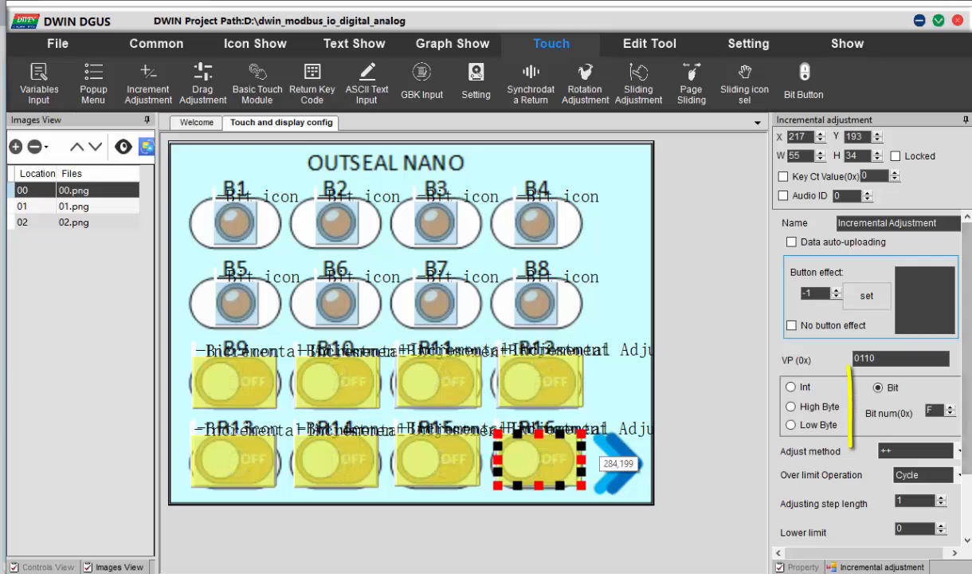
Set the B16 touch area's bit number to F and check the bit numbers assigned to the touch areas from B9 onward.
text(F)
click(240, 393)
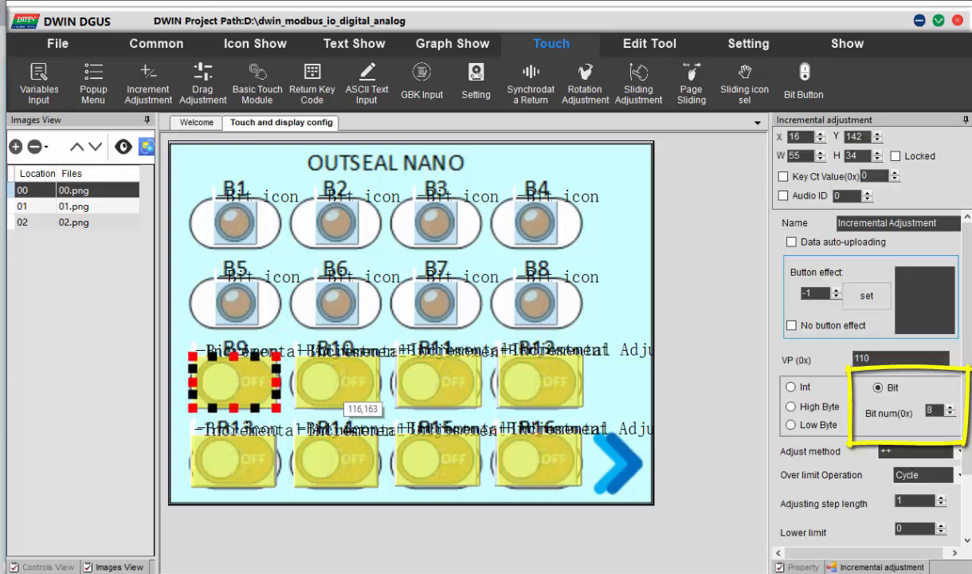
click(357, 388)
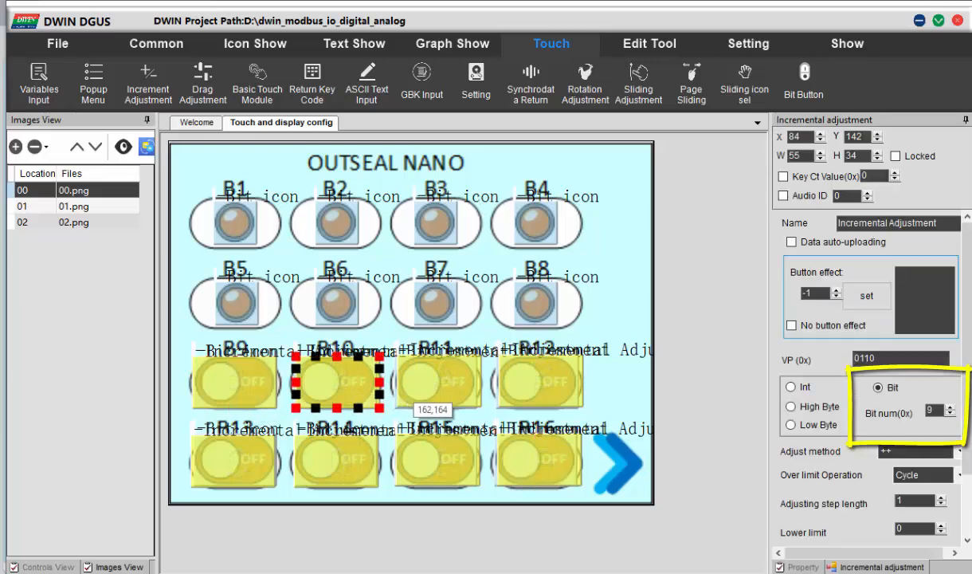
click(417, 389)
click(526, 389)
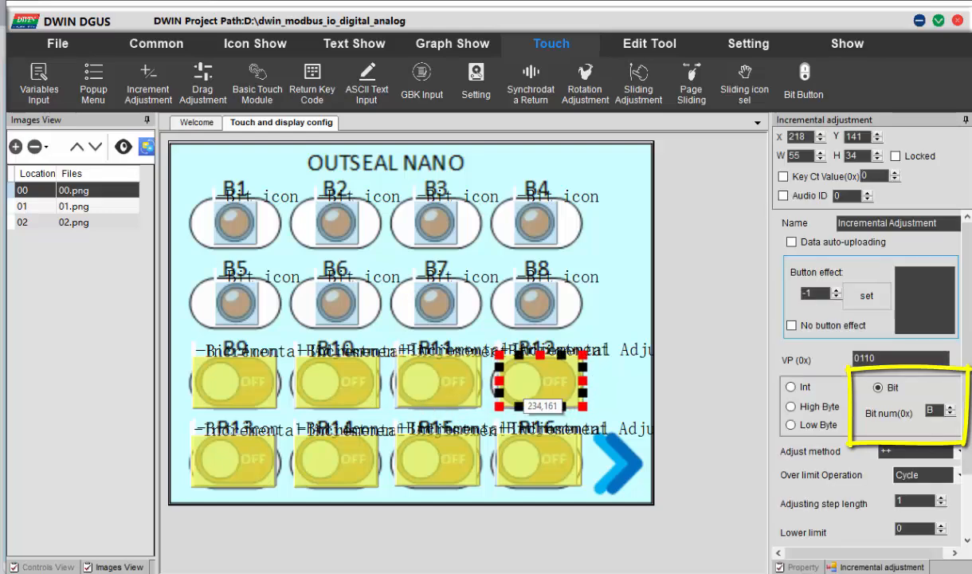
click(253, 475)
click(330, 470)
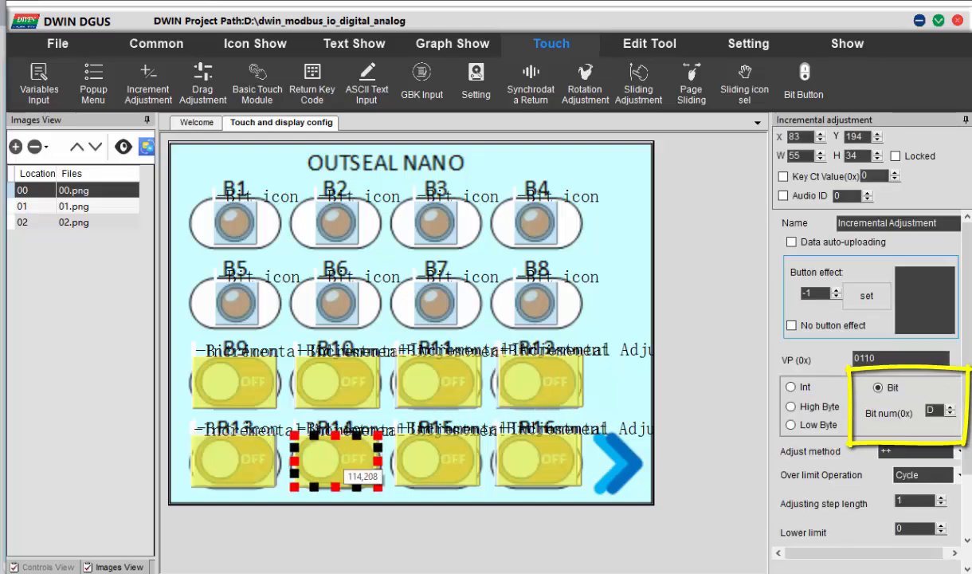
click(510, 450)
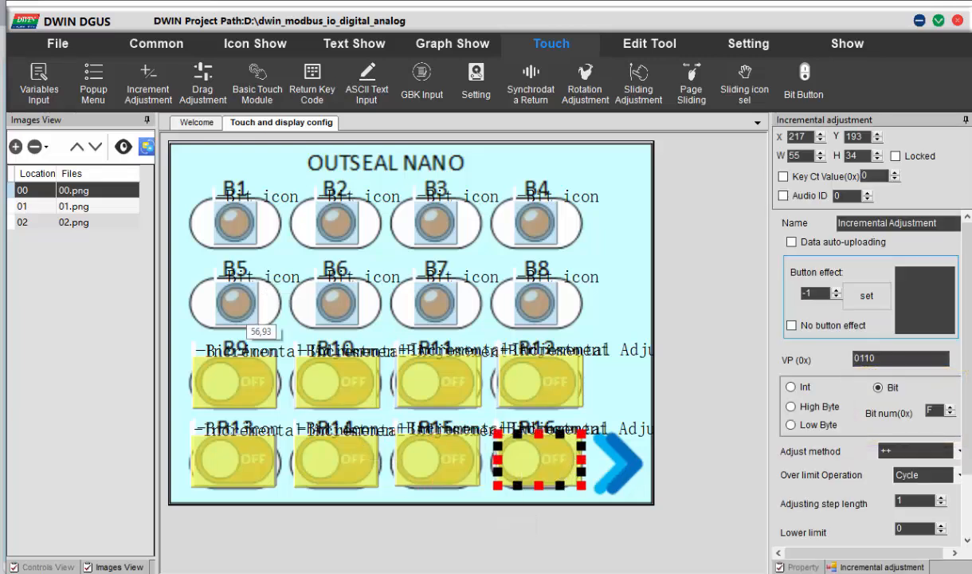
Consult section 5b of the browser guide, and add a Basic Touch area about 40 by 57 over the 00.png arrow that switches to 01.png.
key(alt+Tab)
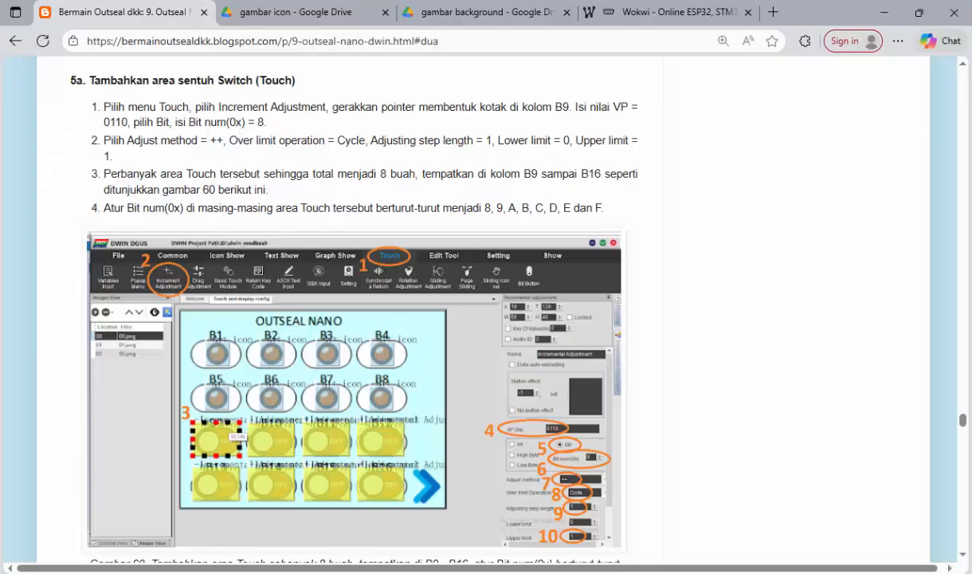
scroll(358, 318, down, 4)
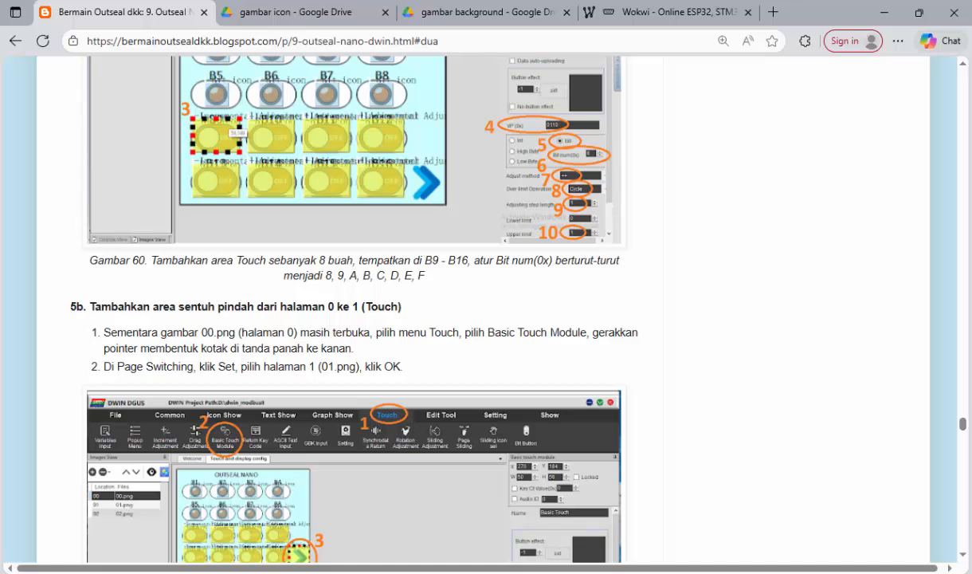
scroll(355, 398, down, 1)
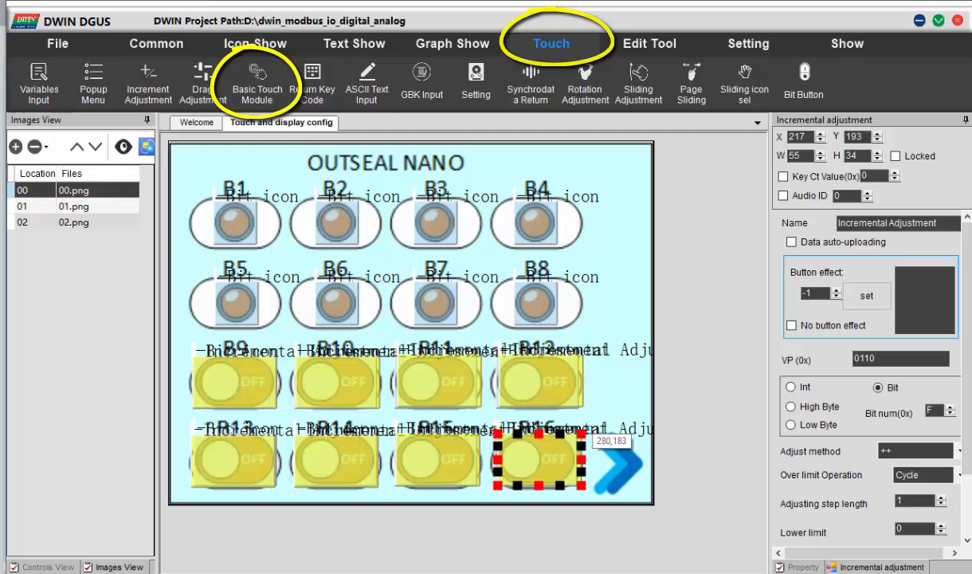
mouse_move(589, 415)
mouse_down()
mouse_move(598, 455)
mouse_move(652, 502)
mouse_up()
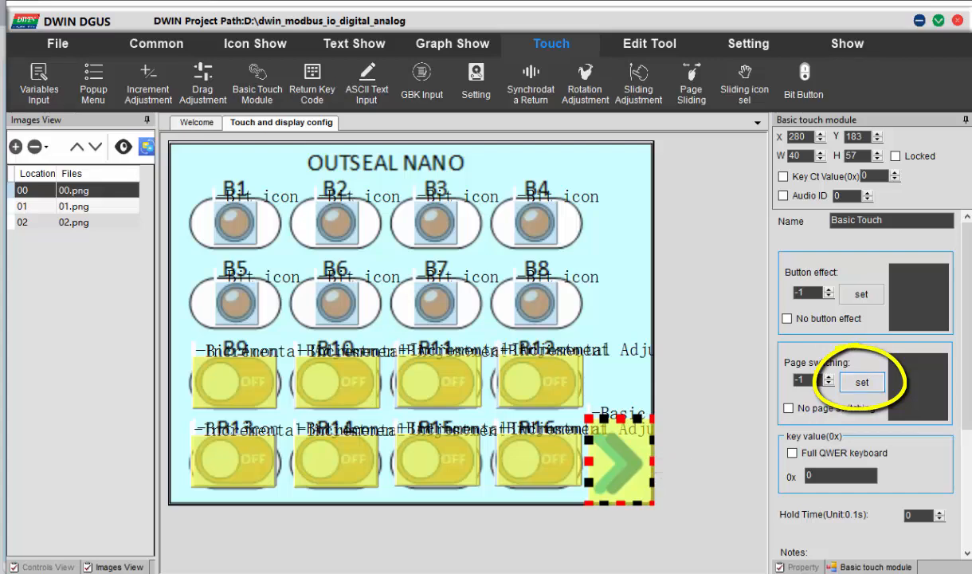
click(863, 383)
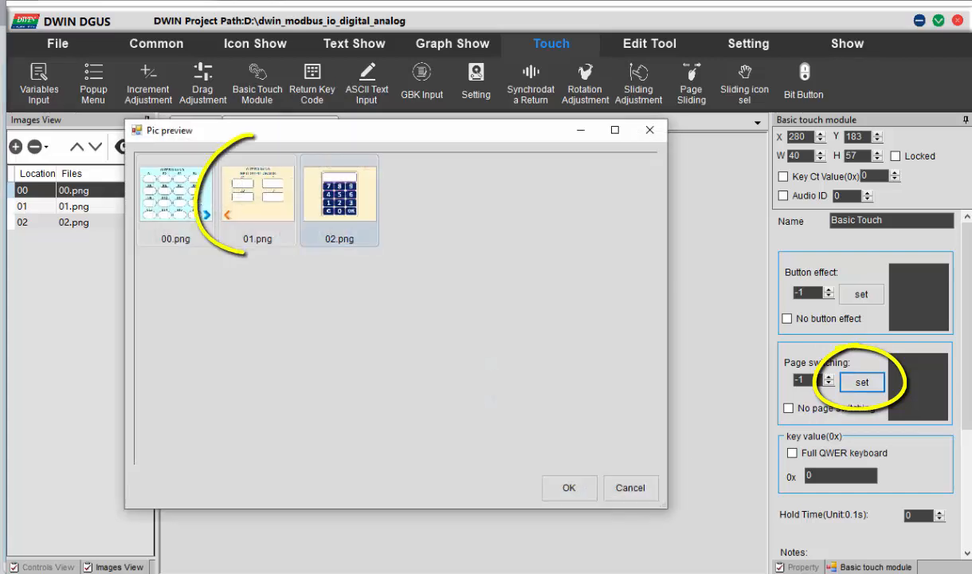
click(257, 195)
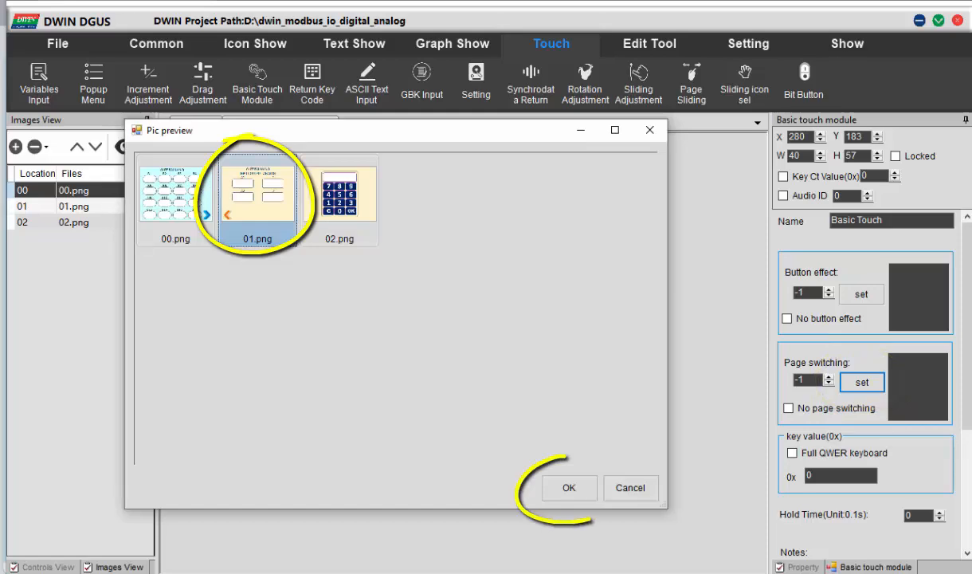
click(569, 488)
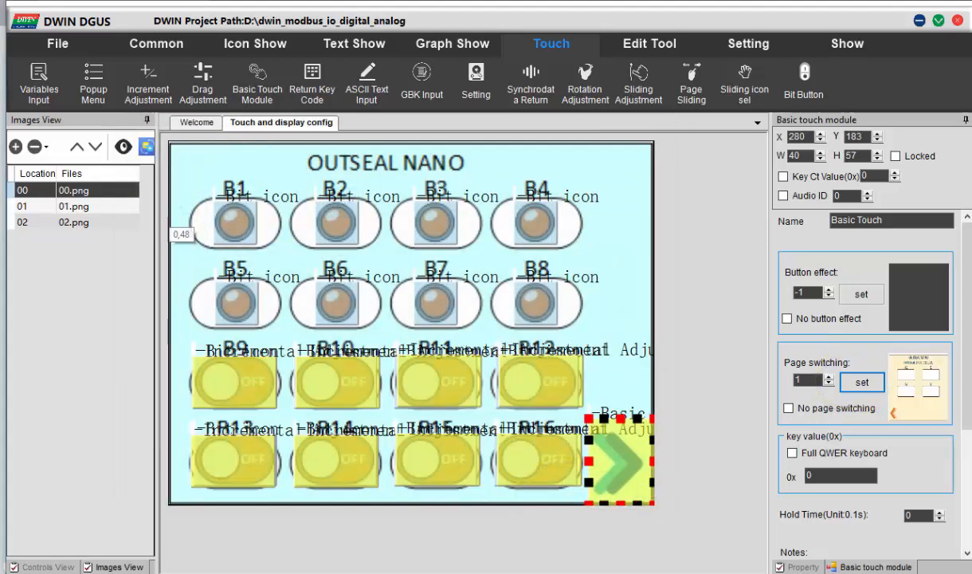
On page 01.png, add a Basic Touch area about 60 by 56 over the back arrow that switches to 00.png.
click(74, 207)
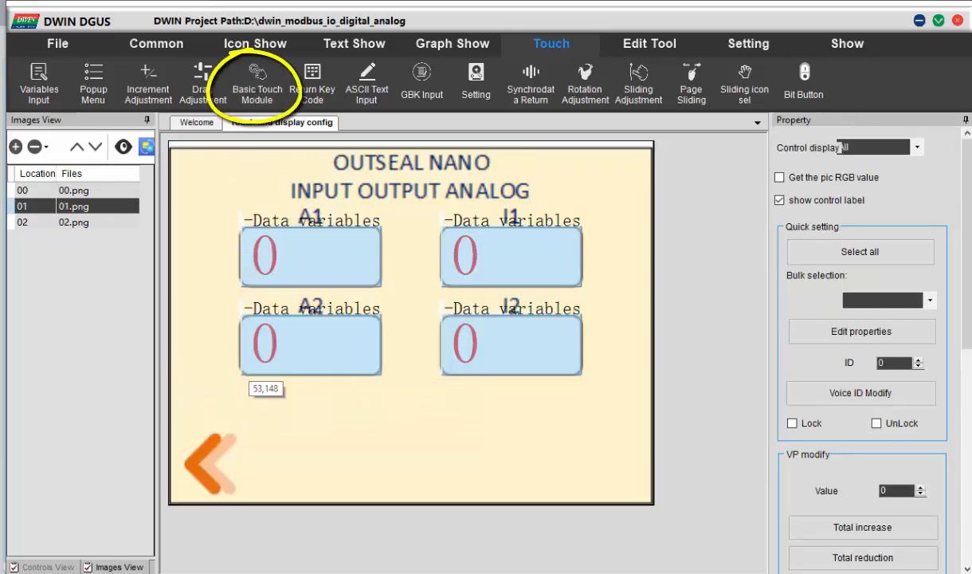
drag(170, 416, 264, 503)
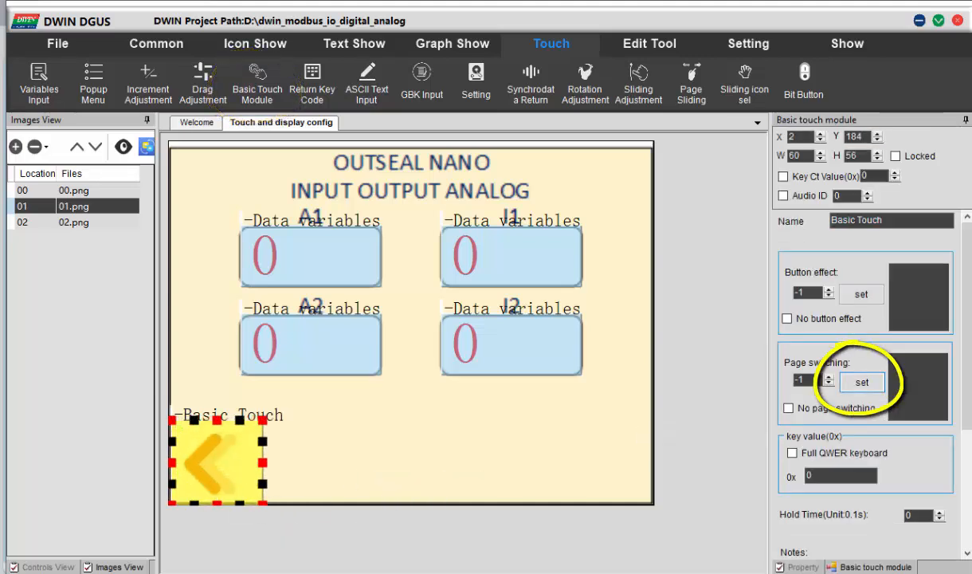
click(861, 381)
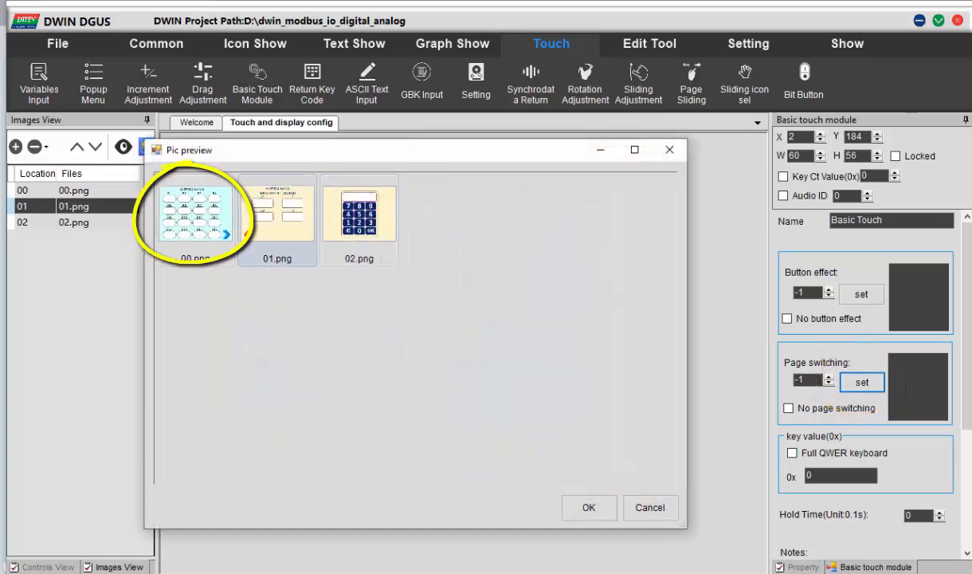
click(195, 214)
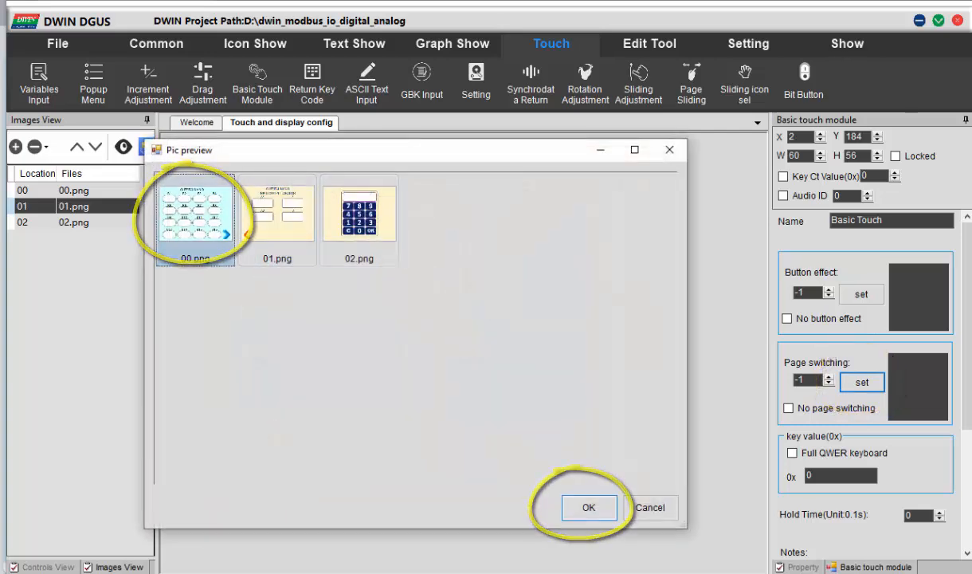
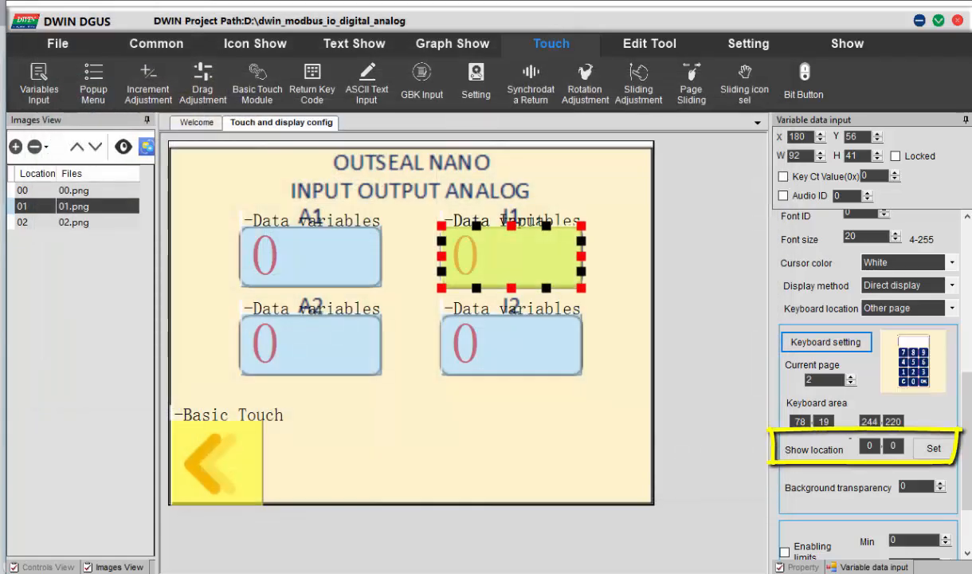
Set the keypad's show location for the I1 data input to about 19,19, near the page's upper-left corner.
click(933, 448)
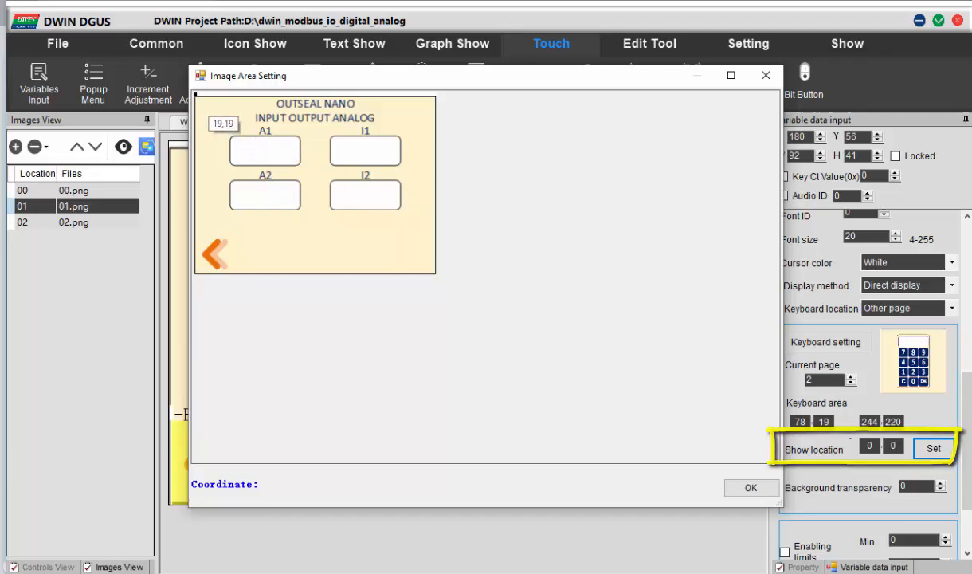
drag(208, 107, 210, 110)
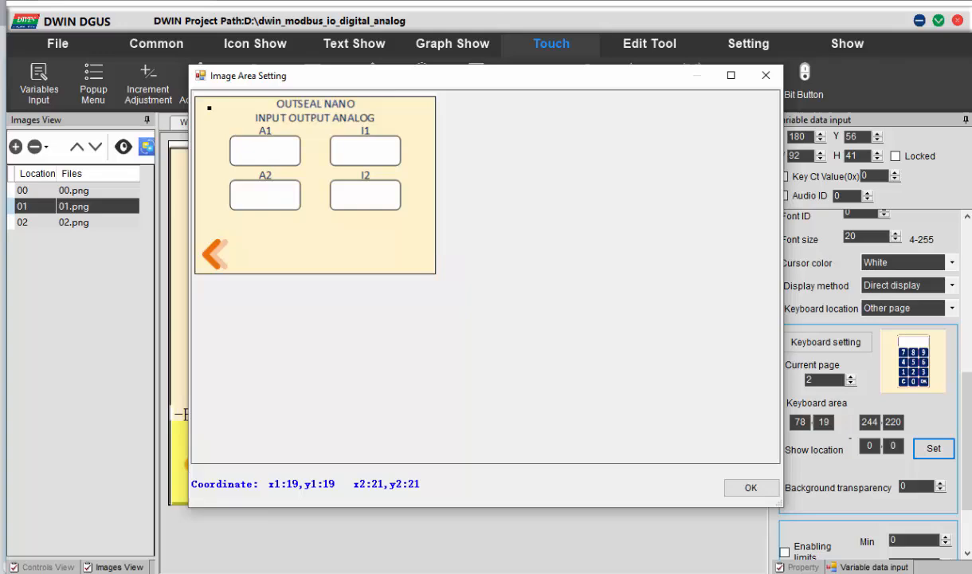
click(751, 487)
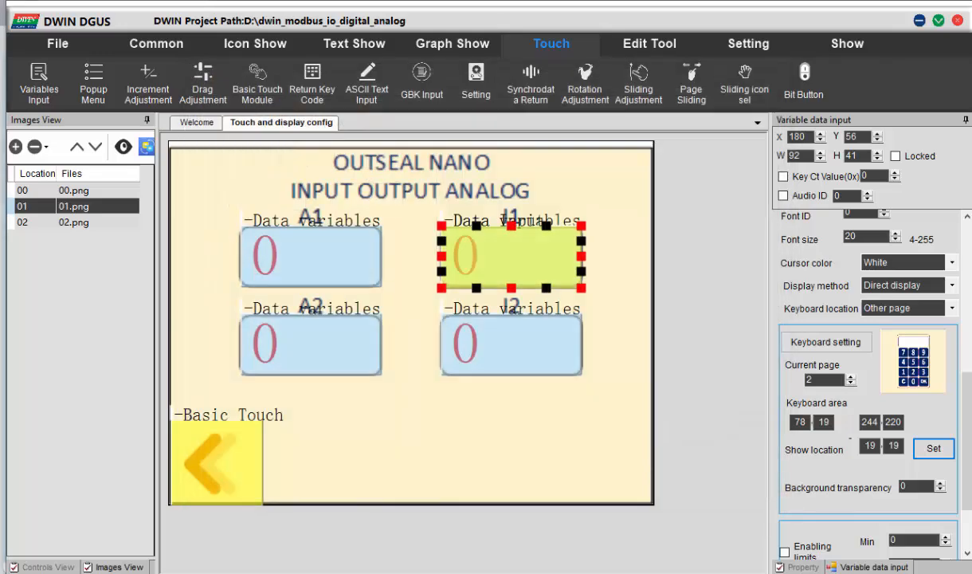
With the keyboard displayed, set the I1 input's digit show location to about 154,35 at the upper right of the keypad's number field.
scroll(868, 366, down, 3)
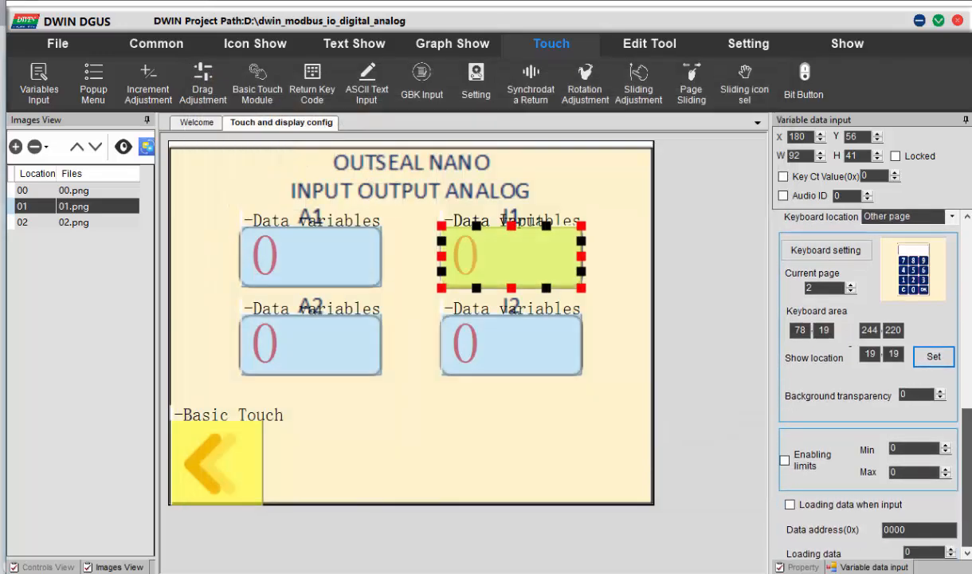
scroll(868, 367, up, 10)
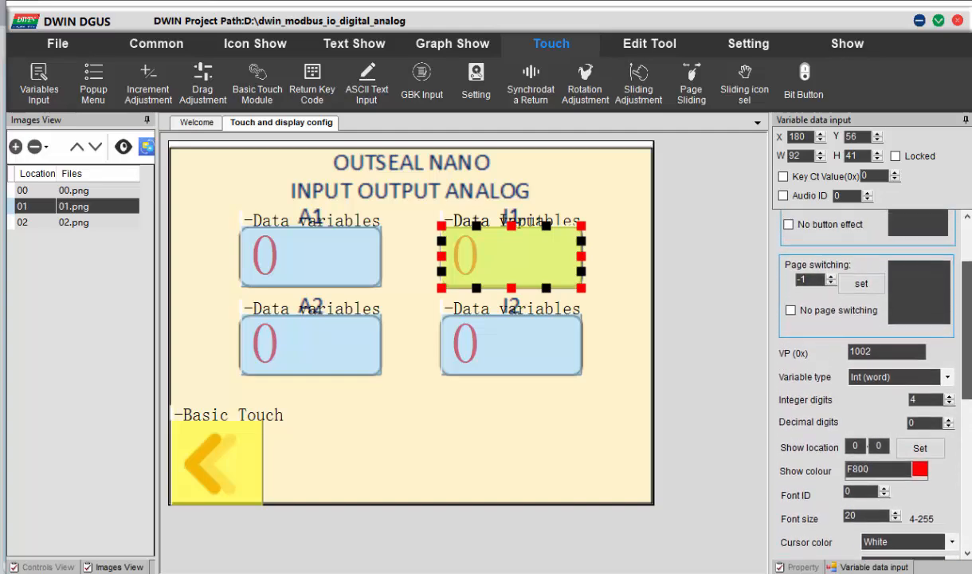
scroll(868, 367, down, 3)
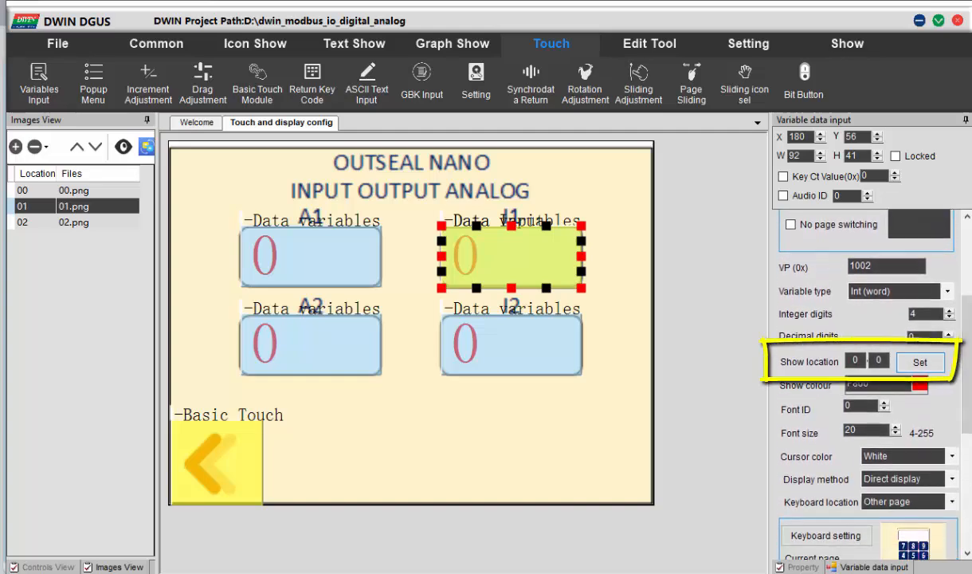
click(920, 361)
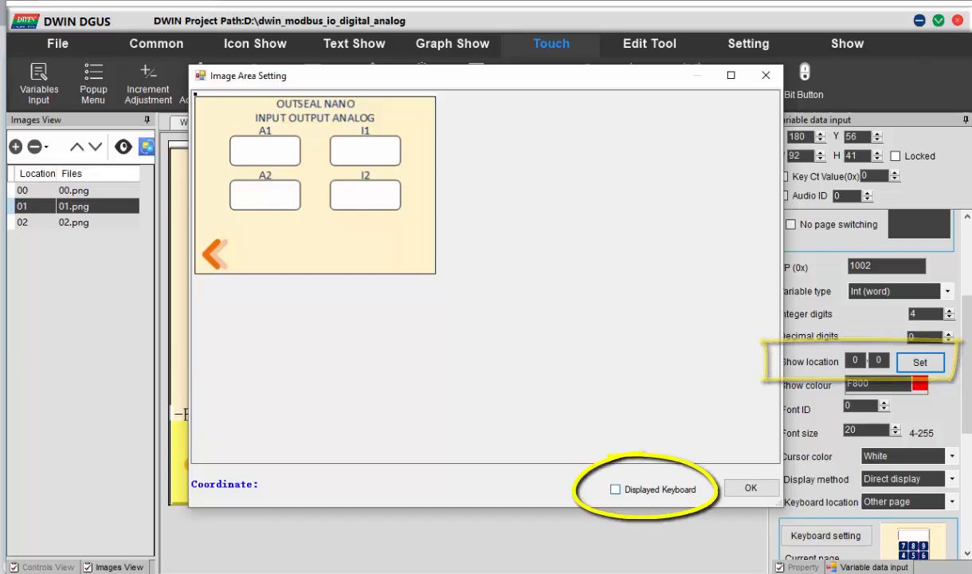
click(616, 489)
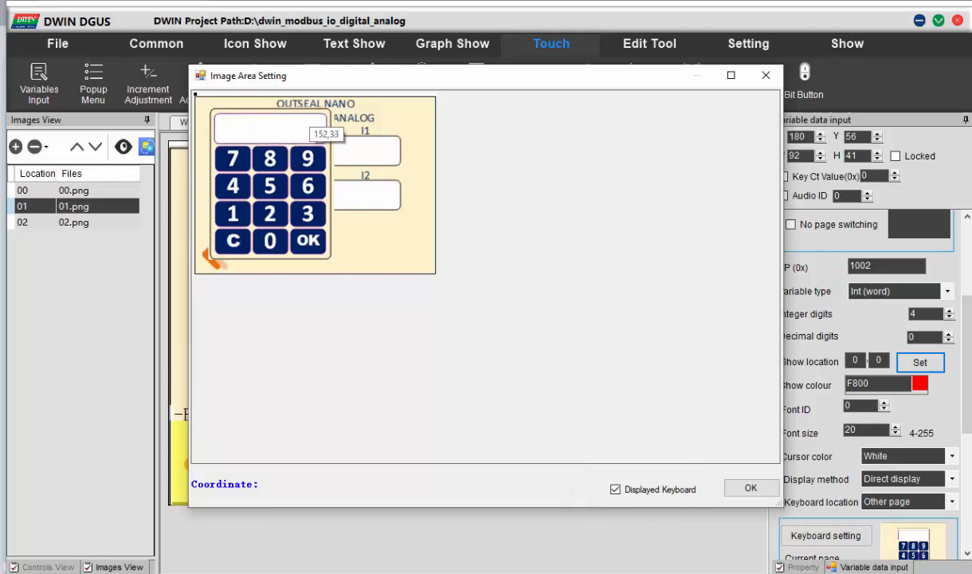
click(310, 119)
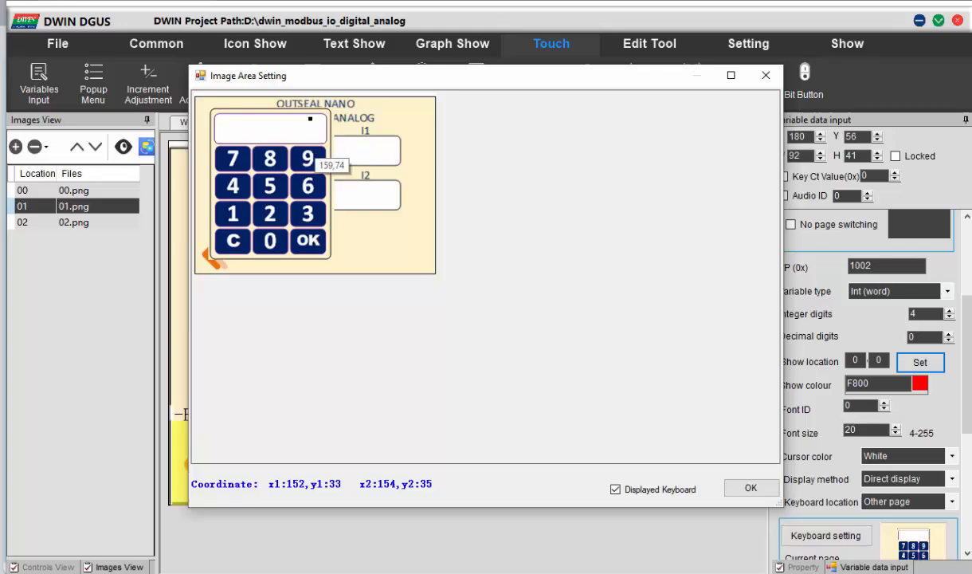
click(751, 488)
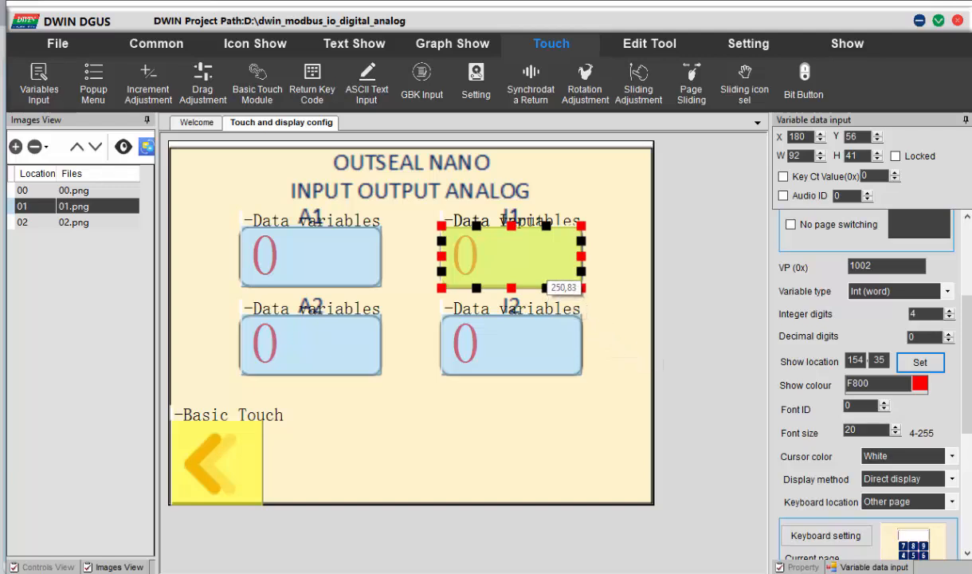
Duplicate the I1 data input touch area, place the copy over the I2 box and set its VP to 1003.
click(553, 410)
key(ctrl+v)
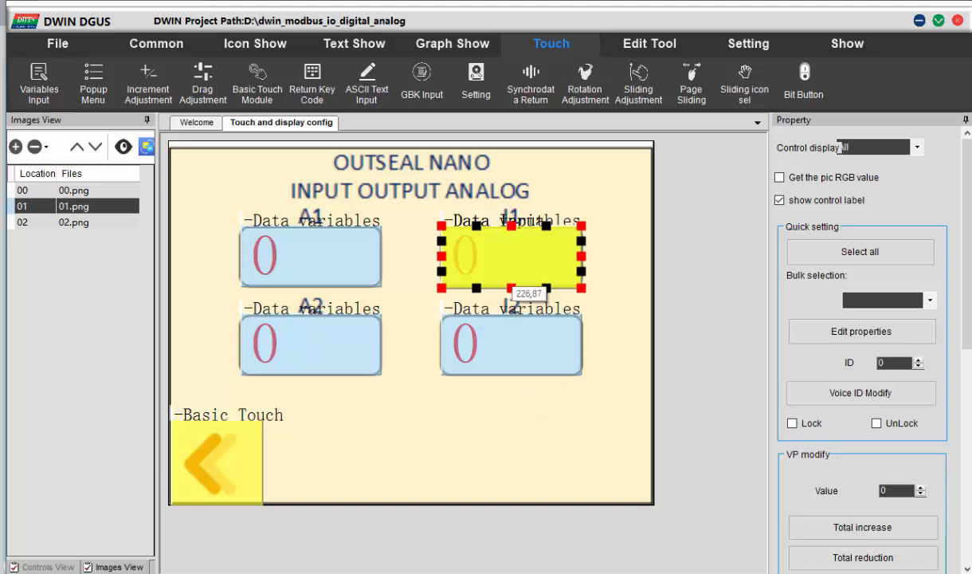
drag(510, 257, 511, 346)
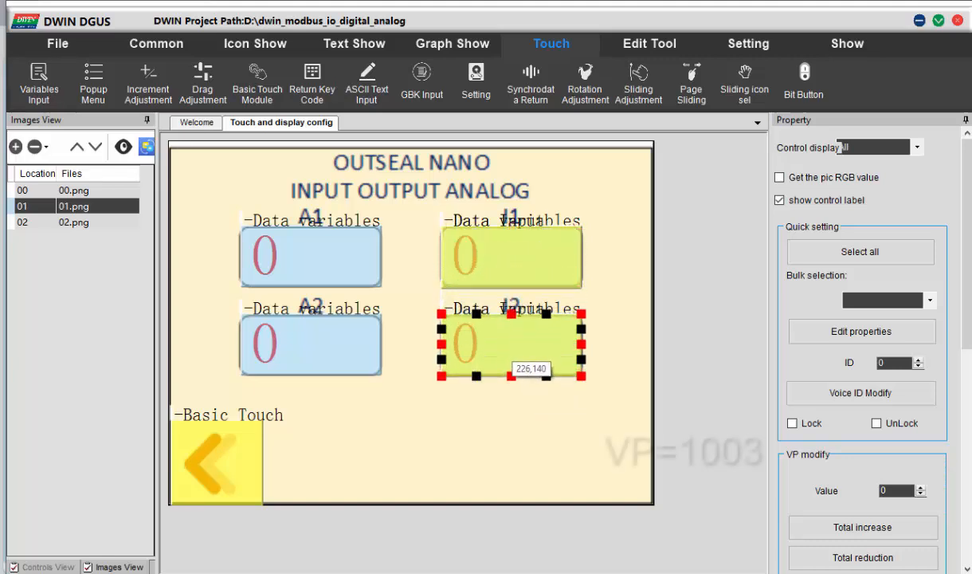
click(511, 346)
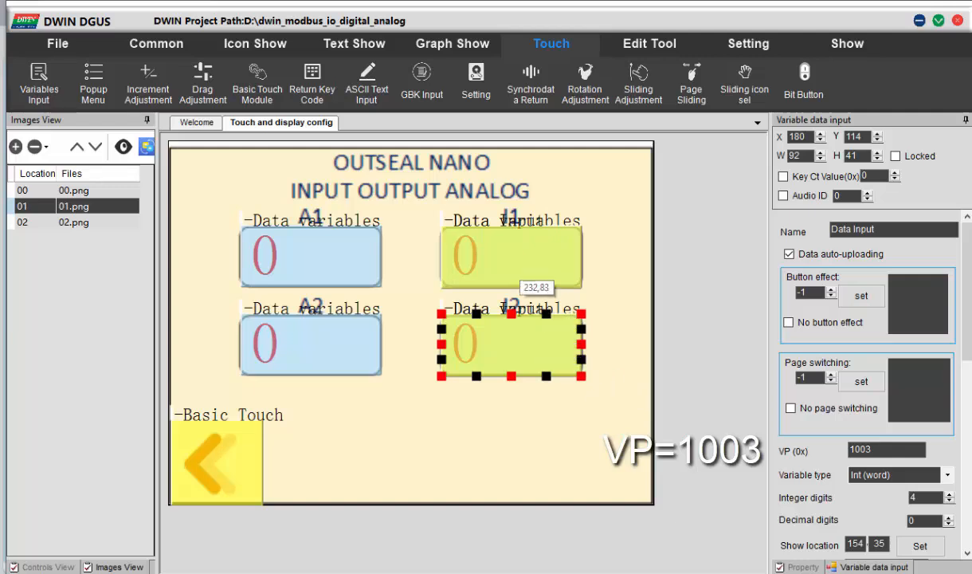
click(517, 259)
click(538, 337)
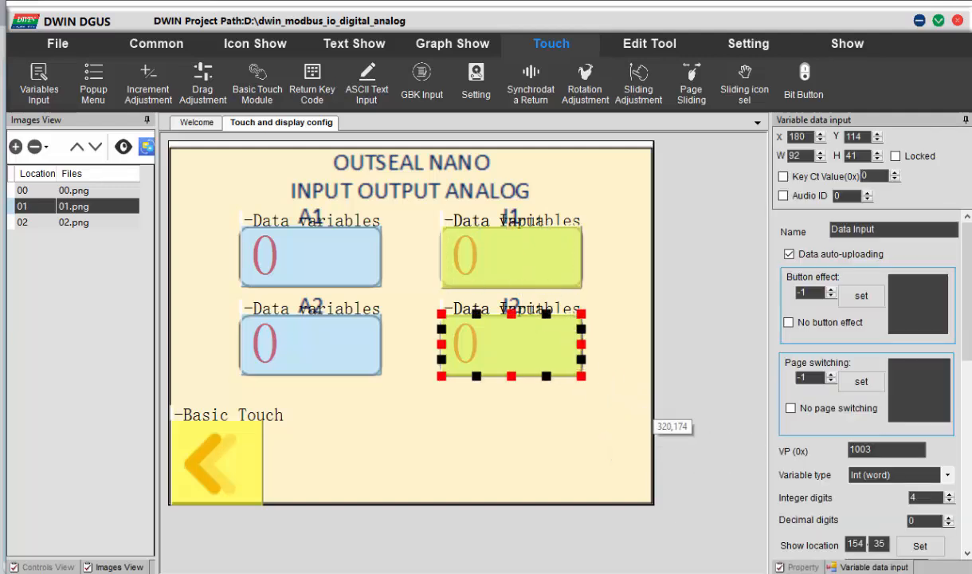
Switch to the browser guide and examine section 5e on the keypad touch areas and their key values.
key(alt+Tab)
scroll(351, 319, down, 10)
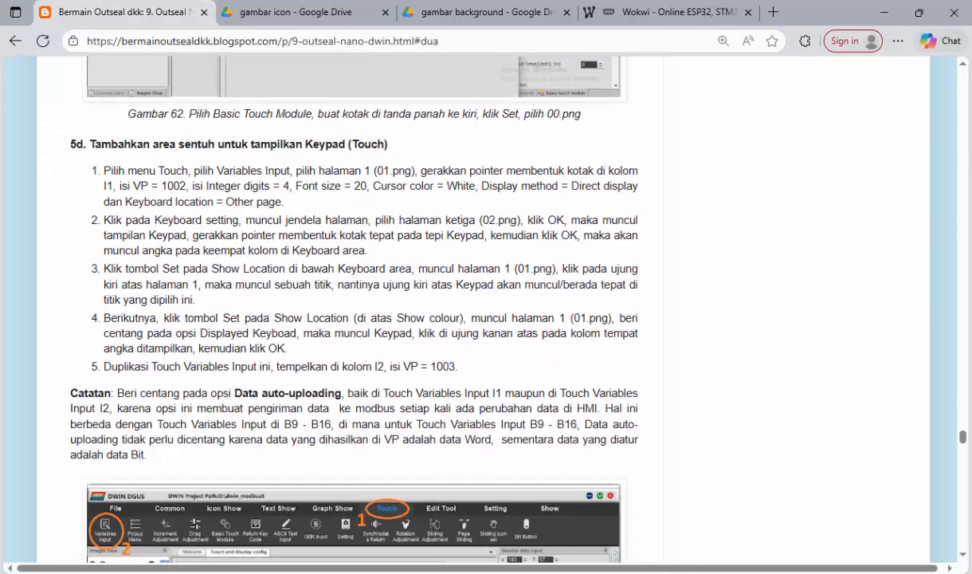
scroll(351, 318, down, 8)
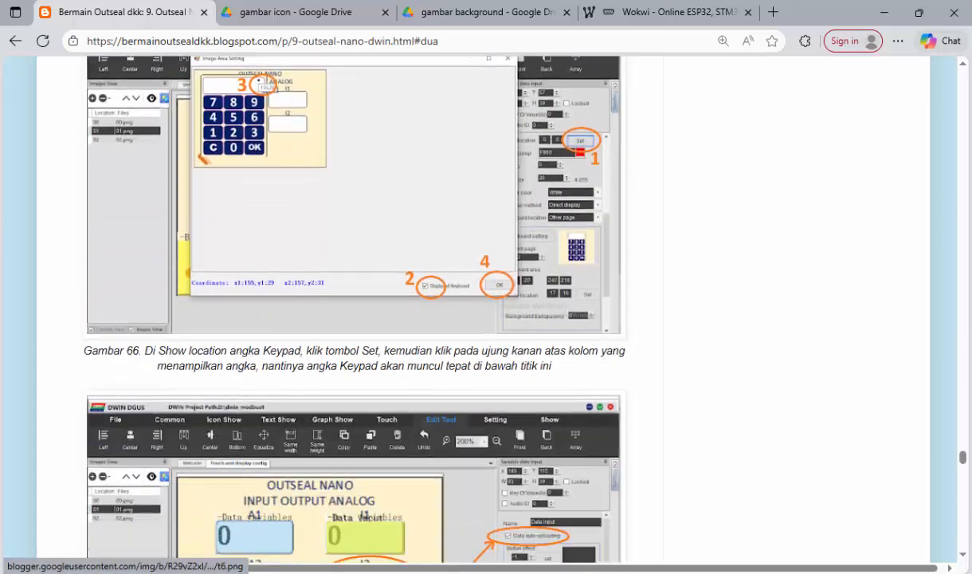
scroll(351, 319, down, 2)
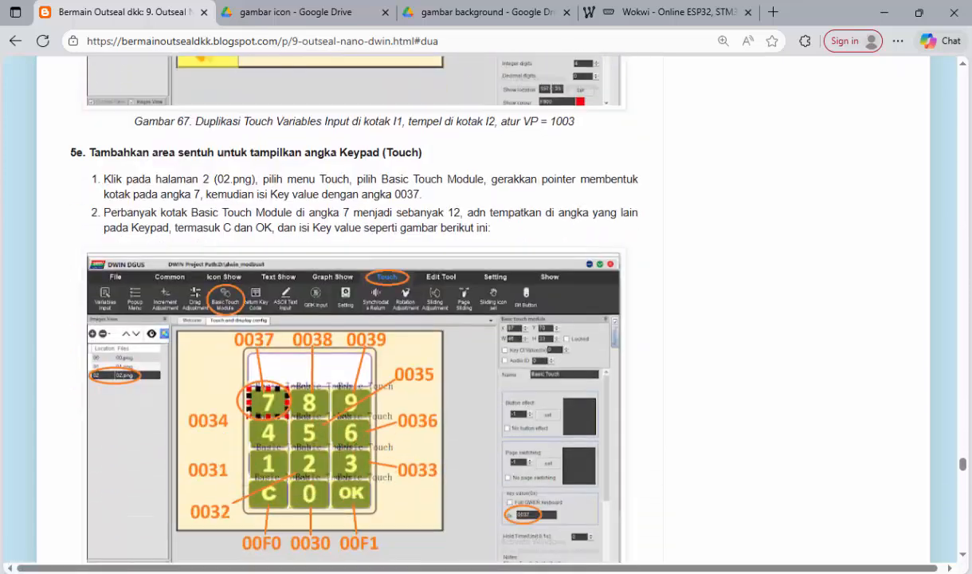
scroll(350, 319, down, 2)
scroll(350, 319, up, 1)
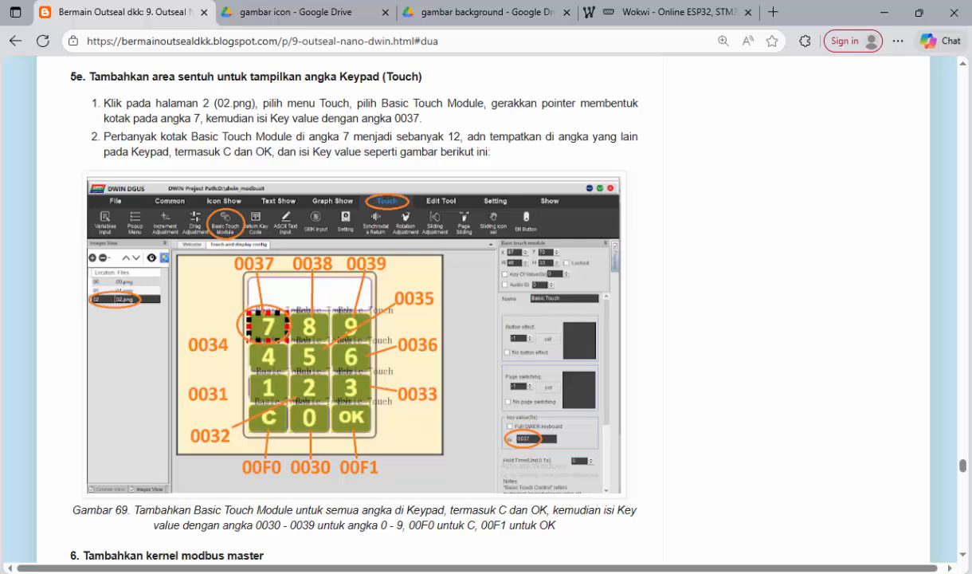
Switch back to DWIN DGUS and, on page 02.png, draw a Basic Touch Module area about 46 by 32 over the 7 key.
scroll(350, 318, up, 1)
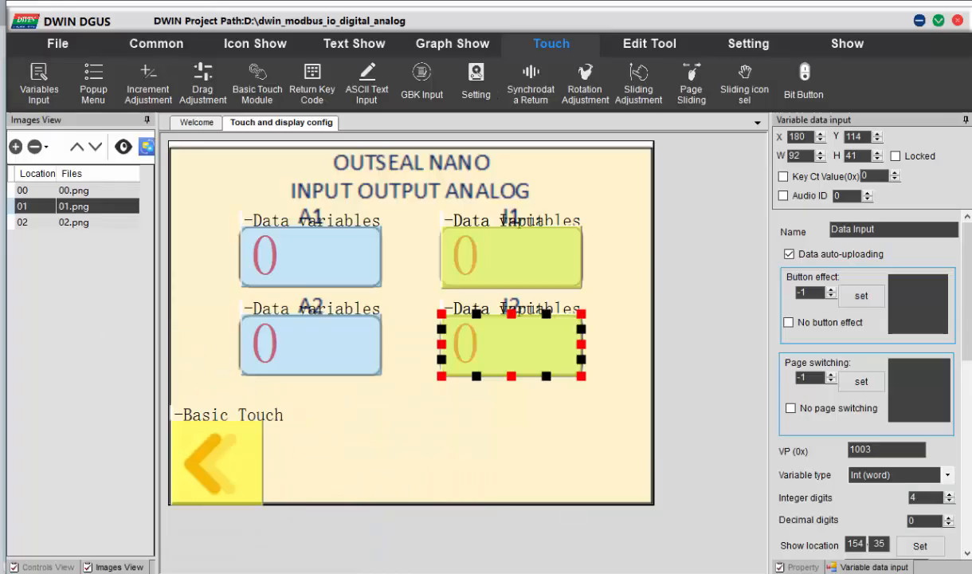
click(74, 223)
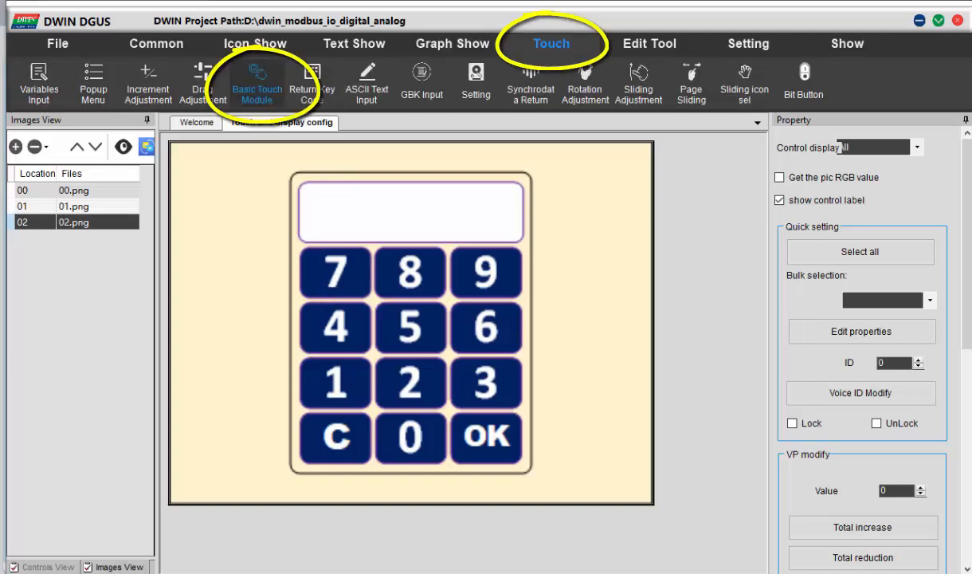
click(257, 89)
drag(296, 244, 369, 296)
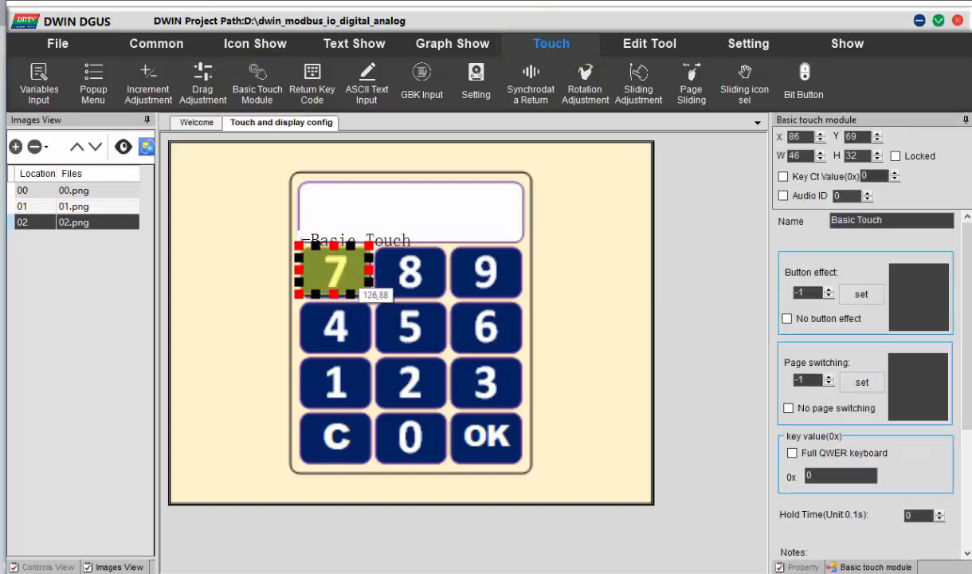
Set the key value of the 7 key's touch area to 0037.
scroll(865, 383, down, 2)
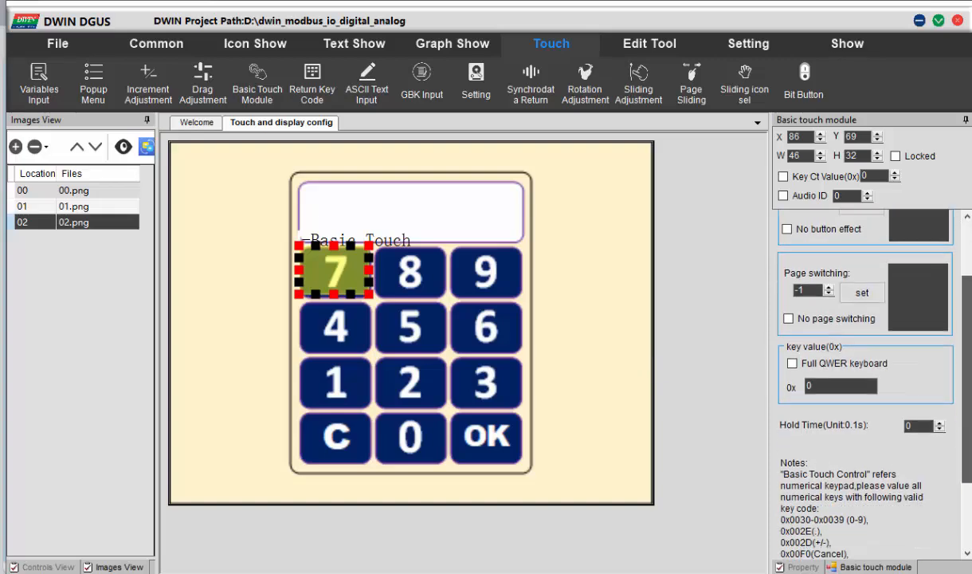
scroll(865, 383, down, 2)
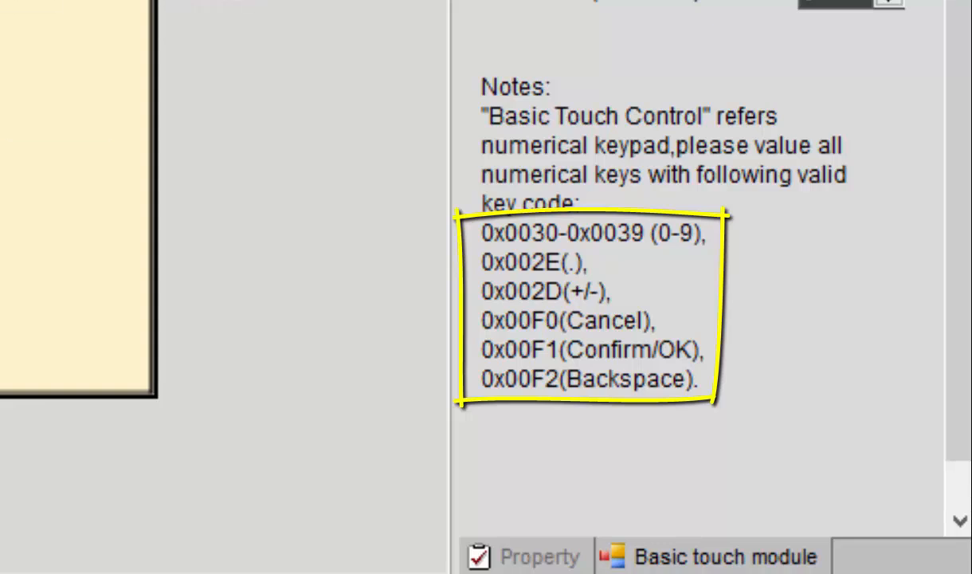
drag(567, 314, 546, 314)
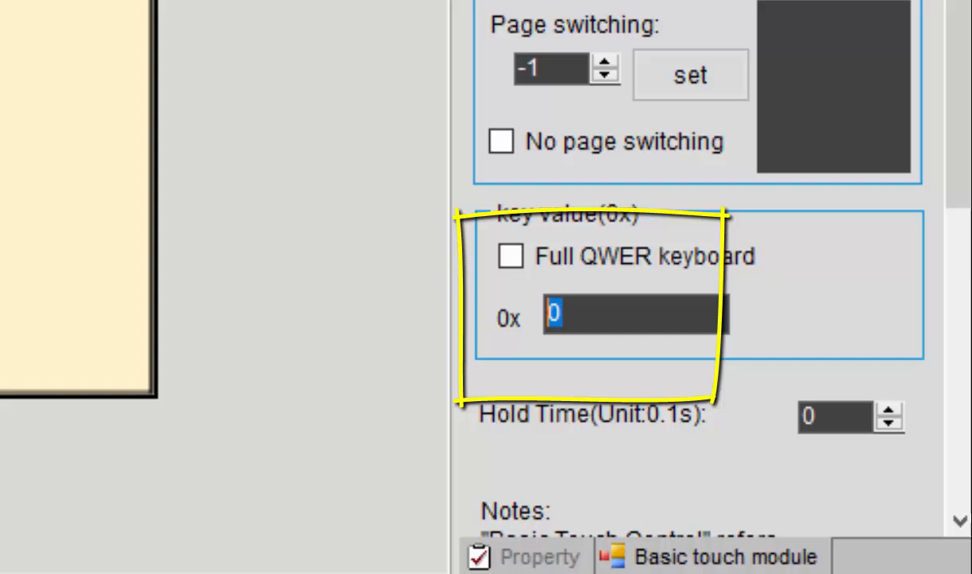
text(0037)
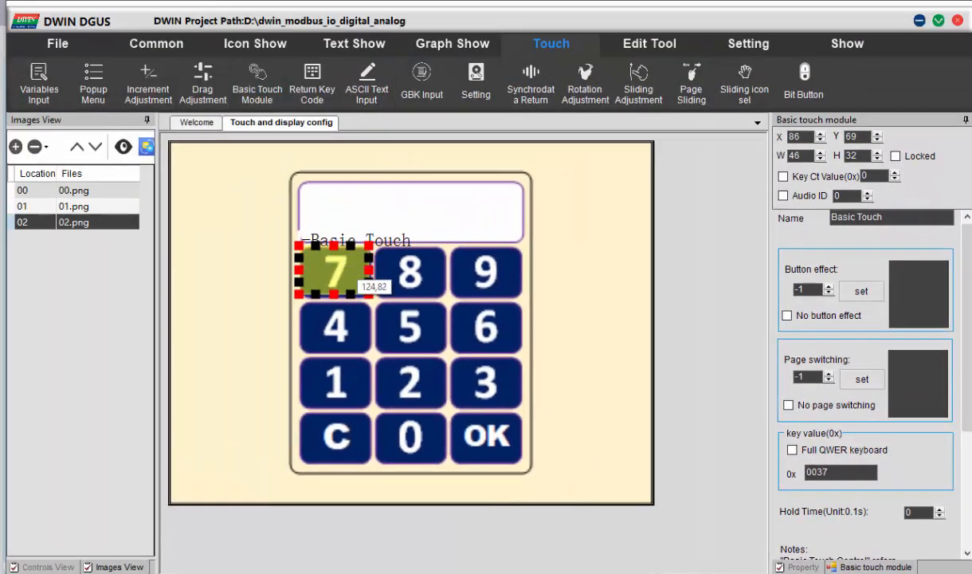
Duplicate the 7 key's touch area twice and place the copies over the 8 and 9 keys.
click(575, 314)
key(ctrl+v)
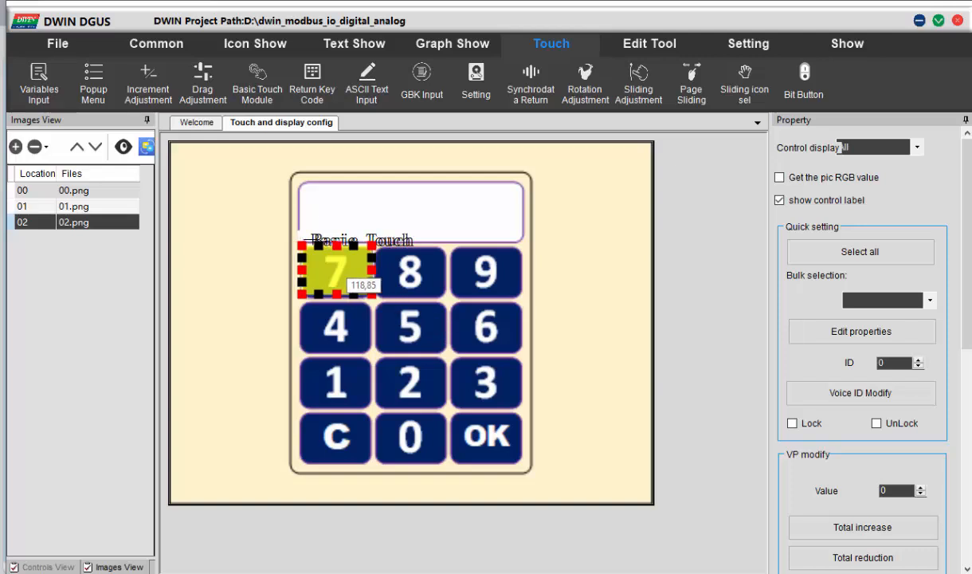
drag(347, 278, 424, 282)
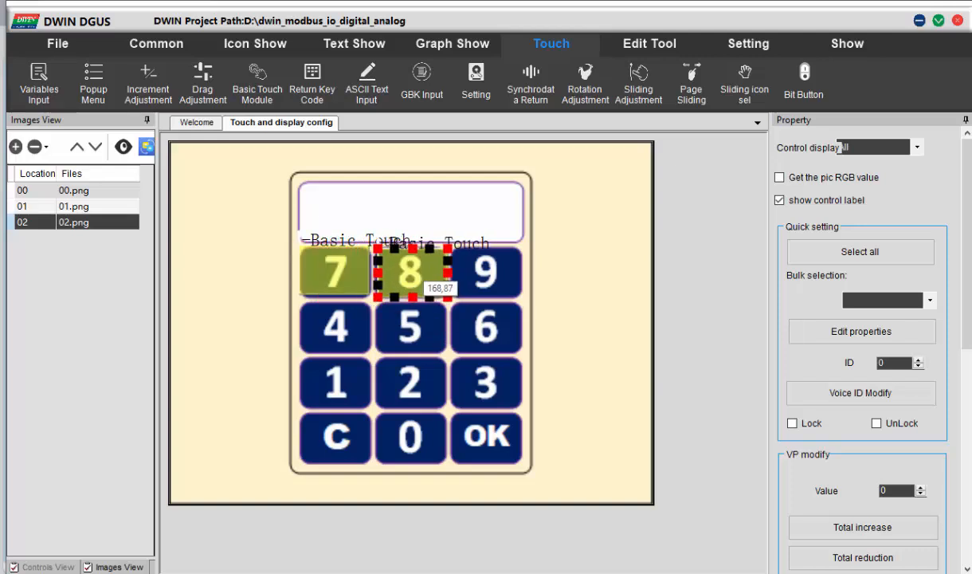
click(574, 314)
key(ctrl+v)
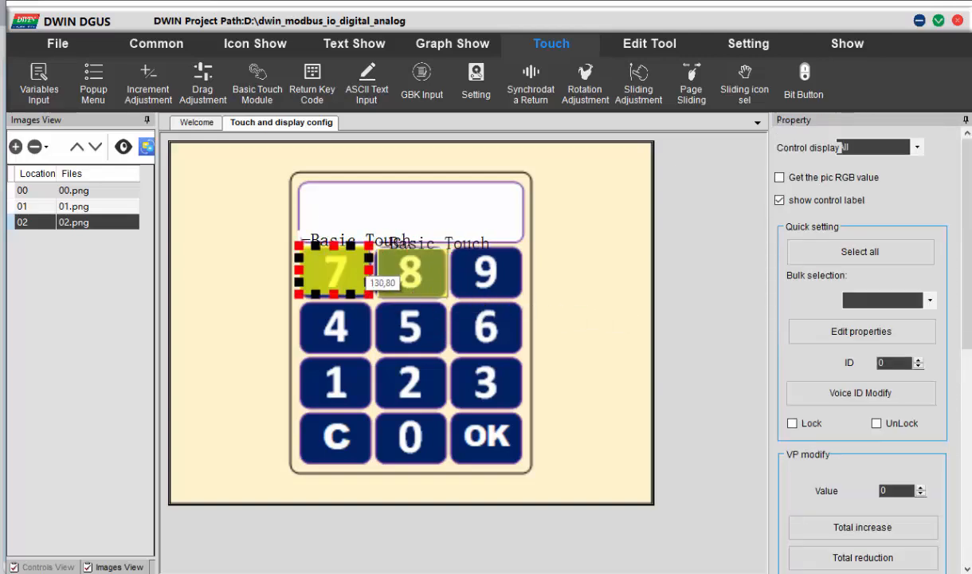
drag(347, 279, 506, 269)
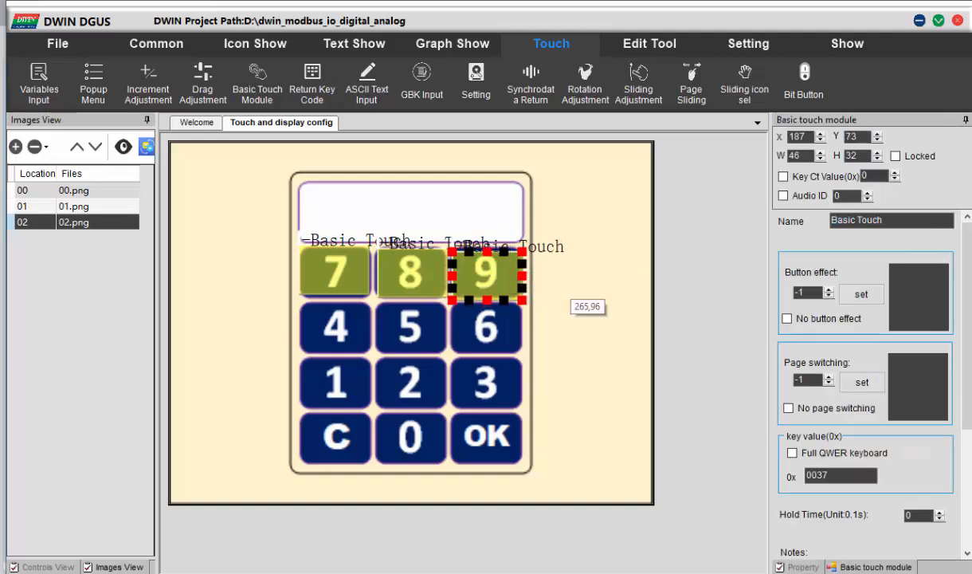
click(582, 288)
Nudge the touch areas over the 7 and 8 keys so they fit their key outlines at the same height.
click(650, 43)
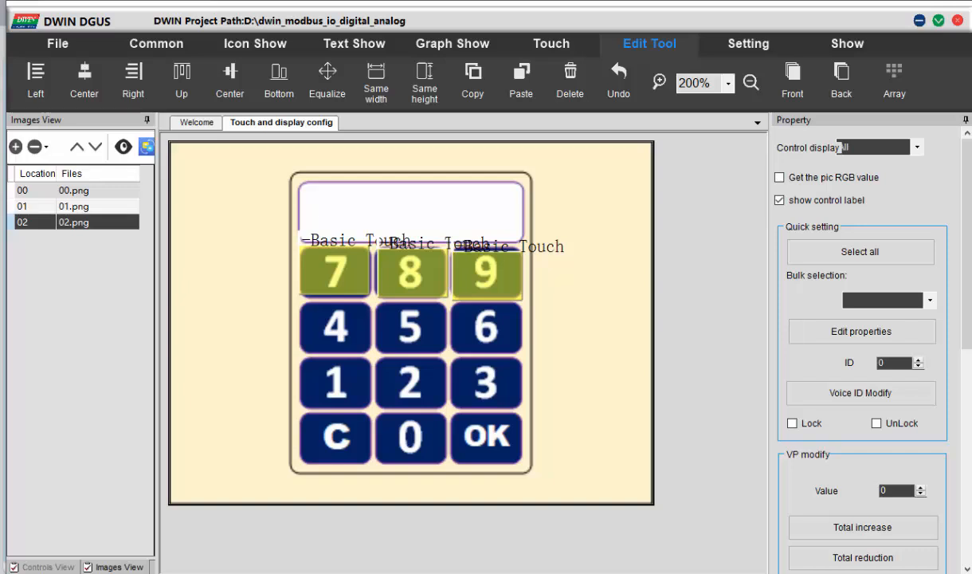
click(659, 81)
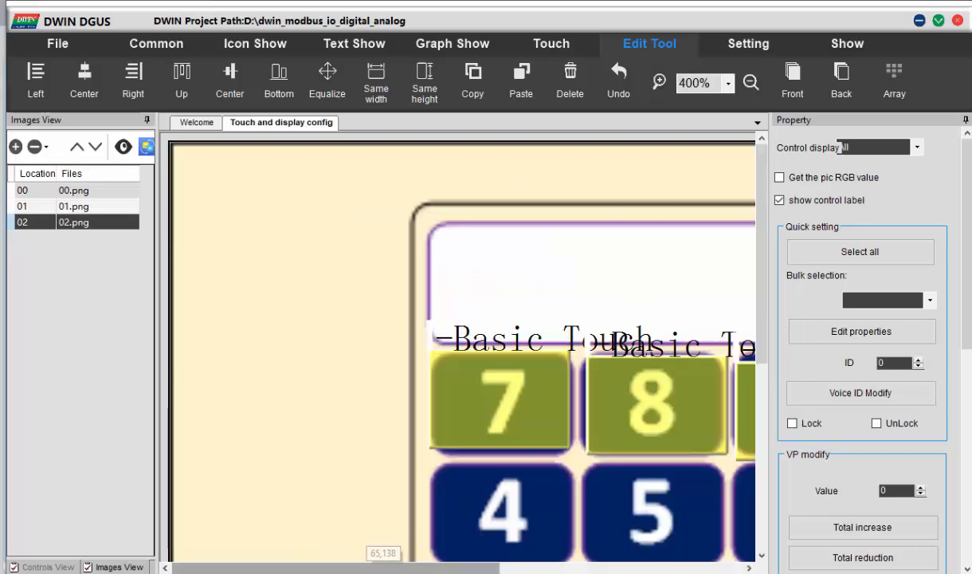
scroll(373, 547, right, 5)
click(320, 439)
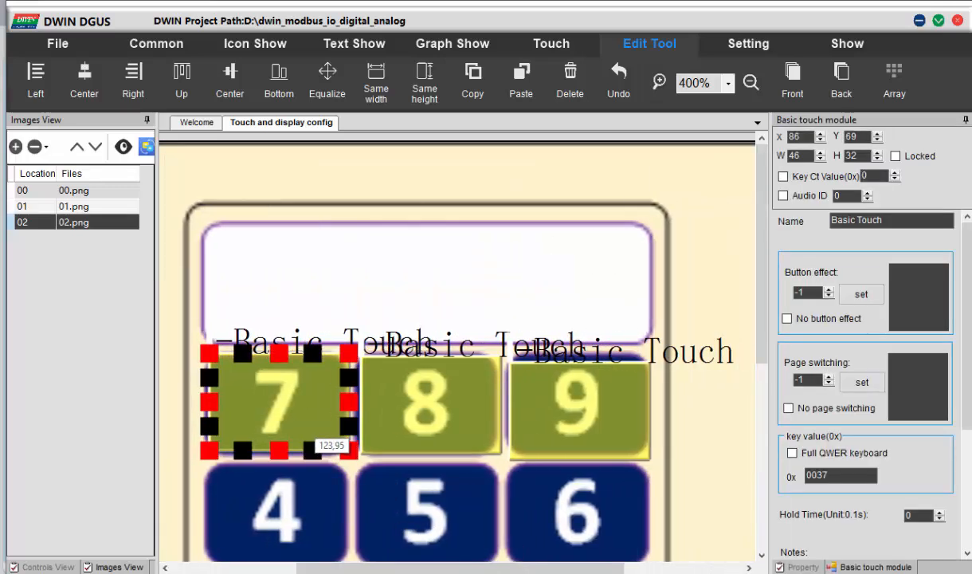
click(373, 423)
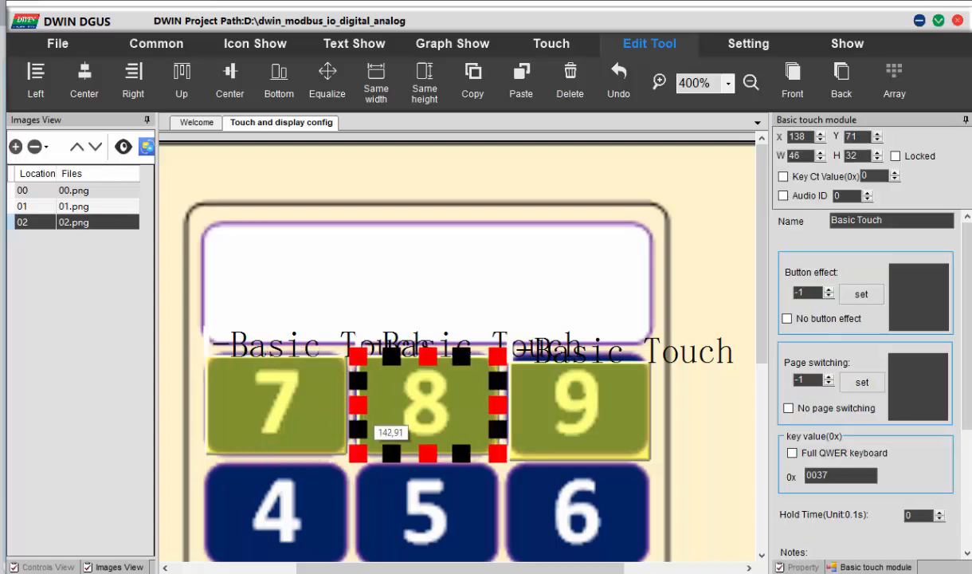
Move the 9 key's touch area level with the 8 key's area and shift the 7 key's area slightly left.
click(522, 414)
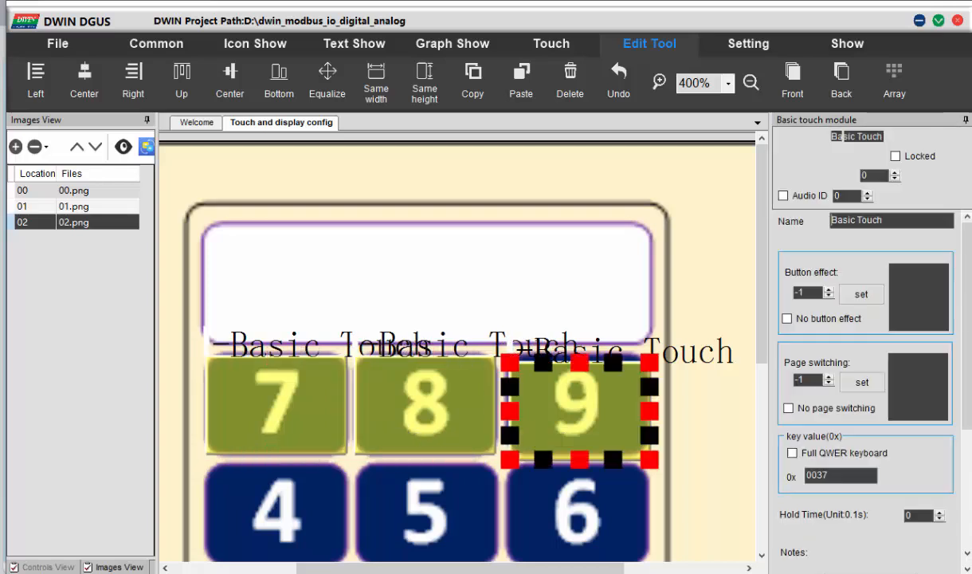
drag(575, 422, 570, 423)
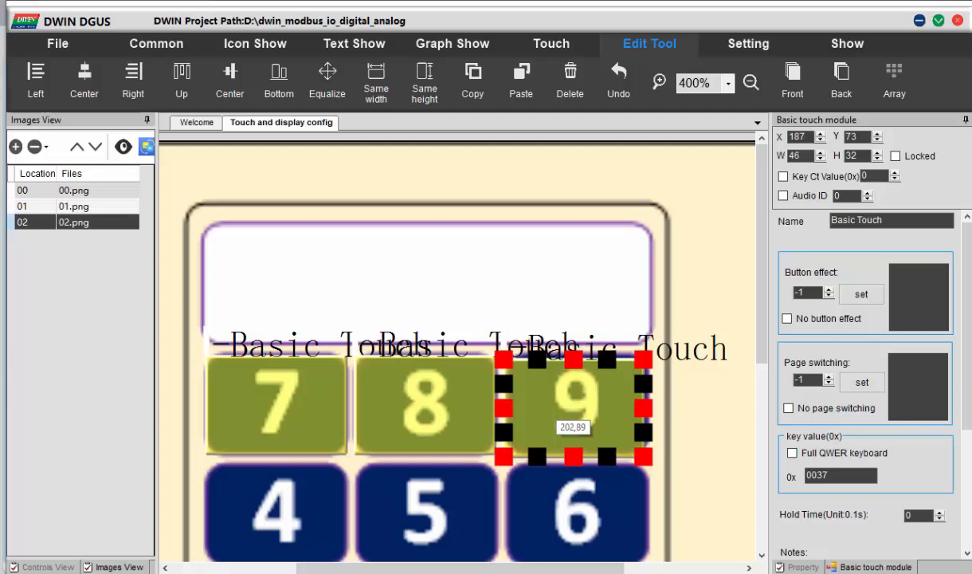
click(706, 451)
drag(563, 419, 567, 415)
click(697, 429)
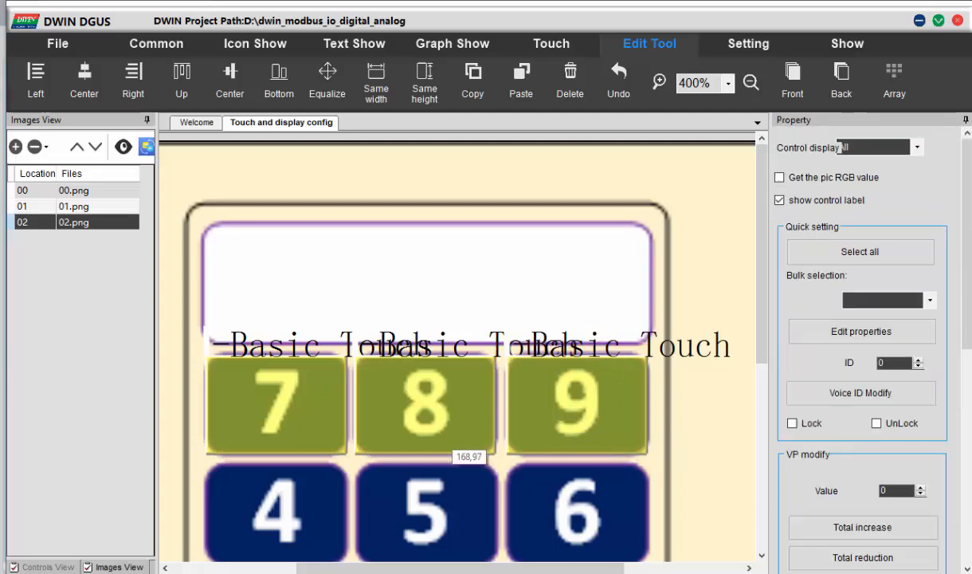
click(442, 435)
click(315, 421)
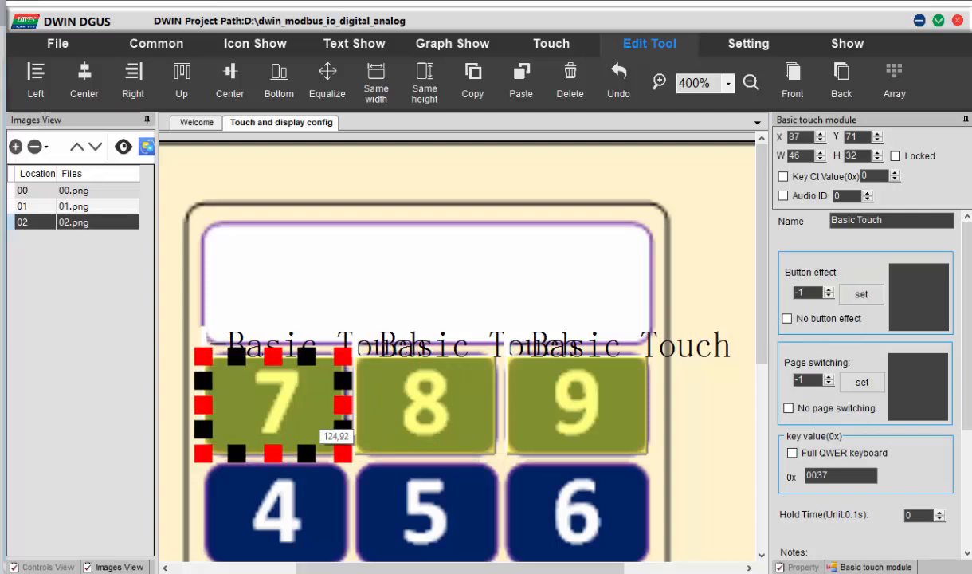
click(707, 435)
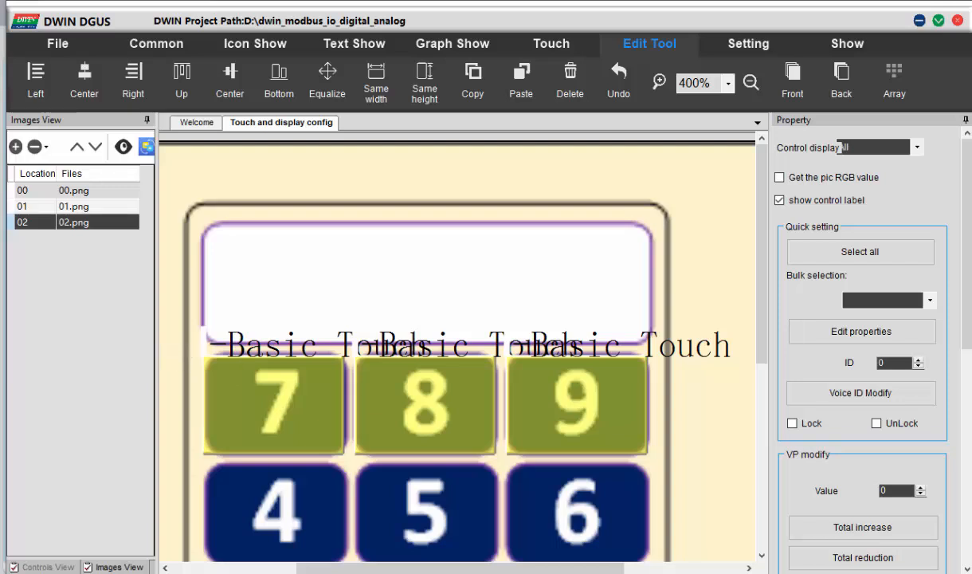
Duplicate the three touch areas of the 7, 8 and 9 keys and place the copies over the 4, 5 and 6 keys.
drag(179, 348, 691, 460)
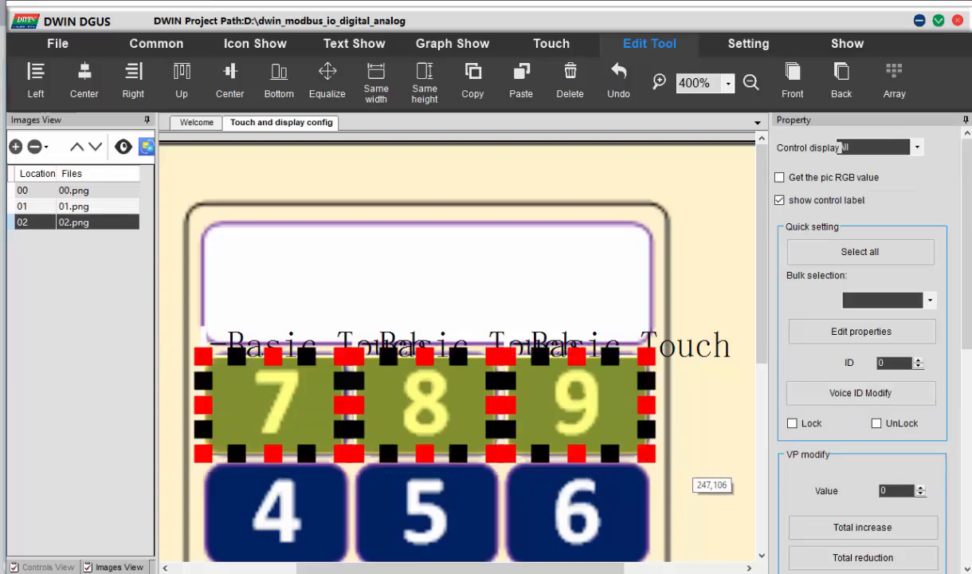
key(ctrl+c)
key(ctrl+v)
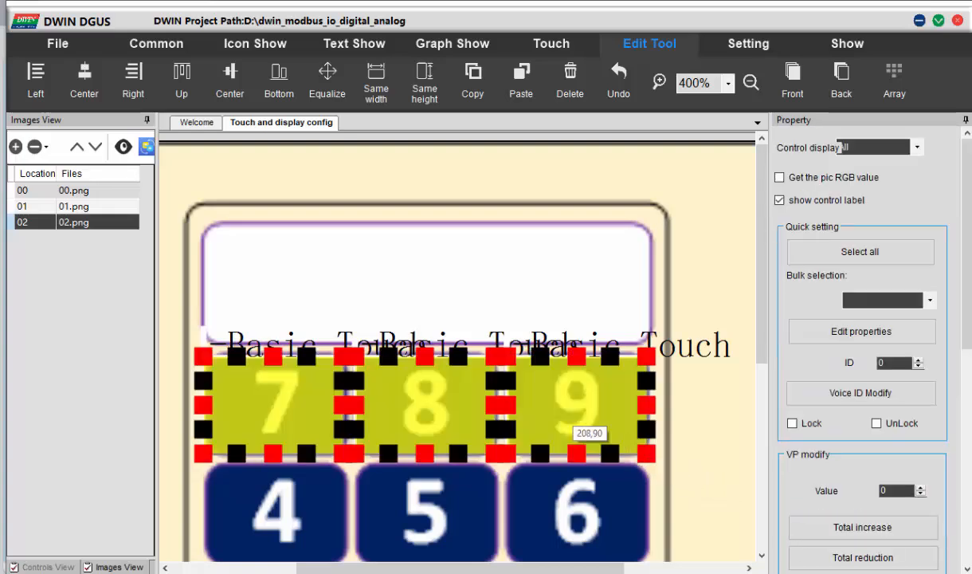
drag(571, 390, 593, 510)
click(689, 493)
Duplicate the six touch areas of the upper two key rows and place the copies over the 1, 2, 3, C, 0 and OK keys.
scroll(689, 491, down, 2)
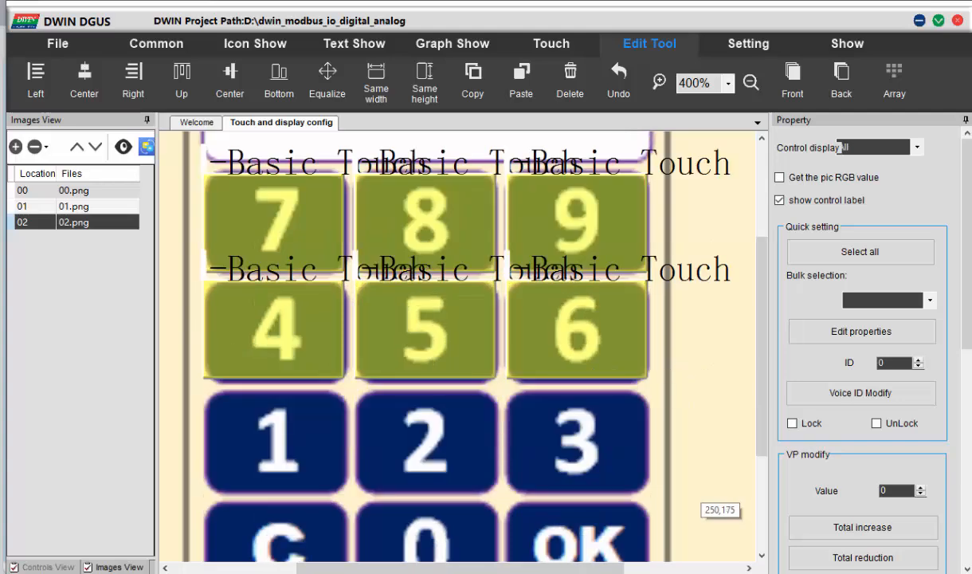
scroll(685, 486, up, 1)
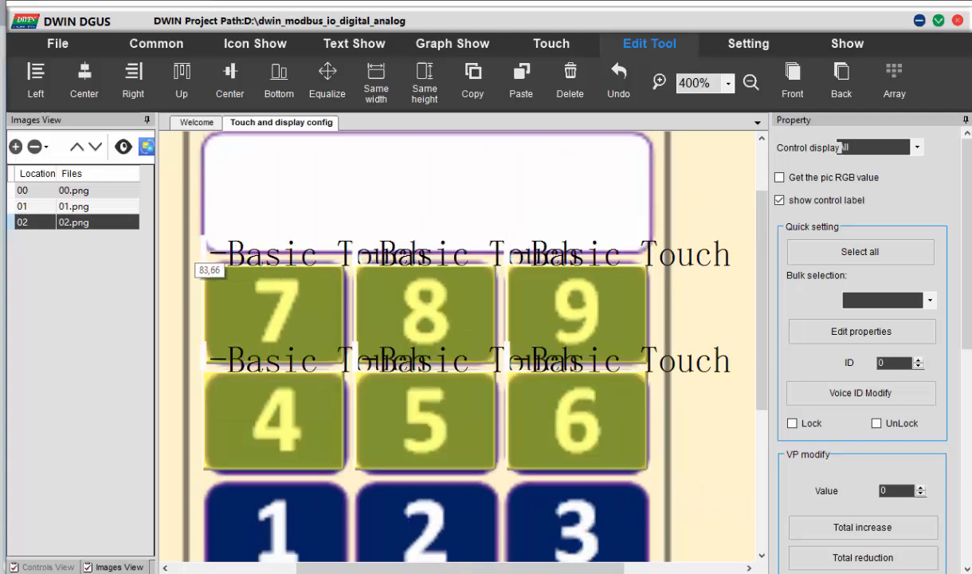
drag(194, 251, 673, 484)
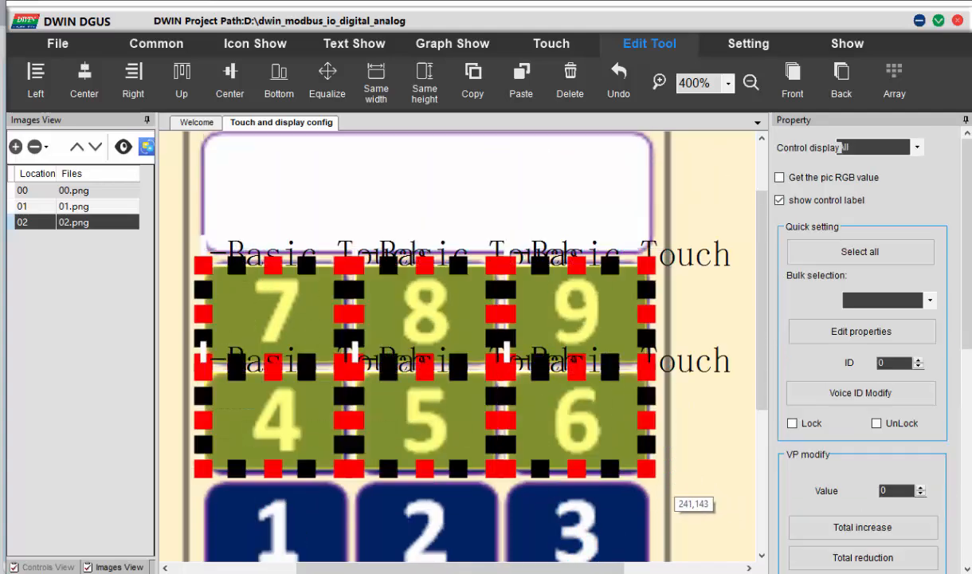
key(ctrl+c)
key(ctrl+v)
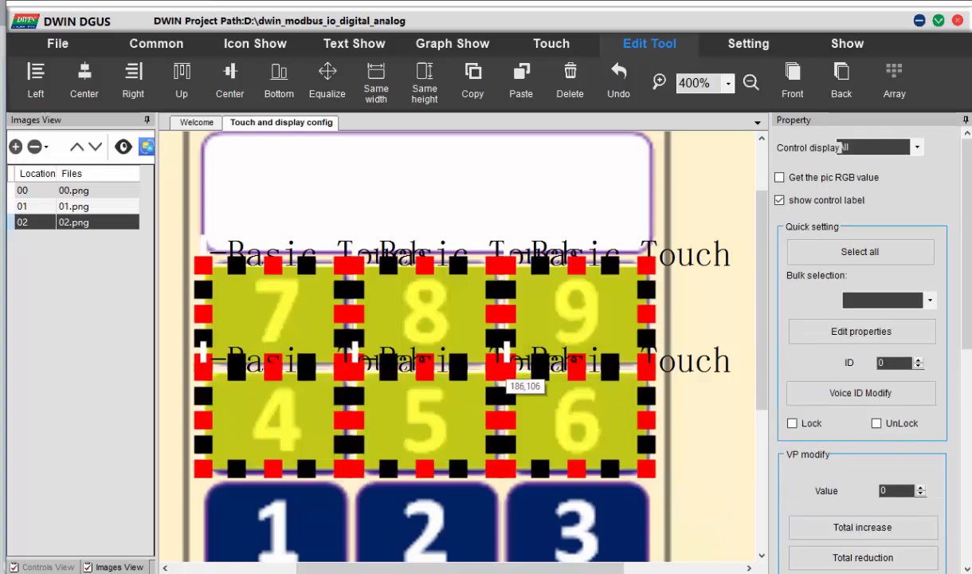
drag(456, 309, 455, 530)
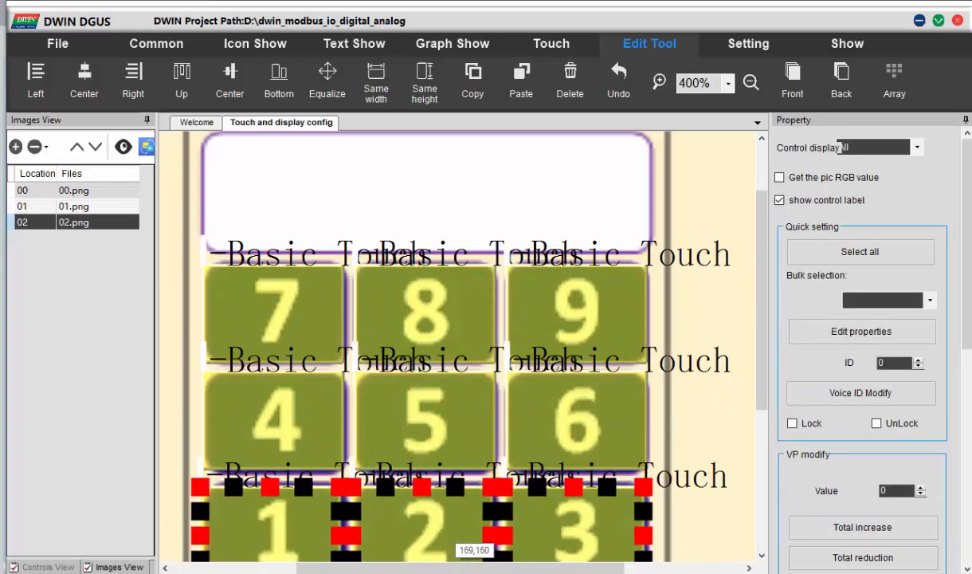
scroll(590, 487, down, 2)
scroll(597, 498, up, 1)
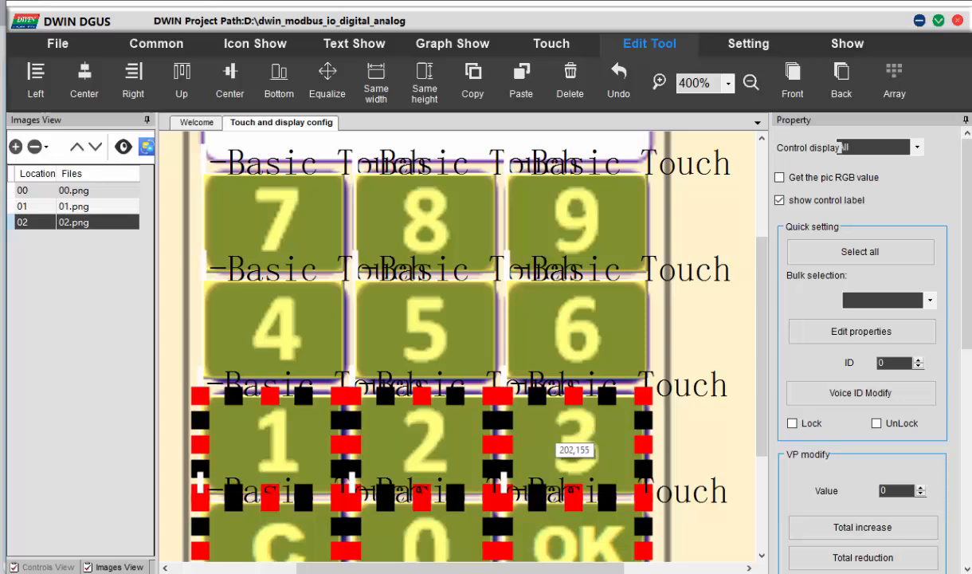
click(704, 445)
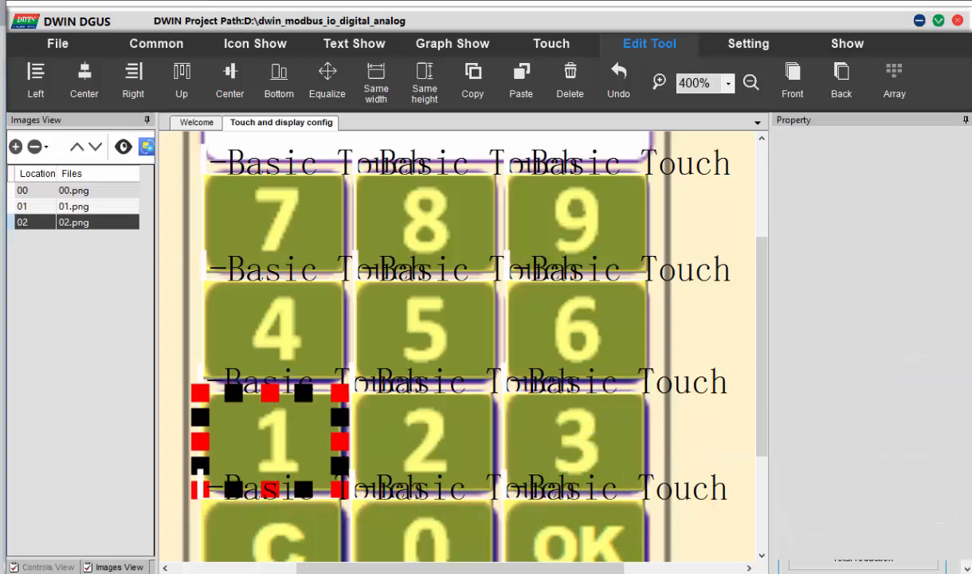
Shift the six touch areas over the 1, 2, 3, C, 0 and OK keys slightly right to line up with the rows above.
scroll(699, 445, down, 1)
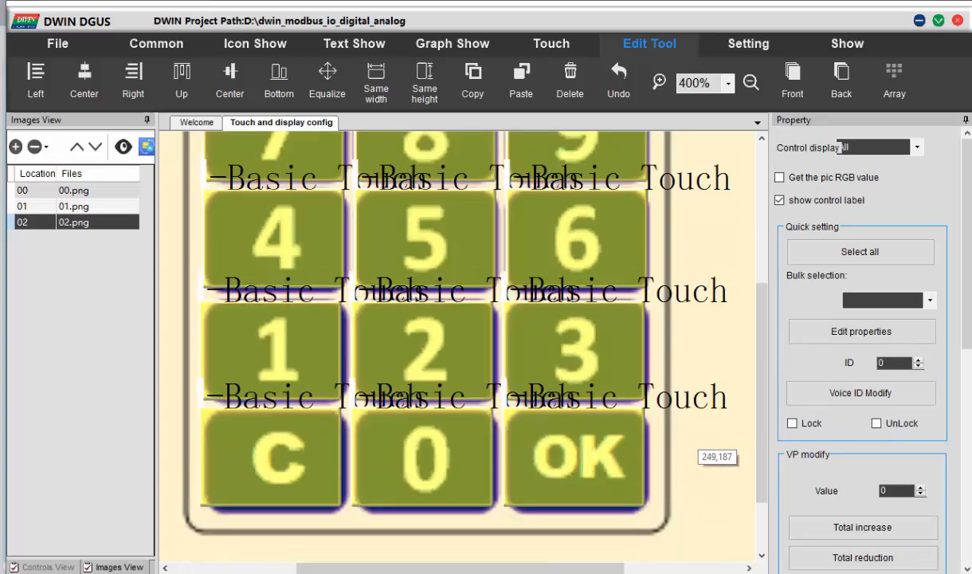
drag(194, 299, 664, 523)
key(Right)
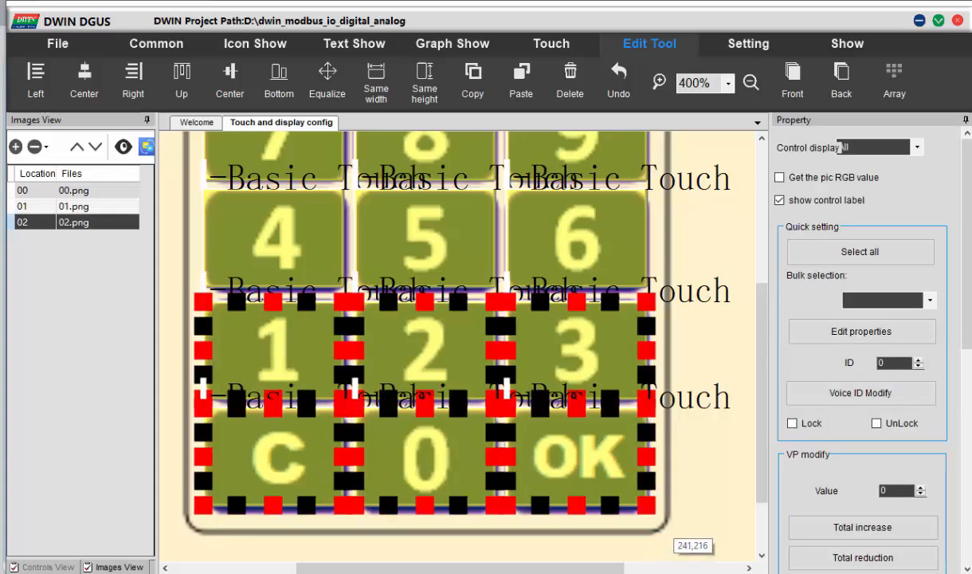
click(674, 539)
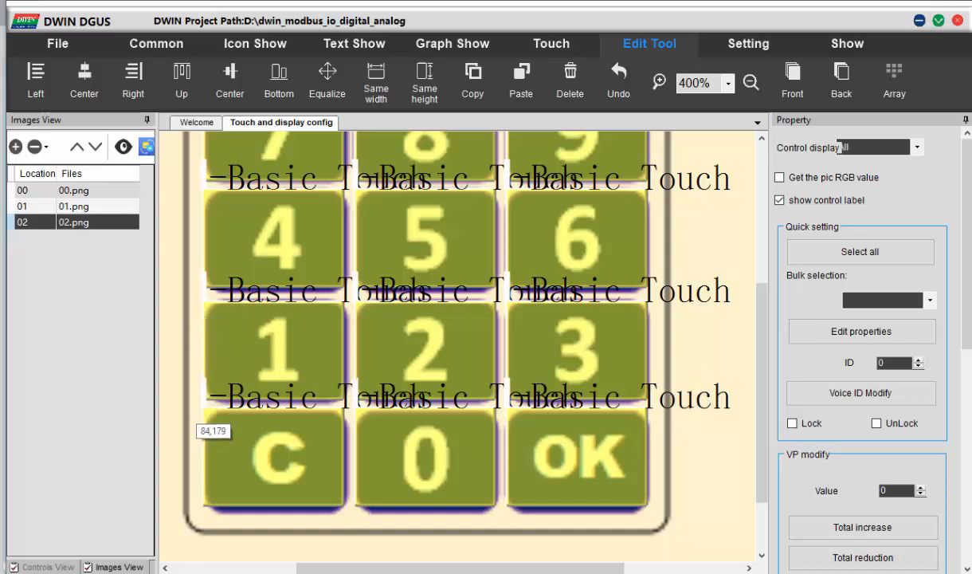
Shift the touch areas over the C, 0 and OK keys slightly down to fit their key outlines.
drag(195, 403, 692, 529)
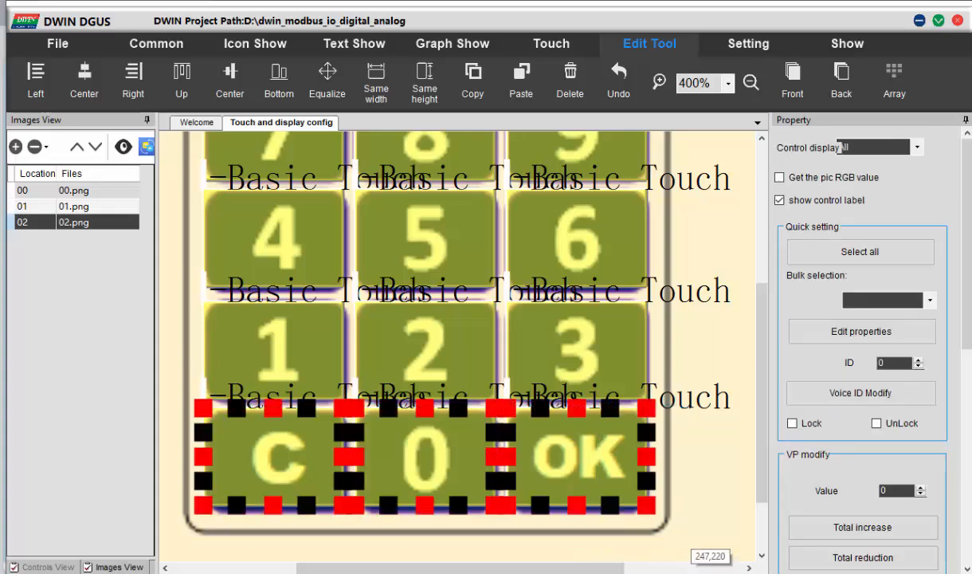
key(Down)
click(695, 483)
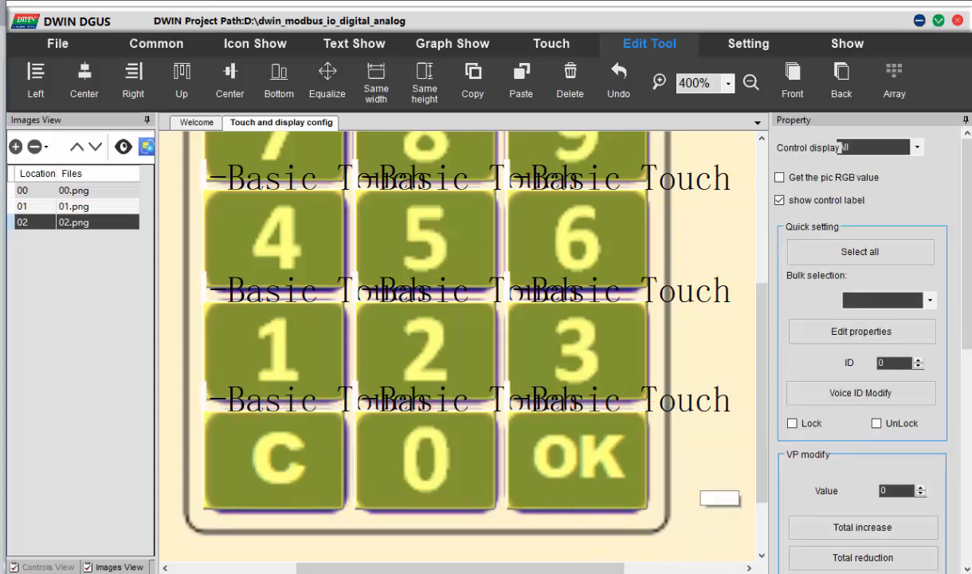
scroll(700, 468, up, 1)
scroll(698, 478, up, 1)
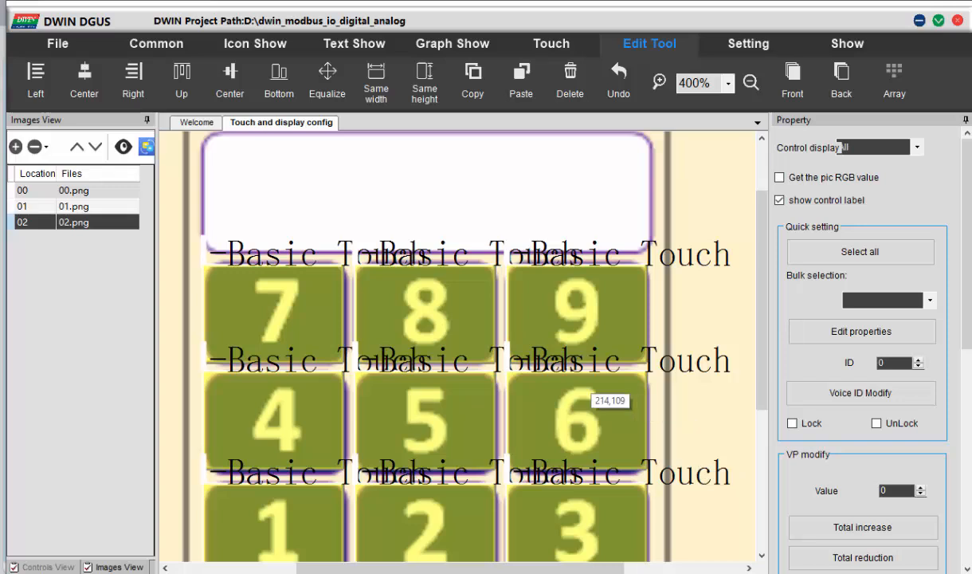
Shift the three touch areas over the 7, 8 and 9 keys slightly up to fit their key outlines.
drag(193, 256, 722, 368)
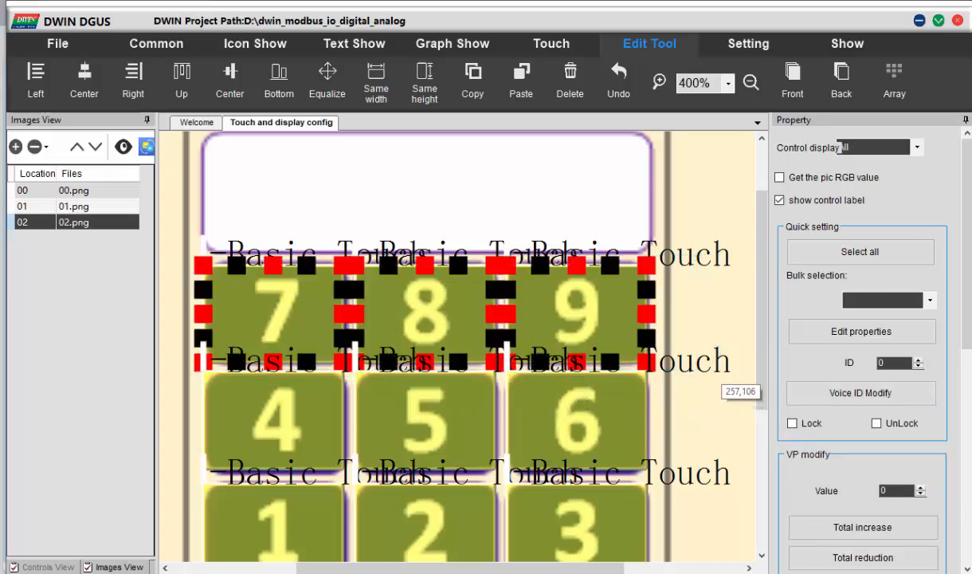
click(675, 408)
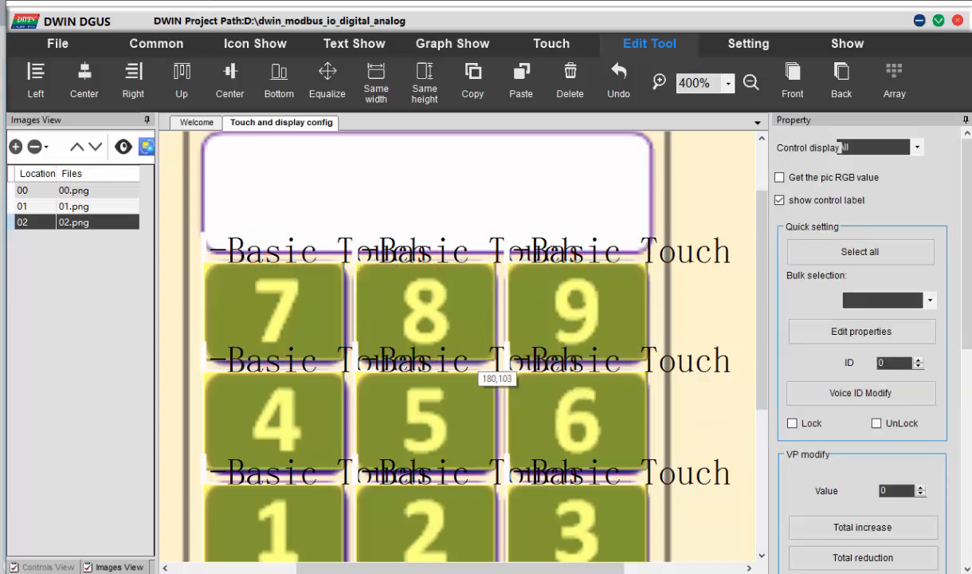
Set the key value of the 8 key's touch area to 0038 and level the area with the 7 and 9 areas.
click(440, 344)
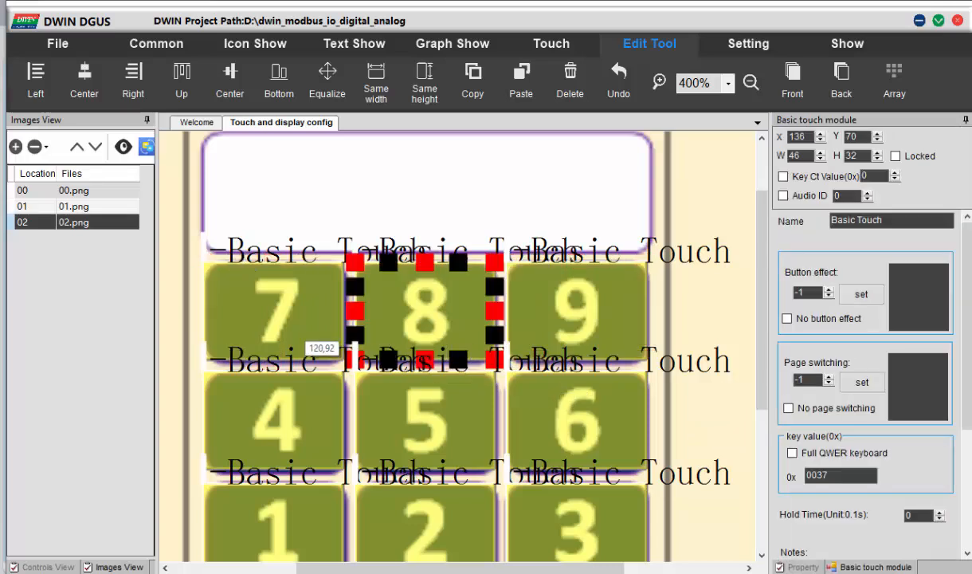
click(263, 339)
click(423, 330)
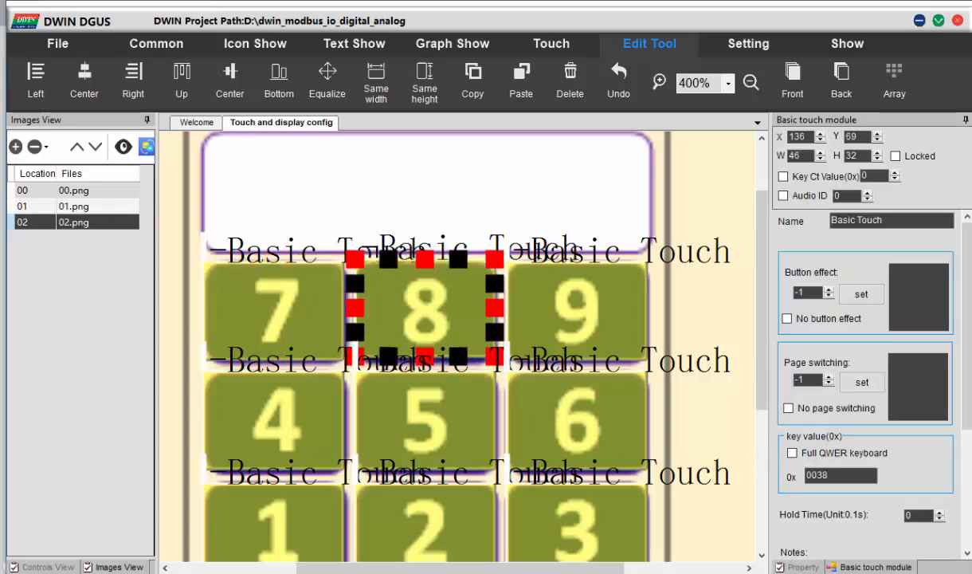
click(551, 349)
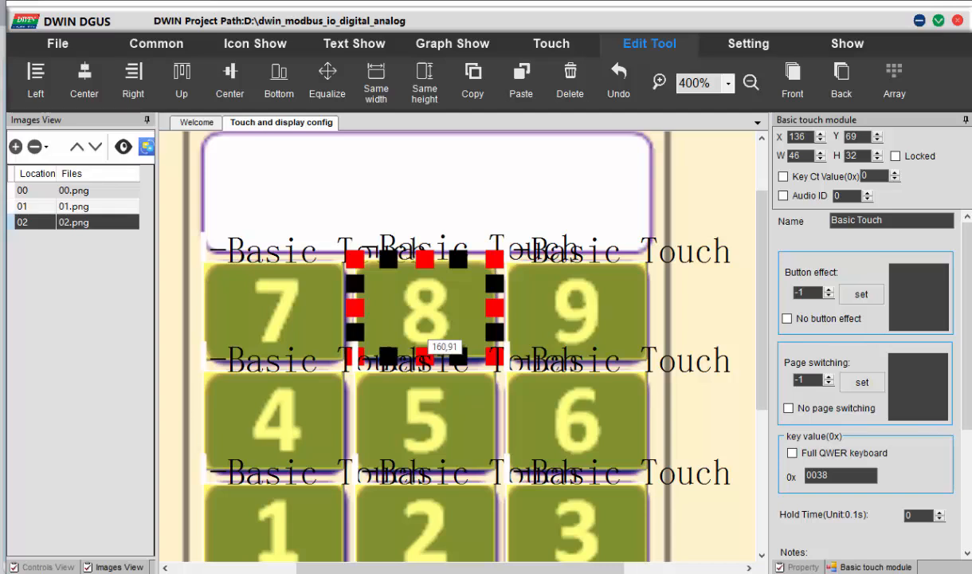
click(713, 408)
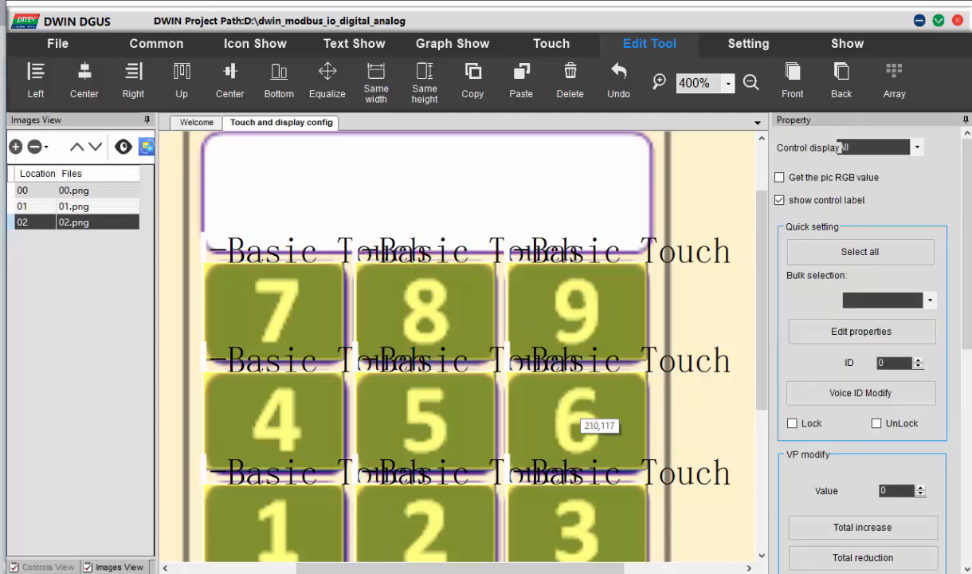
Set the key values of the touch areas over the 4, 5 and 6 keys to 0034, 0035 and 0036.
click(275, 419)
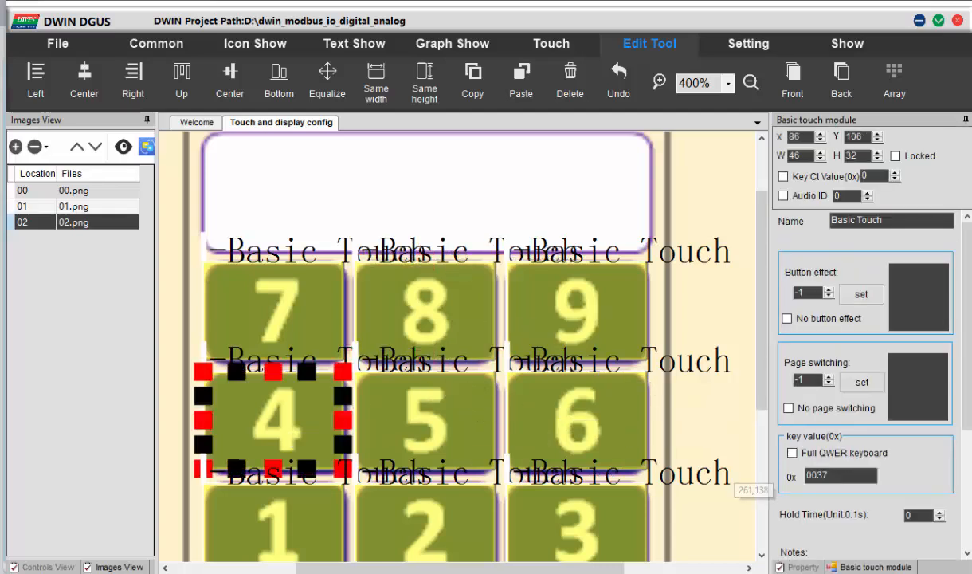
click(836, 476)
key(BackSpace)
text(4)
click(430, 419)
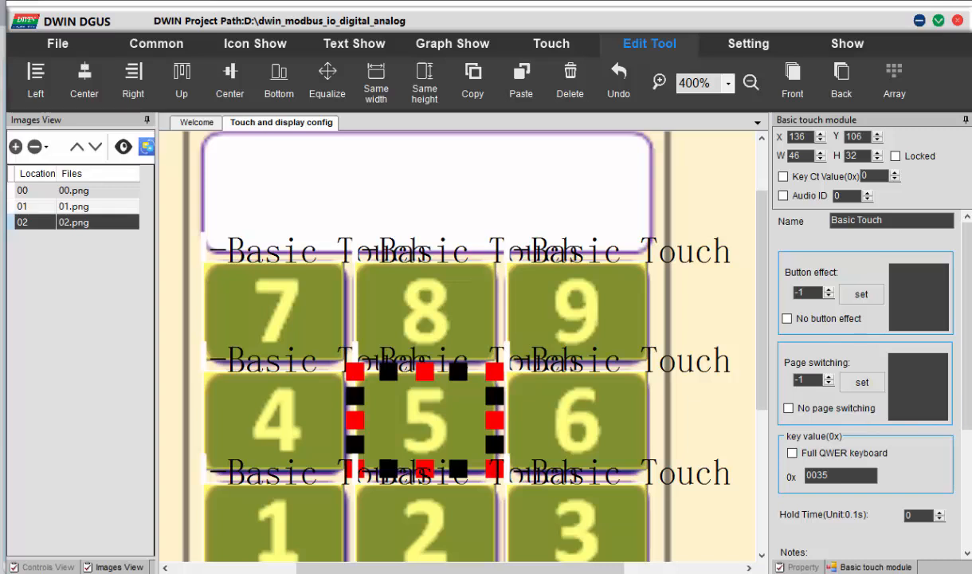
click(586, 430)
click(843, 476)
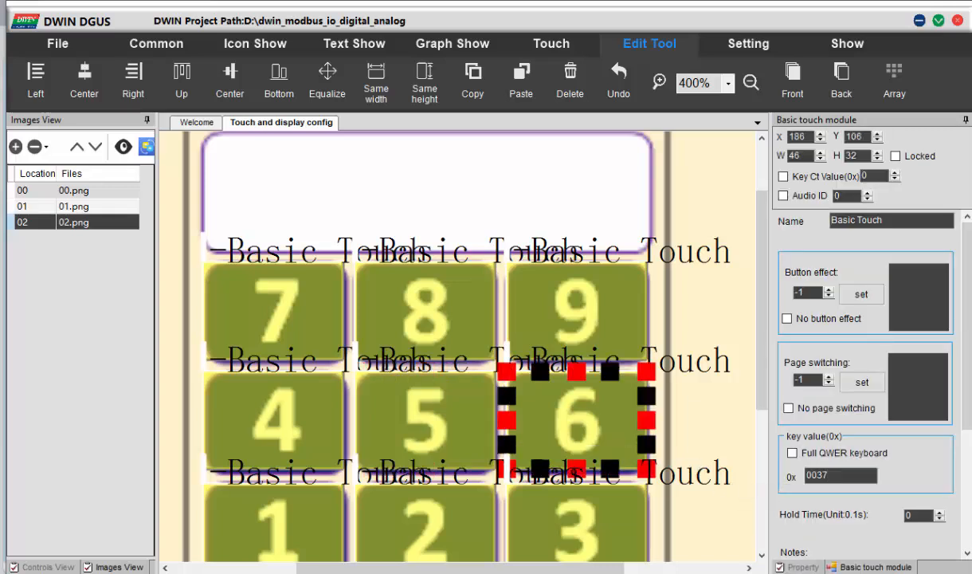
key(BackSpace)
text(6)
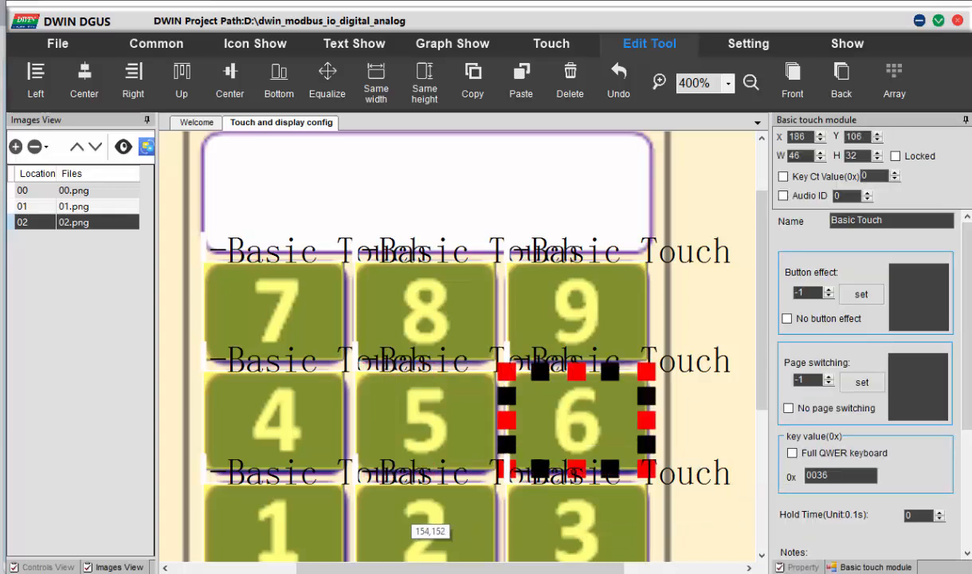
Set the key values of the touch areas over the 1, 2 and 3 keys to 0031, 0032 and 0033.
click(307, 502)
click(843, 476)
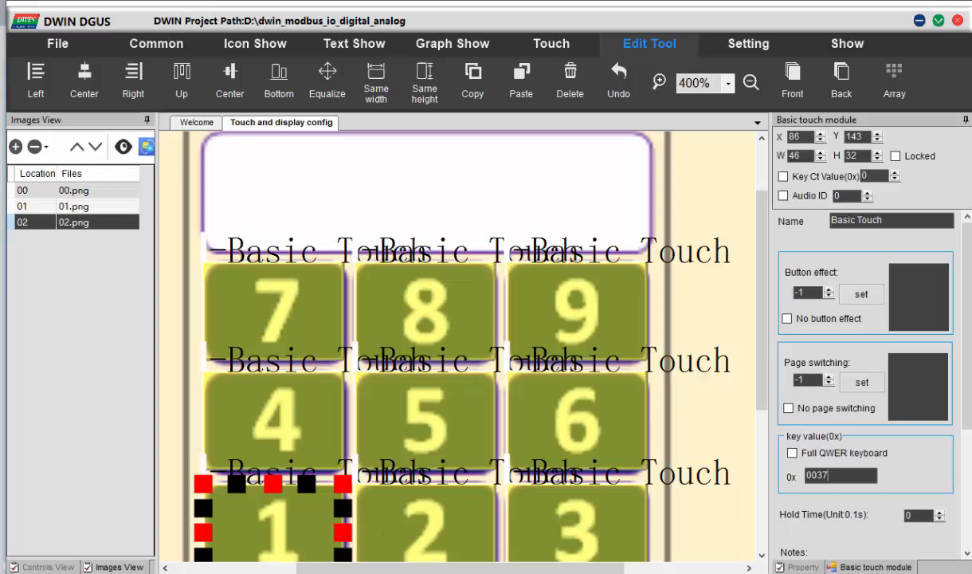
key(BackSpace)
text(1)
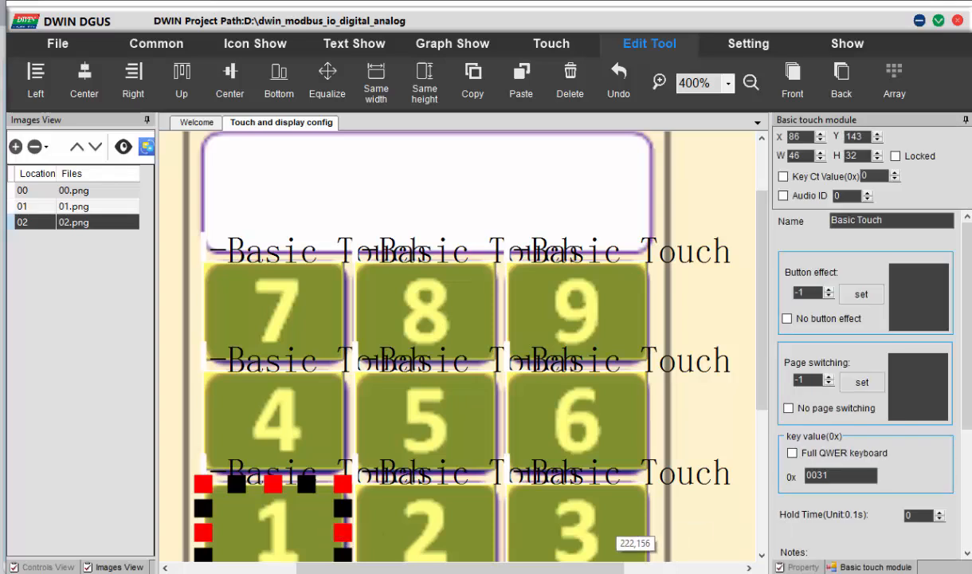
click(437, 518)
click(844, 475)
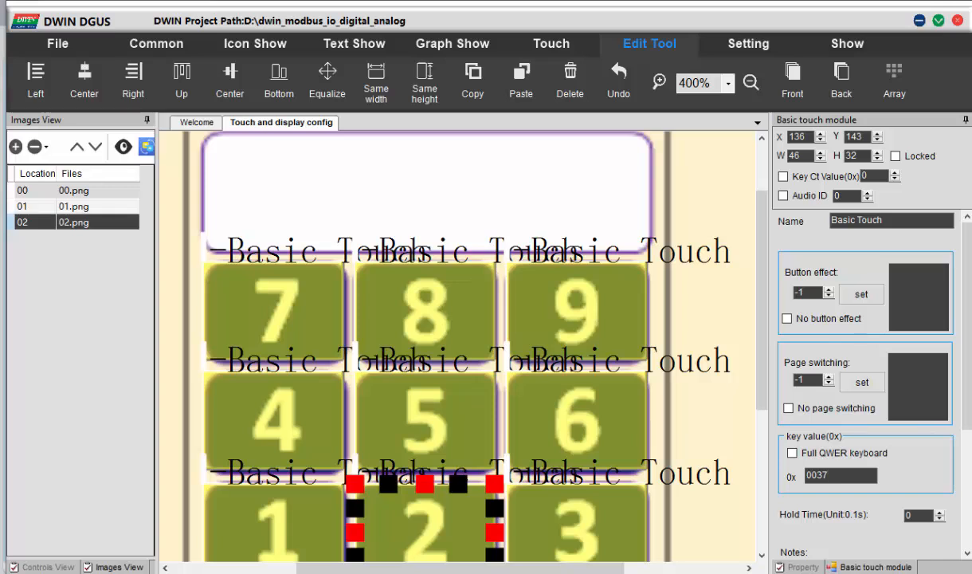
key(BackSpace)
text(2)
click(621, 526)
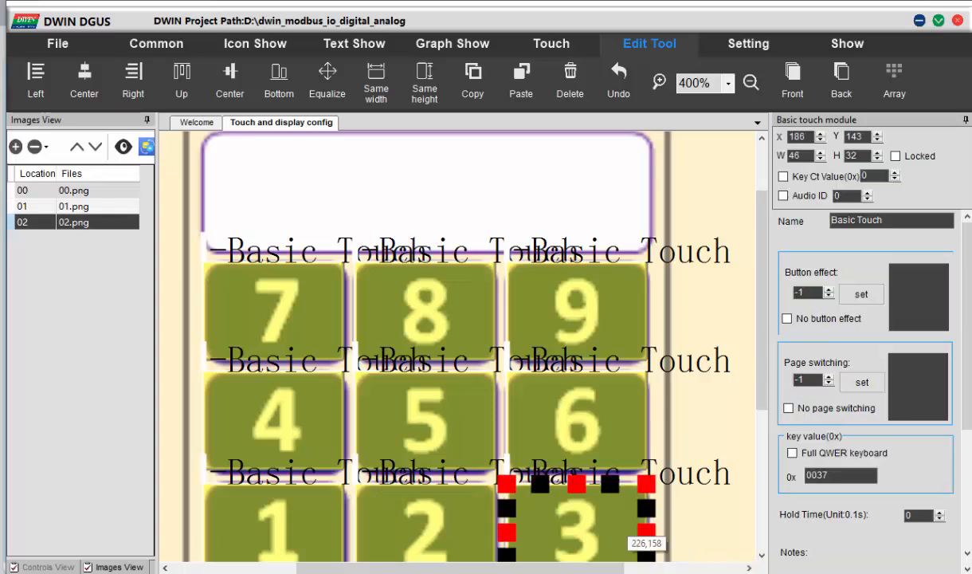
click(829, 476)
key(BackSpace)
text(3)
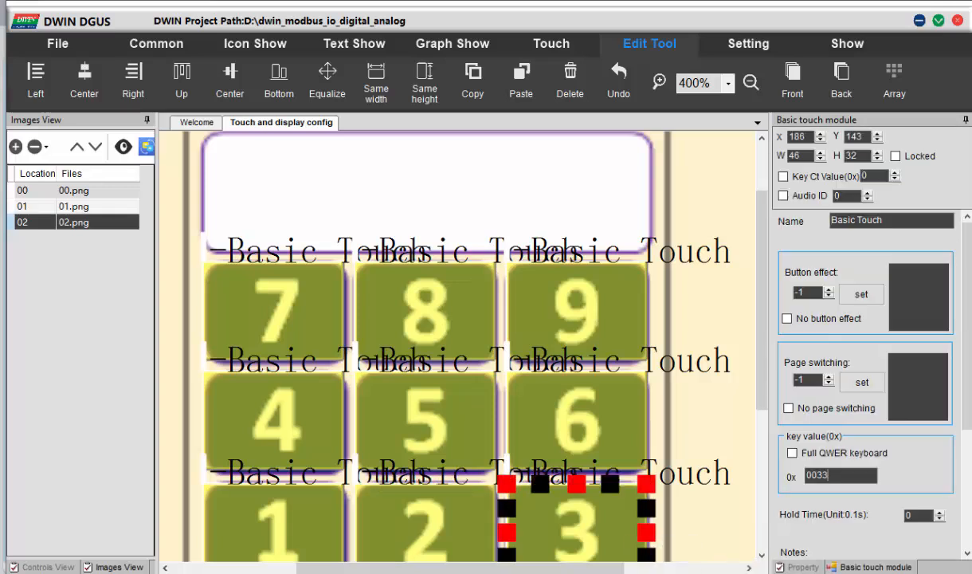
click(708, 509)
Set the key value of the touch area over the C key to 00F0.
scroll(706, 519, down, 3)
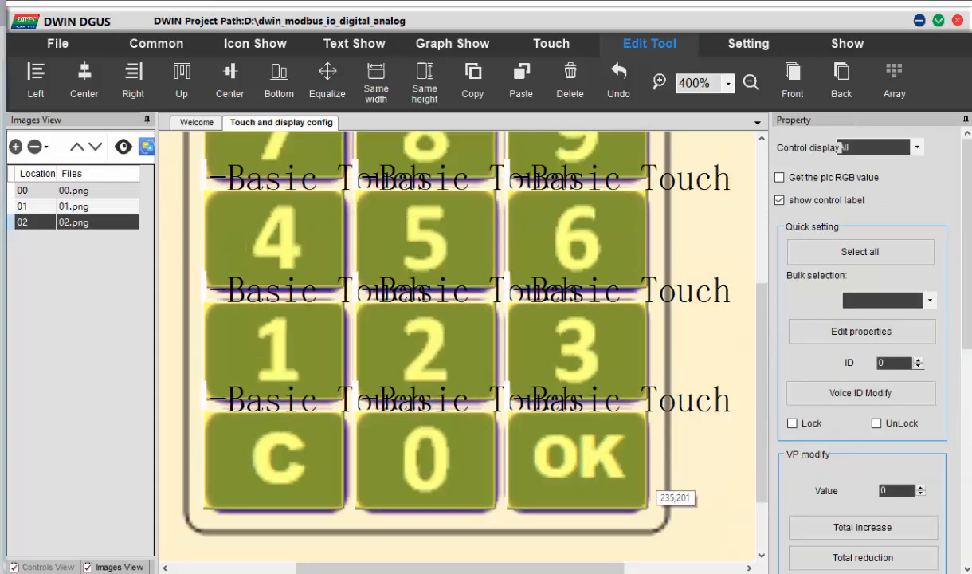
click(306, 471)
click(829, 476)
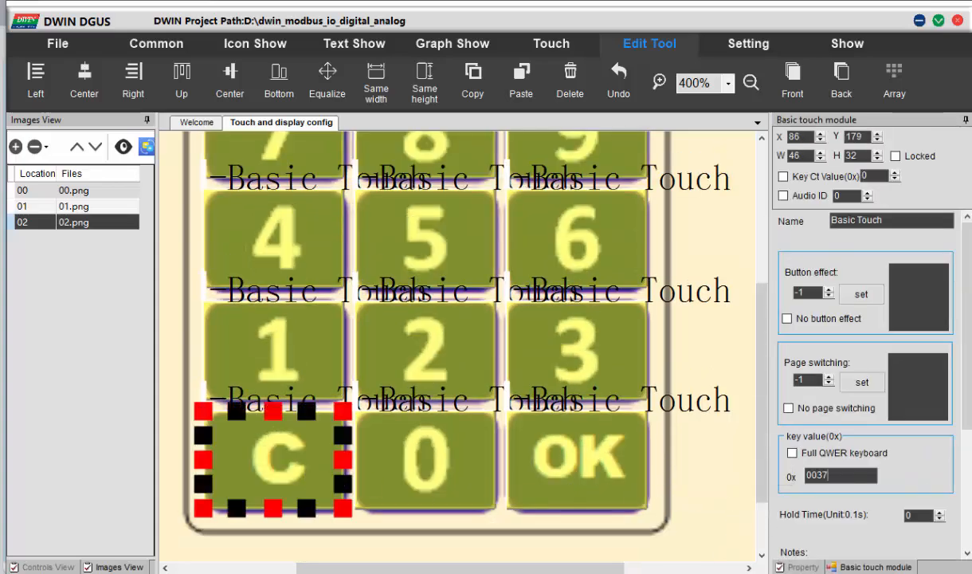
key(BackSpace)
key(BackSpace)
text(F0)
Set the key values of the touch areas over the 0 and OK keys to 0030 and 00F1.
click(430, 455)
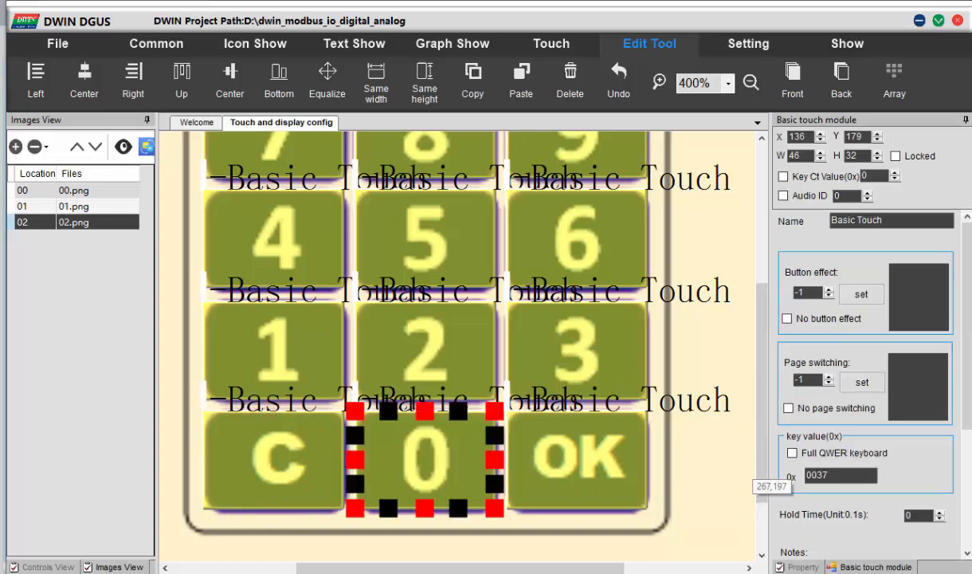
click(835, 476)
key(BackSpace)
text(0)
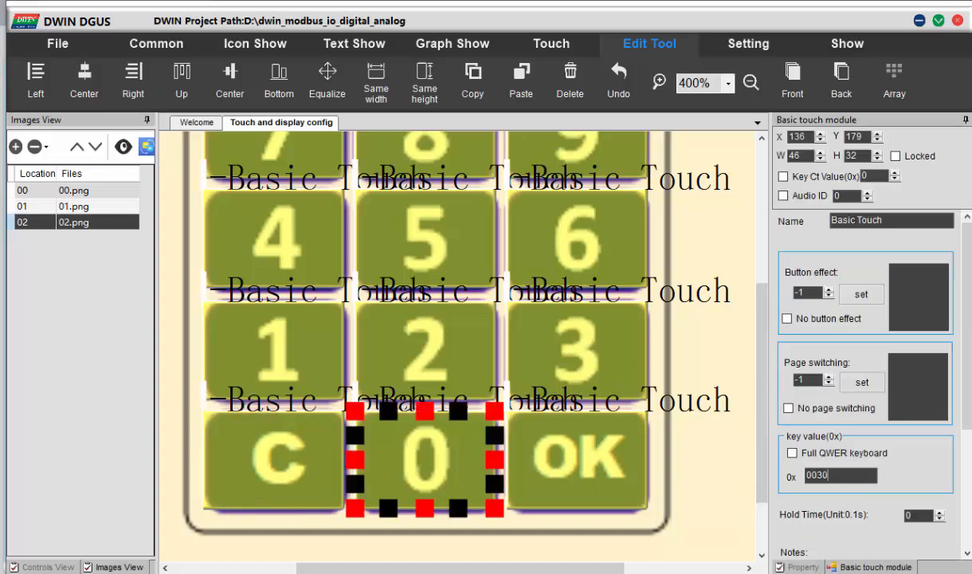
click(606, 460)
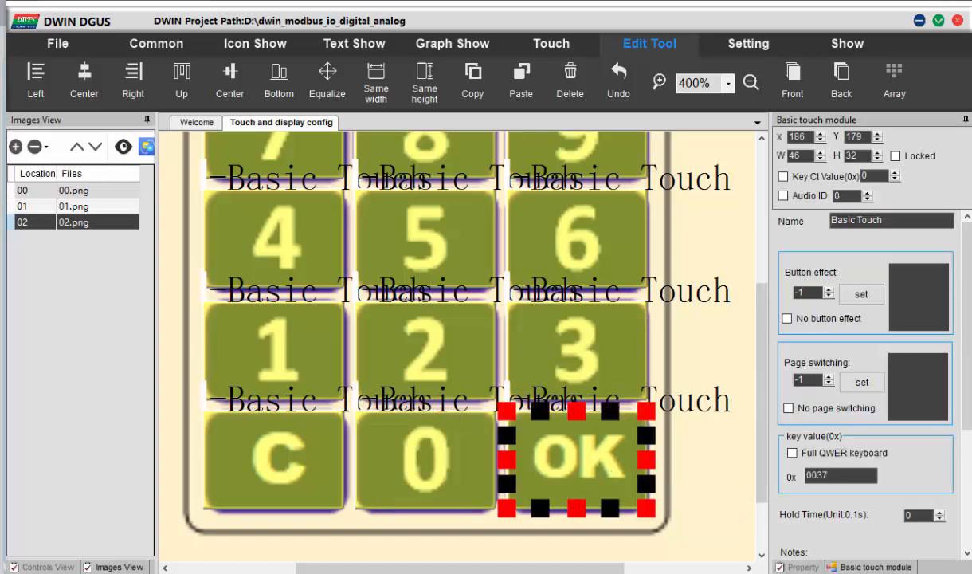
key(BackSpace)
key(BackSpace)
text(F1)
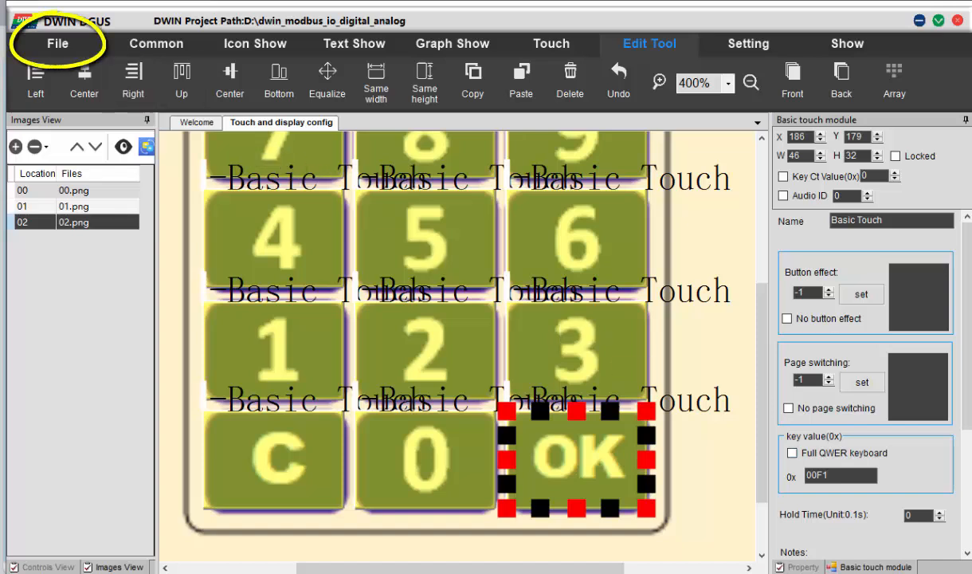
Save the project and generate its configuration files.
click(58, 43)
click(58, 43)
click(133, 84)
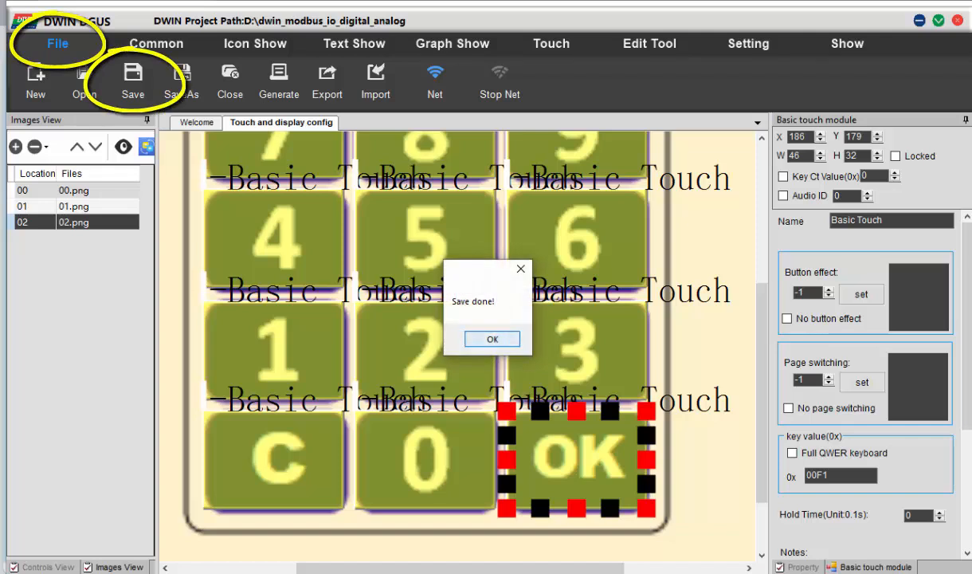
click(492, 339)
click(279, 78)
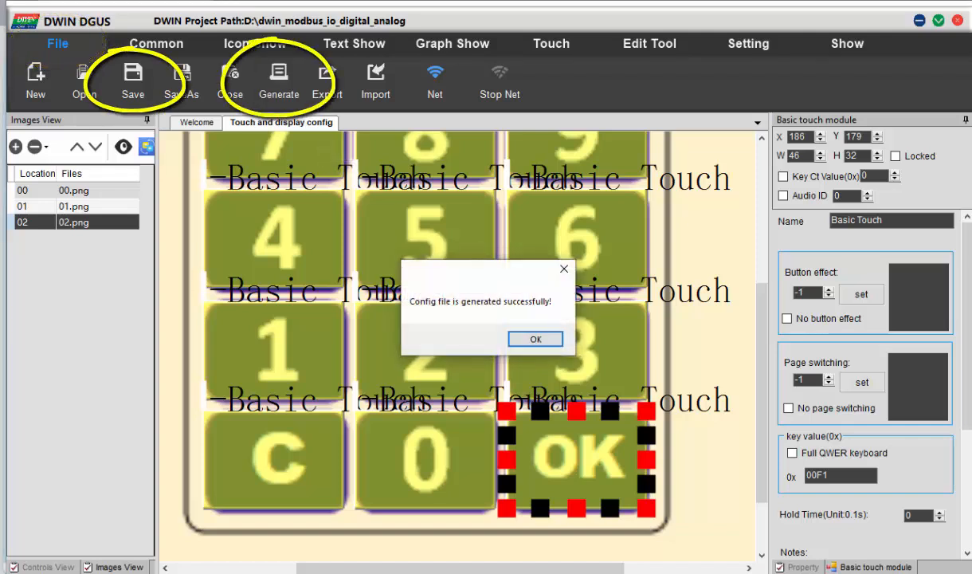
click(535, 339)
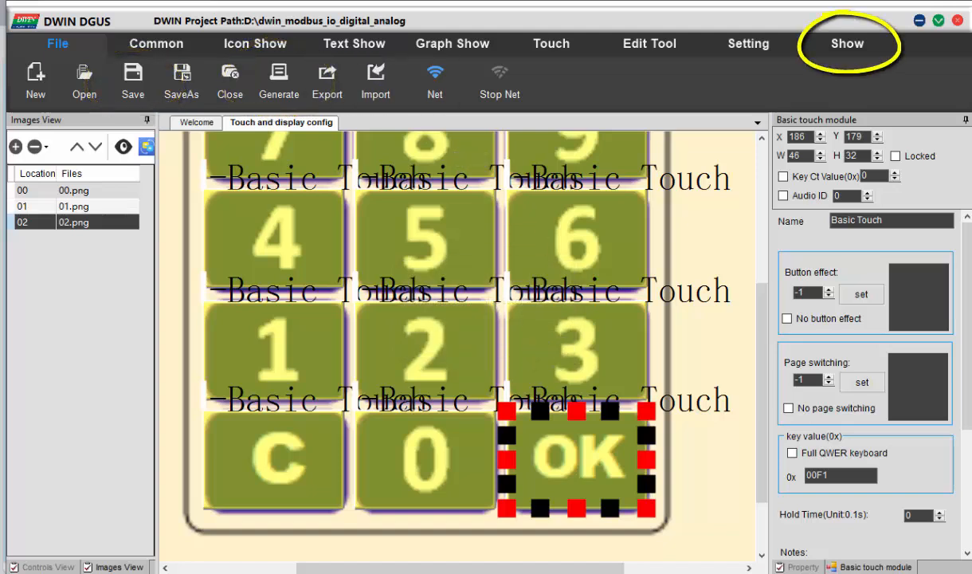
Preview the project from the first page and test the page arrows and the B9 to B15 switches.
click(847, 44)
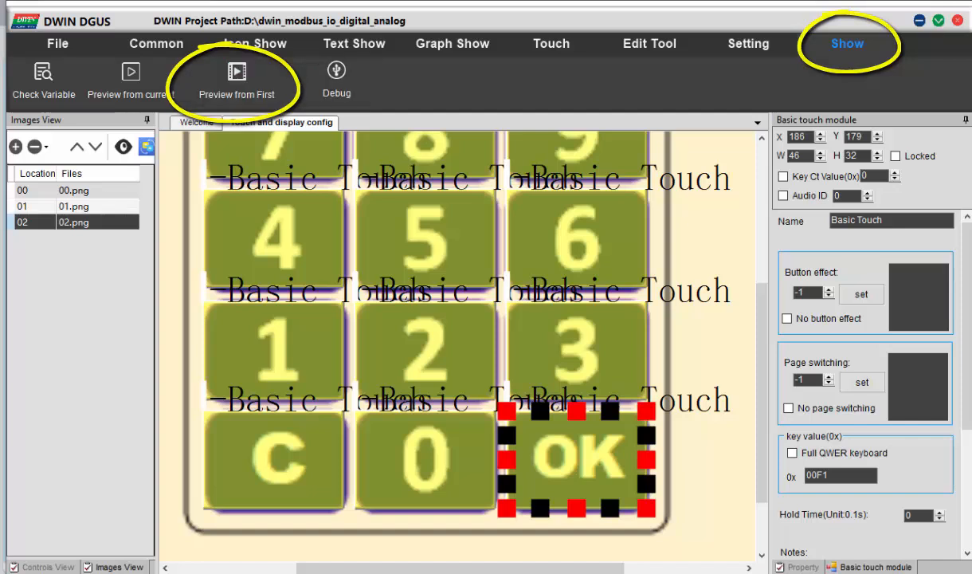
click(237, 78)
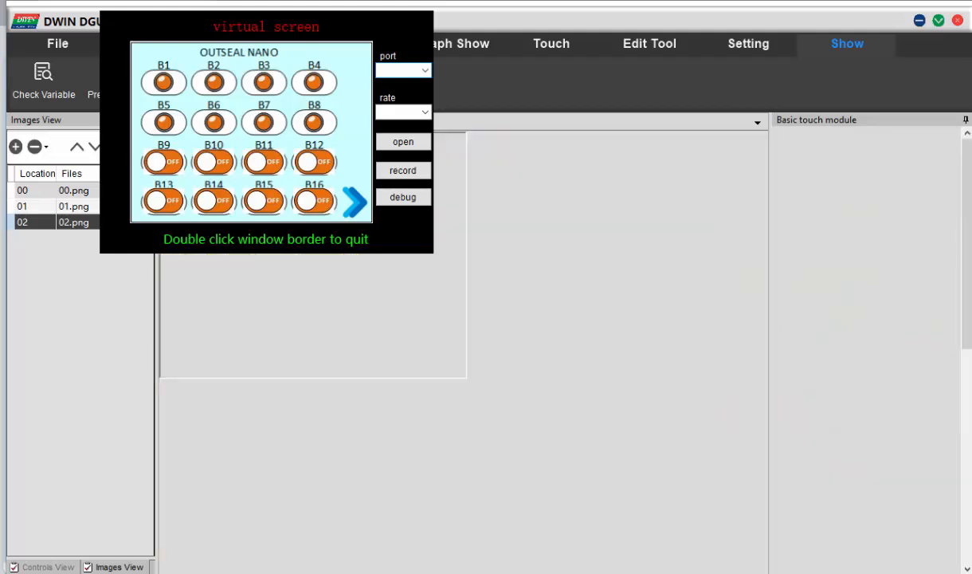
click(354, 202)
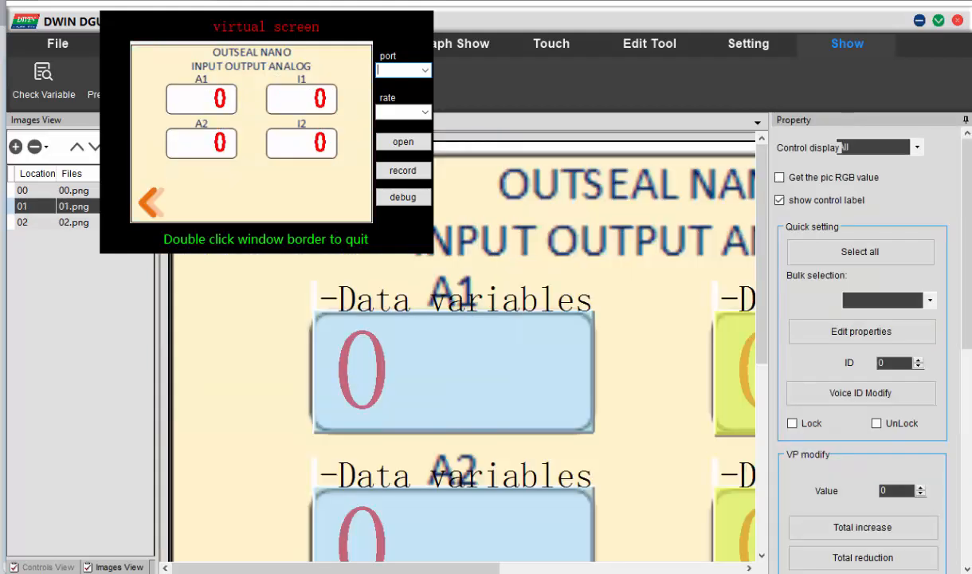
click(150, 202)
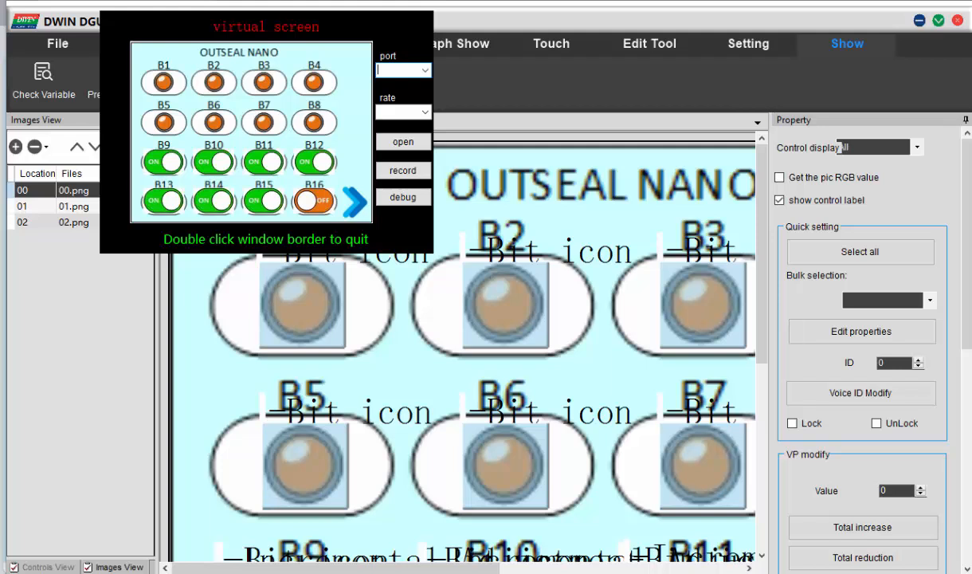
Go to the analog page in the preview and enter 980 for I1 with the on-screen keypad.
click(355, 202)
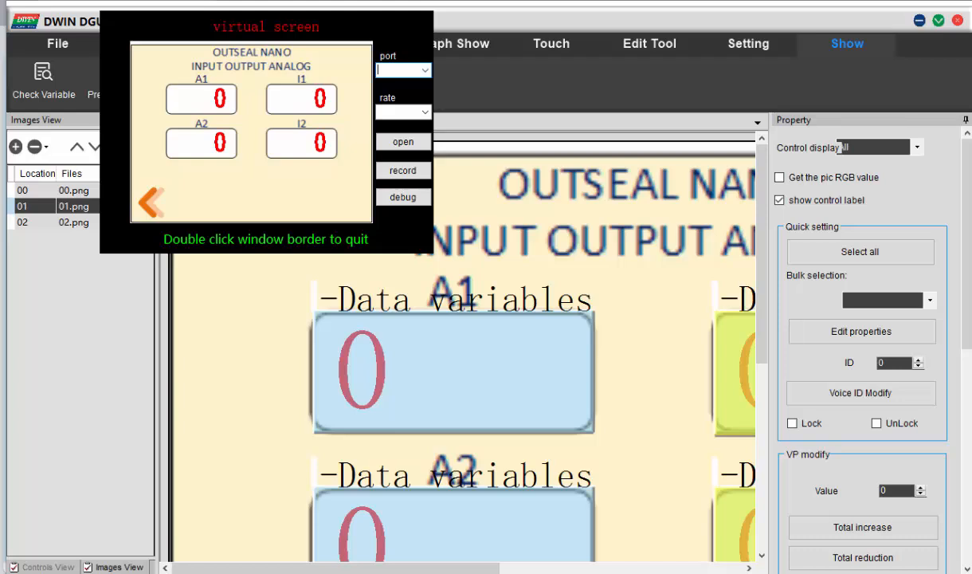
click(302, 100)
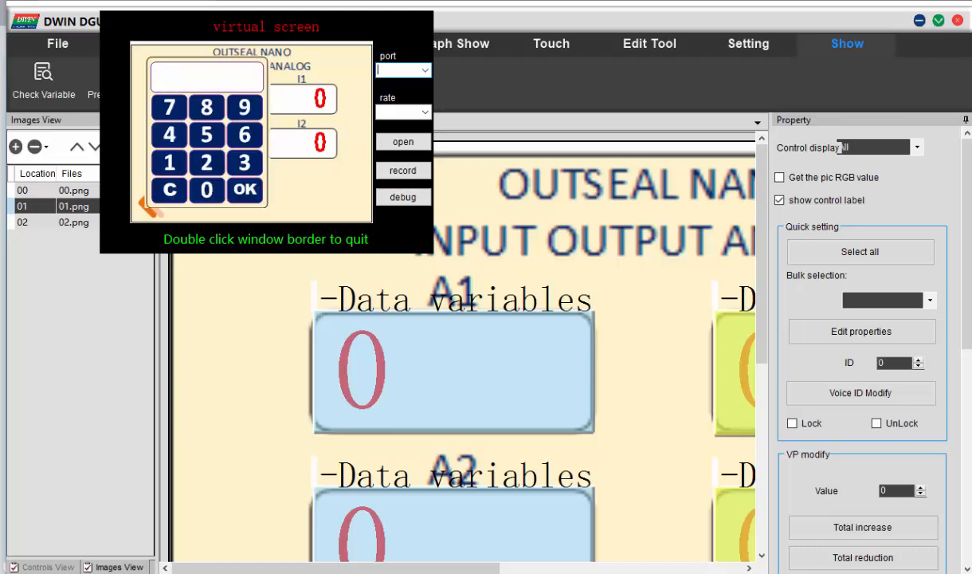
click(246, 102)
click(206, 107)
click(206, 190)
click(245, 189)
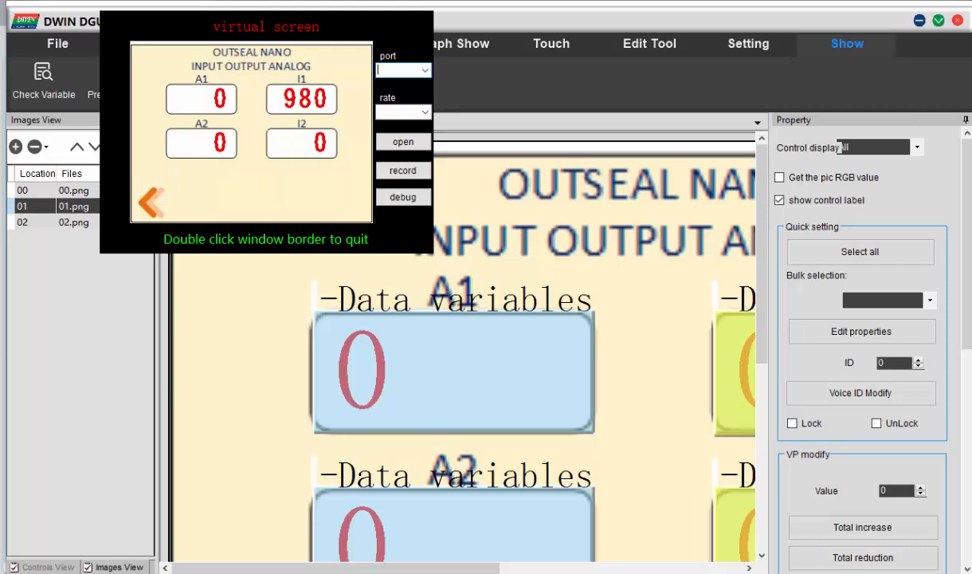
Enter 789 for I2 with the on-screen keypad in the preview.
click(302, 143)
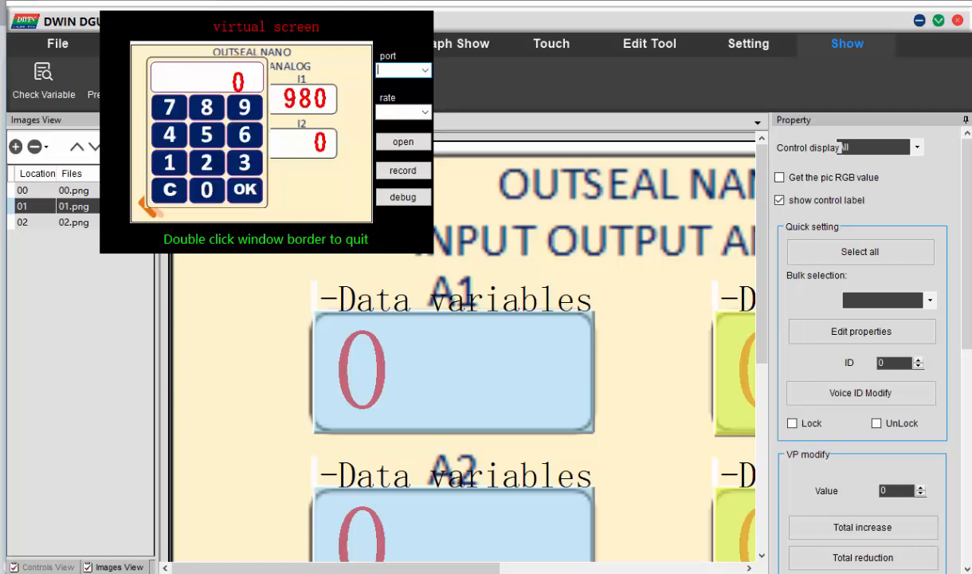
click(169, 106)
click(206, 107)
click(244, 107)
click(244, 189)
Replace the I2 value with 1000 using the on-screen keypad and close the preview.
click(202, 100)
click(169, 162)
click(206, 190)
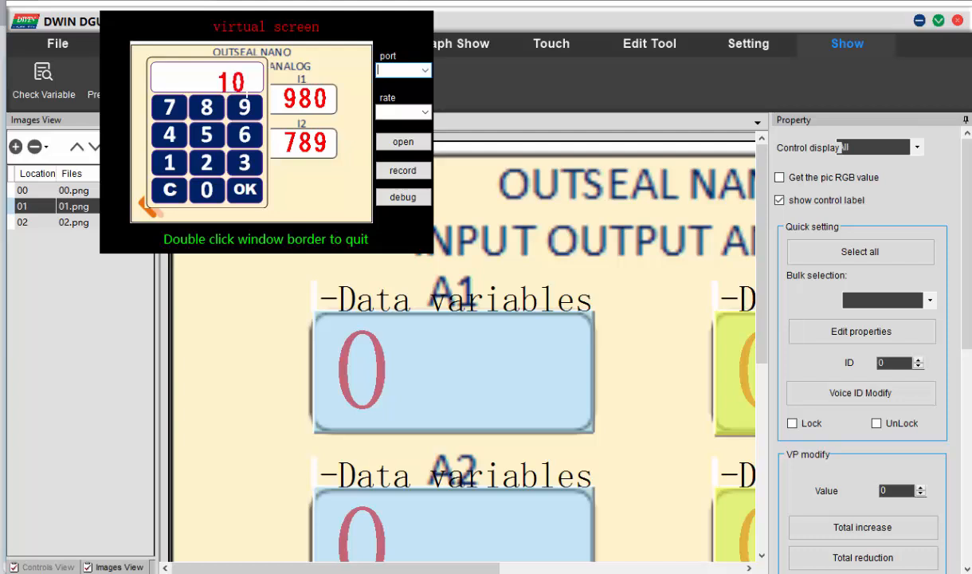
click(206, 190)
click(206, 190)
click(244, 188)
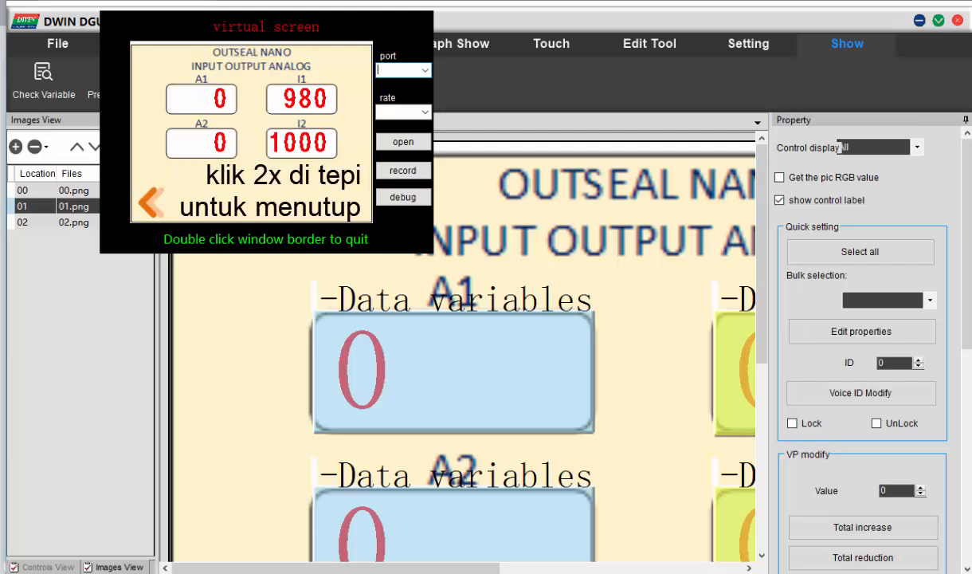
double_click(410, 234)
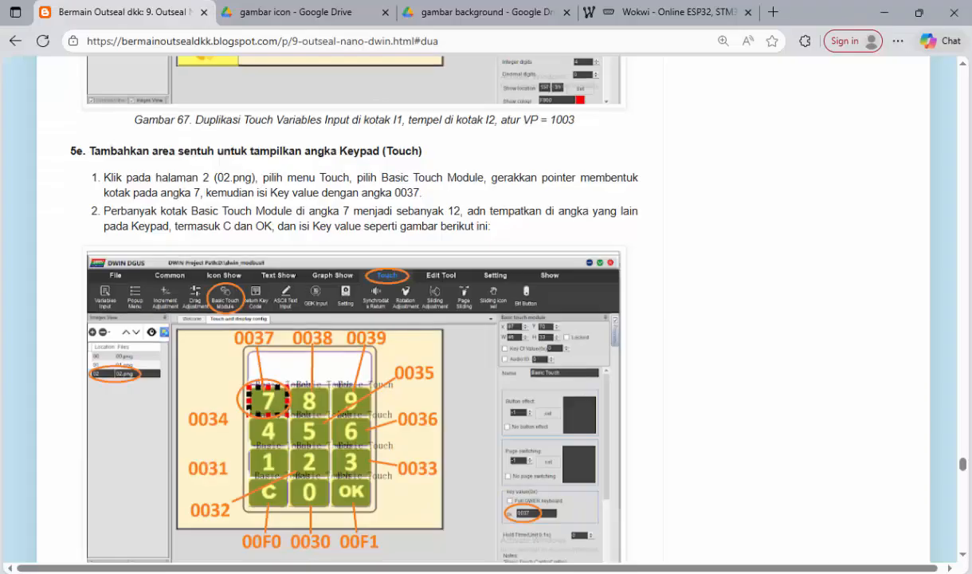
Download the kernel file DWINOS_DWIN_T5L_9600__UART4_ModBus.bin through the kernel_9600_UART4 link in the browser tutorial's section 6.
scroll(339, 311, down, 5)
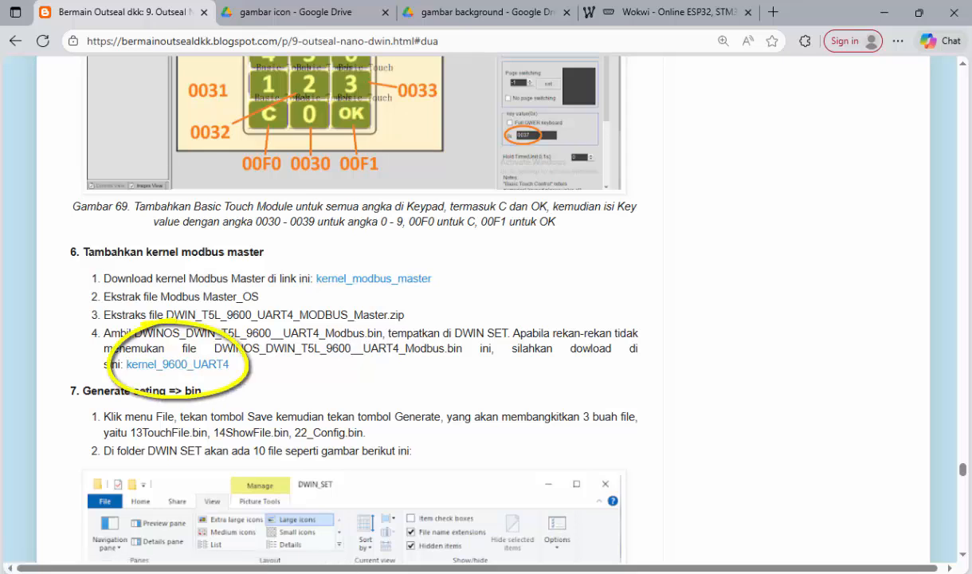
click(177, 364)
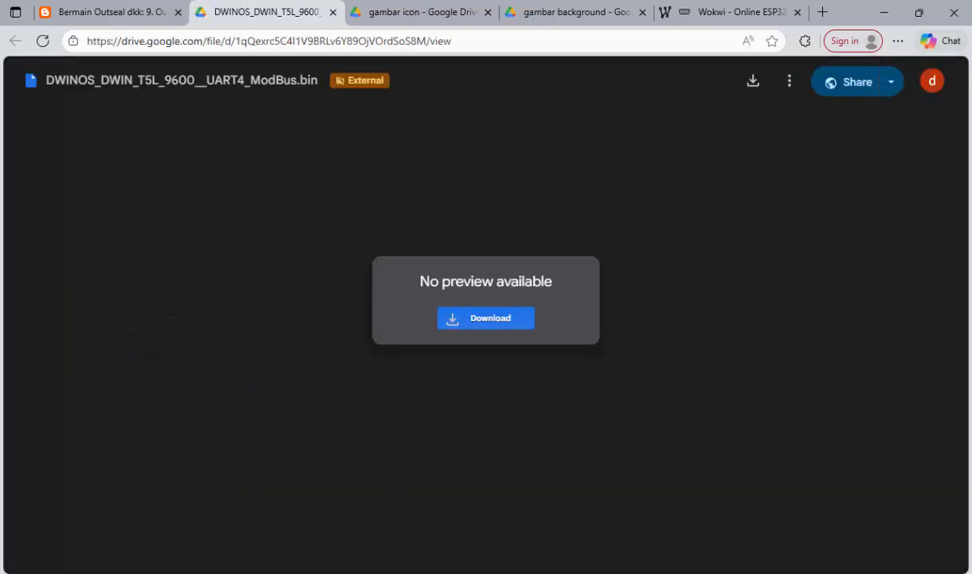
click(486, 318)
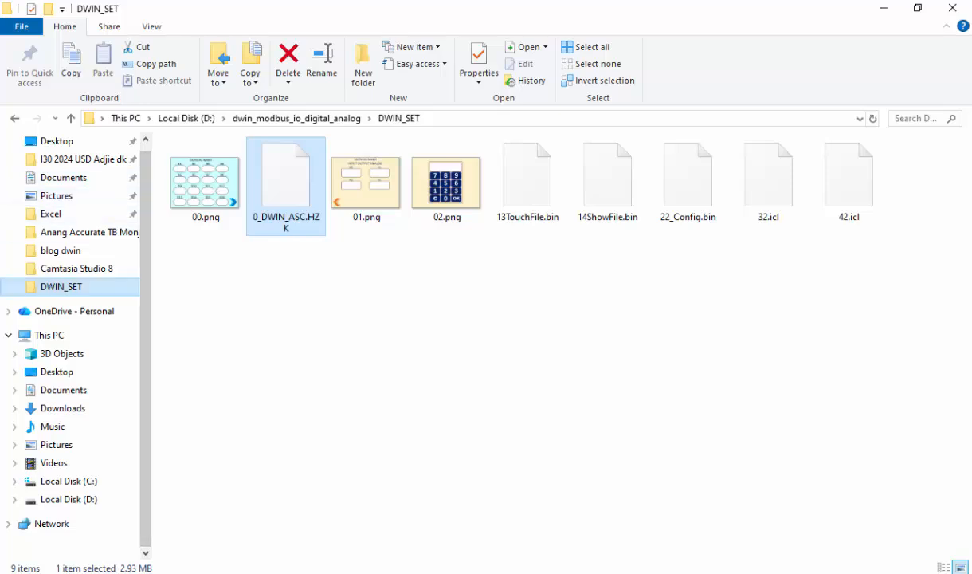
Move DWINOS_DWIN_T5L_9600__UART4_ModBus.bin from the Downloads folder into the project's DWIN_SET folder in File Explorer.
click(63, 408)
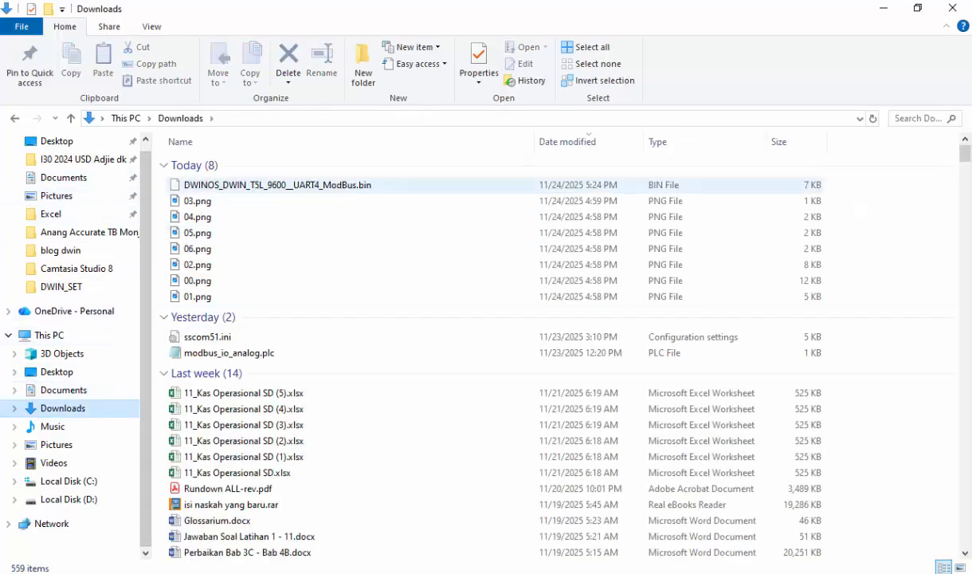
right_click(215, 184)
click(248, 394)
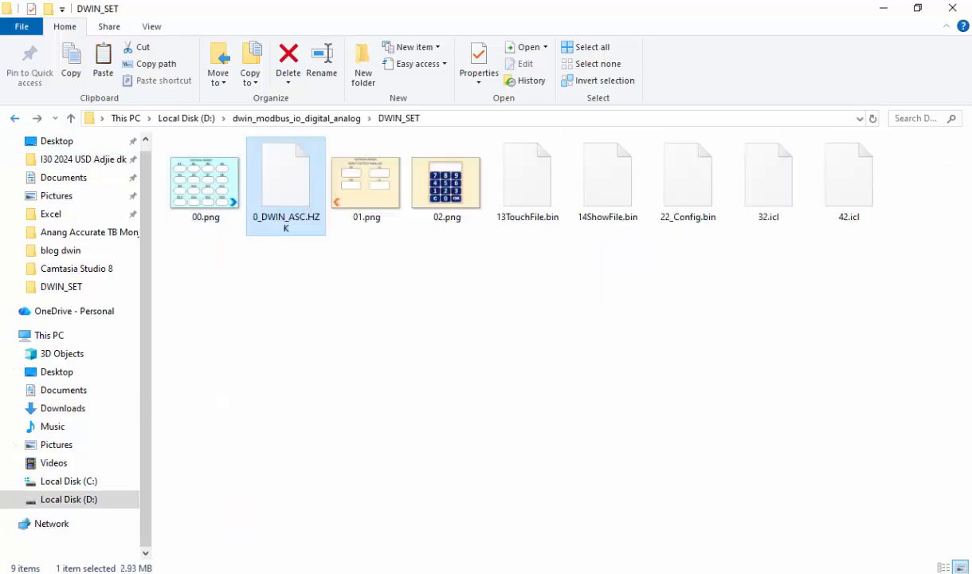
click(323, 276)
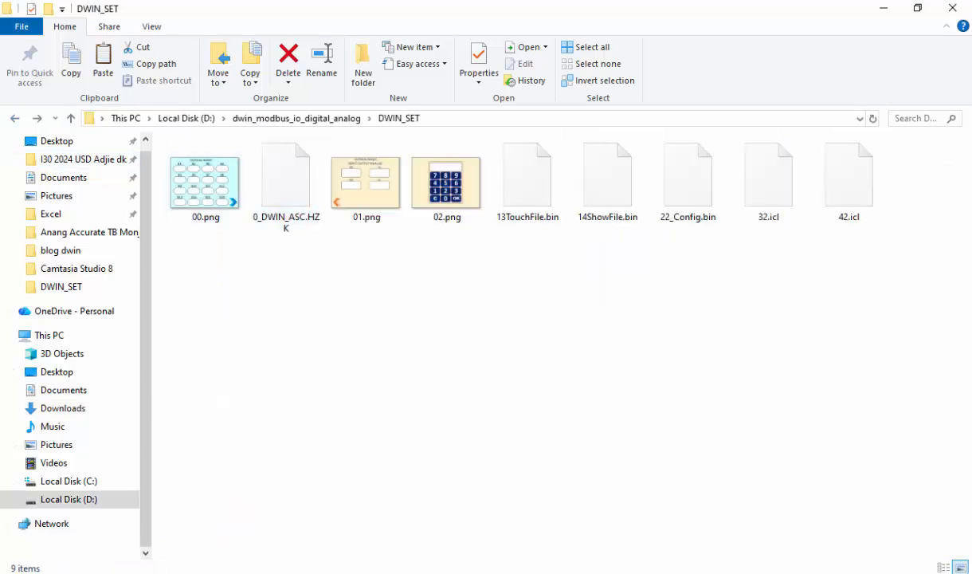
right_click(324, 275)
click(361, 380)
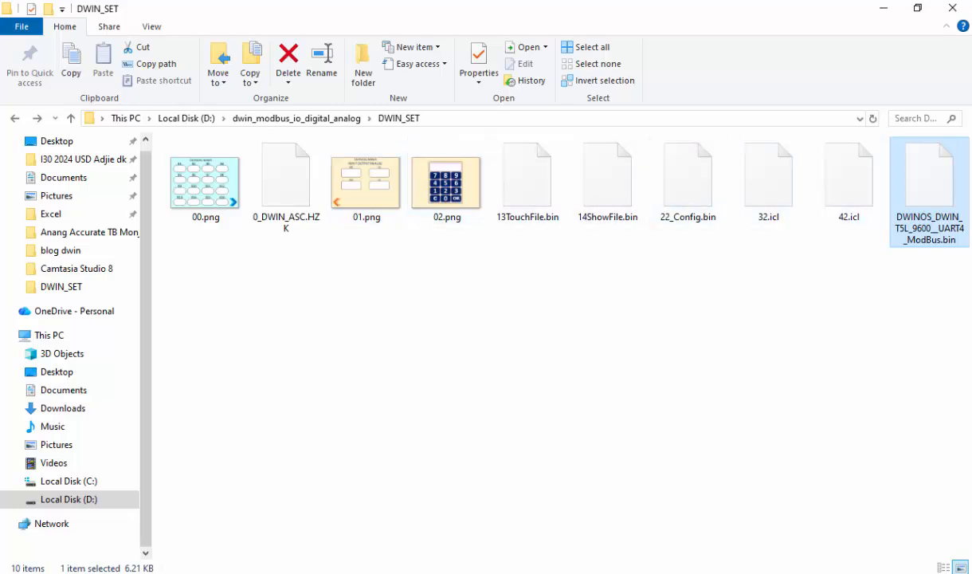
click(864, 318)
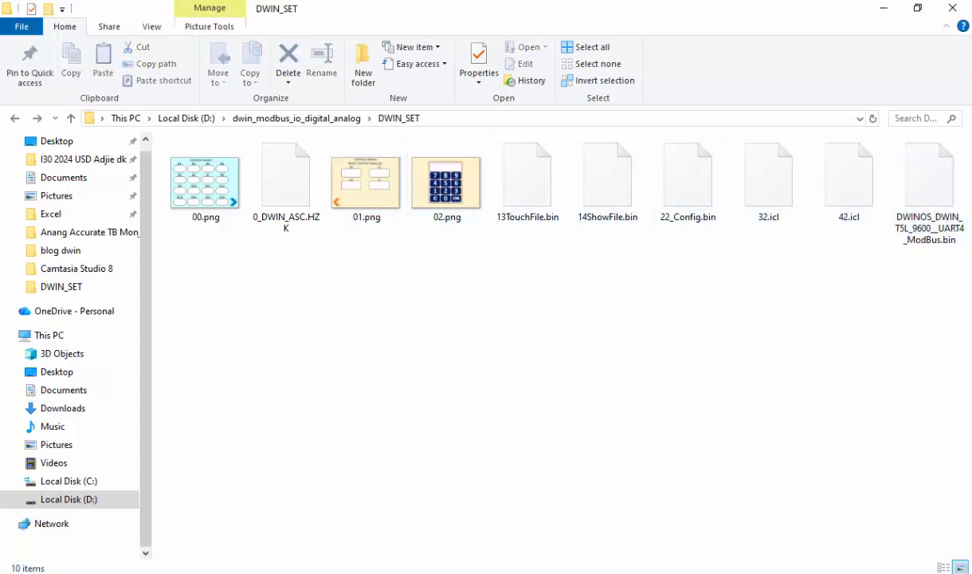
Close the kernel download page in the browser and return to the tutorial's section 7 on generating the bin files.
key(alt+Tab)
click(333, 12)
click(119, 13)
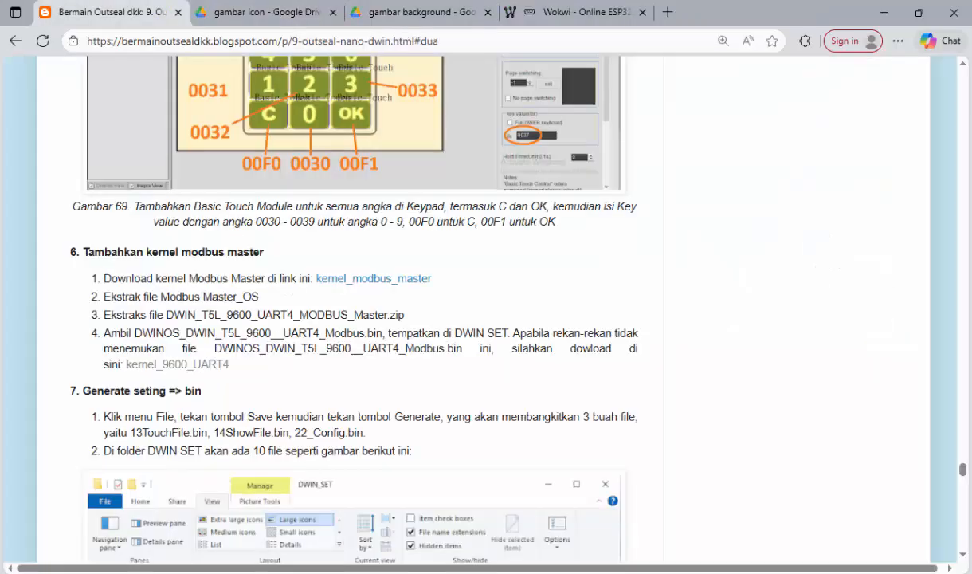
scroll(354, 318, down, 2)
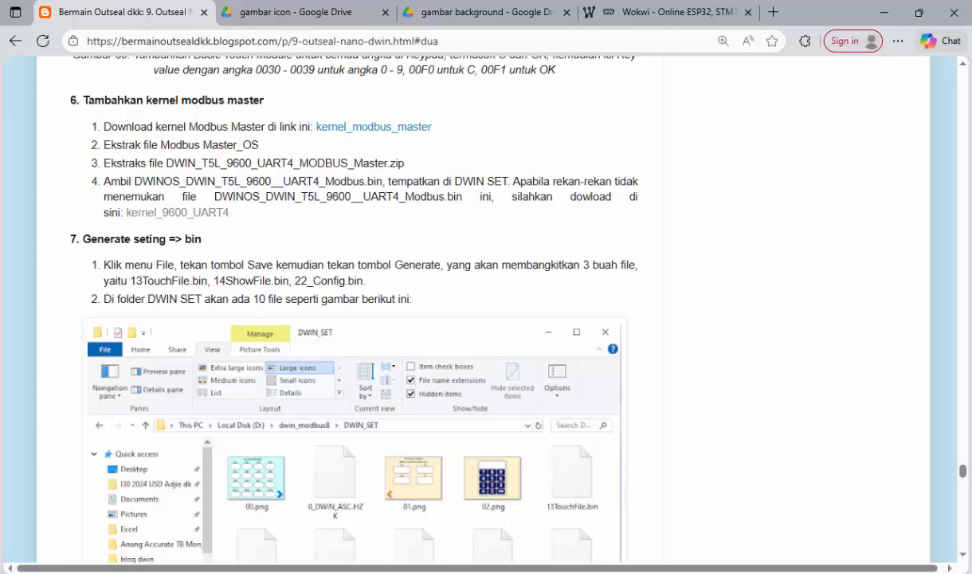
Switch to DWIN DGUS, save the dwin_modbus_io_digital_analog project and generate its configuration files.
key(alt+Tab)
click(57, 44)
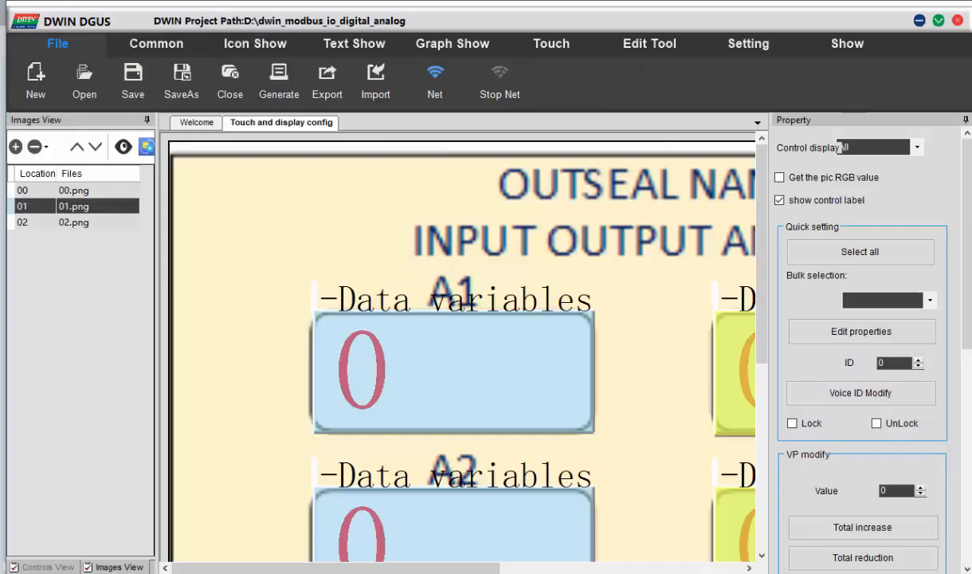
mouse_move(58, 43)
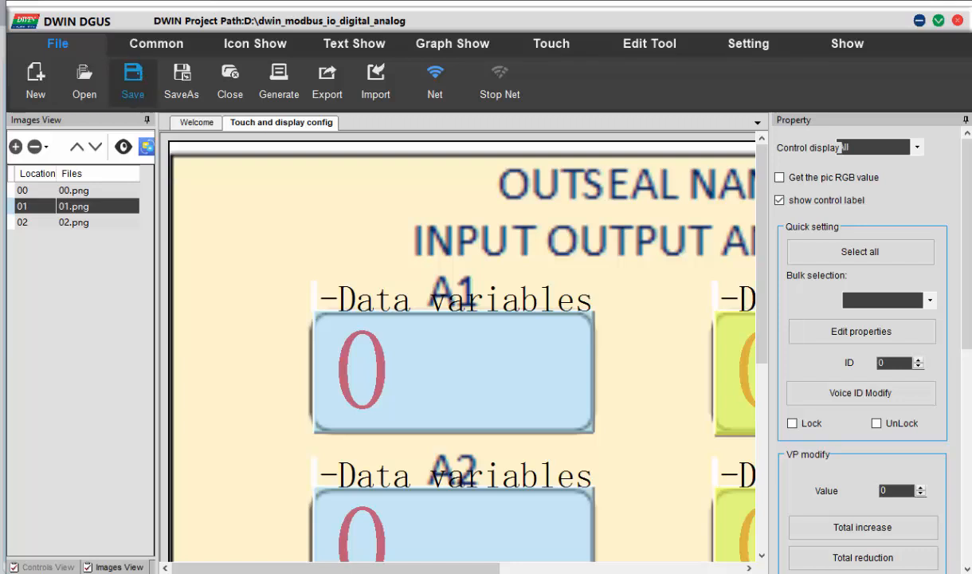
click(133, 81)
click(491, 338)
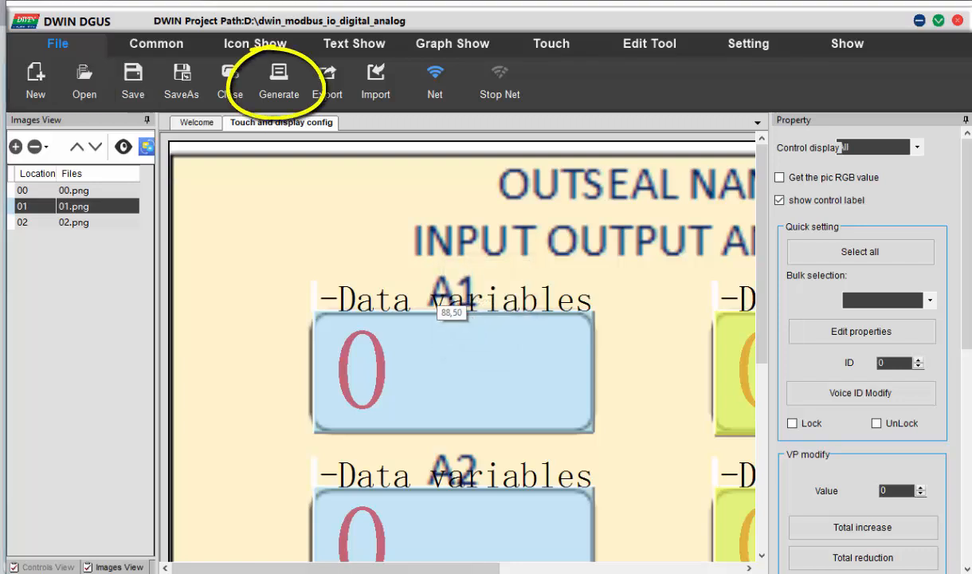
click(279, 80)
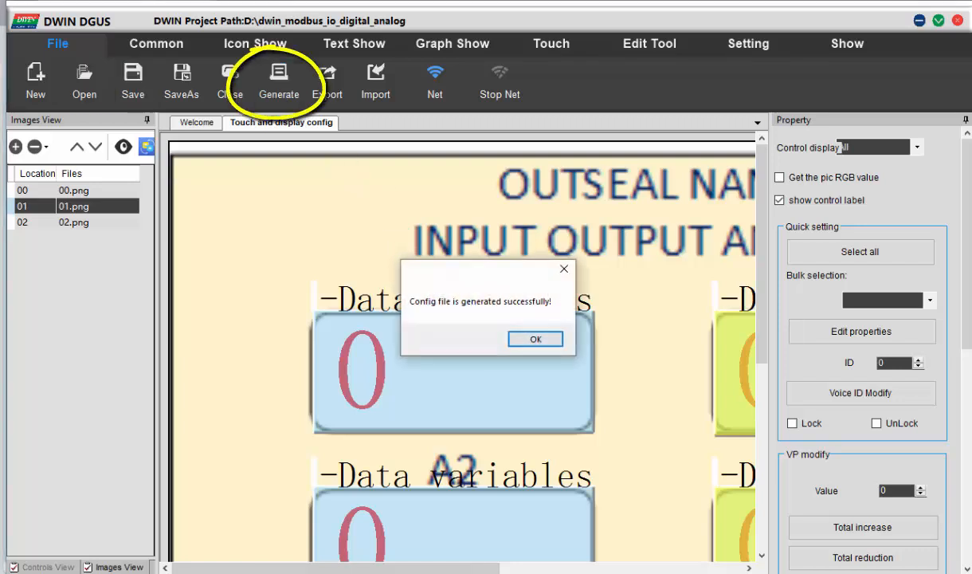
click(536, 339)
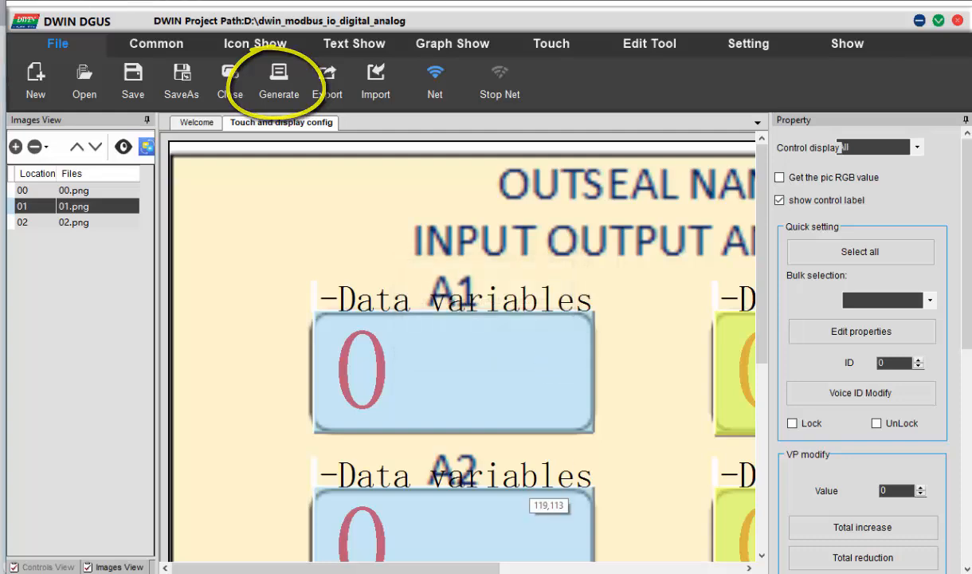
Review the 22_Config.bin settings in the browser tutorial's section 8 and download the preconfigured file from its link.
key(alt+Tab)
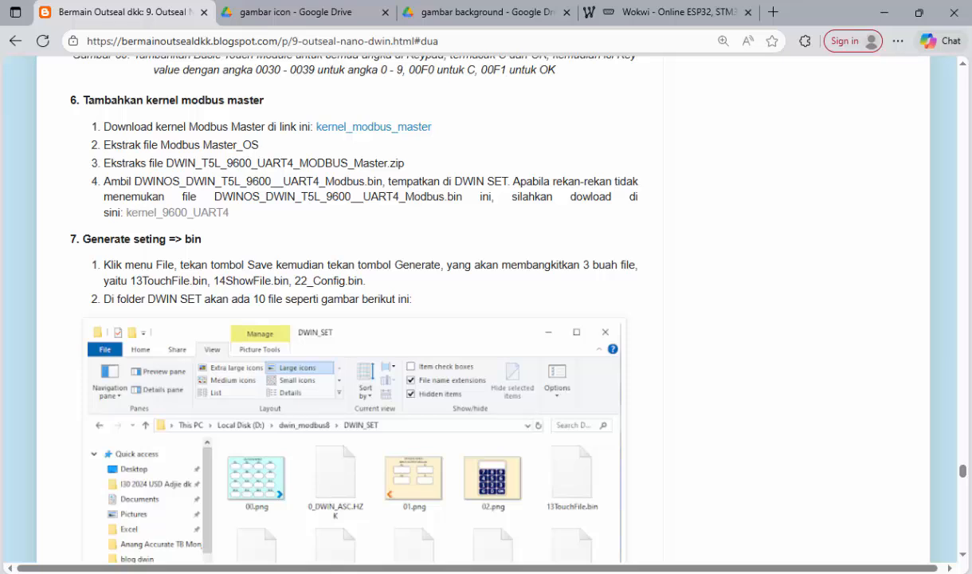
scroll(350, 319, down, 4)
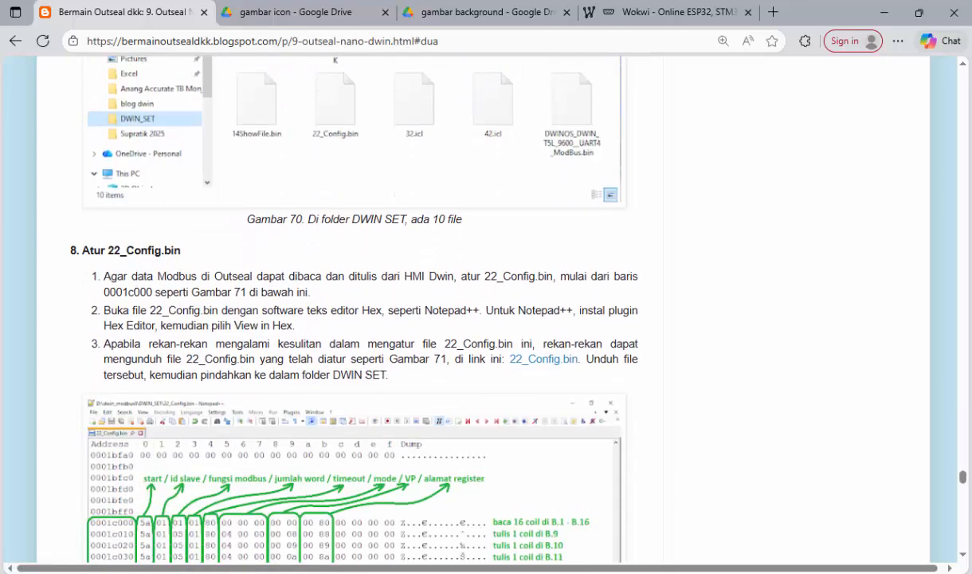
scroll(350, 359, down, 3)
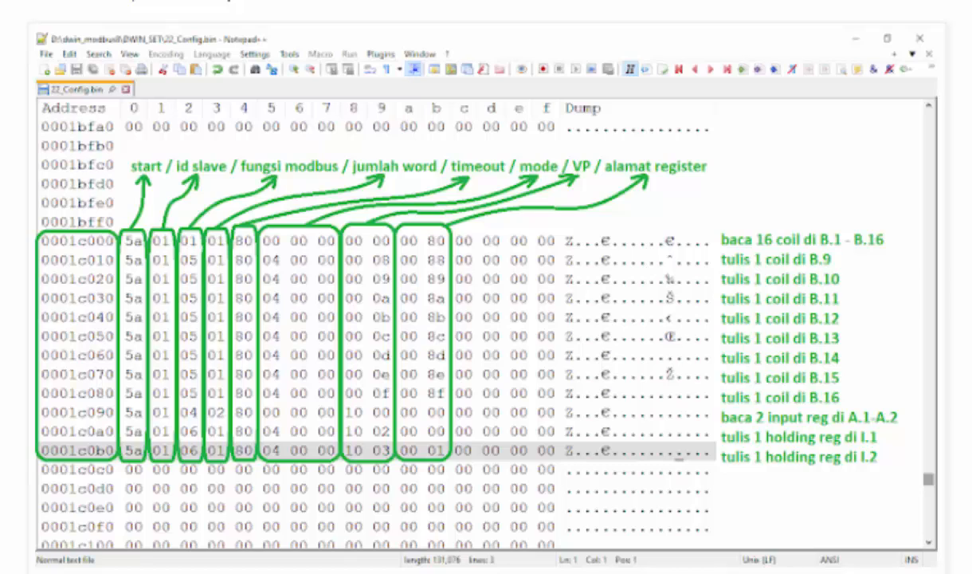
scroll(486, 287, up, 3)
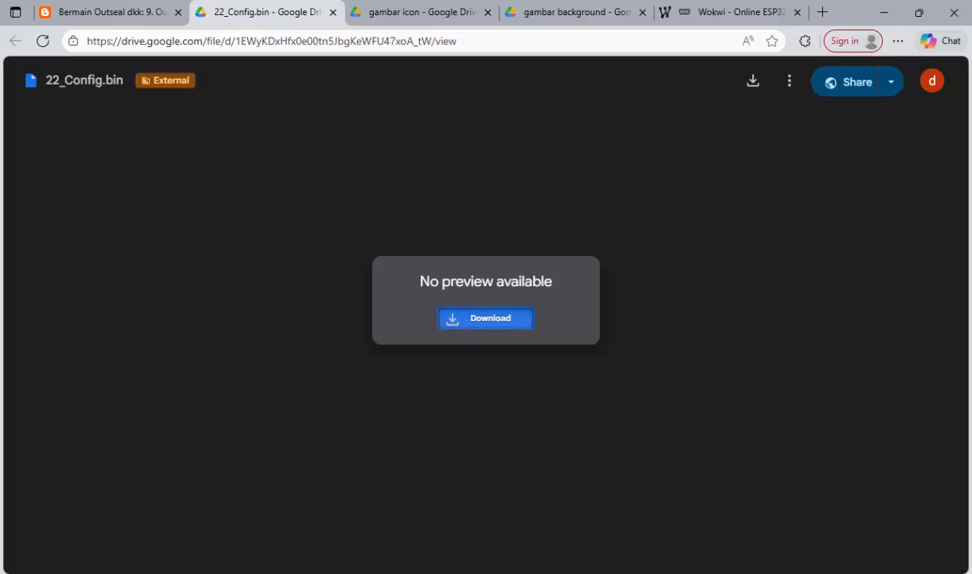
click(485, 318)
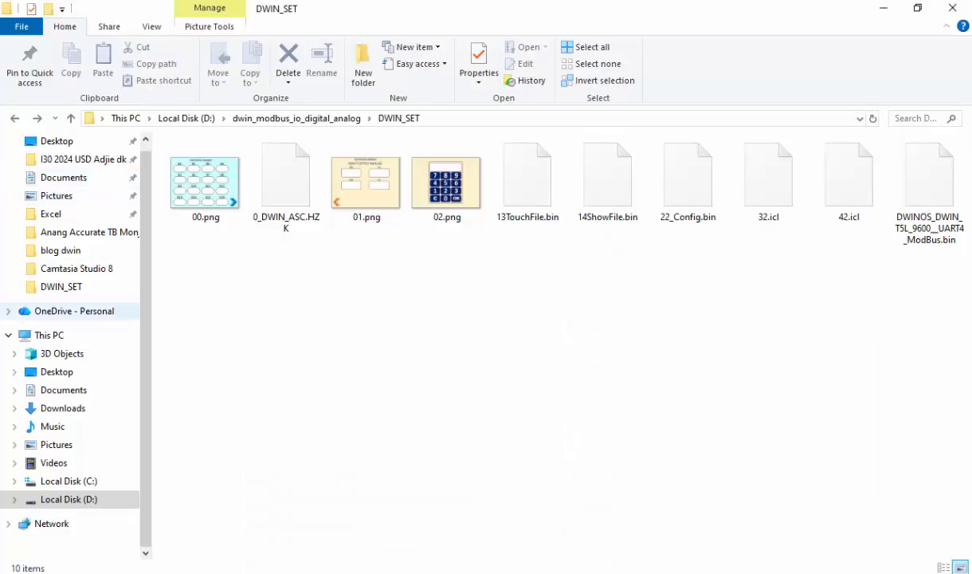
Copy the downloaded 22_Config.bin from Downloads into the DWIN_SET folder in File Explorer, replacing the existing file.
click(63, 408)
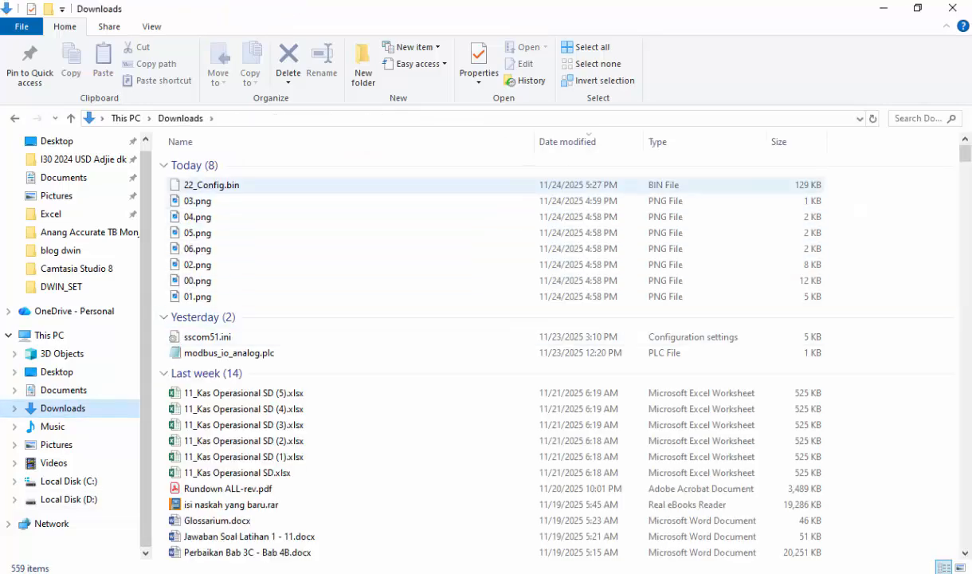
right_click(199, 186)
click(239, 413)
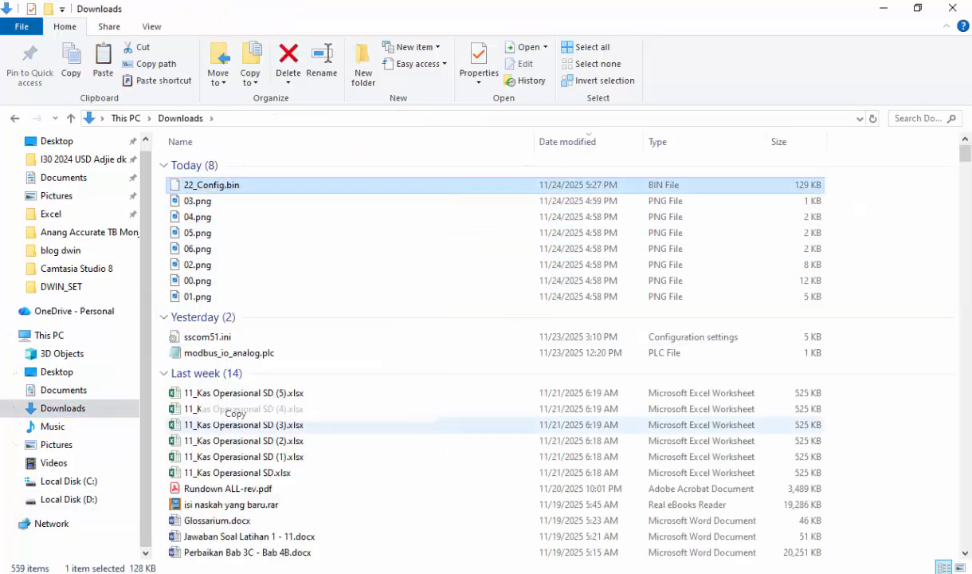
click(61, 286)
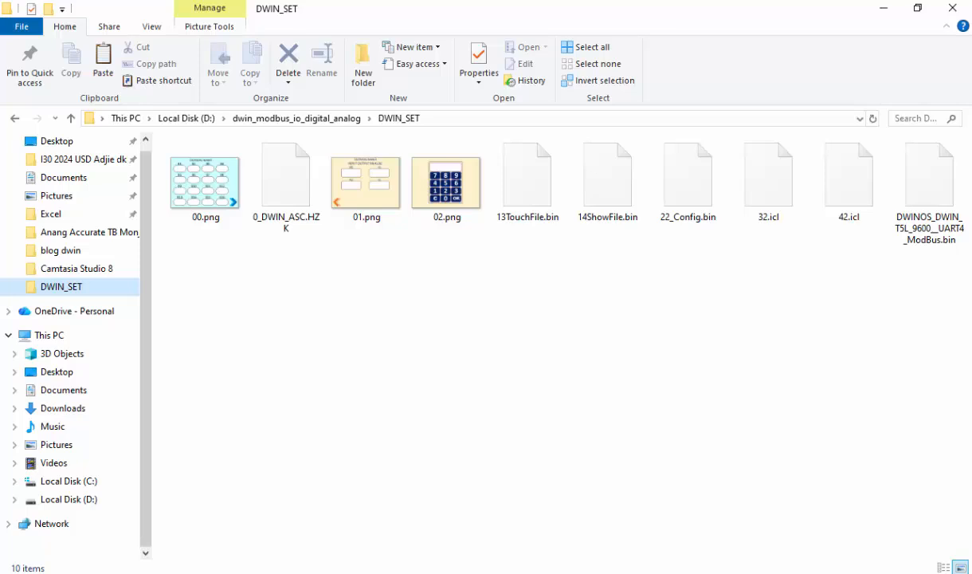
right_click(305, 278)
click(351, 378)
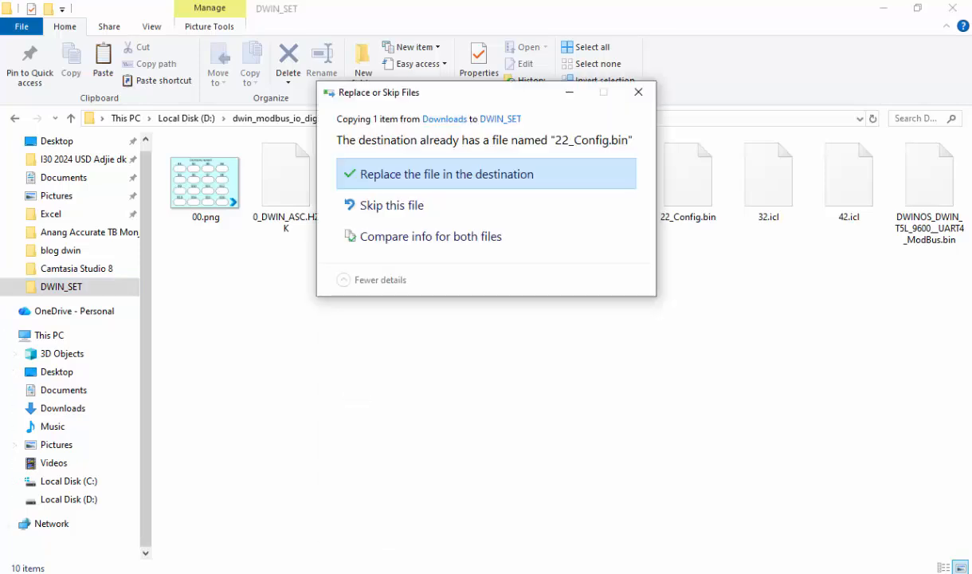
click(446, 174)
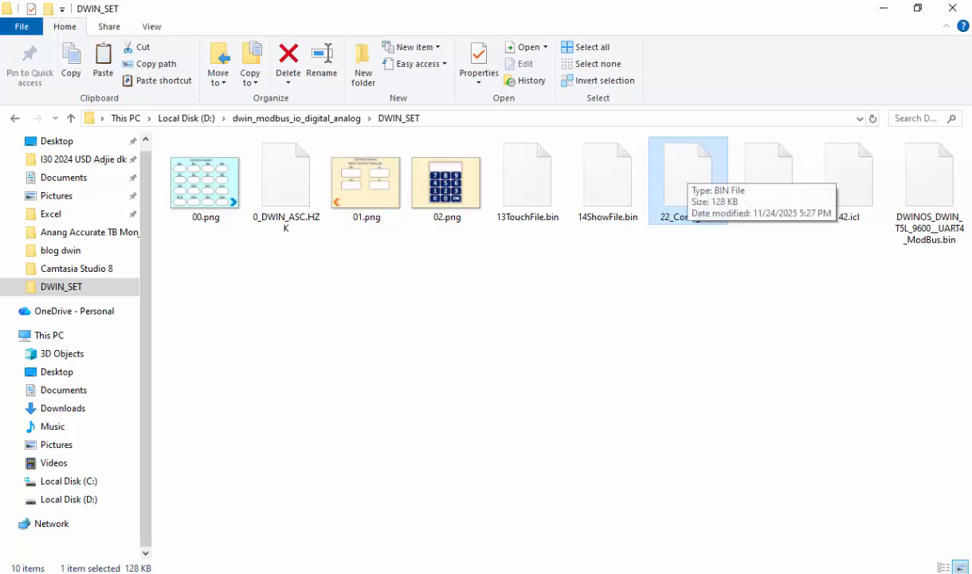
Open 22_Config.bin from the DWIN_SET folder in Notepad++ and display it in hexadecimal with the HEX-Editor plugin.
right_click(684, 172)
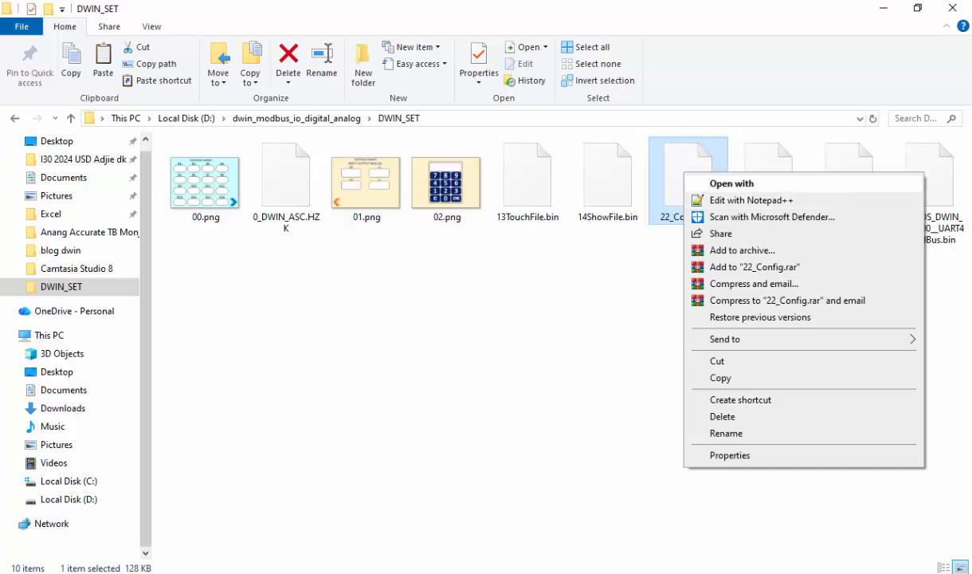
click(733, 200)
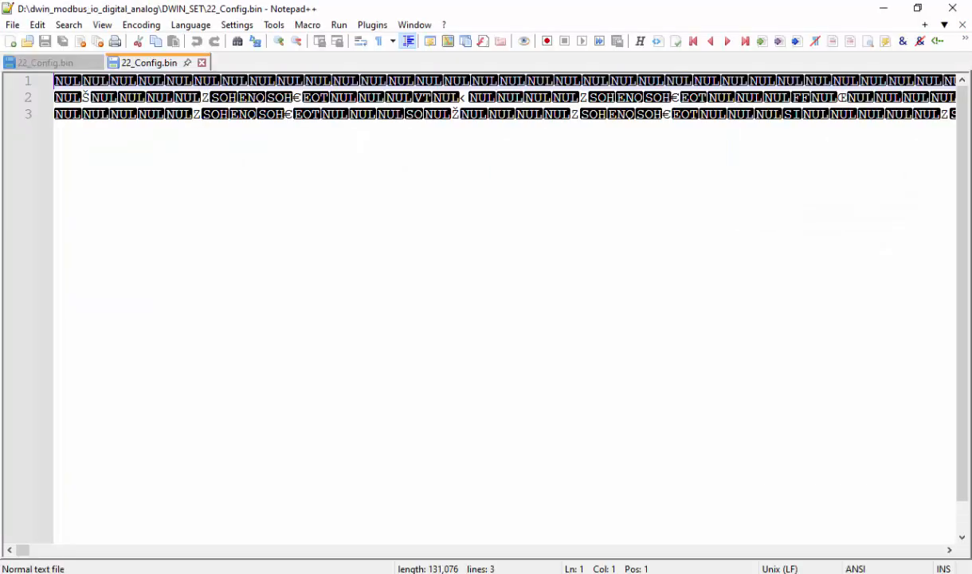
click(372, 25)
mouse_move(406, 42)
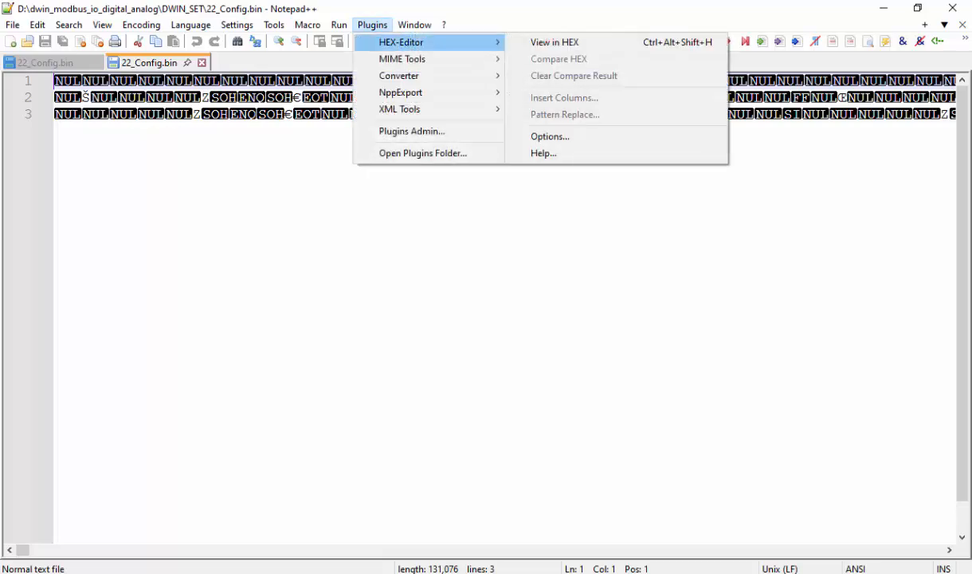
click(555, 42)
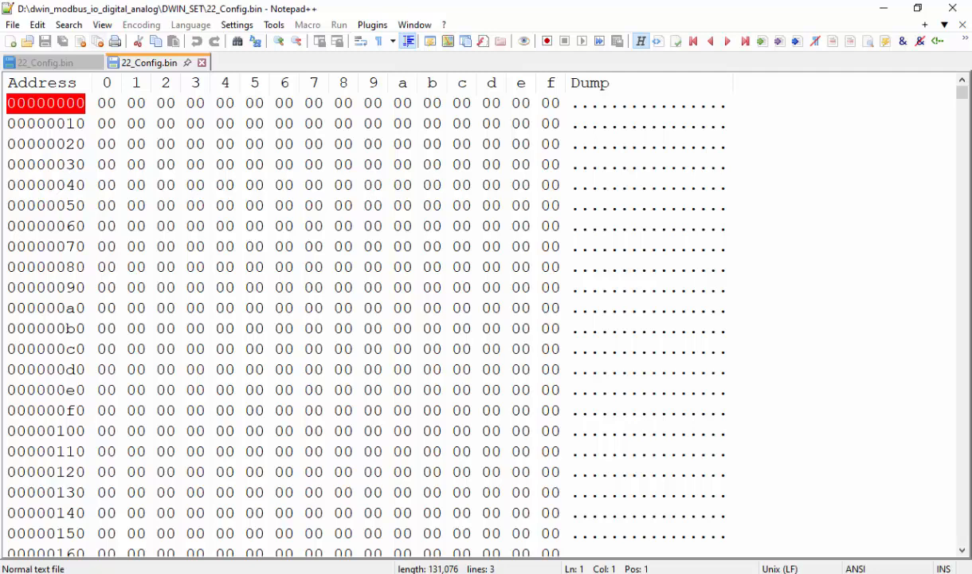
Go to address 1c000 in 22_Config.bin, examine the Modbus command rows through 0001c0b0 and minimize the editor.
click(69, 25)
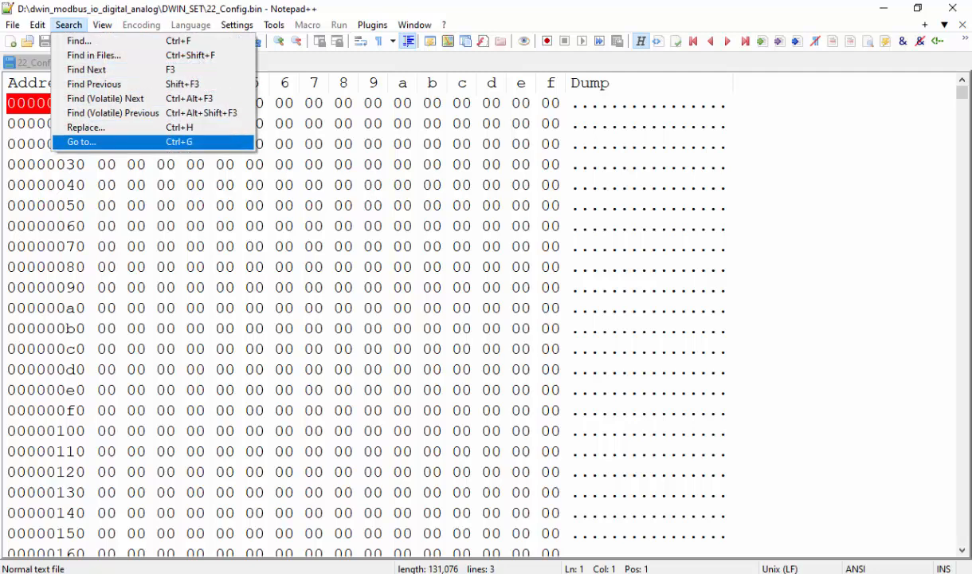
click(81, 141)
text(1)
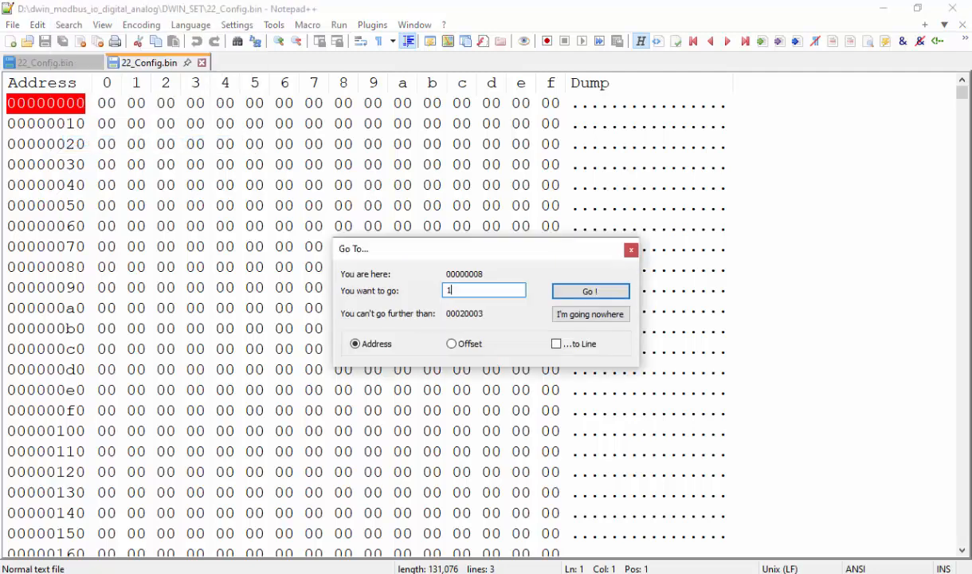
text(c000)
key(Return)
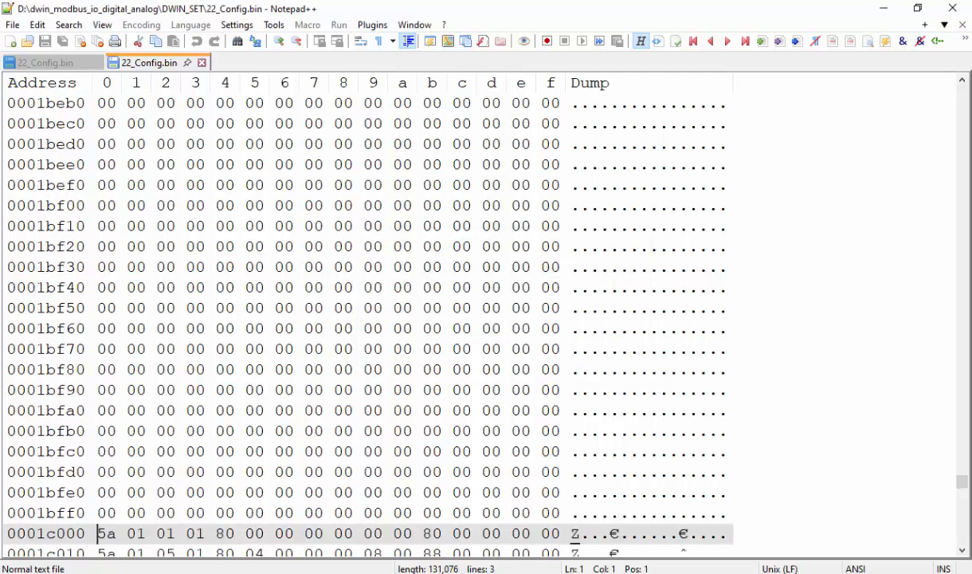
scroll(366, 319, down, 2)
scroll(366, 319, down, 3)
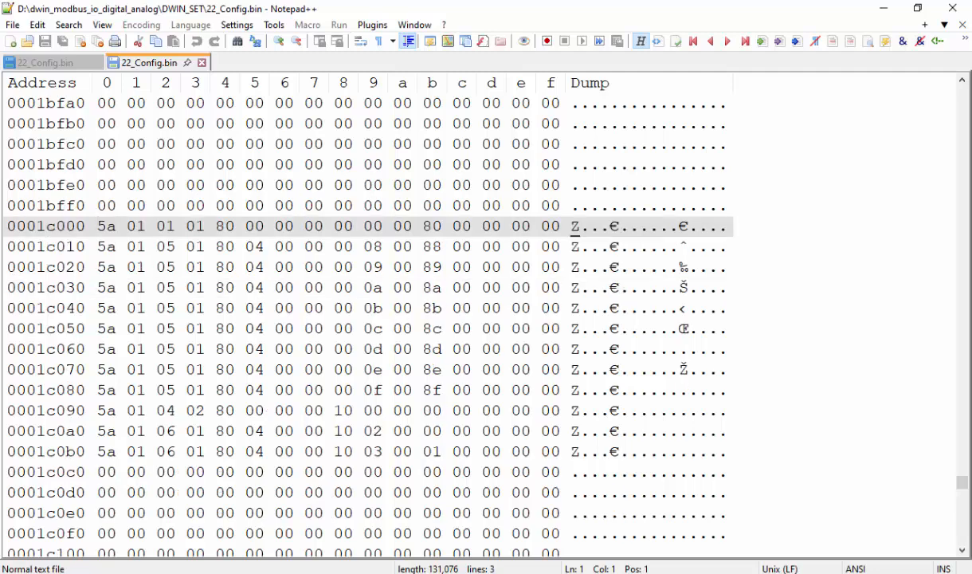
click(884, 8)
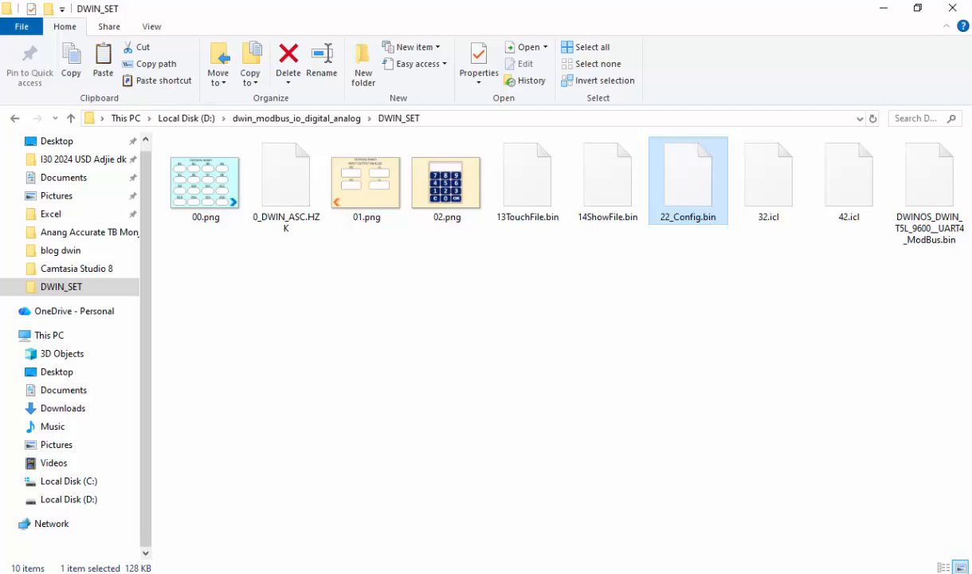
key(alt+Tab)
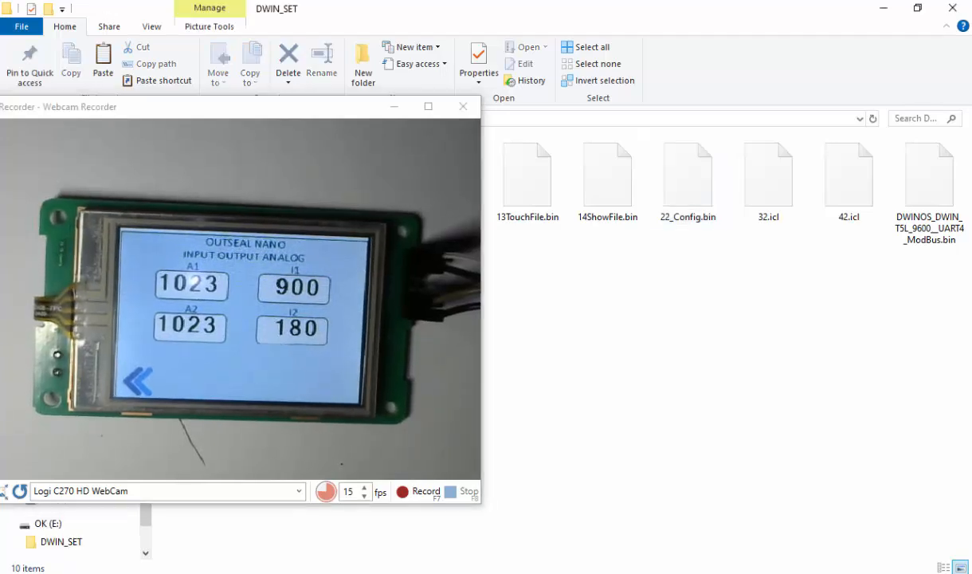
Permanently delete the old DWIN_SET folder from the OK (E:) SD card drive.
click(394, 107)
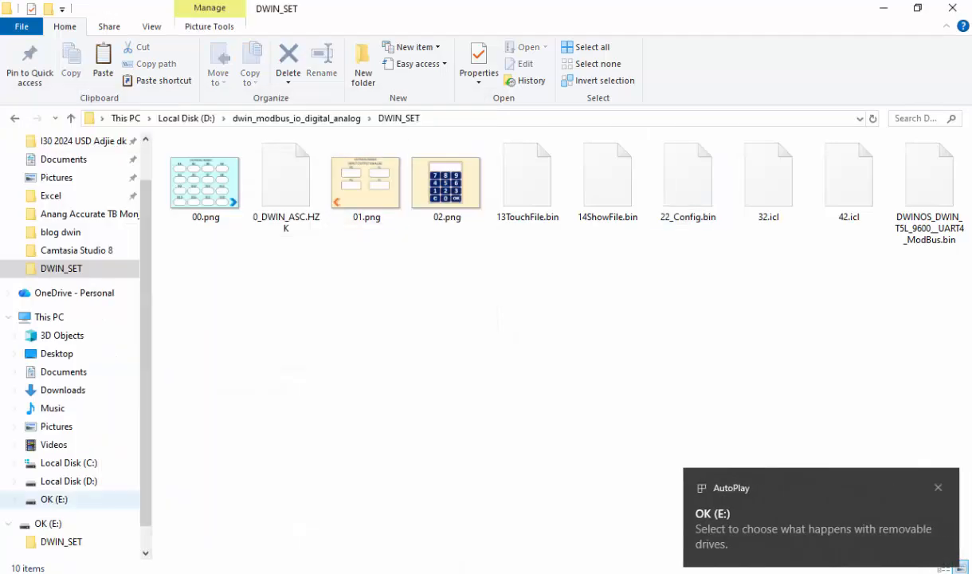
click(48, 522)
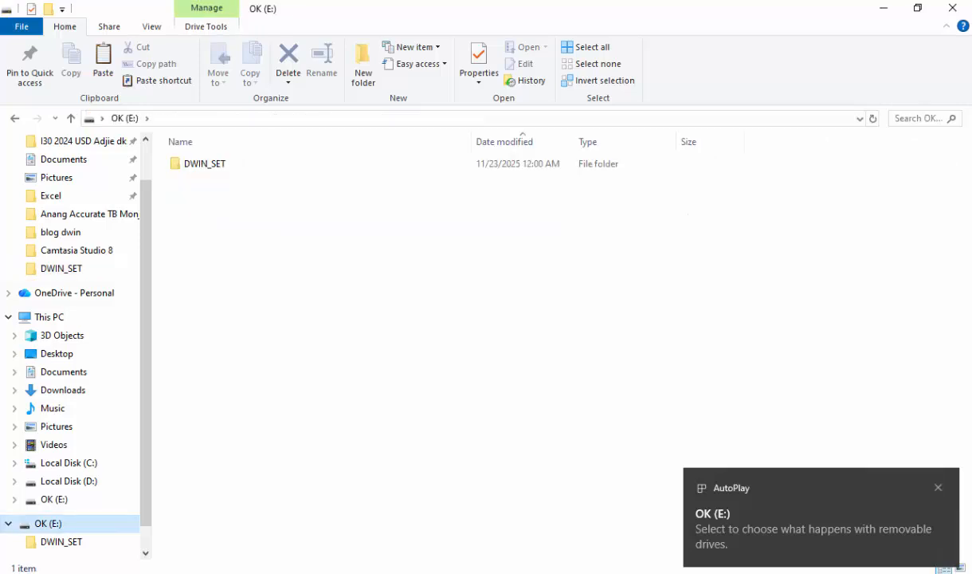
right_click(213, 164)
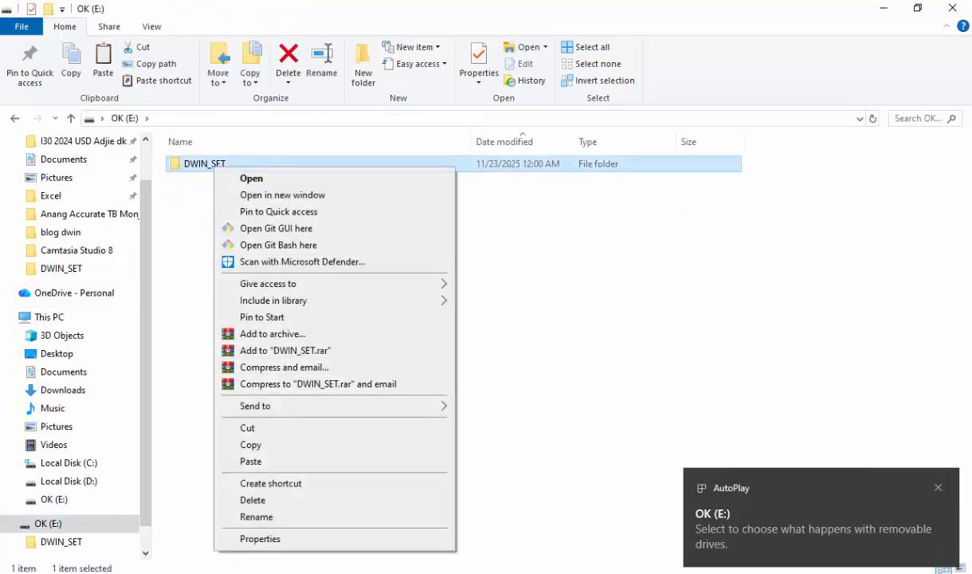
click(253, 499)
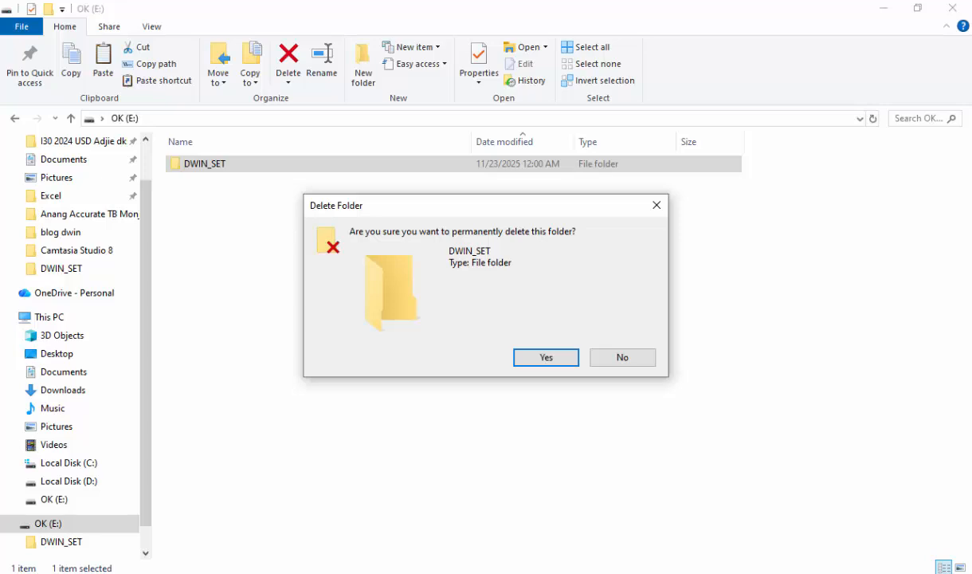
click(546, 357)
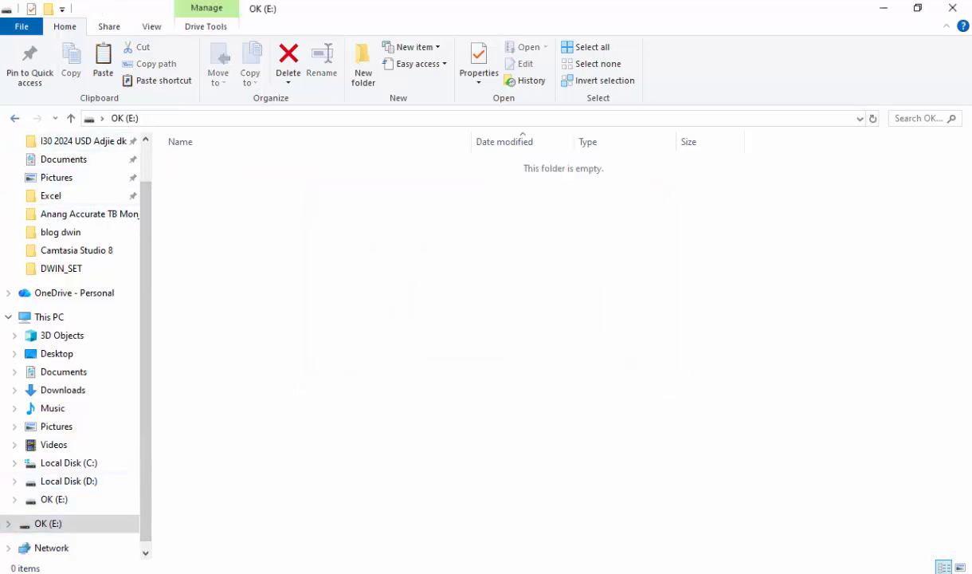
Send the DWIN_SET folder from dwin_modbus_io_digital_analog to the OK (E:) drive and check the copy there.
click(14, 118)
click(297, 118)
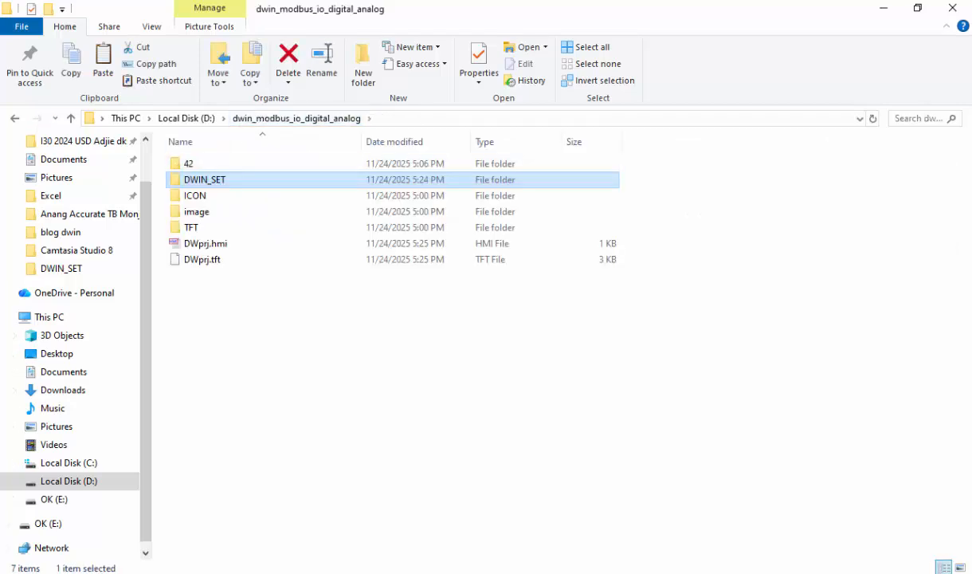
right_click(216, 180)
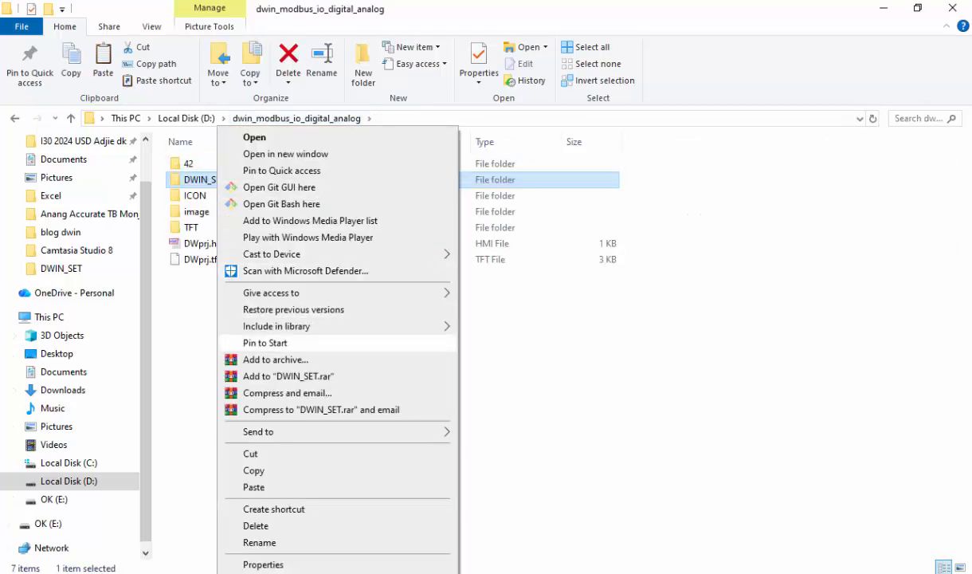
mouse_move(263, 432)
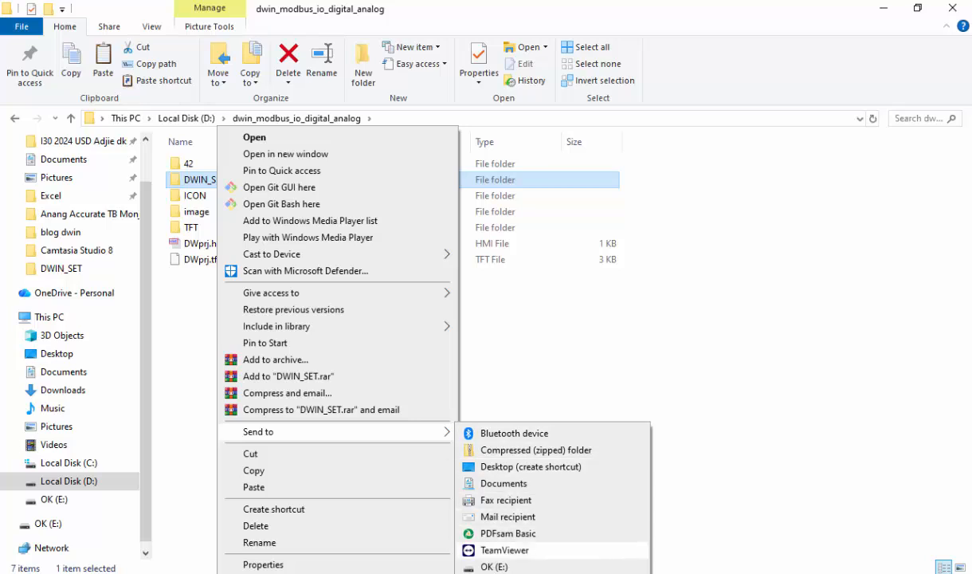
click(494, 566)
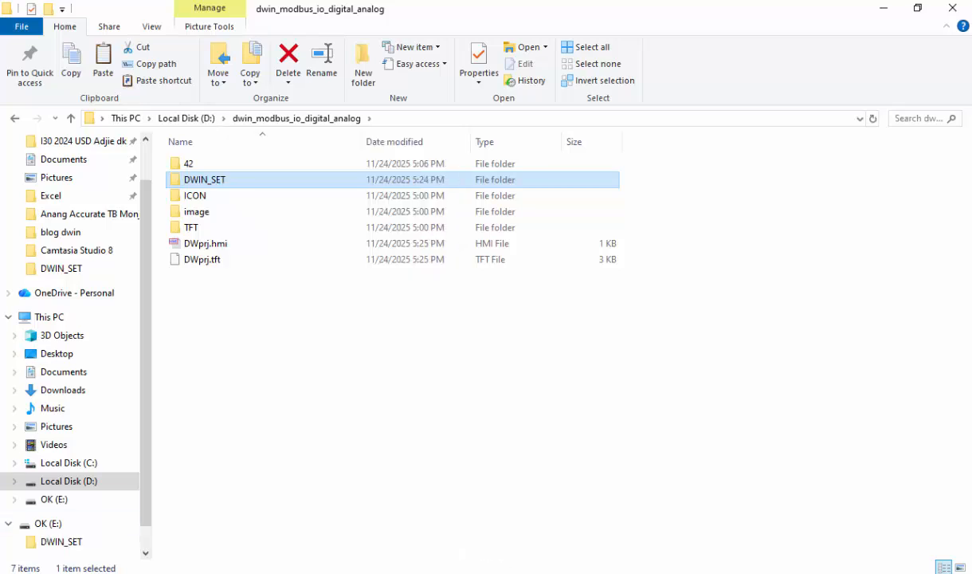
click(54, 500)
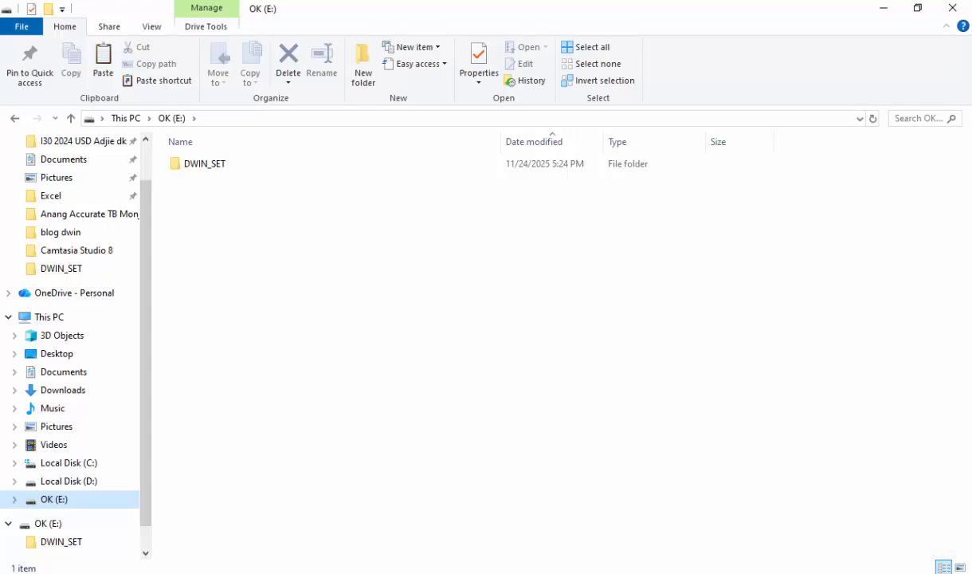
Switch to Webcam Recorder, maximize it to view the DWIN HMI board, and dismiss the AutoPlay notification.
key(alt+Tab)
click(427, 106)
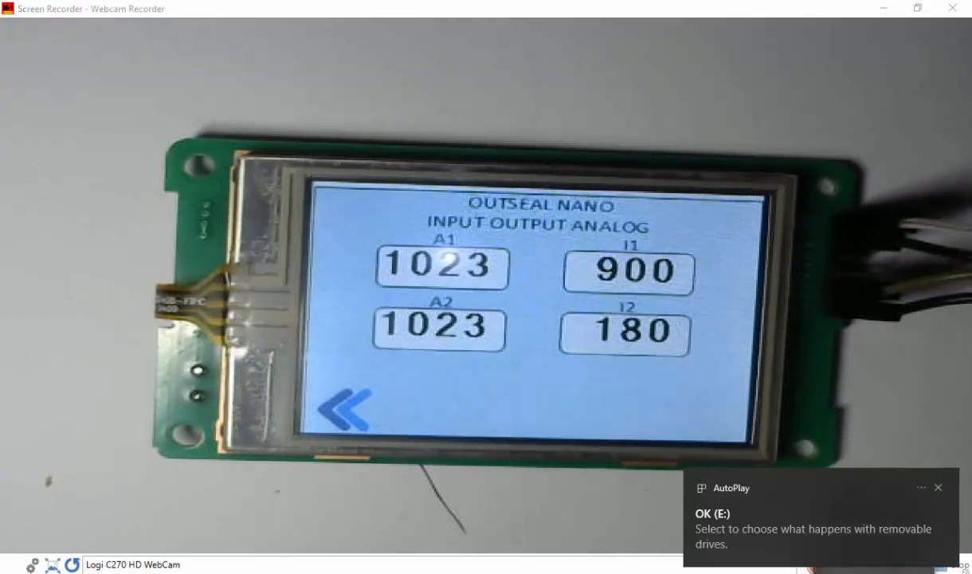
click(938, 487)
click(873, 572)
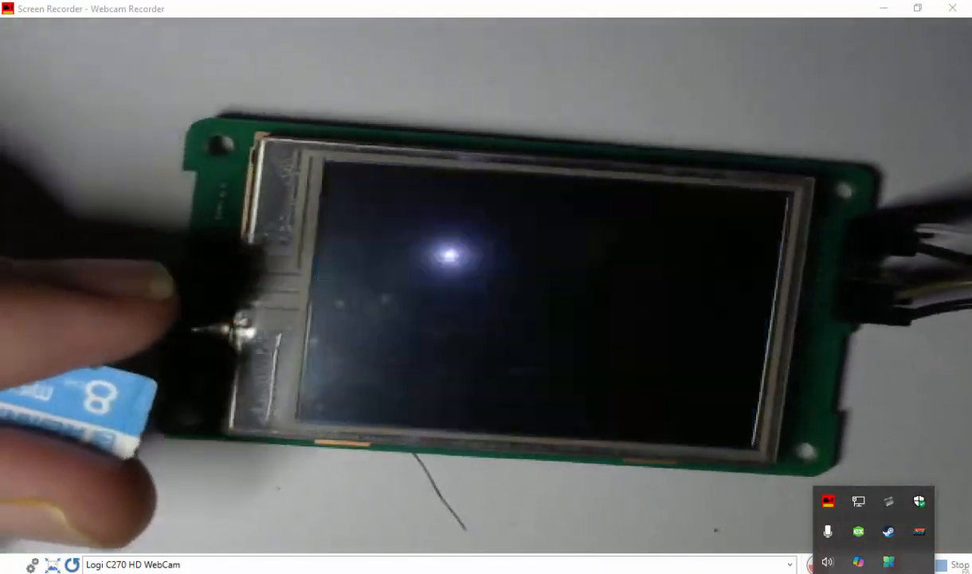
click(796, 397)
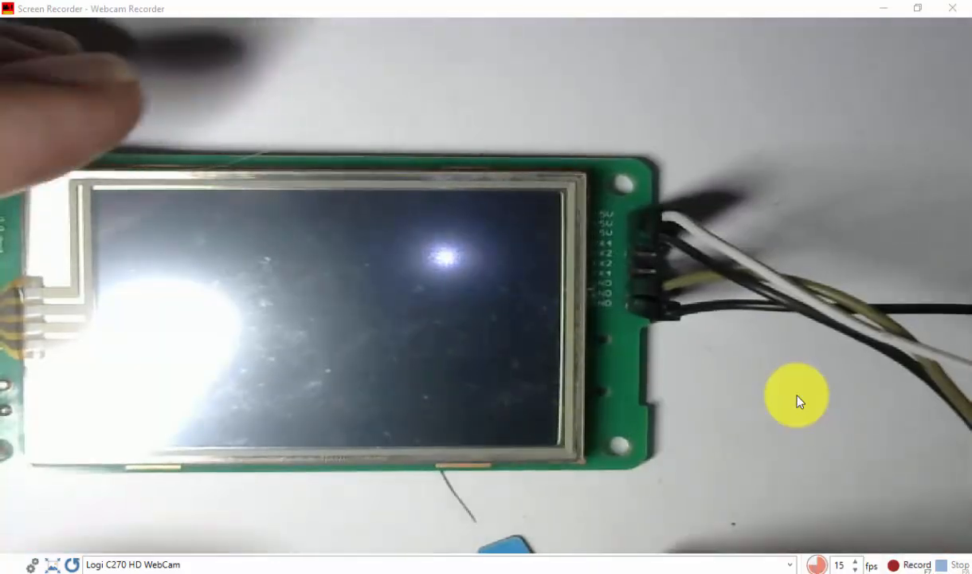
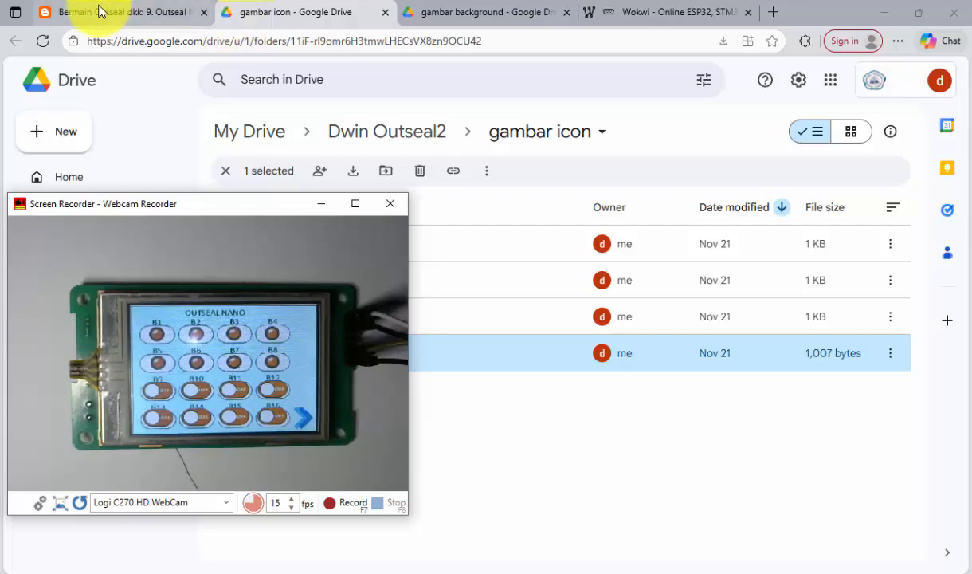
Return to the browser tutorial and examine sections 9 to 11, including the Outseal ladder program in Gambar 72.
click(98, 10)
scroll(404, 314, down, 9)
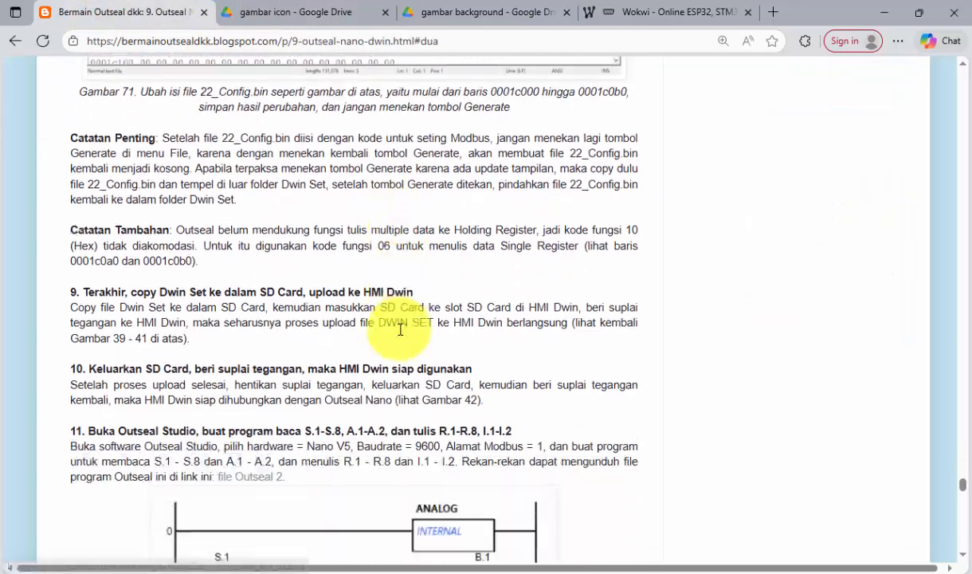
scroll(390, 325, up, 1)
scroll(401, 337, up, 1)
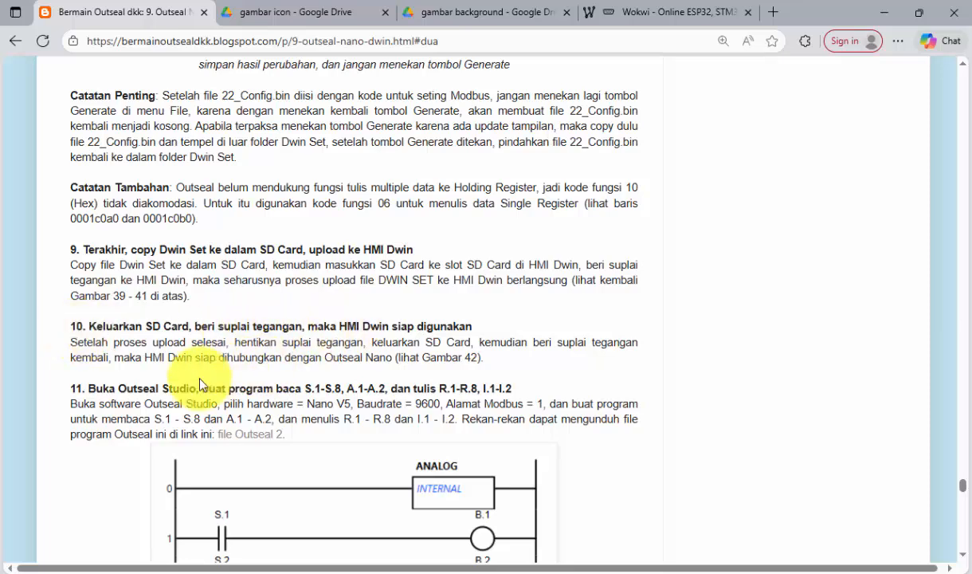
scroll(292, 393, down, 5)
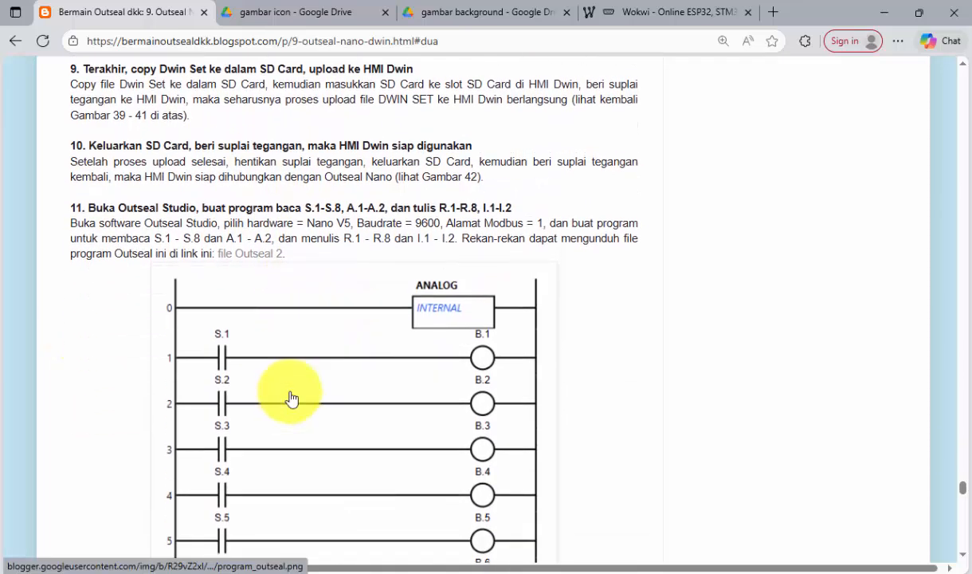
scroll(293, 397, down, 9)
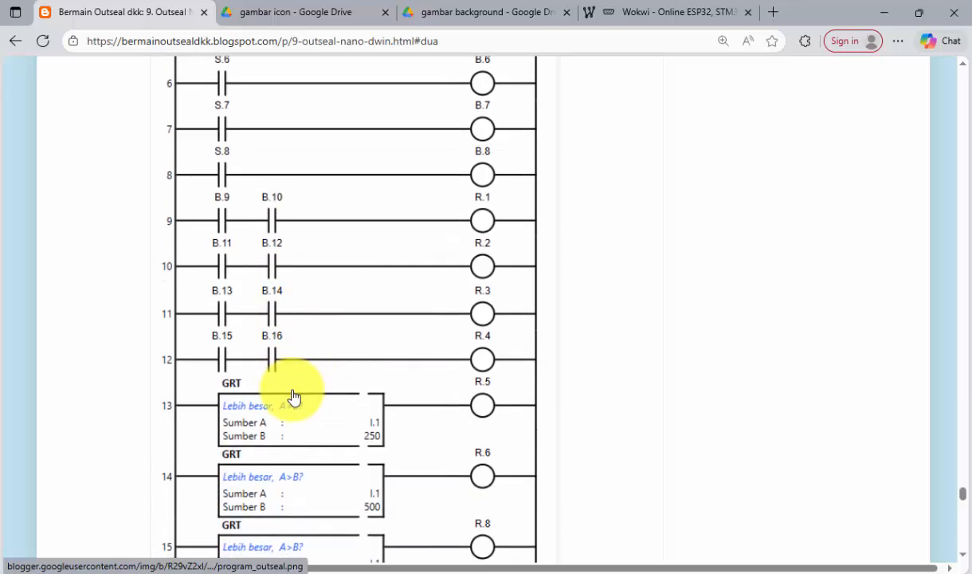
scroll(293, 396, down, 1)
Download DWIN2.plc from the file Outseal 2 link in section 11 of the tutorial.
scroll(294, 395, up, 14)
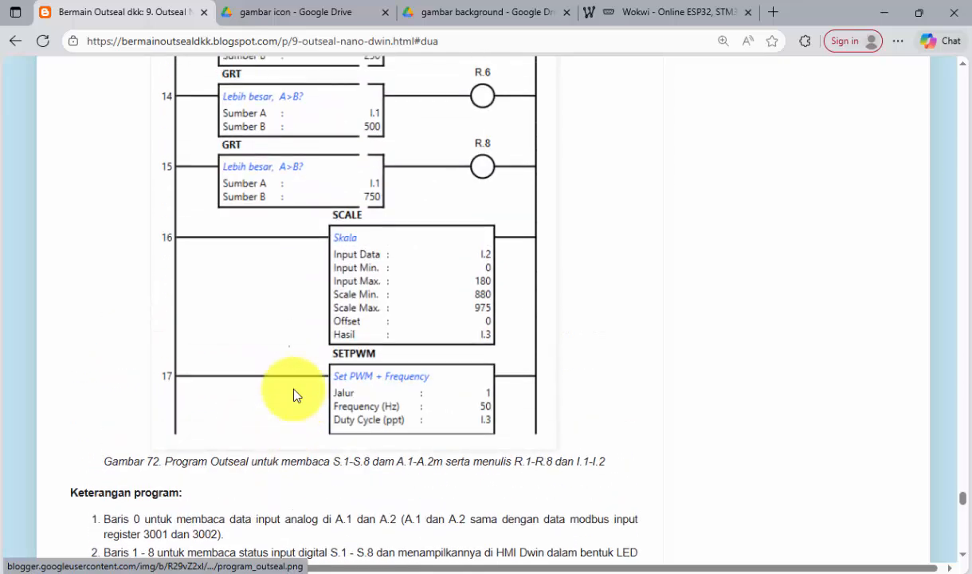
scroll(319, 374, up, 1)
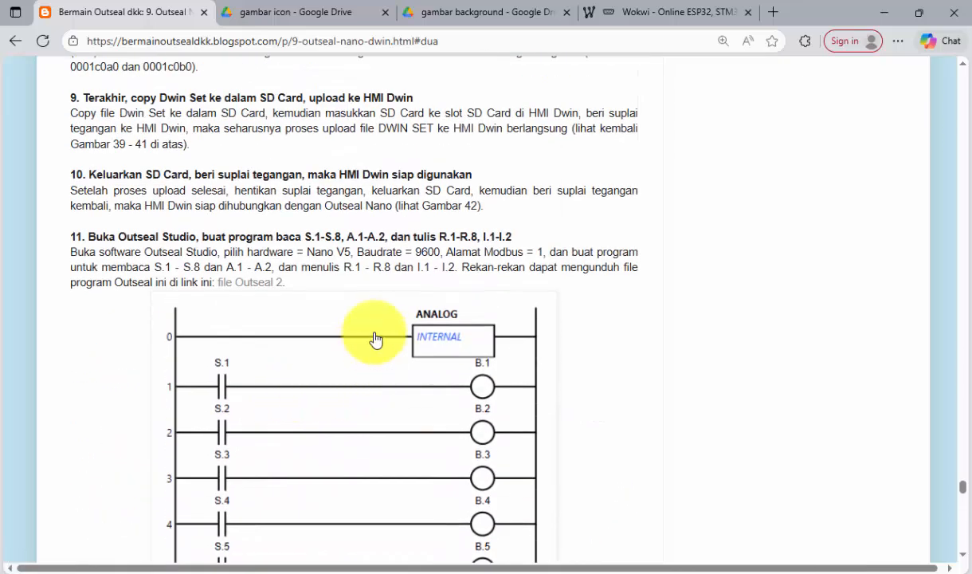
click(269, 290)
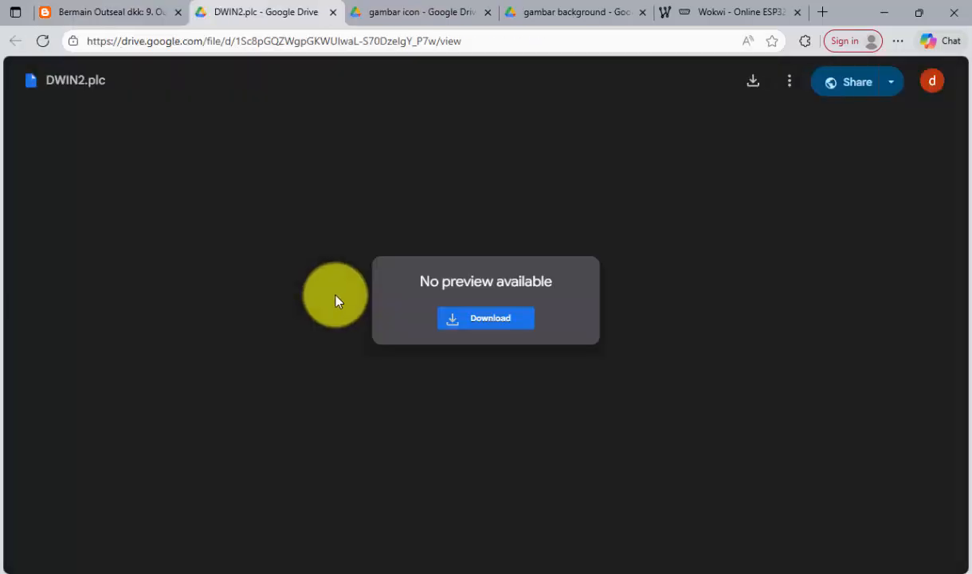
click(479, 321)
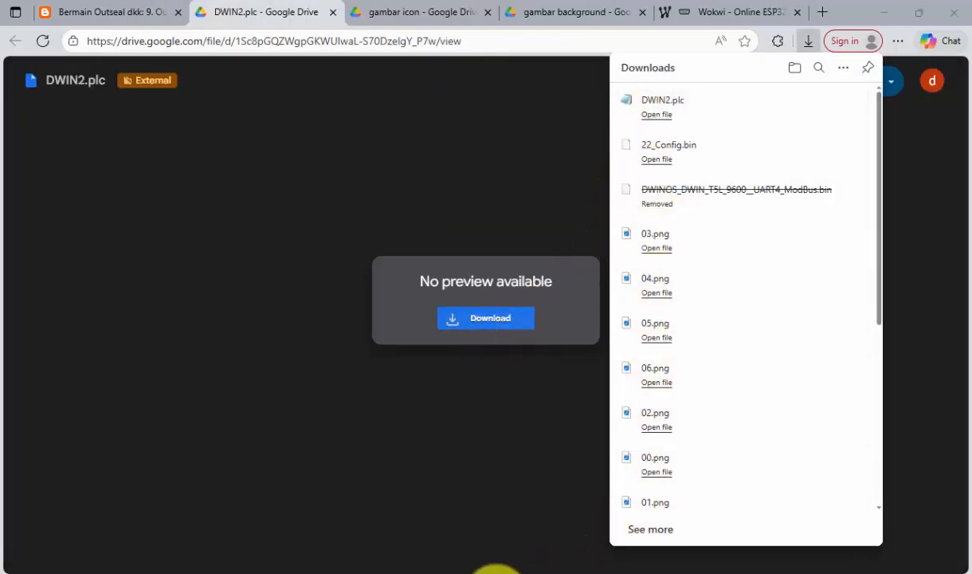
Switch to Outseal Studio and create a new project with Nano V5 as the hardware.
click(496, 572)
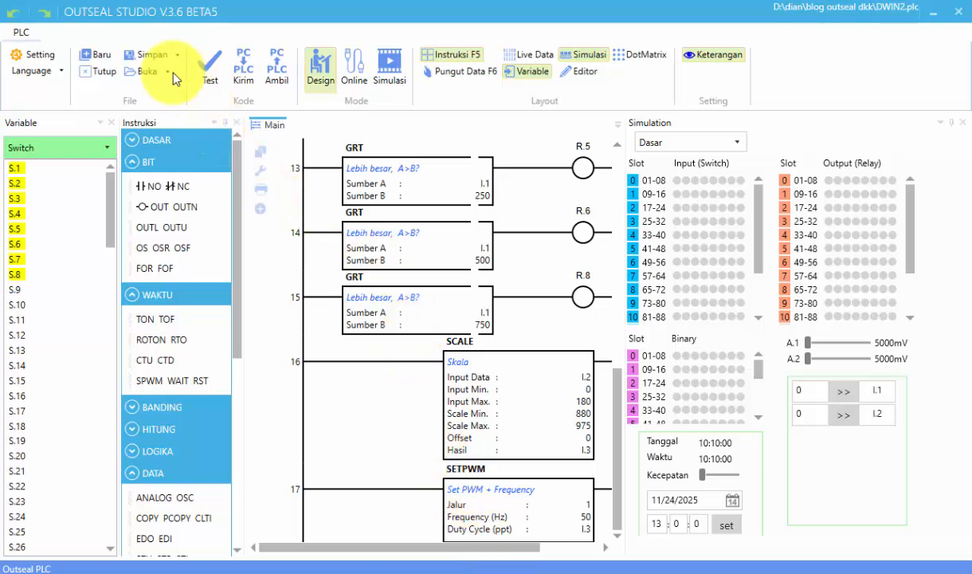
click(89, 56)
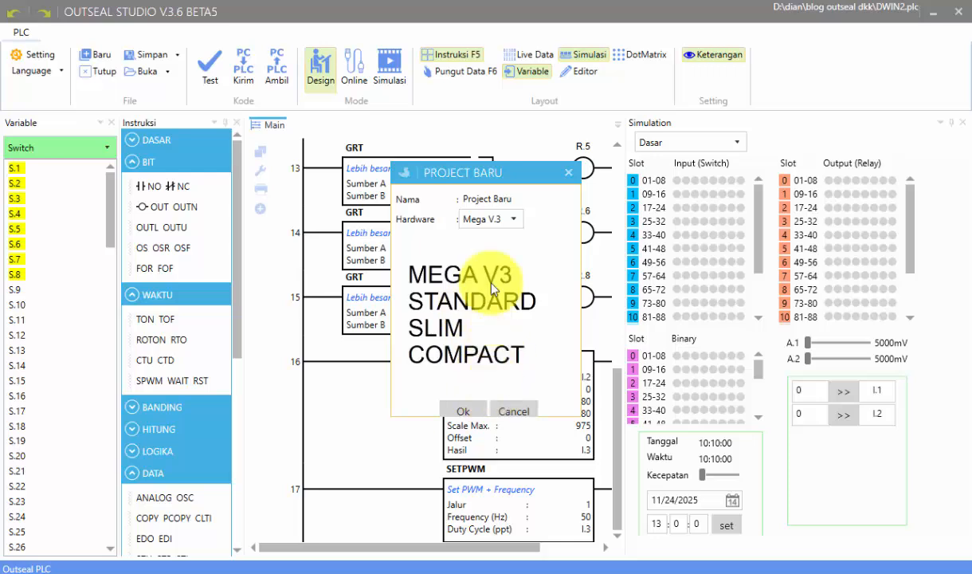
click(494, 220)
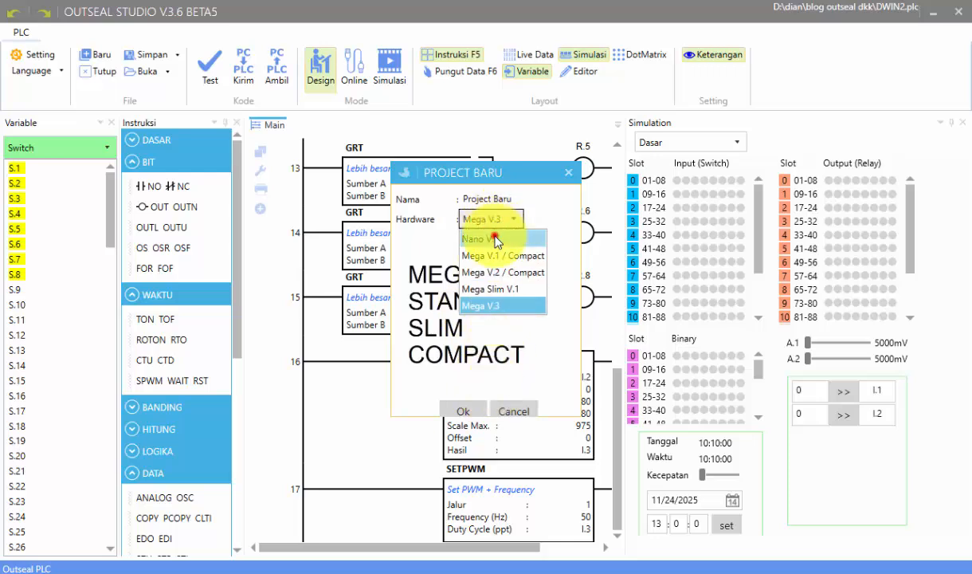
click(495, 238)
click(467, 415)
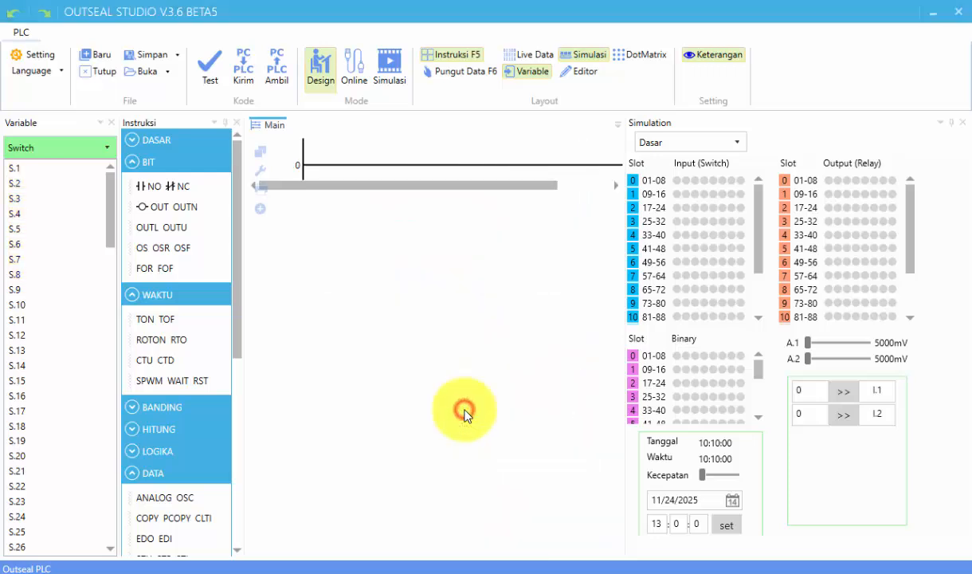
Open the downloaded DWIN2.plc project from the Downloads folder and hide the output message area.
click(151, 76)
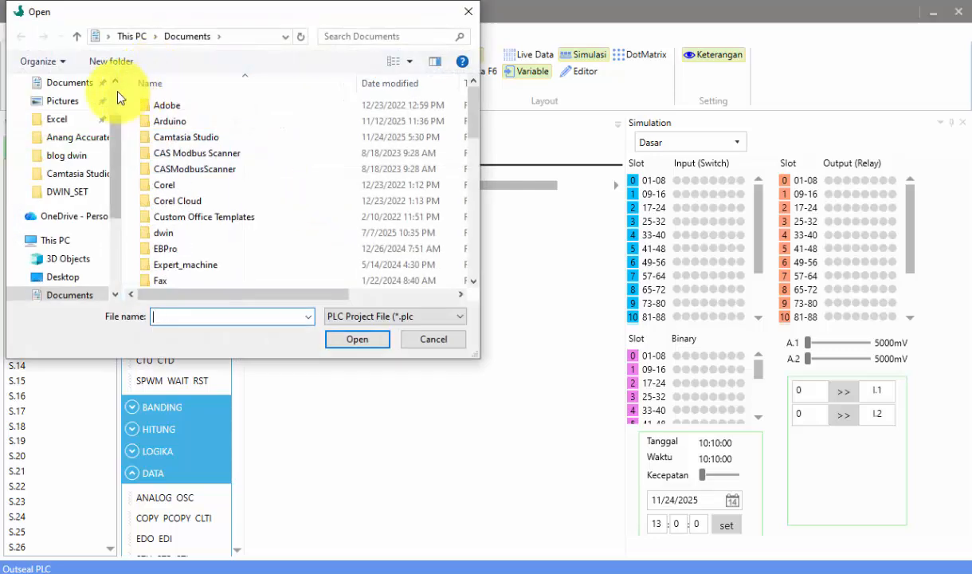
scroll(103, 103, up, 2)
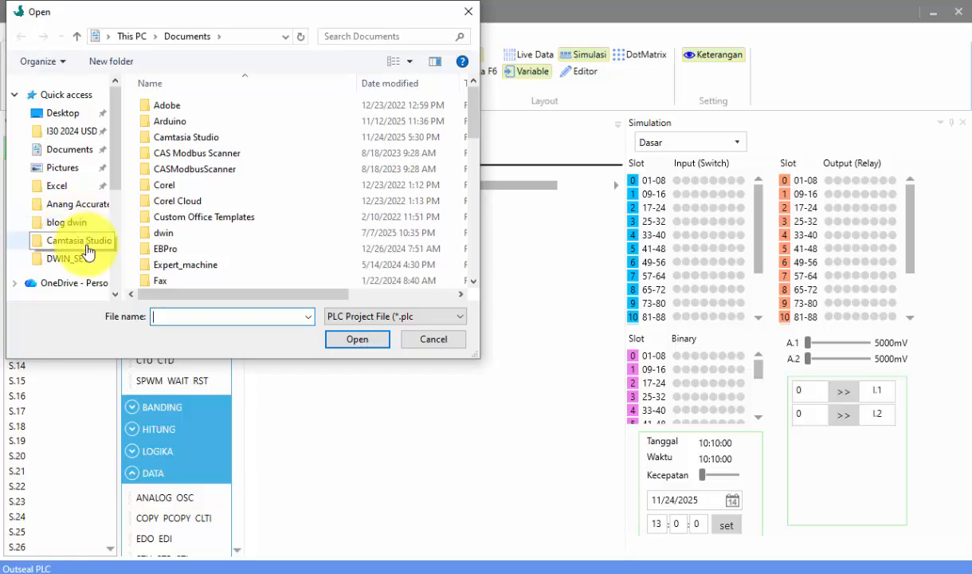
scroll(86, 251, down, 2)
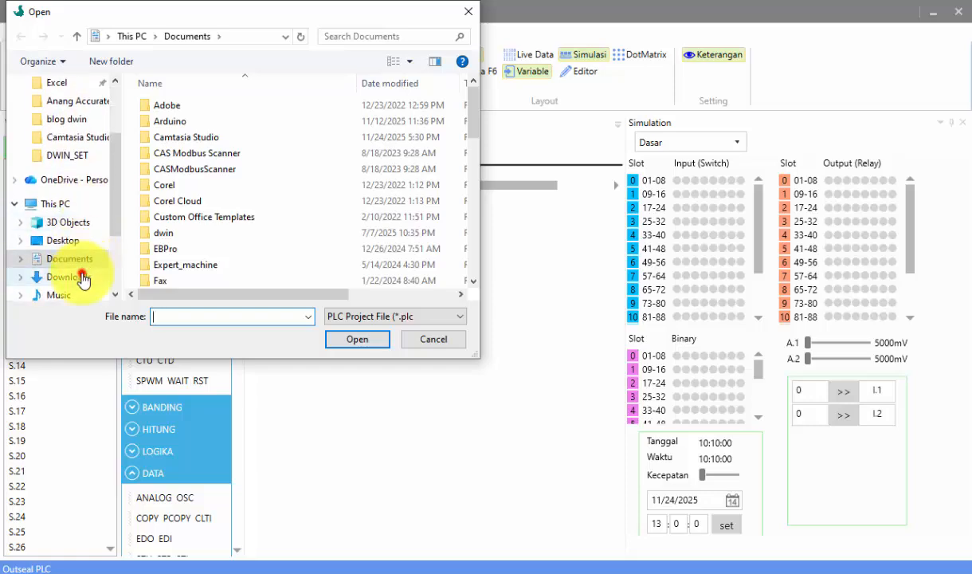
click(80, 276)
double_click(184, 129)
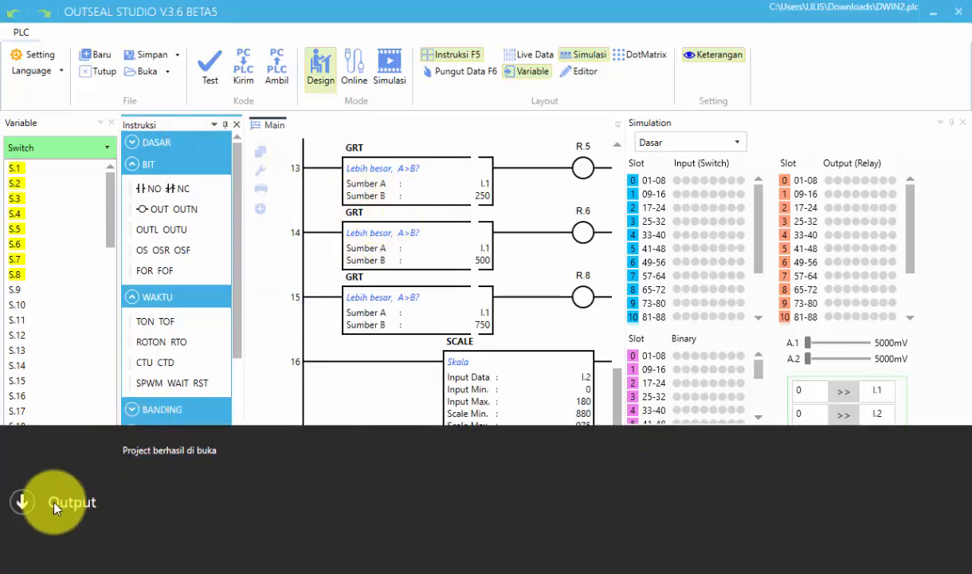
click(23, 502)
Review the DWIN2.plc ladder and its hardware, baudrate and Modbus slave address settings.
scroll(406, 369, up, 10)
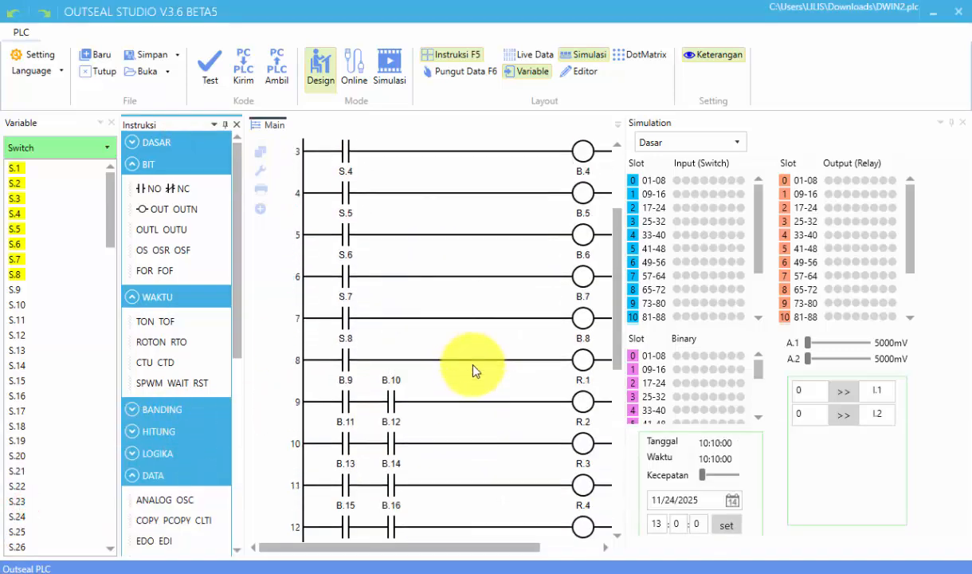
click(38, 55)
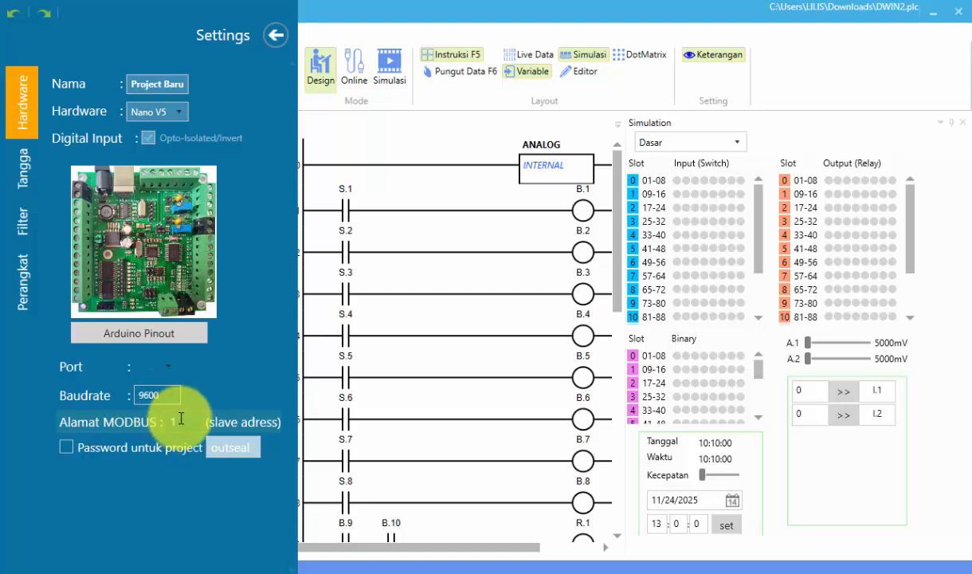
click(275, 35)
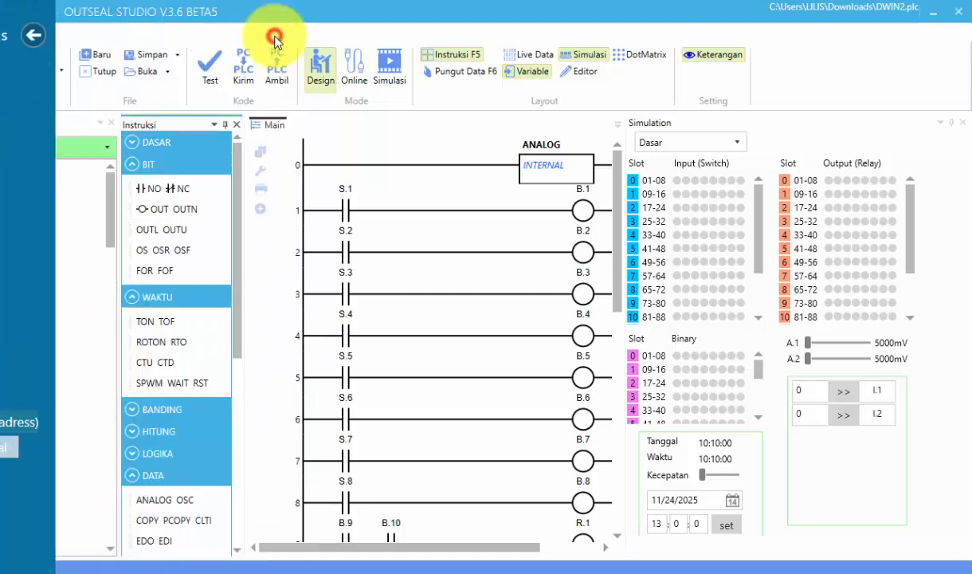
Test the DWIN2.plc ladder program for errors and switch to File Explorer.
click(211, 75)
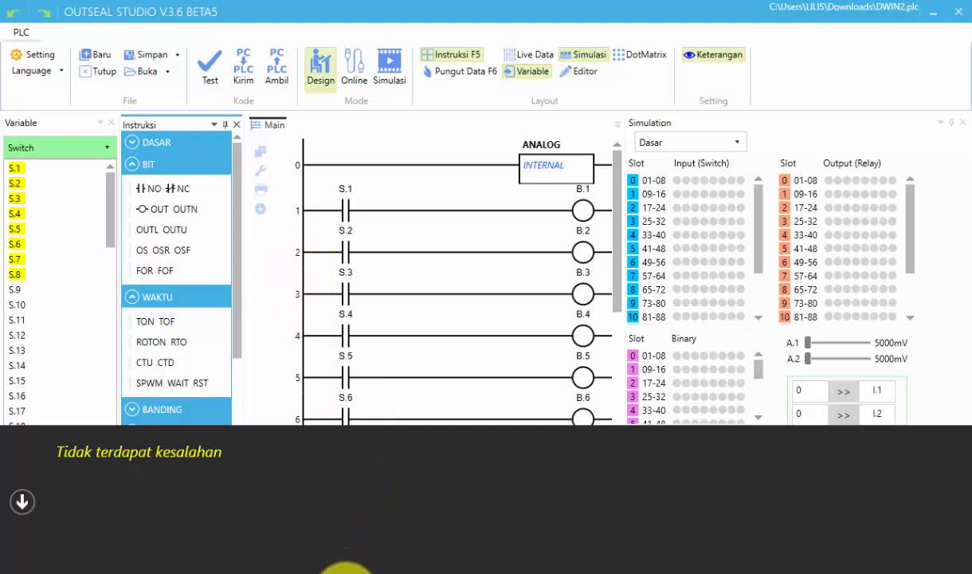
click(345, 573)
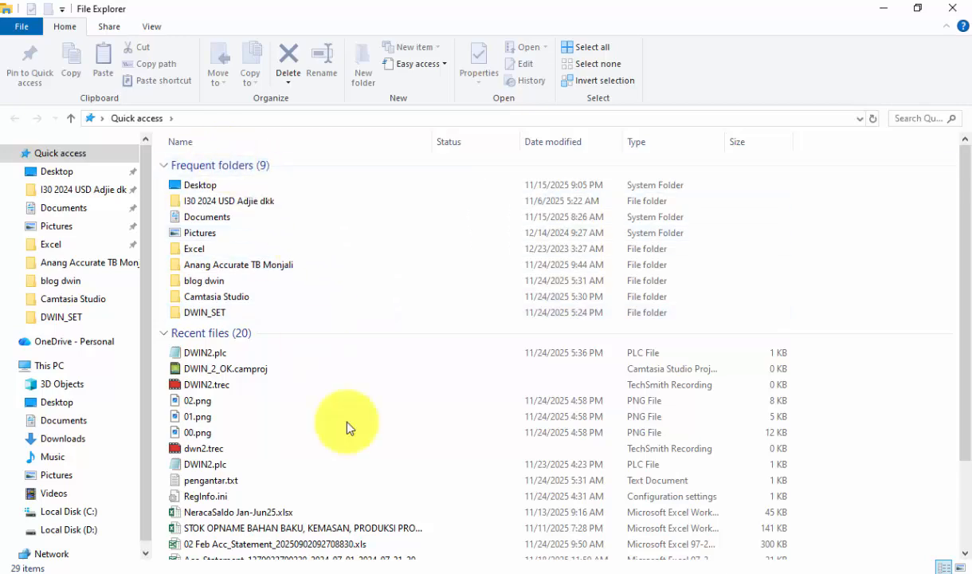
Switch to pengantar.txt in Notepad, add the Windows user's AppData/Local/Temp/Outseal folder path beneath the blog address, and copy it.
click(454, 571)
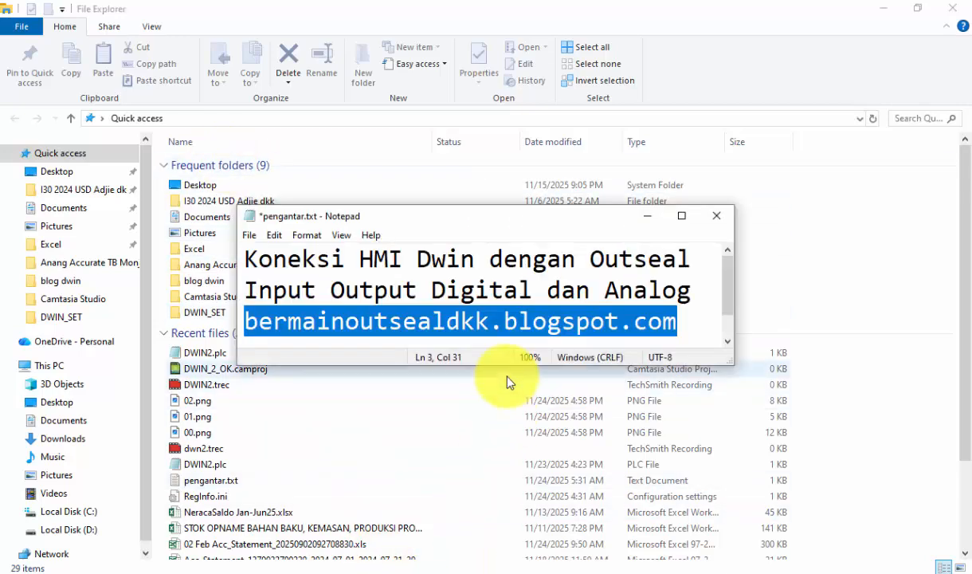
drag(497, 365, 497, 531)
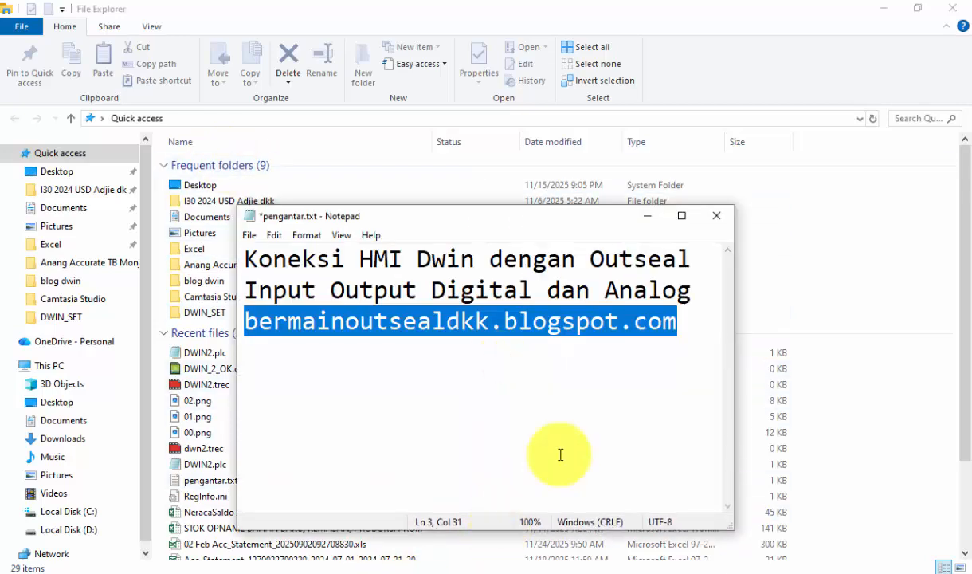
click(675, 335)
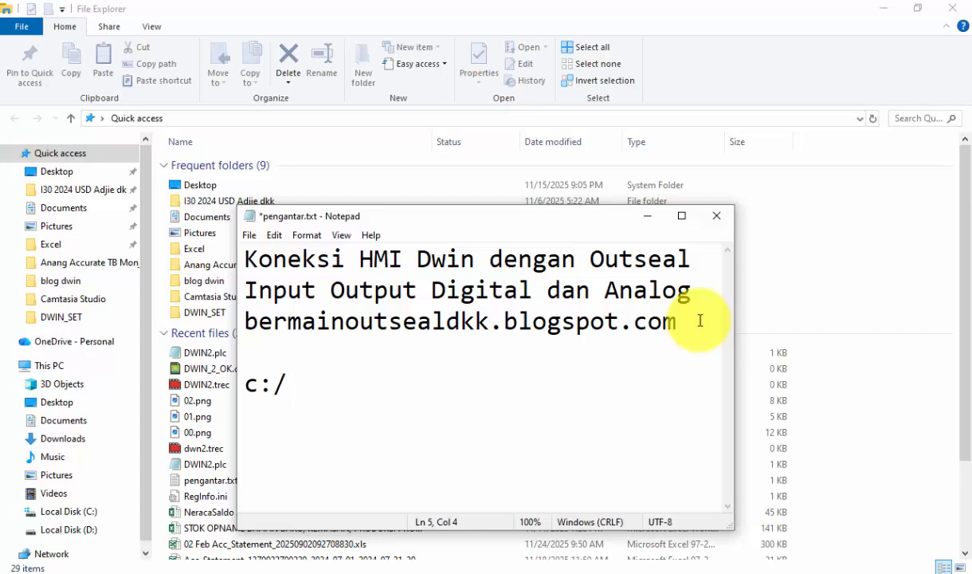
text(c:/Users/LILIS/AppData/Local/Temp)
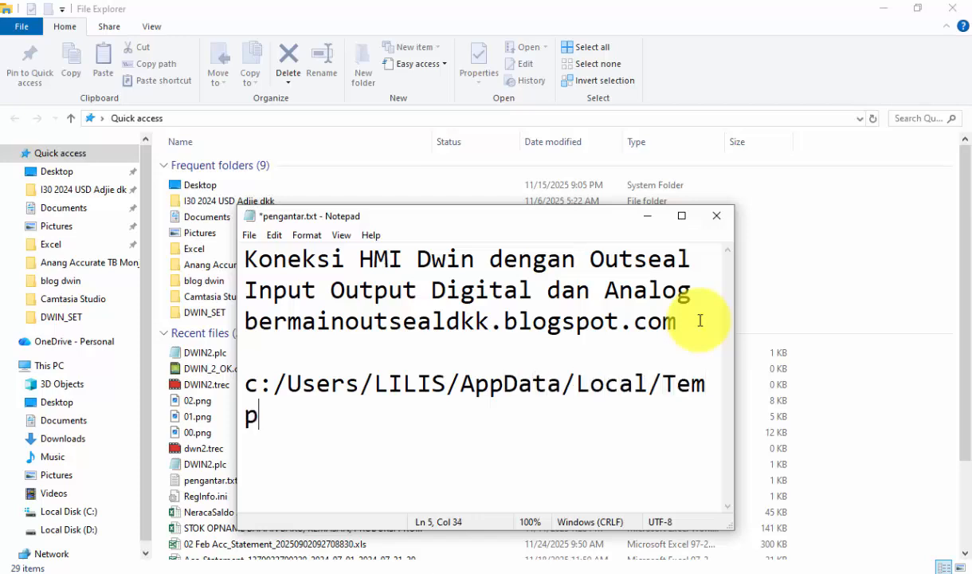
text(/Outseal)
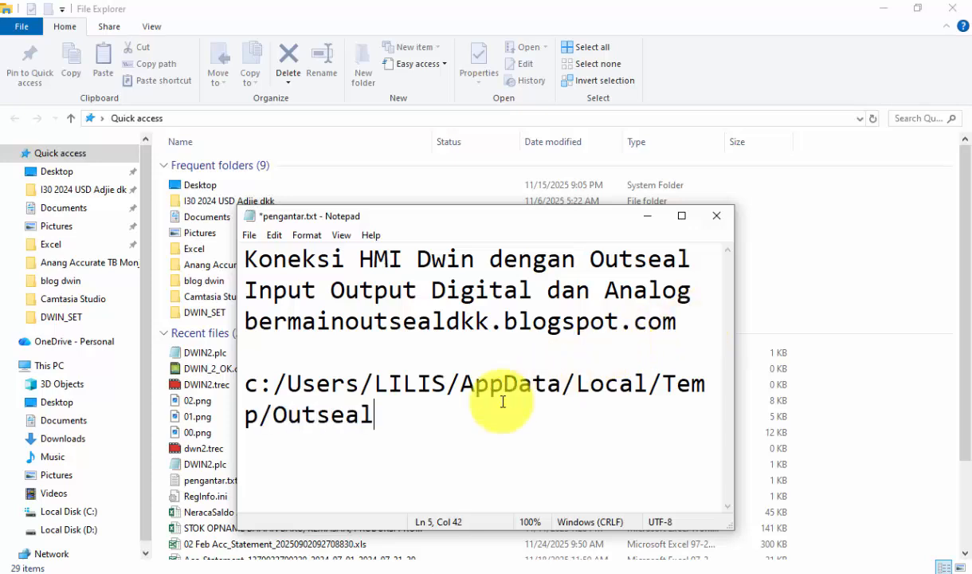
drag(385, 413, 249, 382)
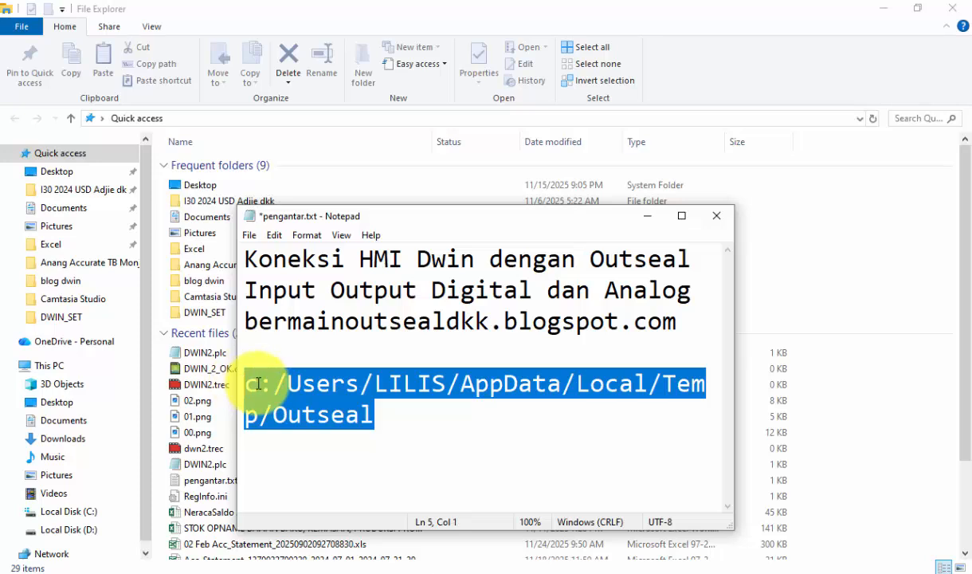
right_click(247, 375)
click(311, 199)
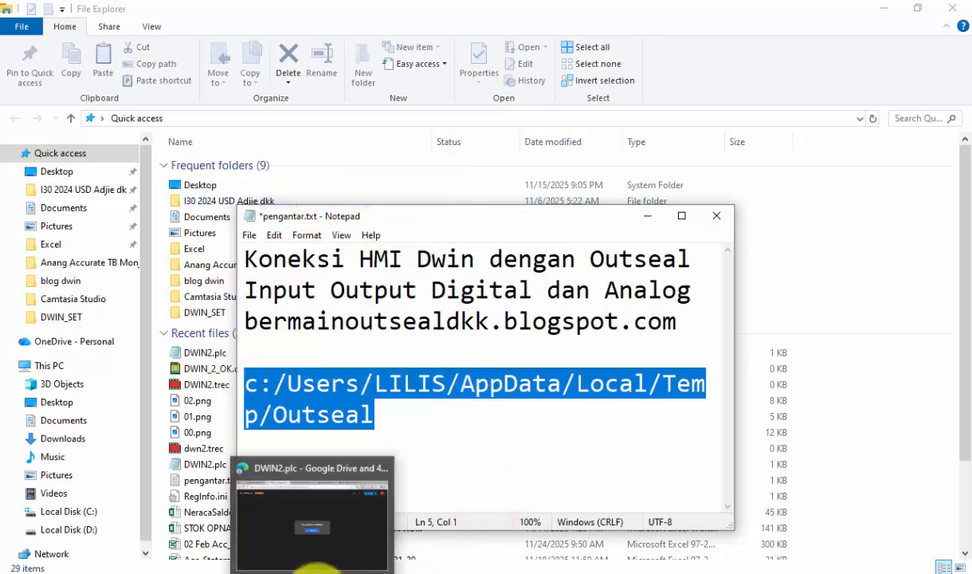
Switch to the browser, open the dwin_outseal2 Wokwi project from section 13 of the Bermain Outseal page, and close the old Wokwi page.
click(304, 541)
click(333, 12)
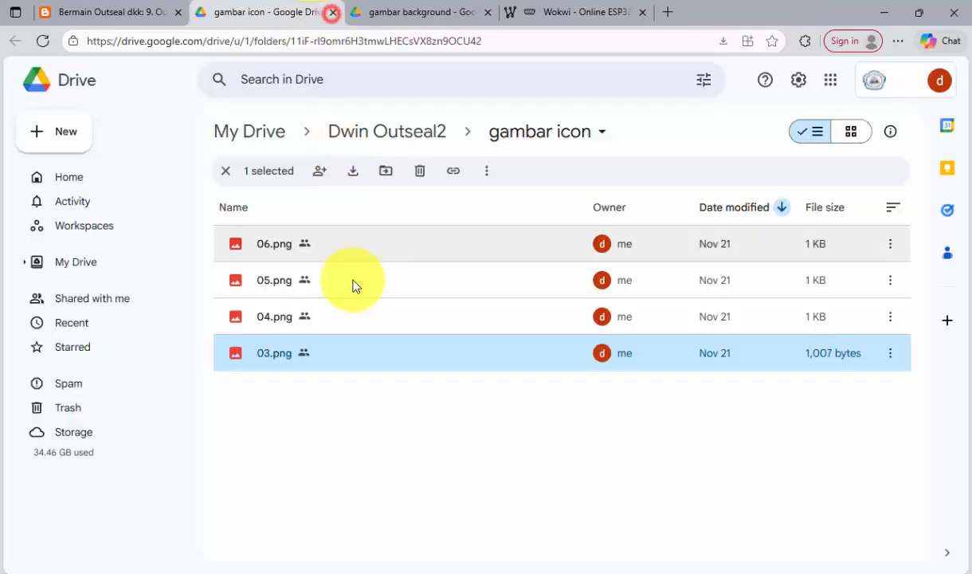
click(127, 11)
scroll(302, 323, down, 13)
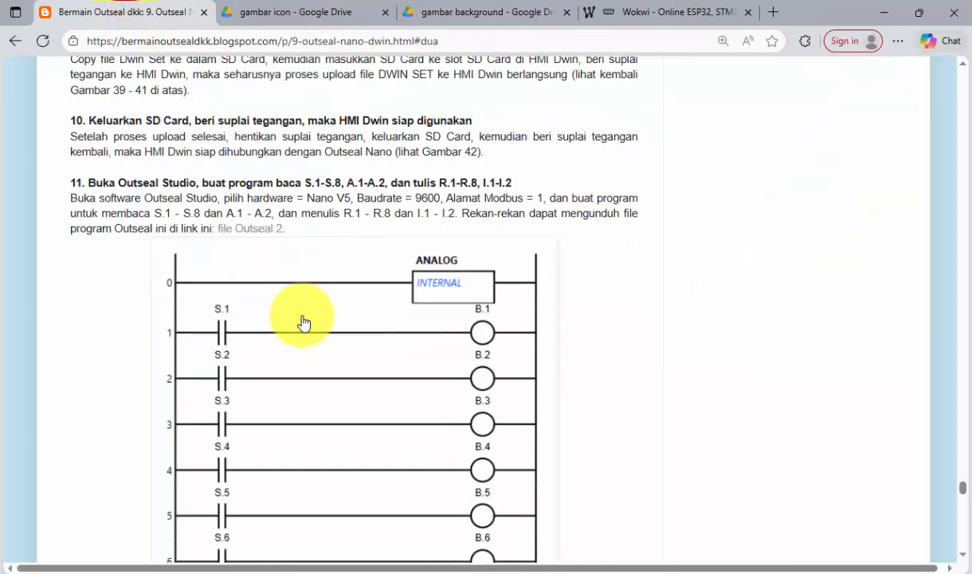
scroll(306, 334, down, 7)
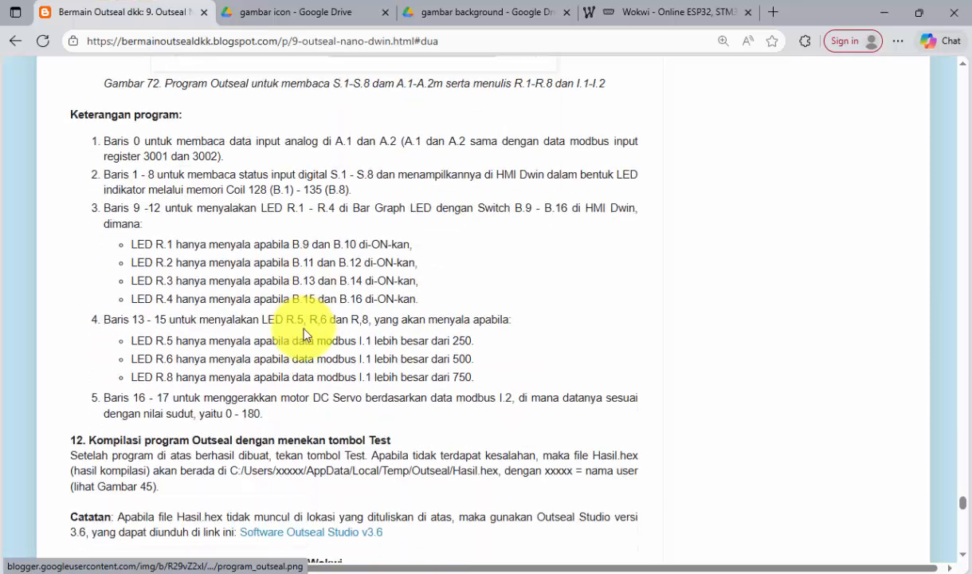
scroll(331, 297, down, 2)
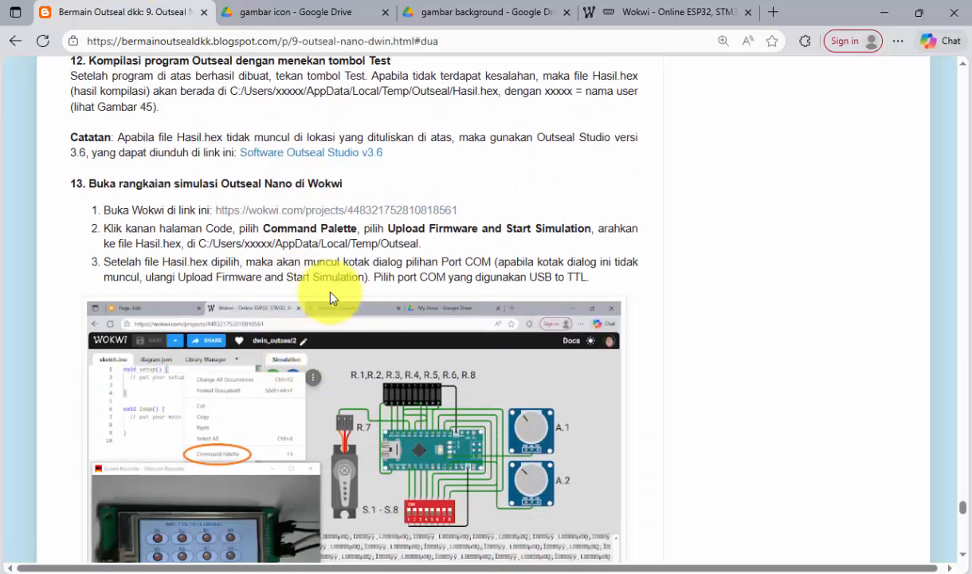
click(325, 212)
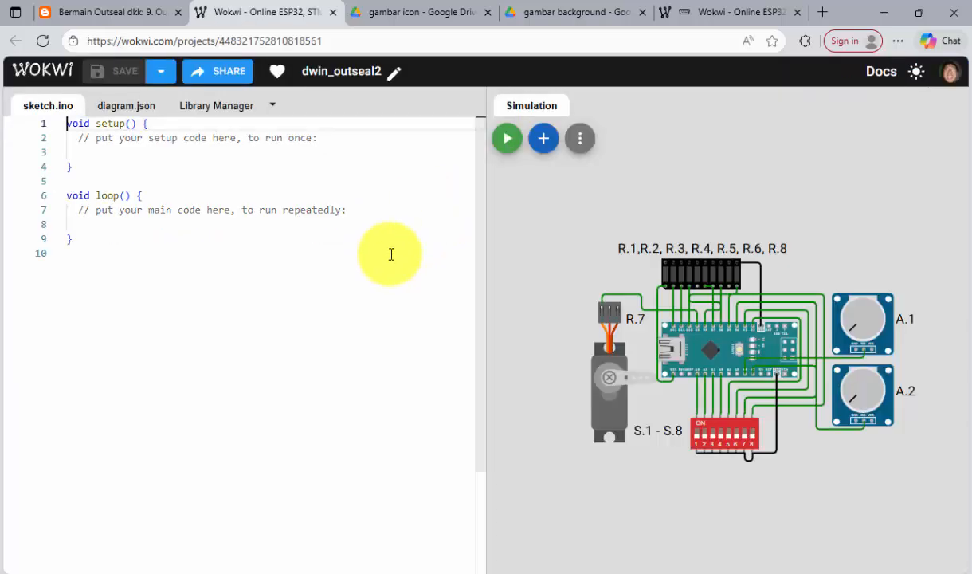
scroll(602, 337, up, 4)
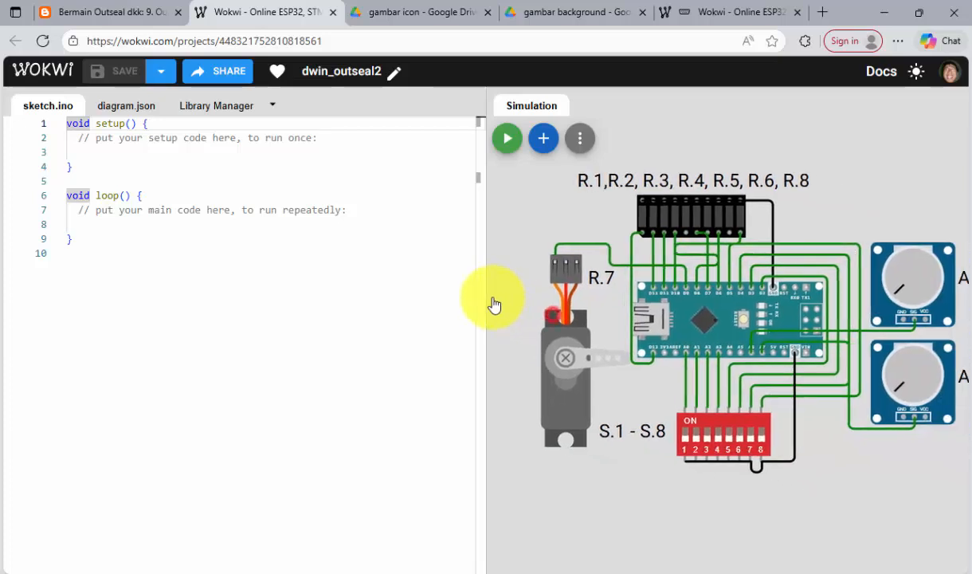
click(797, 12)
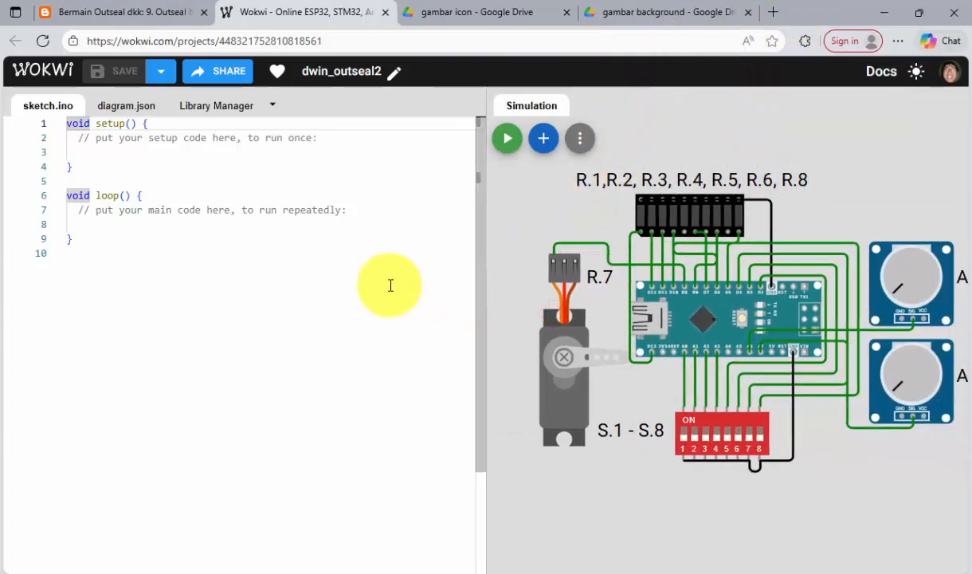
Try to upload Hasil.hex from the AppData/Local/Temp/Outseal folder as firmware to start the simulation, and stop the run.
right_click(305, 181)
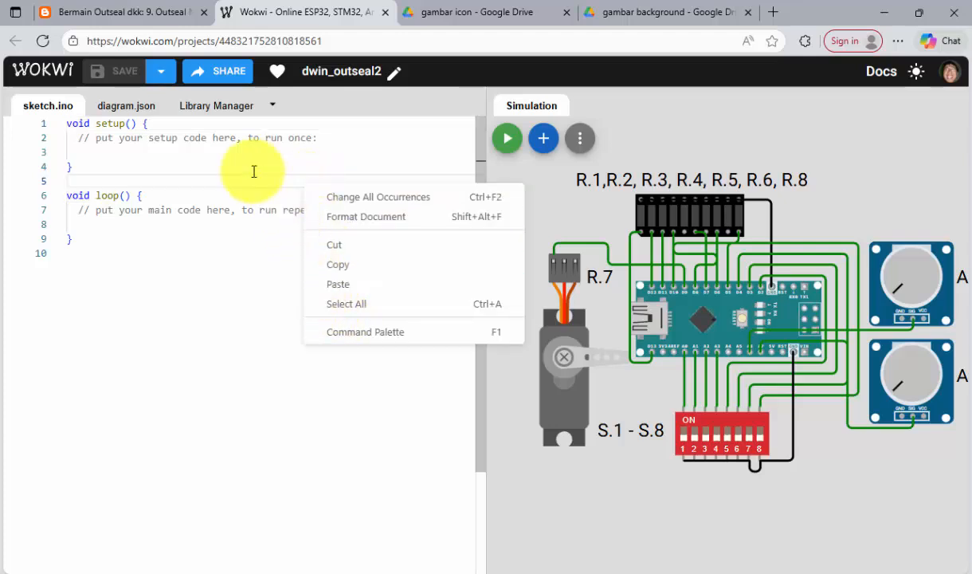
click(345, 333)
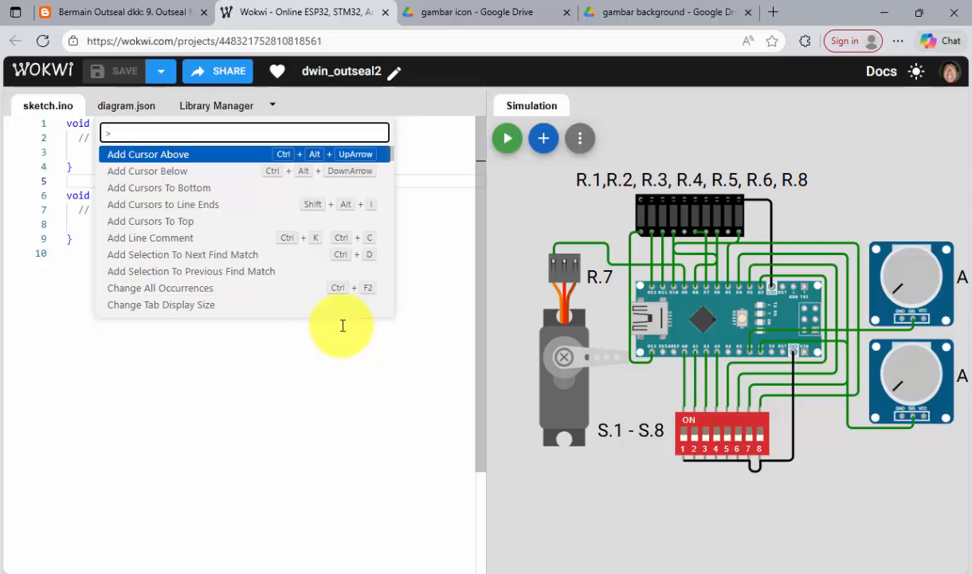
drag(390, 157, 391, 301)
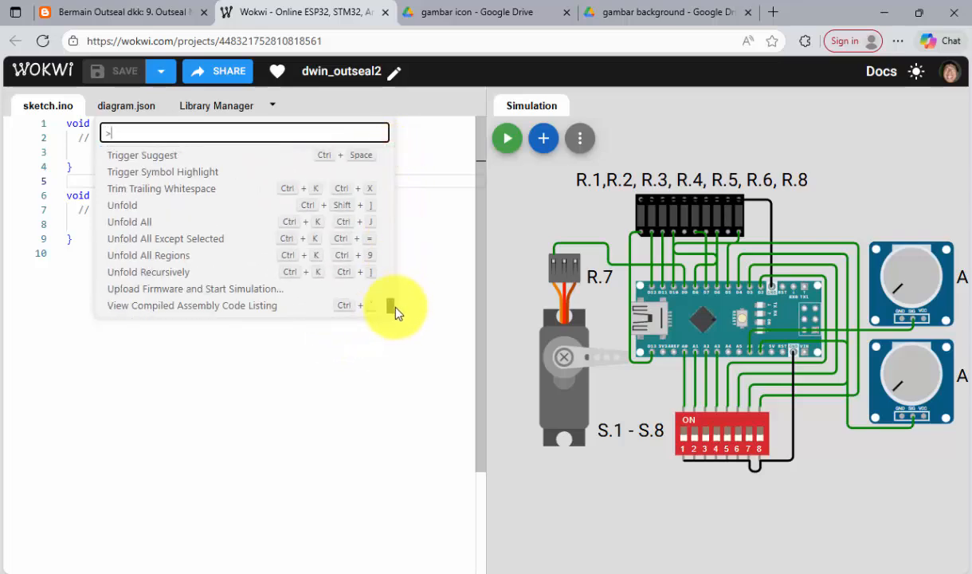
click(196, 290)
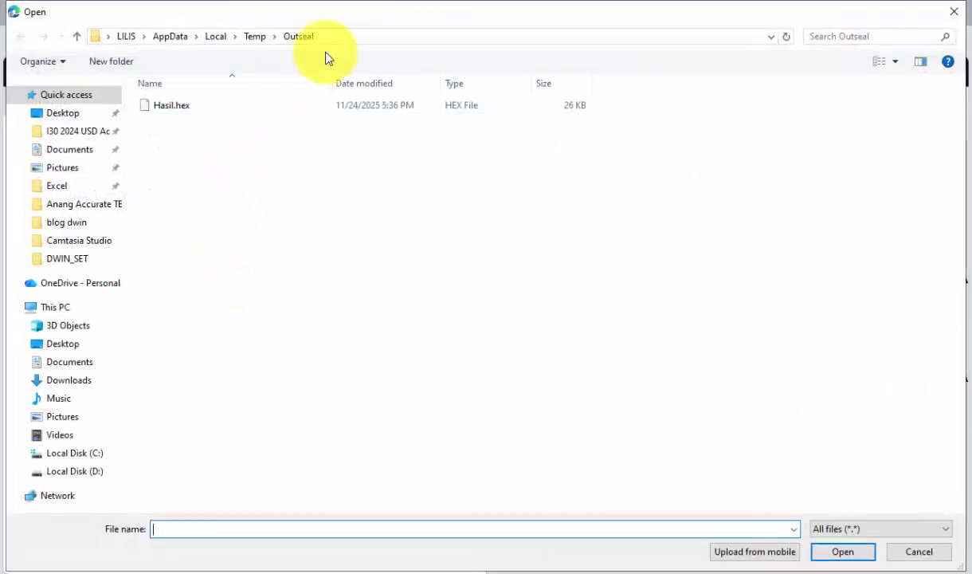
click(334, 41)
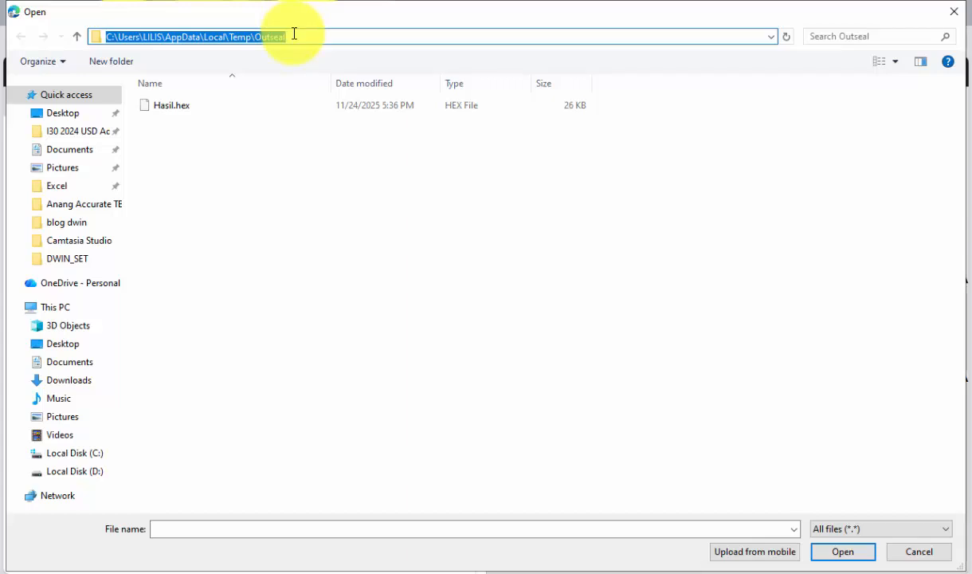
key(ctrl+v)
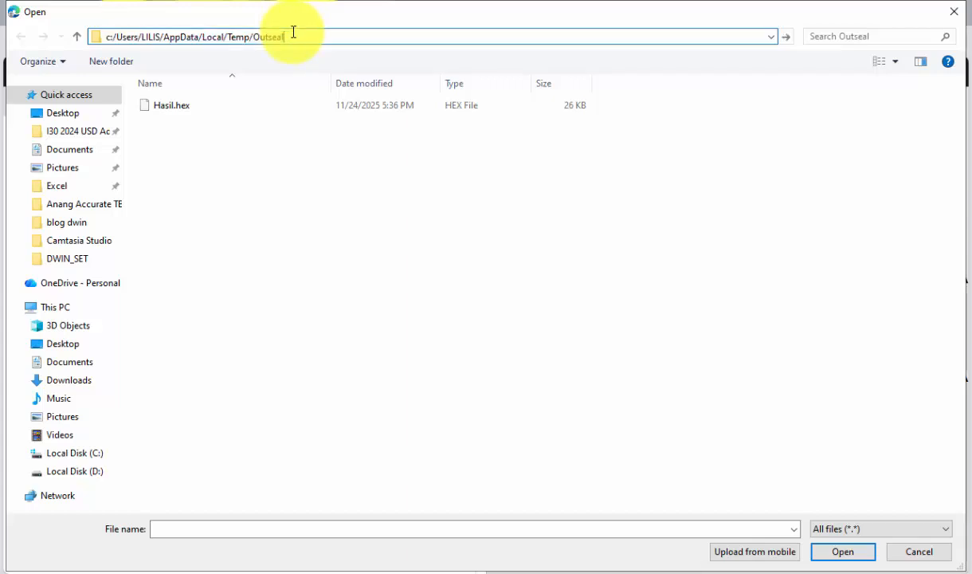
key(Return)
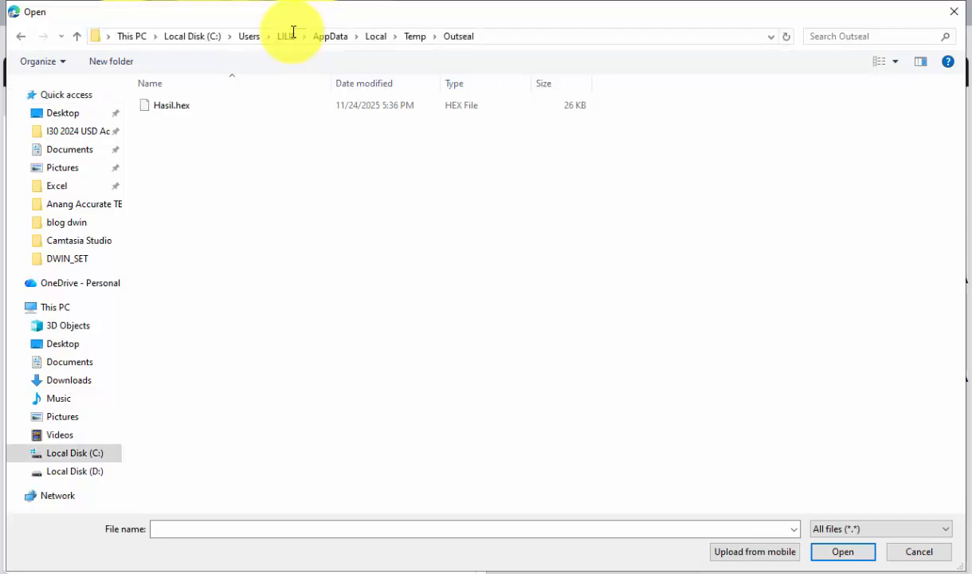
click(170, 104)
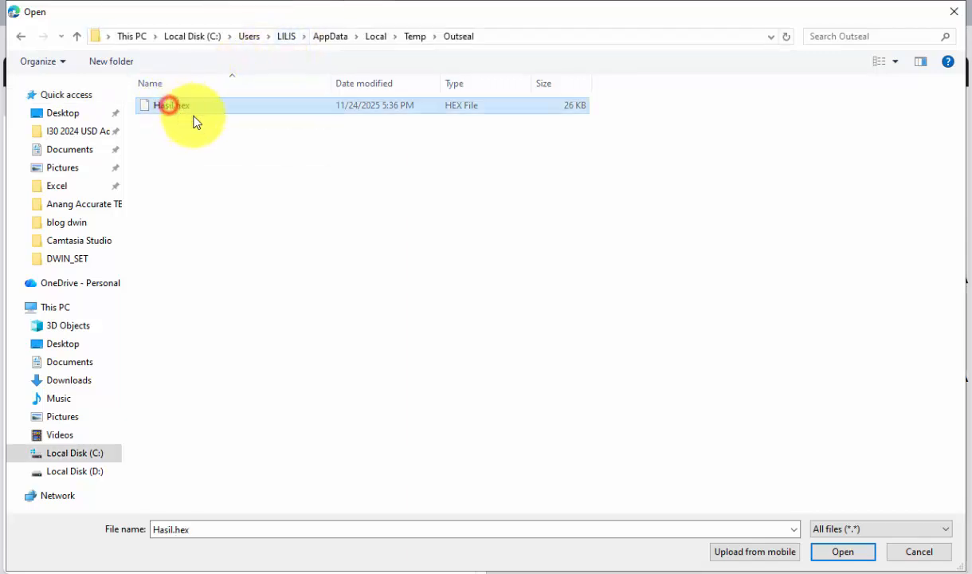
click(837, 552)
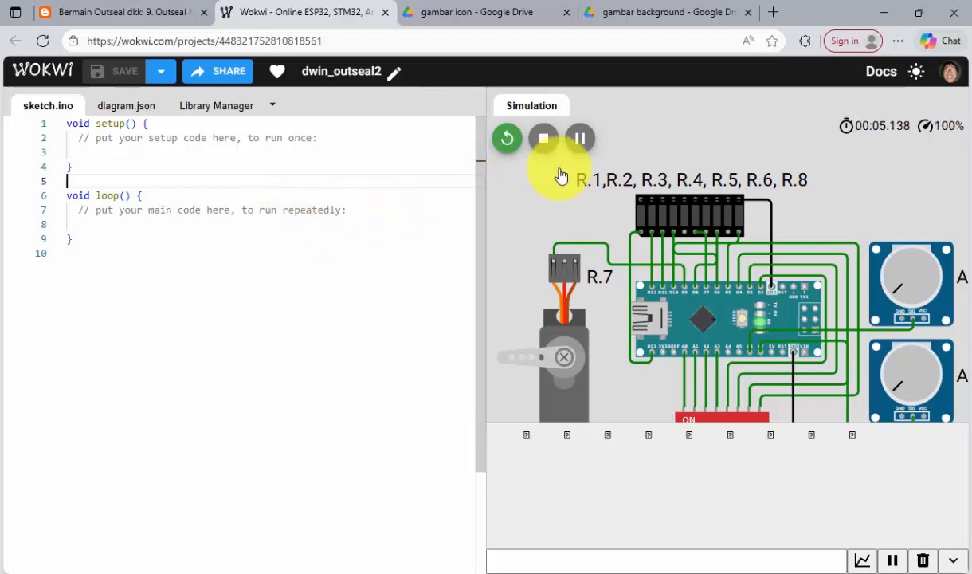
click(545, 143)
Upload the Hasil.hex firmware again to start the simulation and connect it to the USB-Serial Controller on COM18.
right_click(275, 160)
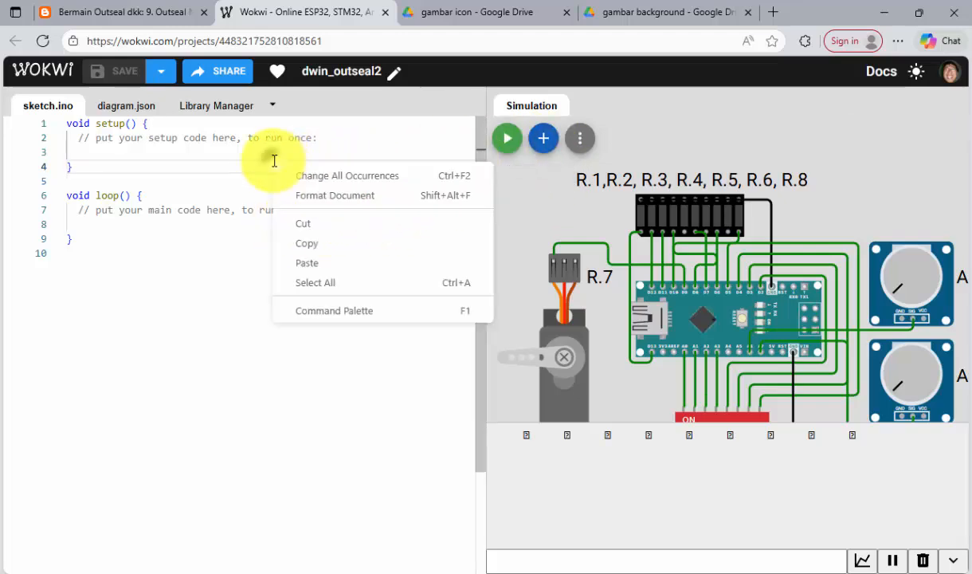
click(339, 311)
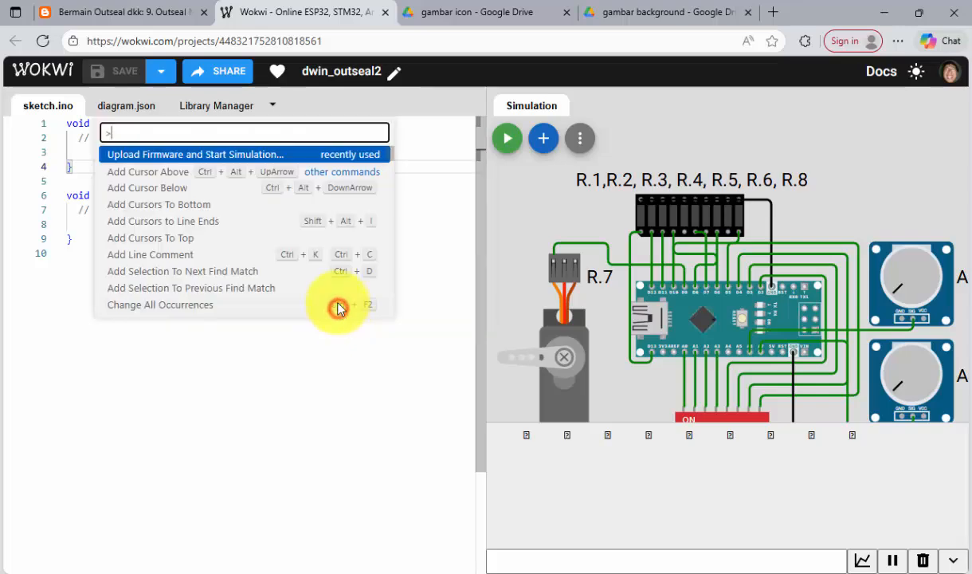
click(191, 158)
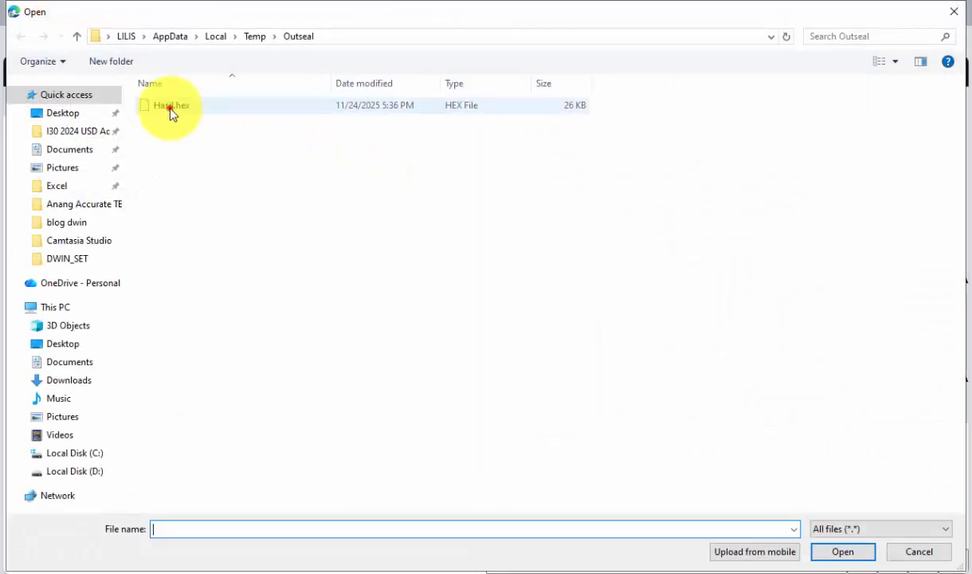
double_click(174, 109)
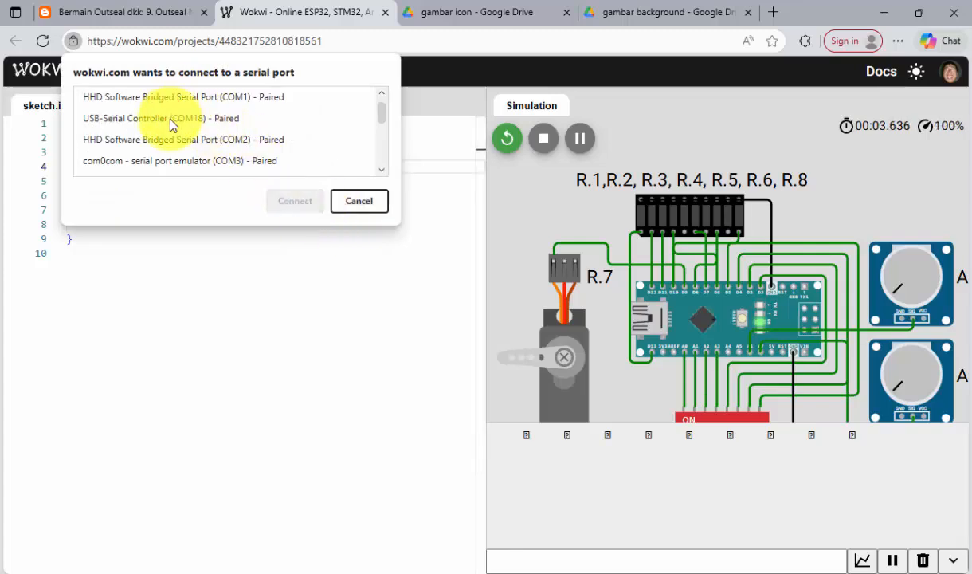
click(188, 119)
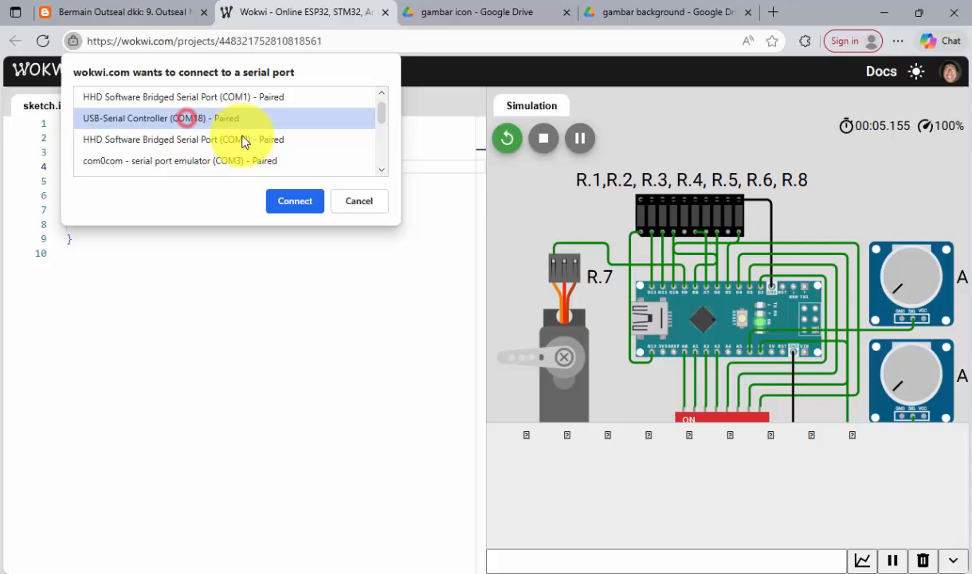
click(297, 203)
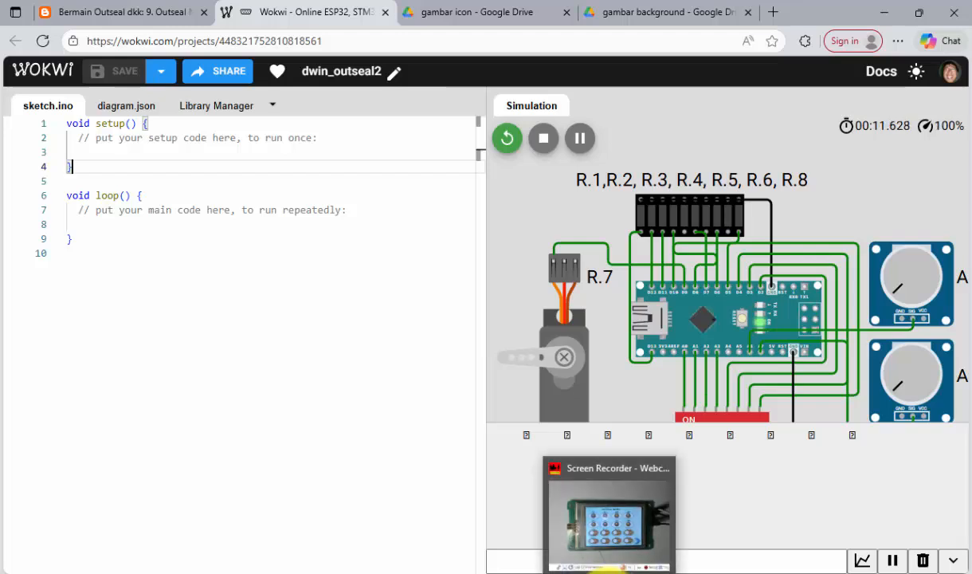
Show the Webcam Recorder view of the DWIN display, place it beside the circuit, and stop the simulation.
click(608, 572)
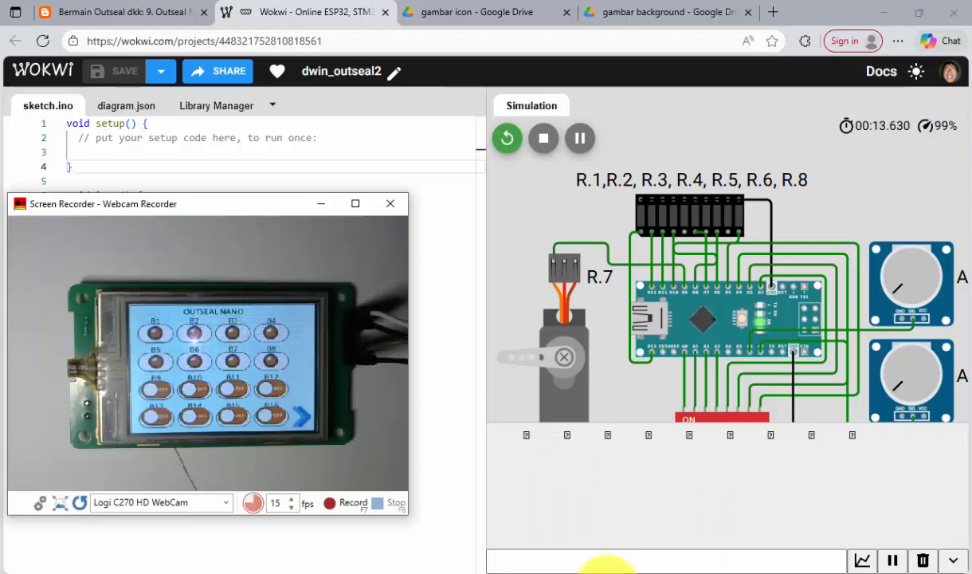
drag(199, 209, 245, 185)
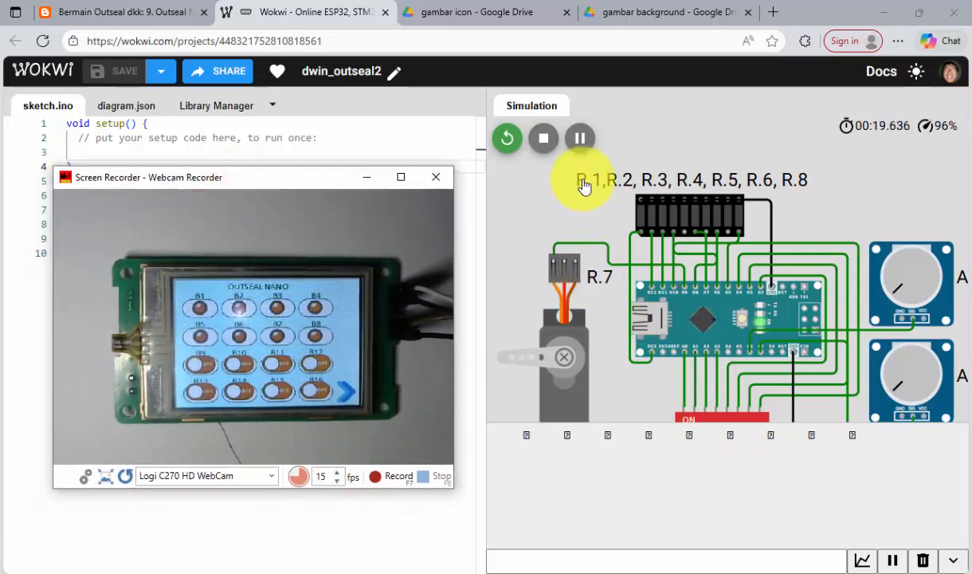
click(544, 138)
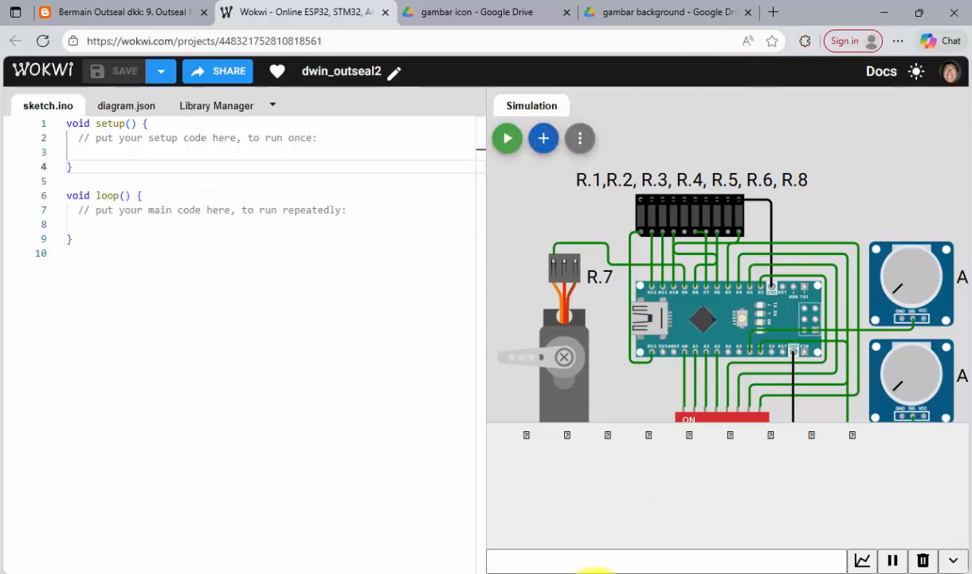
Bring the Webcam Recorder back in front and slightly increase its preview scale, closing its options without changes.
click(608, 573)
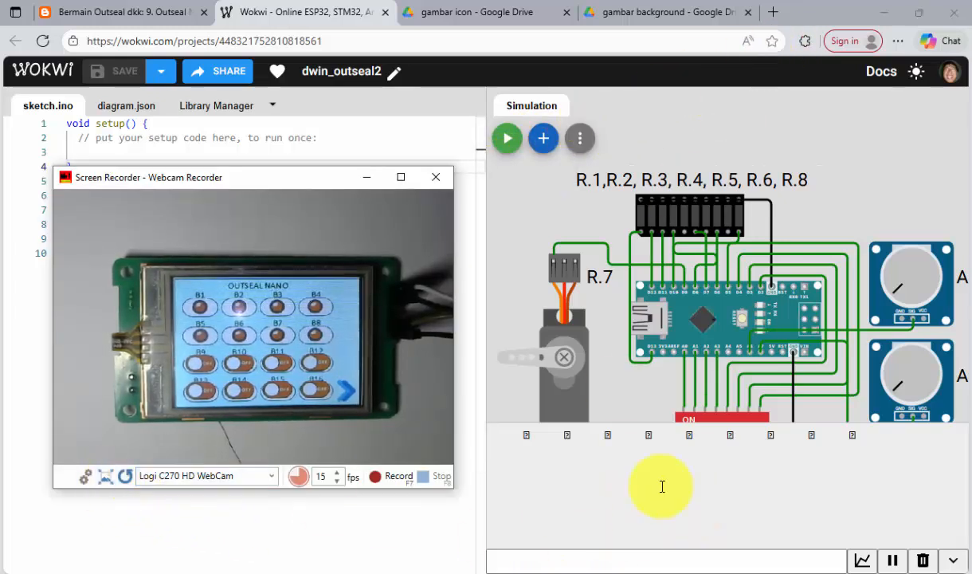
click(106, 476)
drag(157, 521, 160, 518)
click(86, 482)
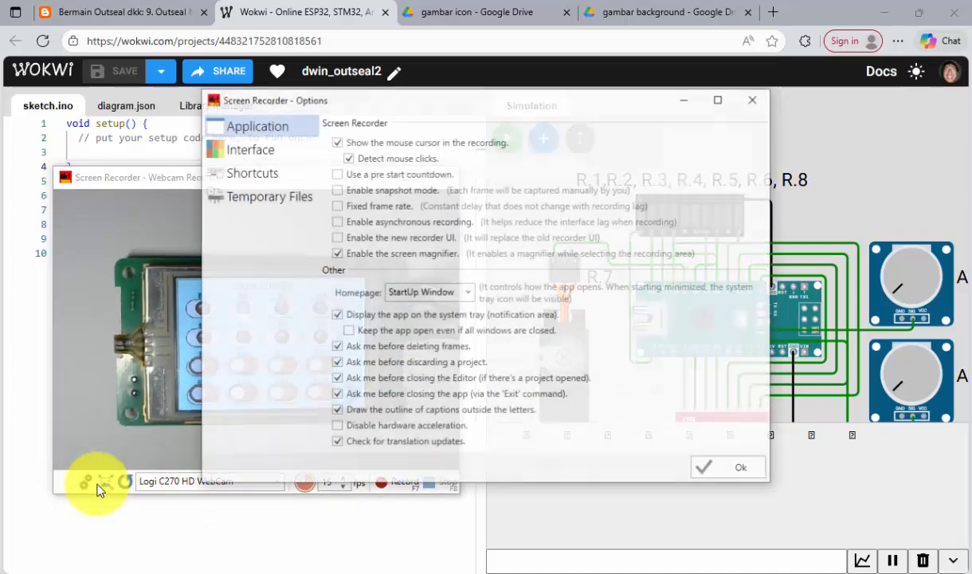
click(723, 471)
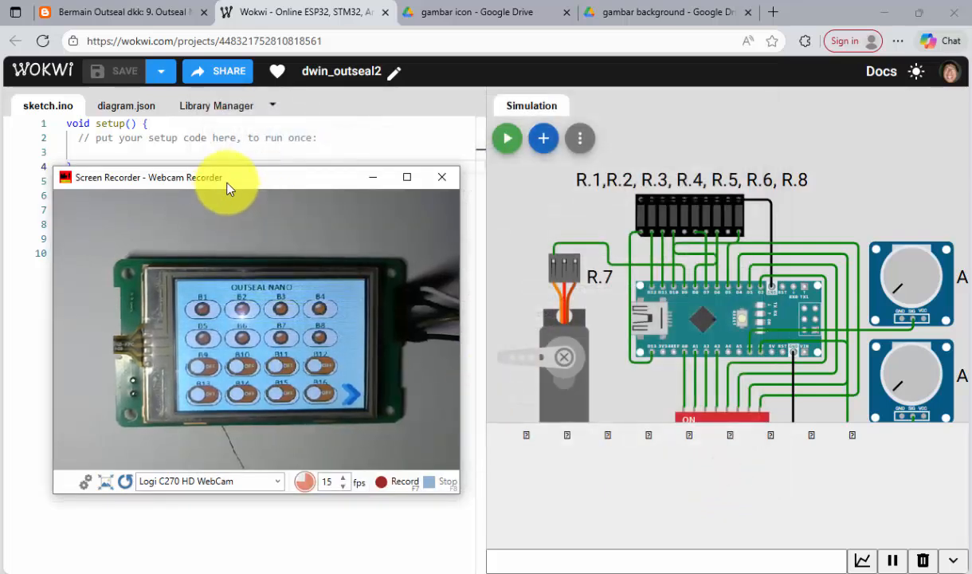
Move the Webcam Recorder window clear of the sketch code in Wokwi.
drag(227, 186, 179, 203)
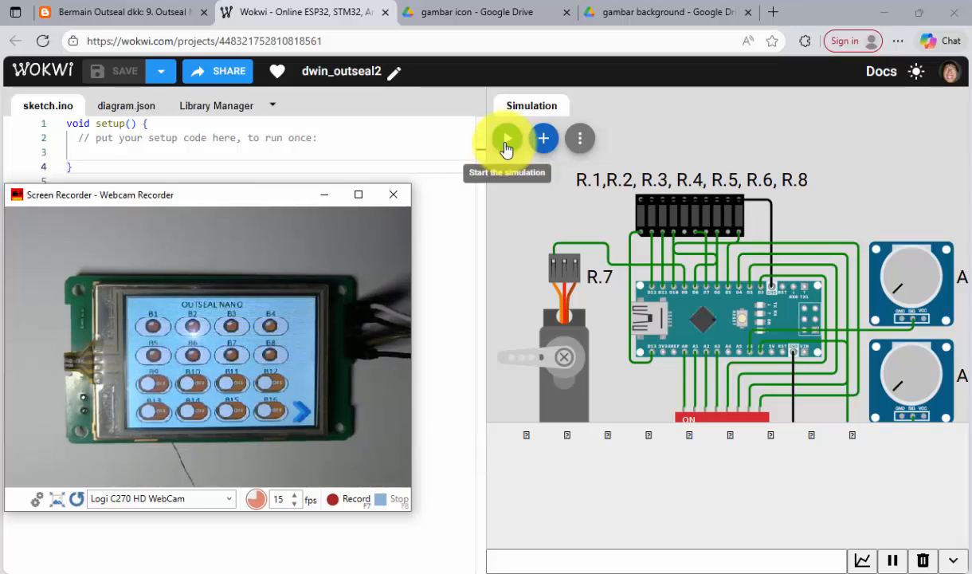
click(380, 141)
right_click(380, 141)
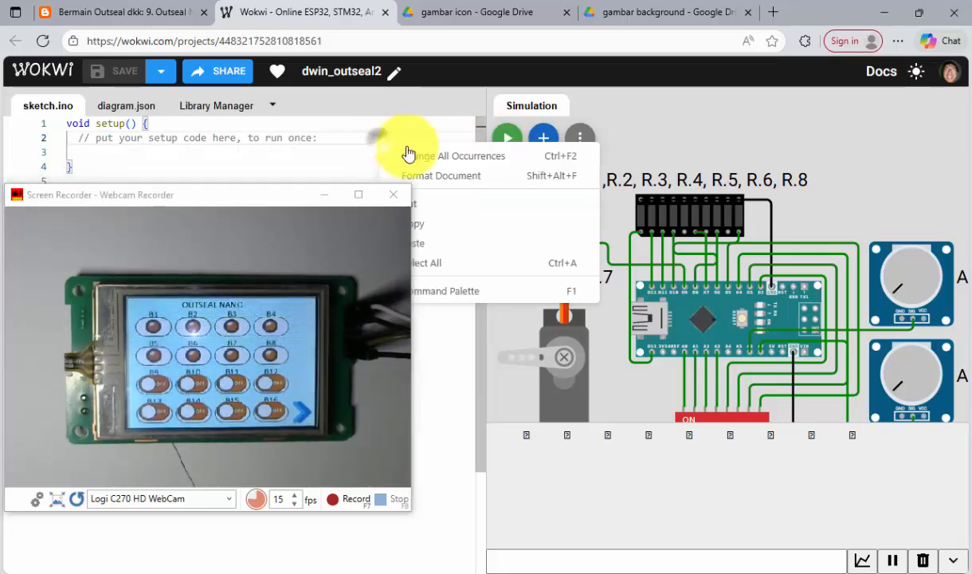
drag(283, 207, 244, 281)
Upload the Hasil.hex firmware to start the simulation and connect it to the USB-Serial Controller on COM18.
right_click(404, 155)
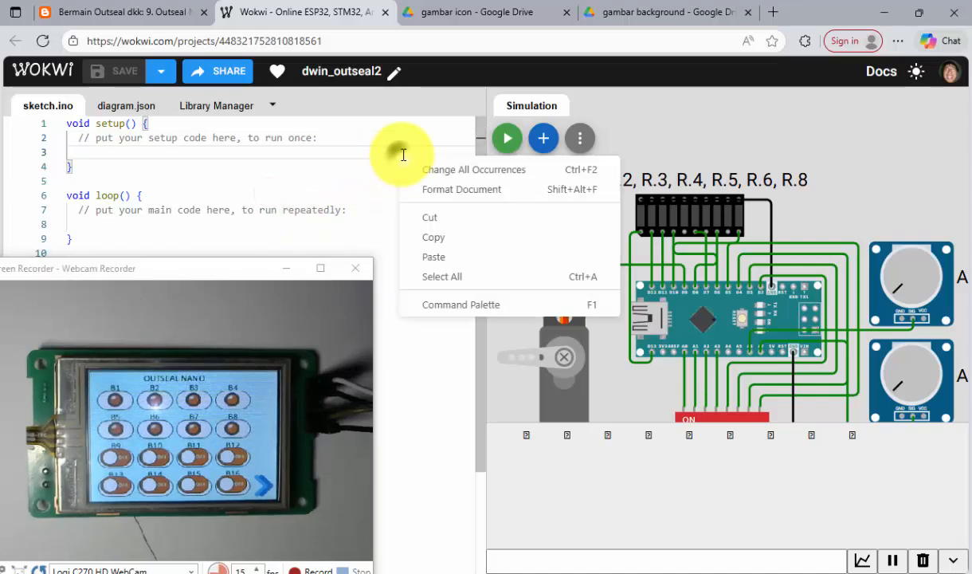
click(456, 305)
click(204, 158)
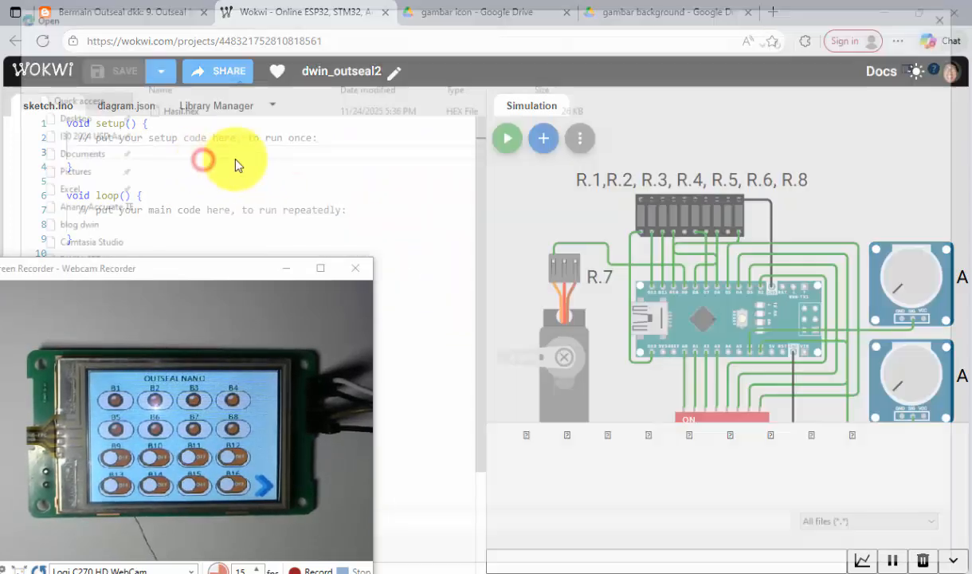
double_click(176, 106)
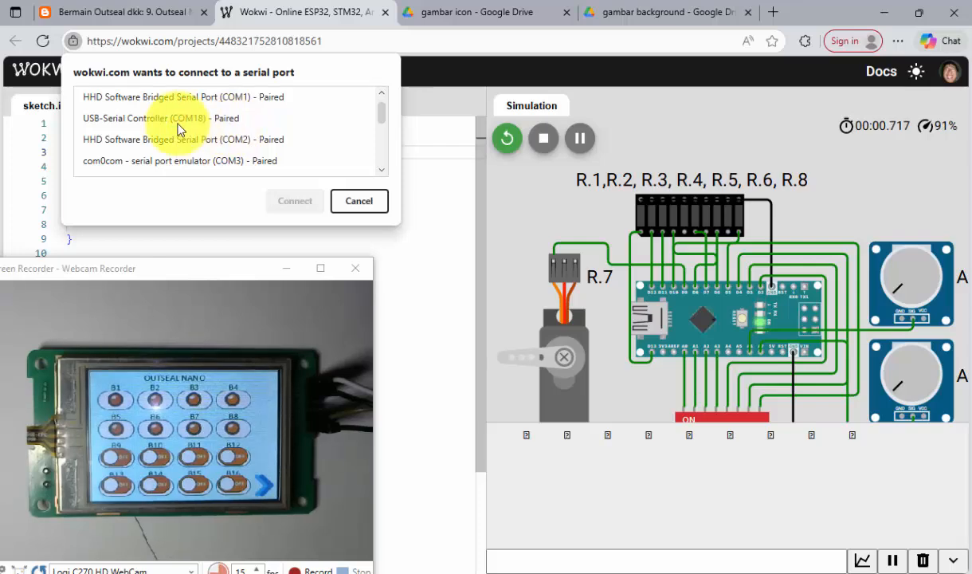
click(179, 121)
click(311, 200)
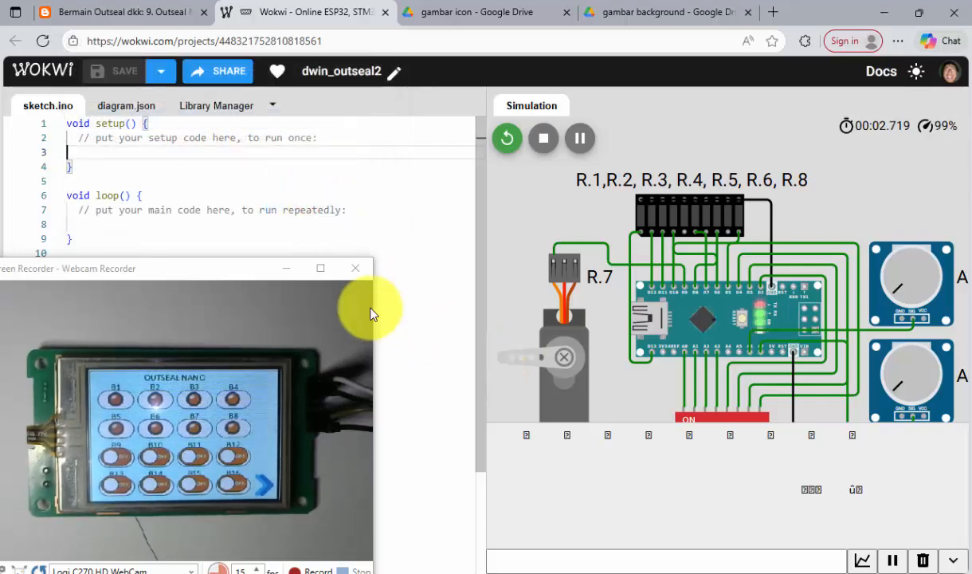
Place the Webcam Recorder fully in view beside the circuit and shrink the serial monitor to reveal the S.1 - S.8 DIP switch.
drag(239, 267, 318, 210)
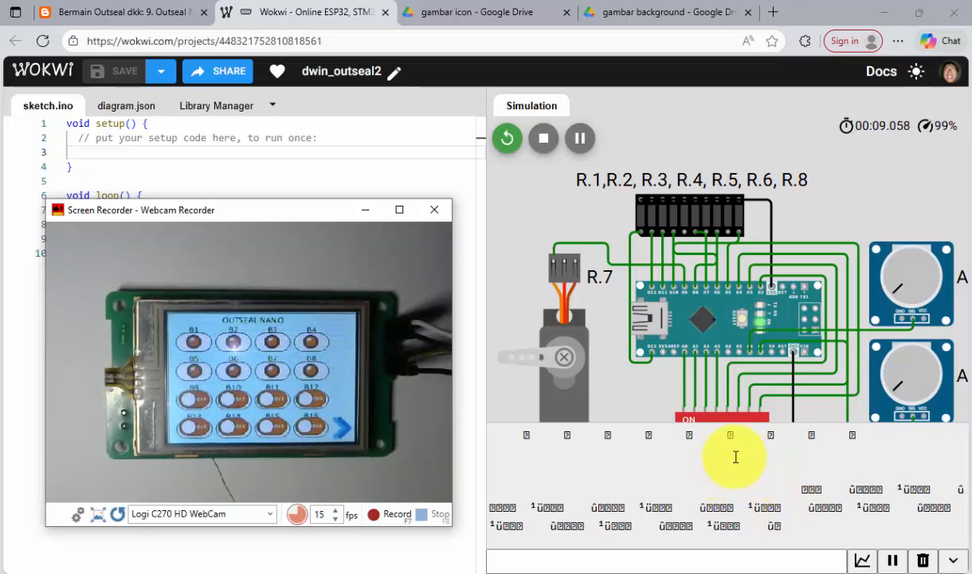
drag(636, 425, 649, 490)
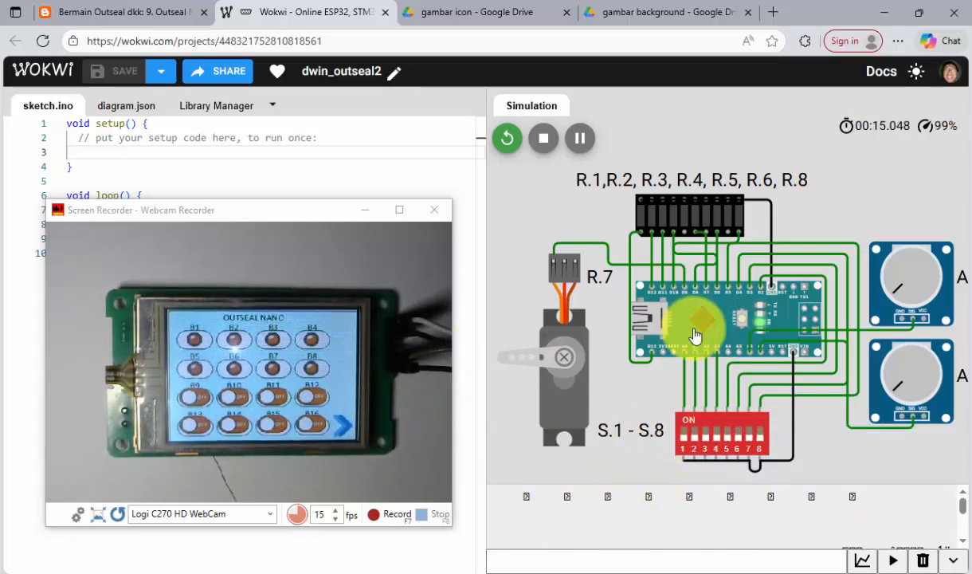
Test the DWIN inputs by turning on DIP switches S.1 - S.8 and turning both potentiometers, A.1 and A.2, to their maximum.
click(713, 431)
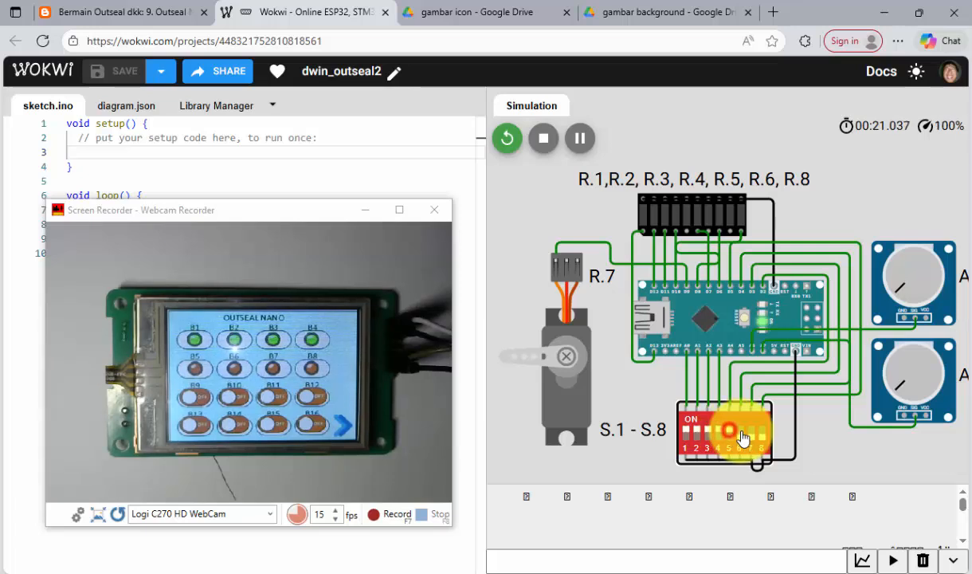
click(760, 435)
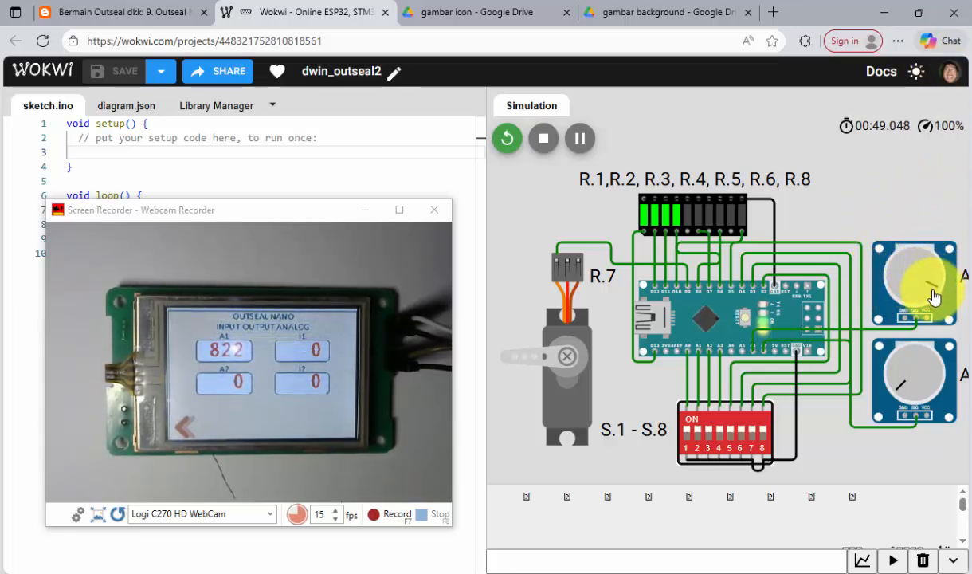
drag(927, 309, 926, 309)
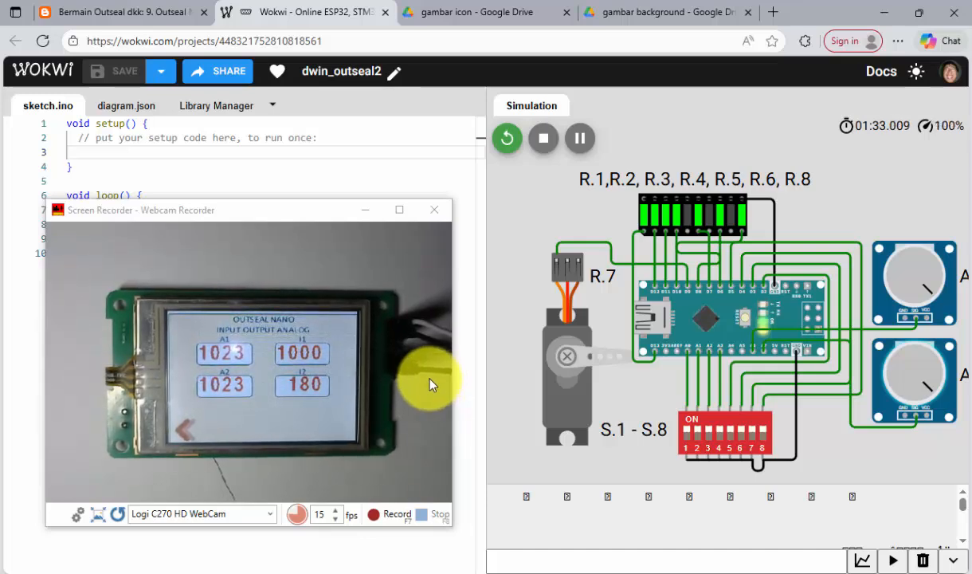
Return to the Bermain Outseal blog page, minimize the Webcam Recorder, and review the remaining simulation and digital/analog I/O test instructions through the page's end.
click(125, 10)
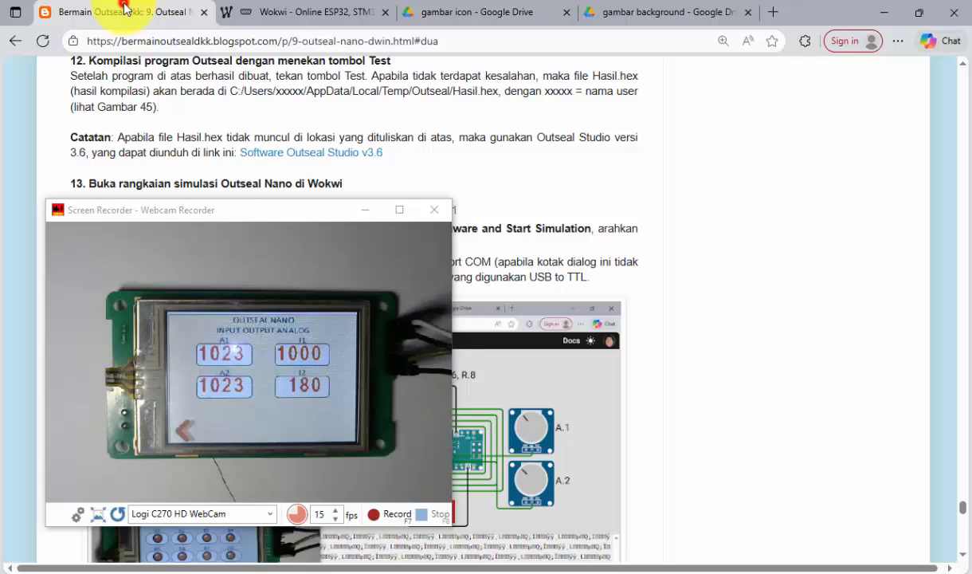
click(369, 211)
scroll(450, 414, down, 6)
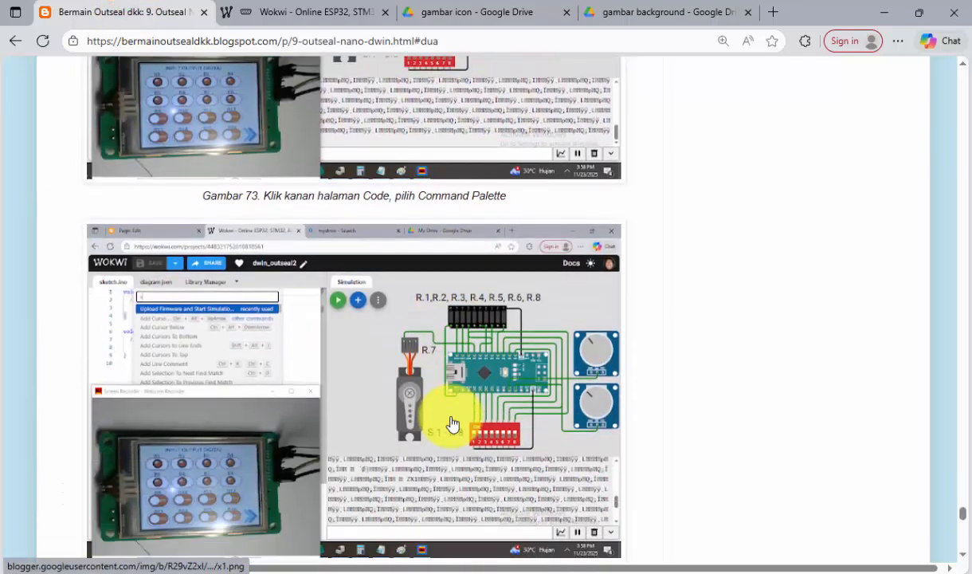
scroll(450, 422, down, 12)
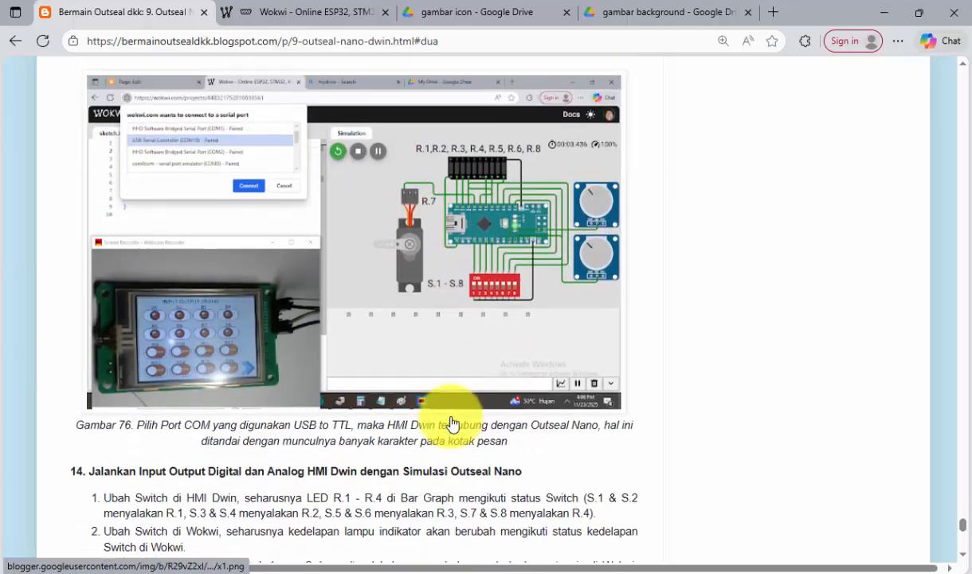
scroll(452, 423, down, 5)
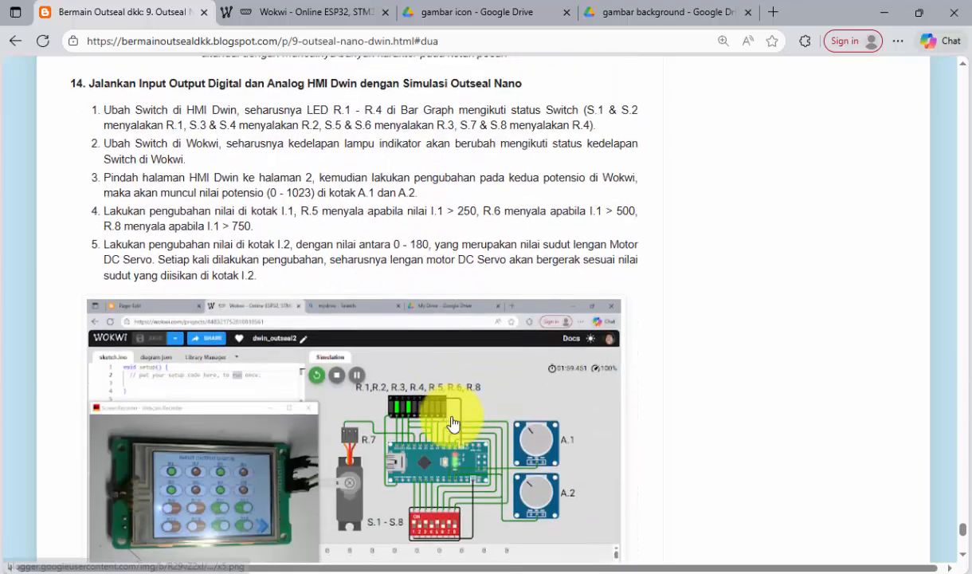
scroll(452, 423, down, 9)
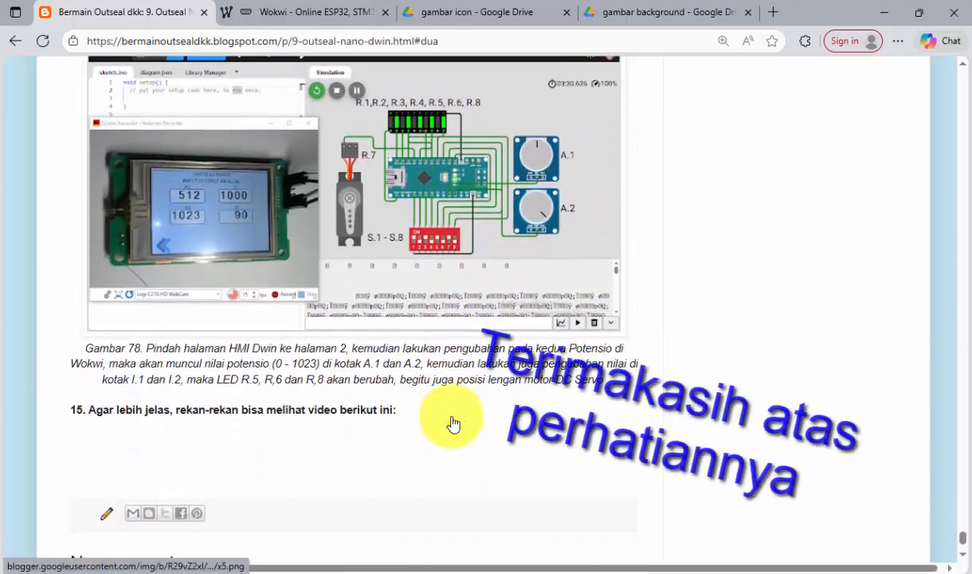
scroll(453, 422, down, 1)
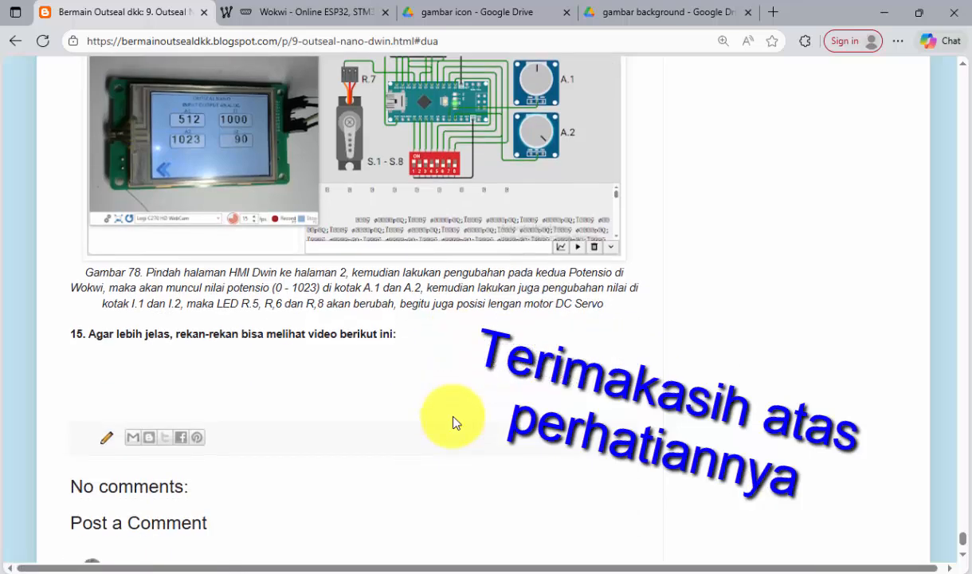
scroll(455, 422, down, 2)
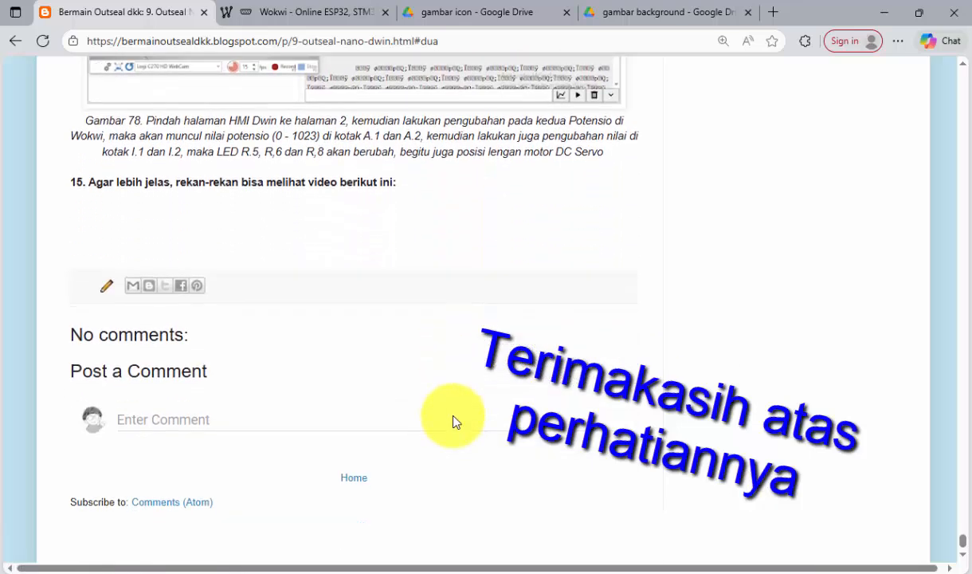